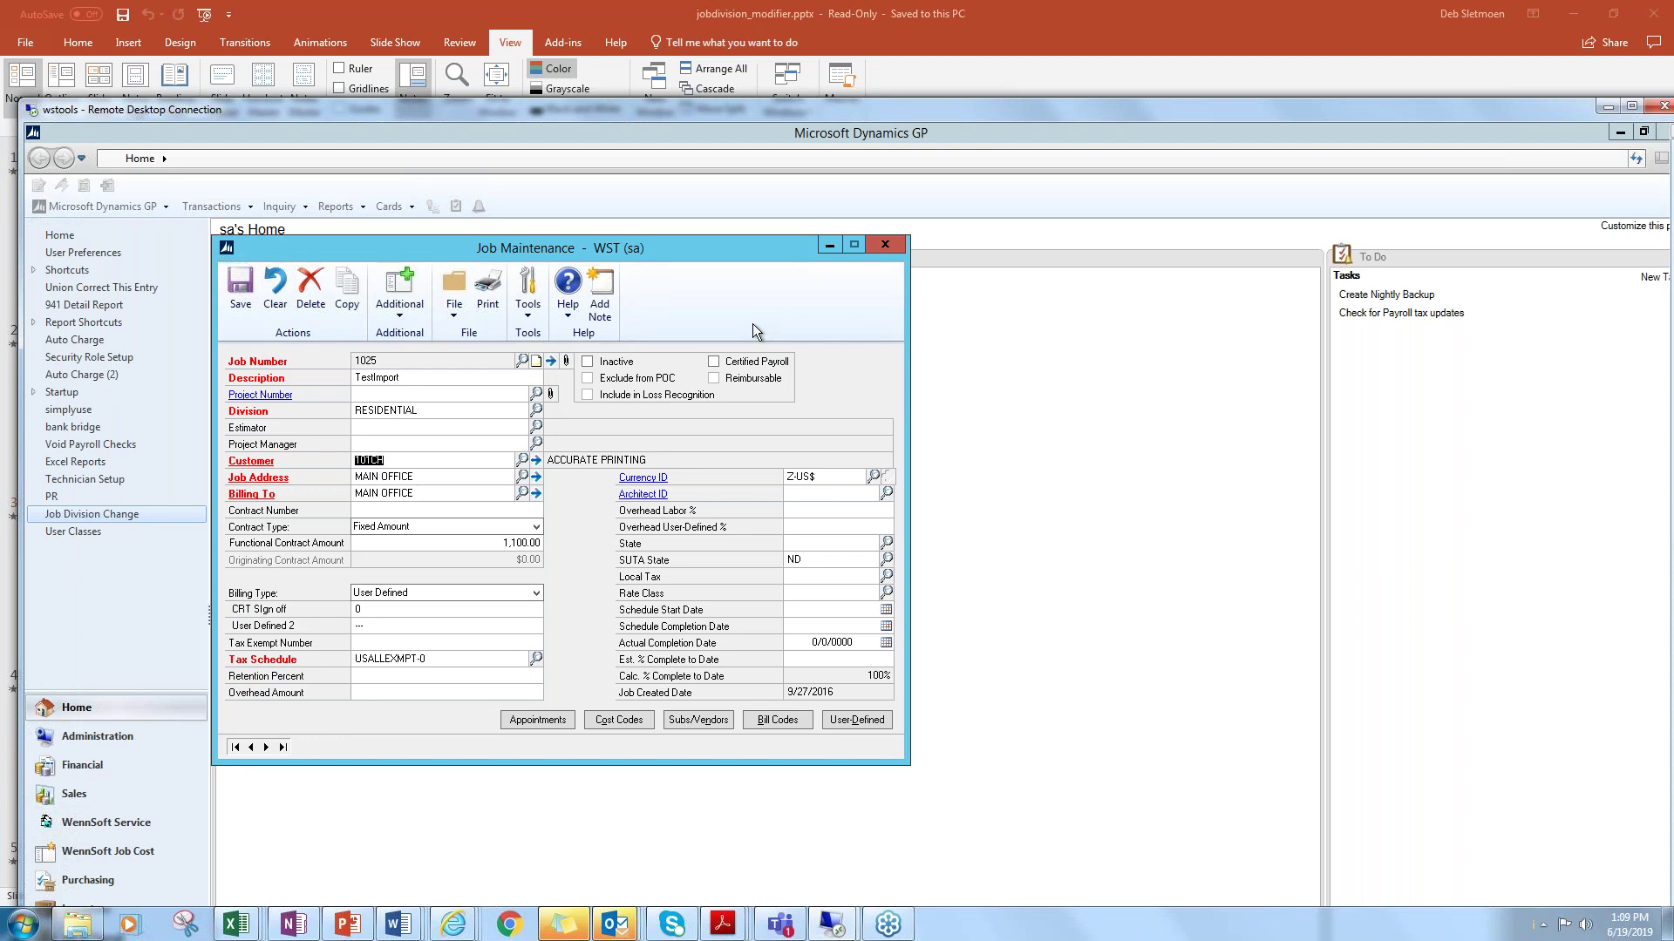
# Check the division and the account number of equipment cost code 27-2400-001 on job 1025, and save and close the job record.
pyautogui.click(381, 408)
pyautogui.click(619, 720)
pyautogui.click(571, 394)
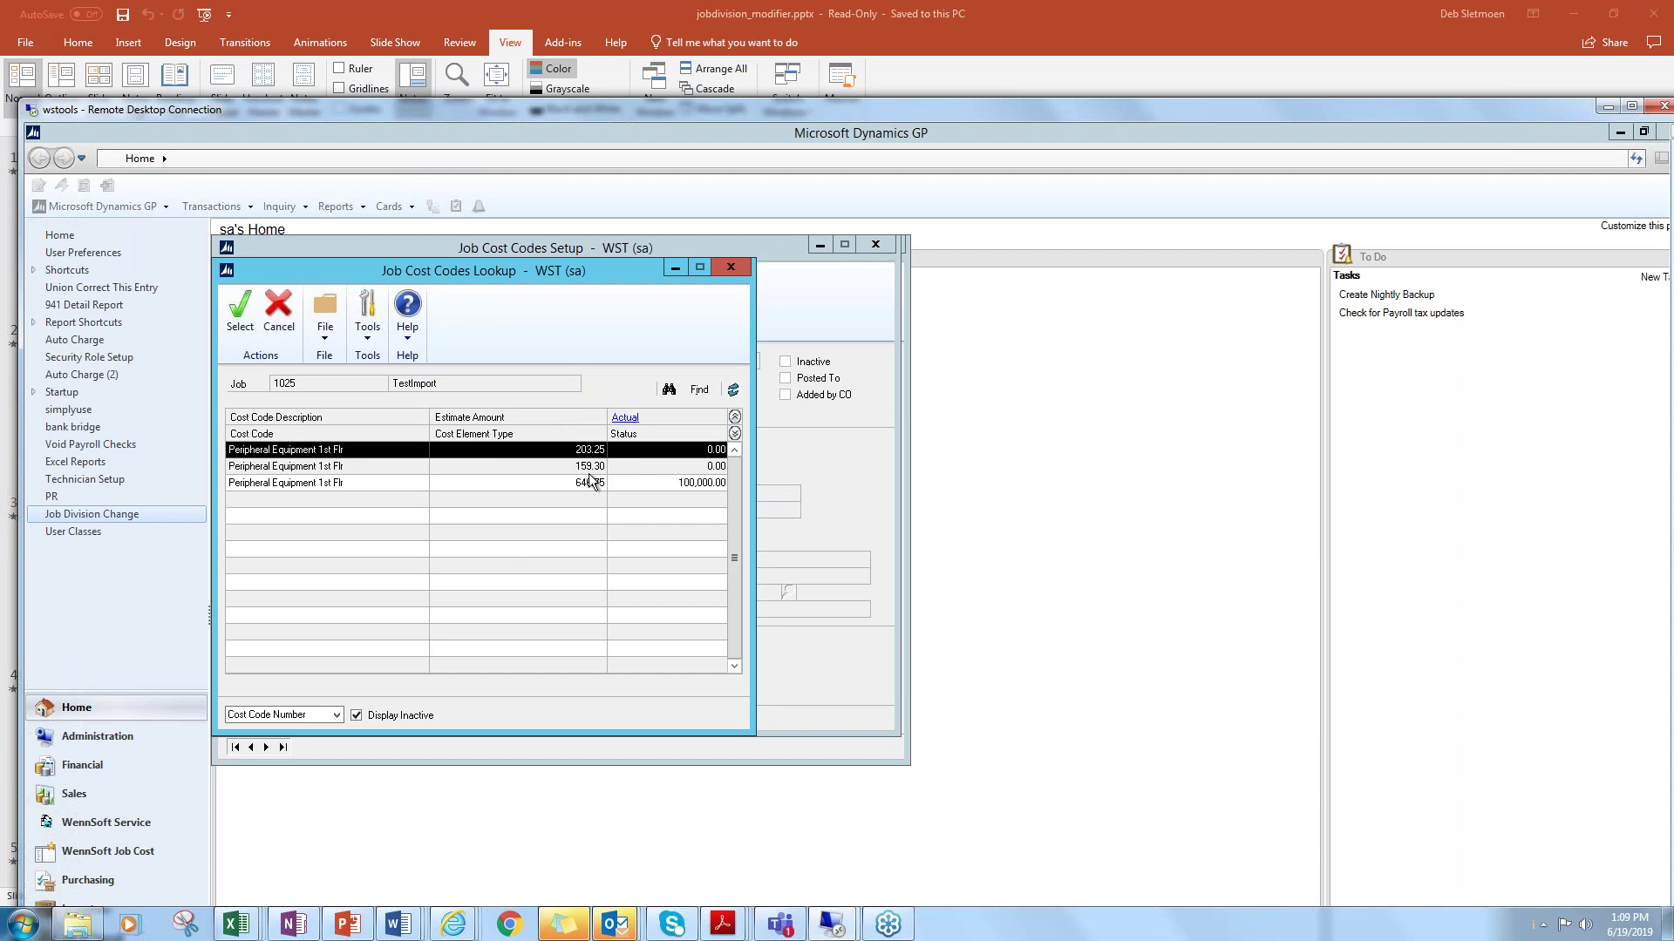
pyautogui.click(568, 484)
pyautogui.doubleClick(568, 484)
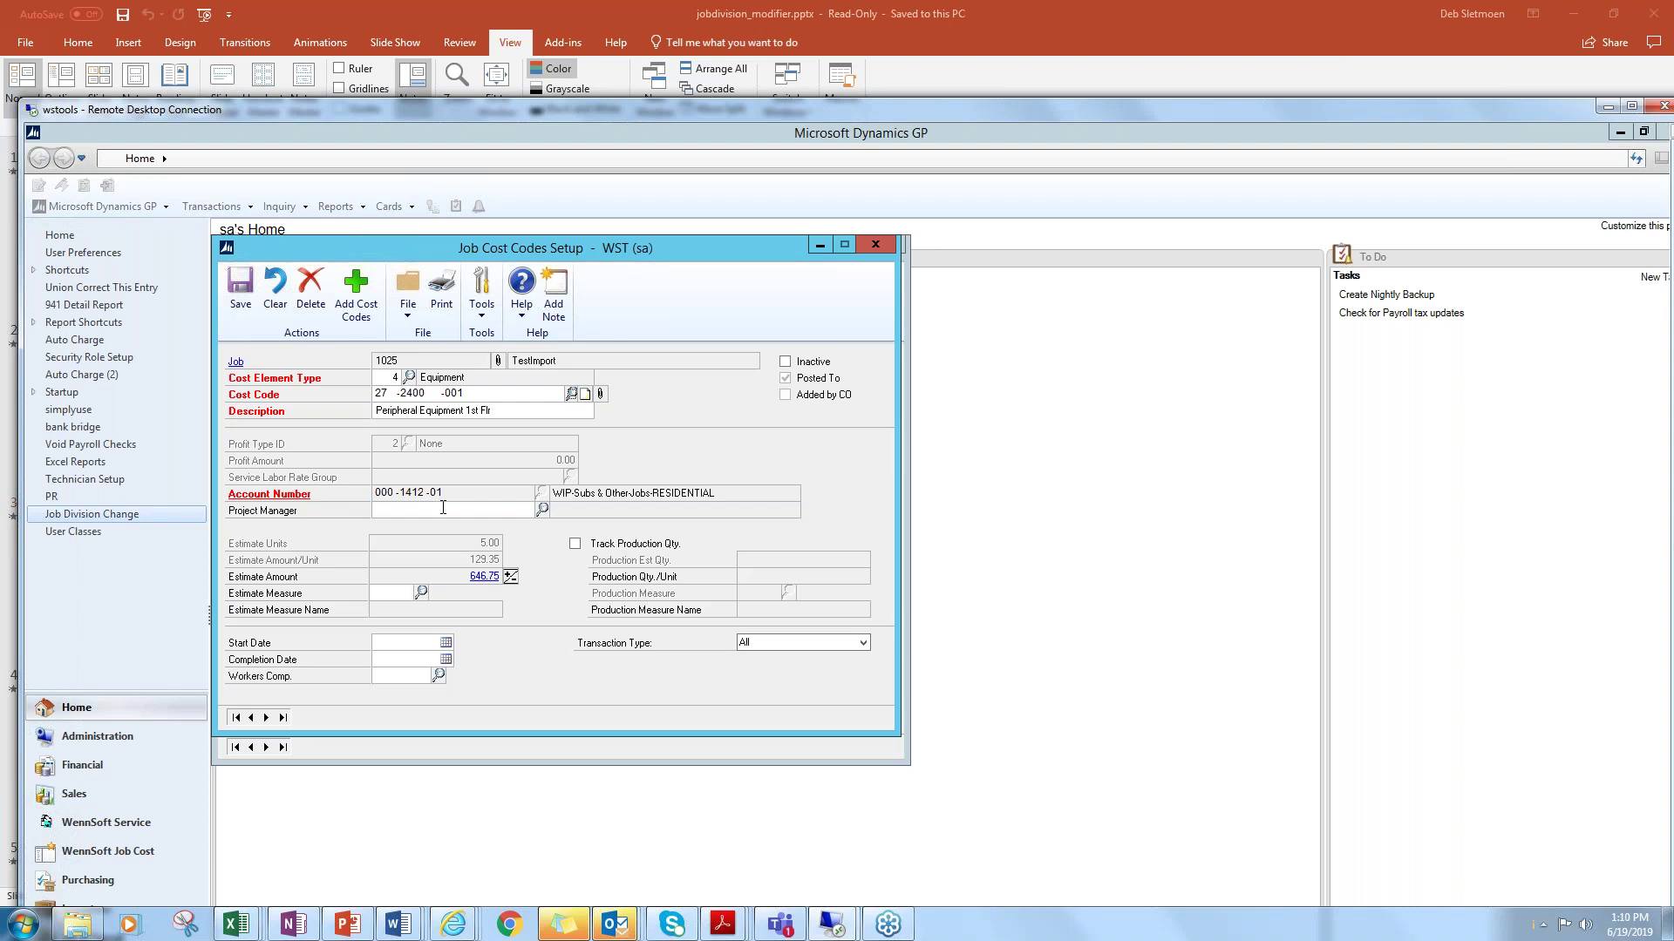
pyautogui.click(878, 252)
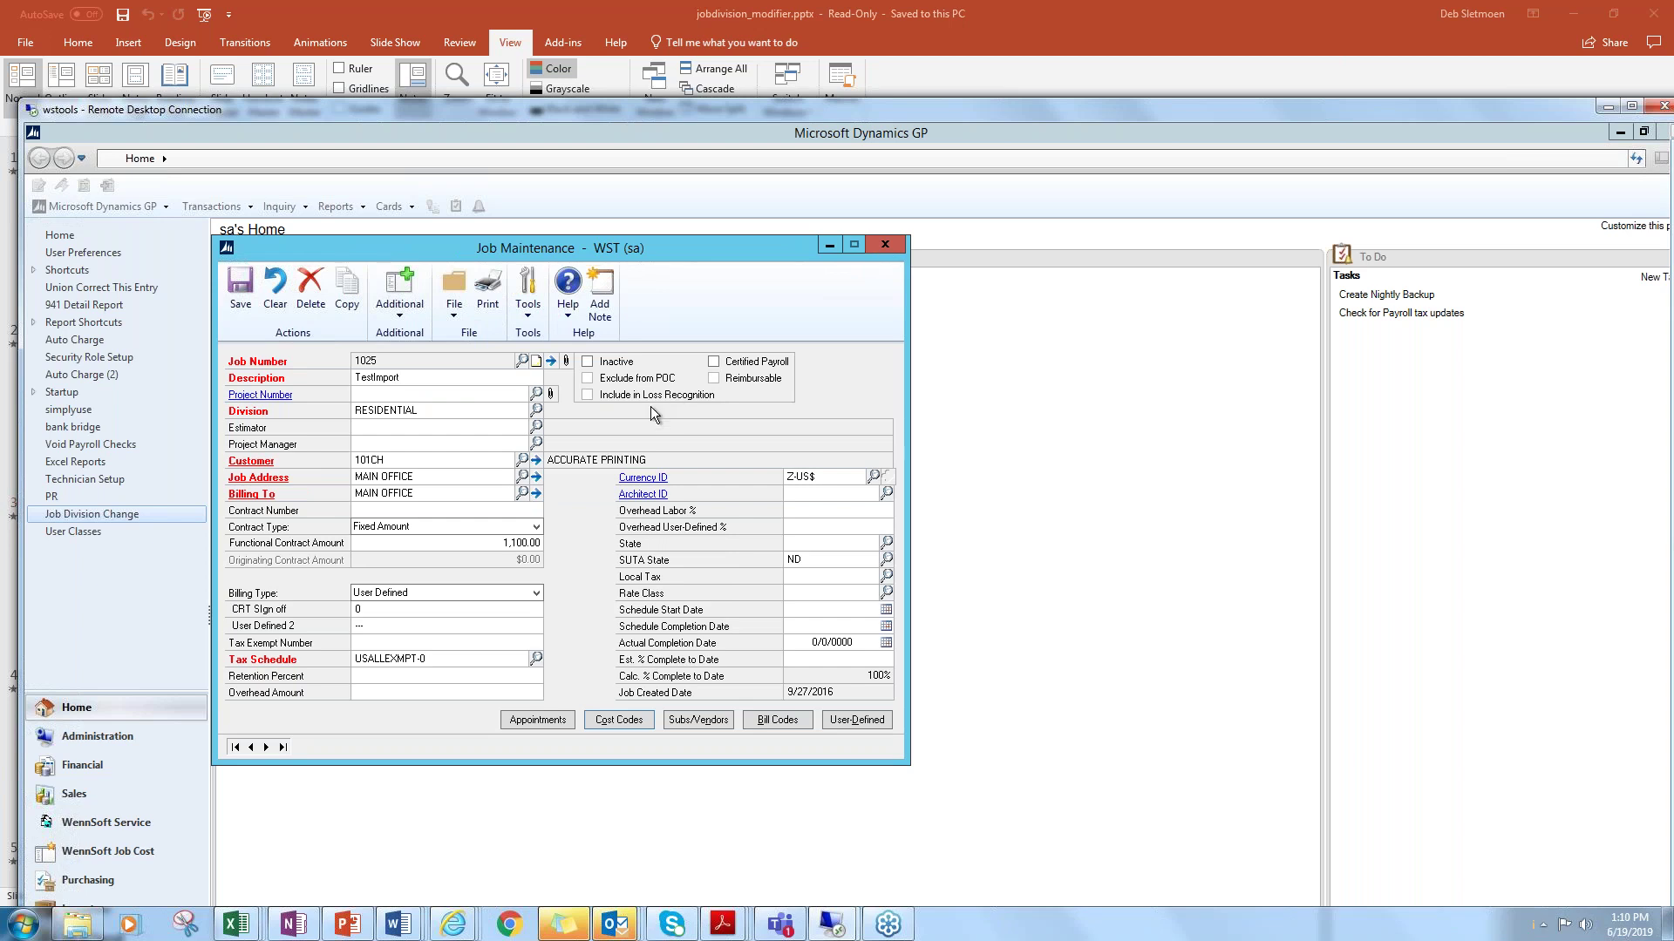
pyautogui.click(239, 288)
pyautogui.click(896, 245)
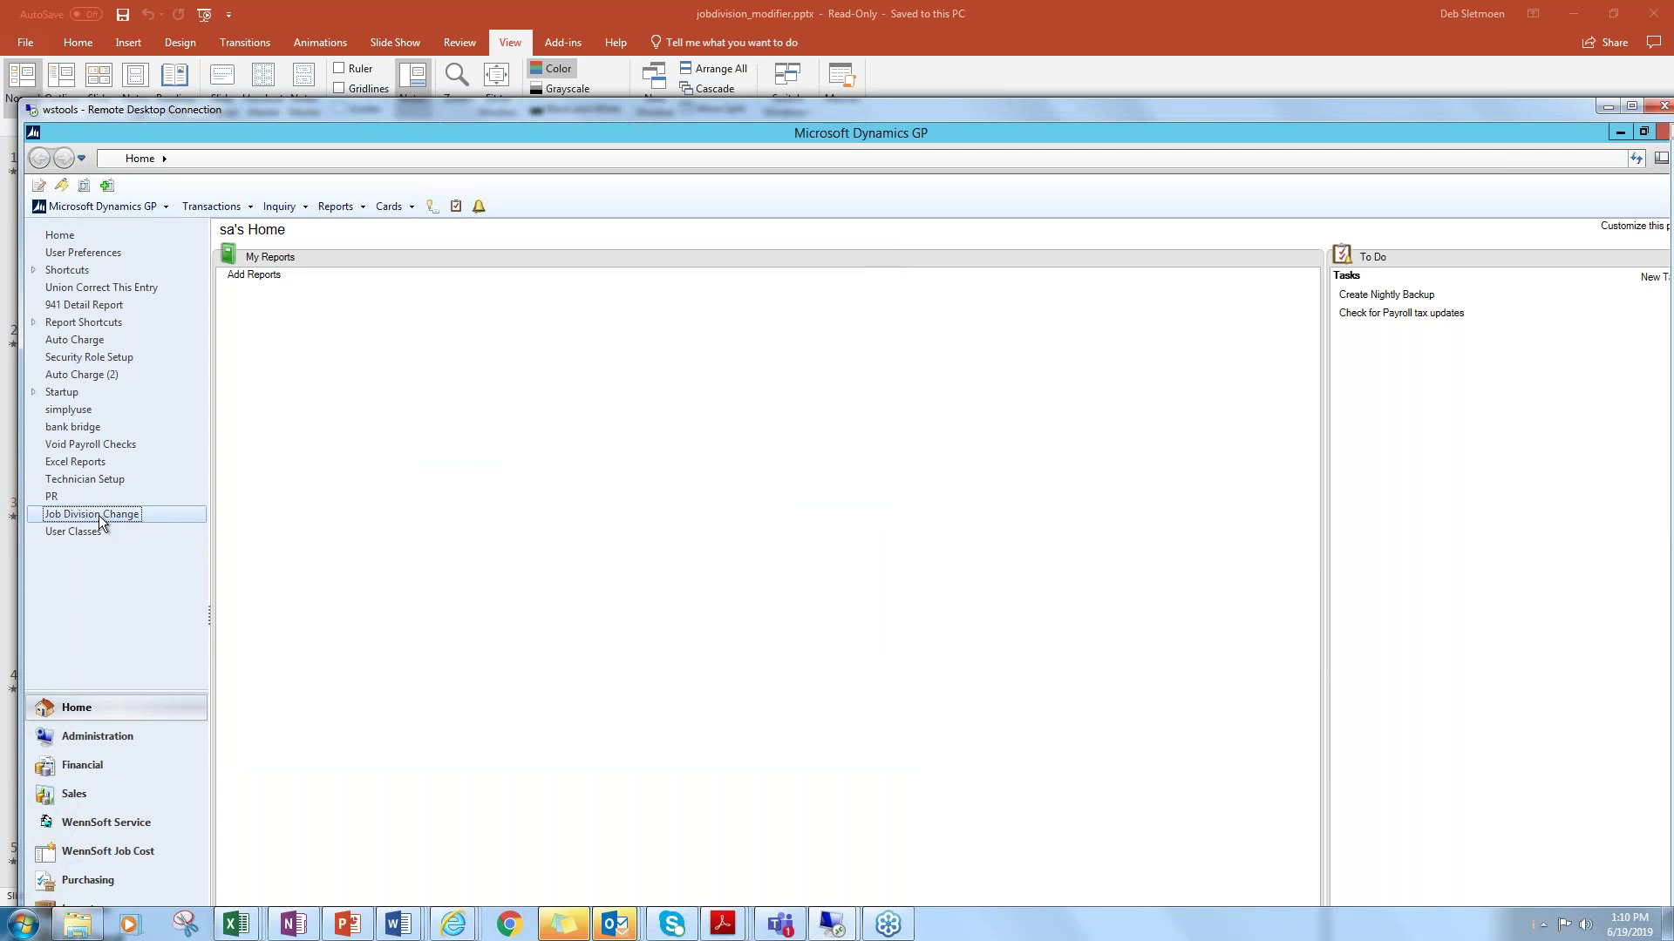
# Open the Job Division Change utility for Job Cost and look at its shortcut option.
pyautogui.click(145, 200)
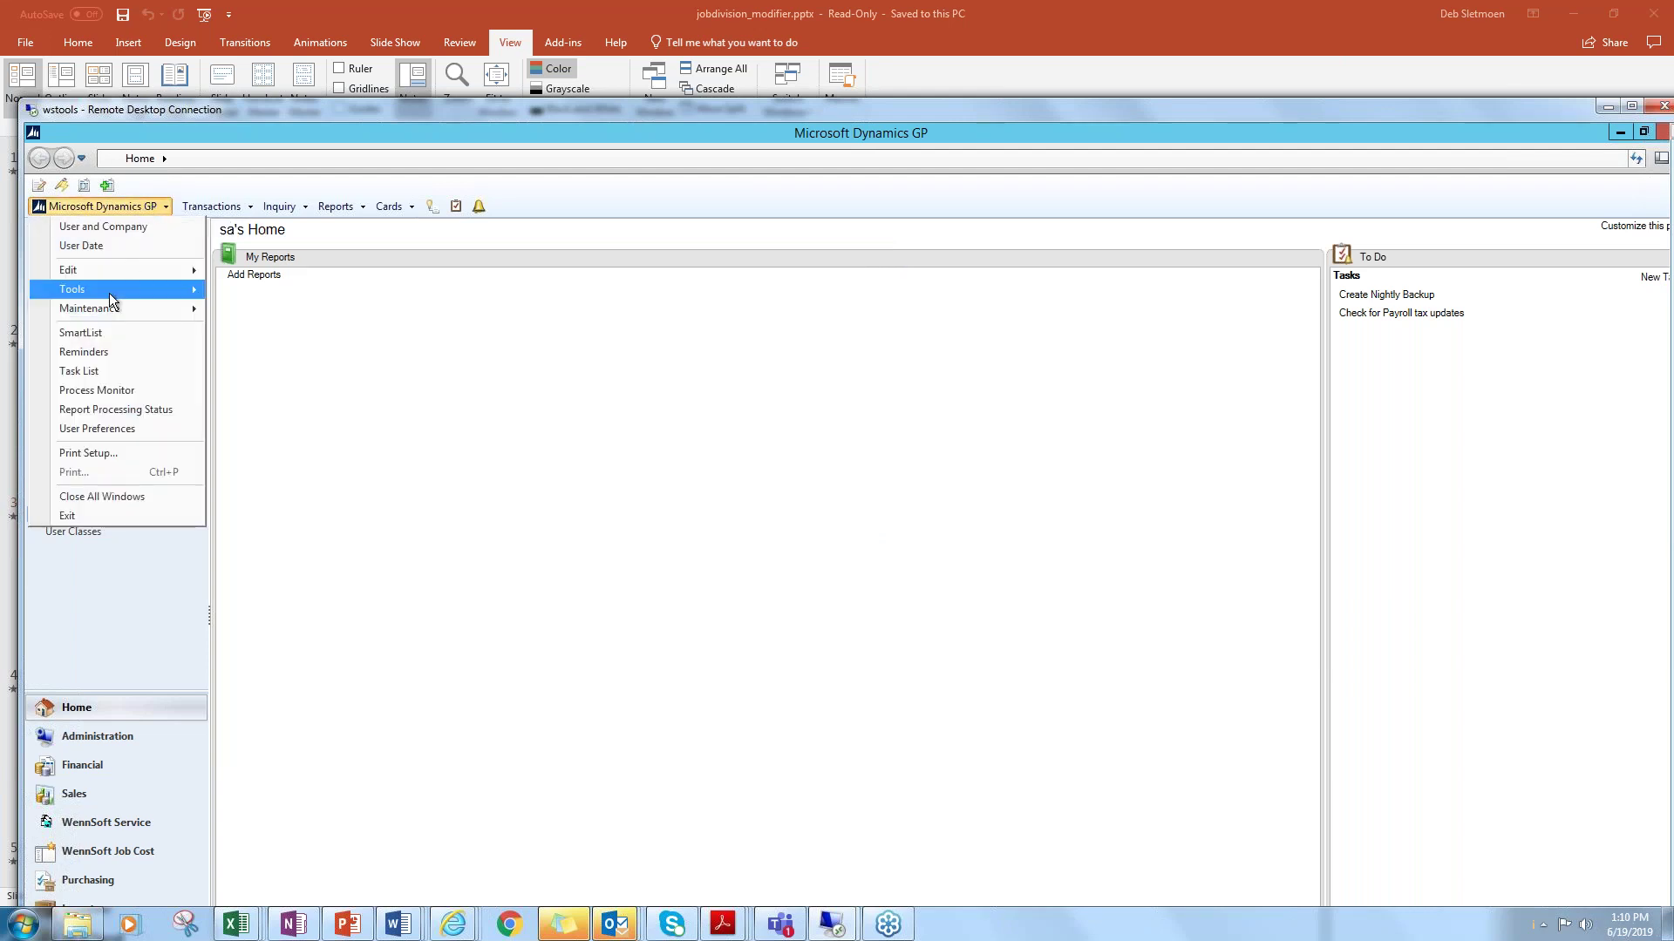
pyautogui.moveTo(108, 293)
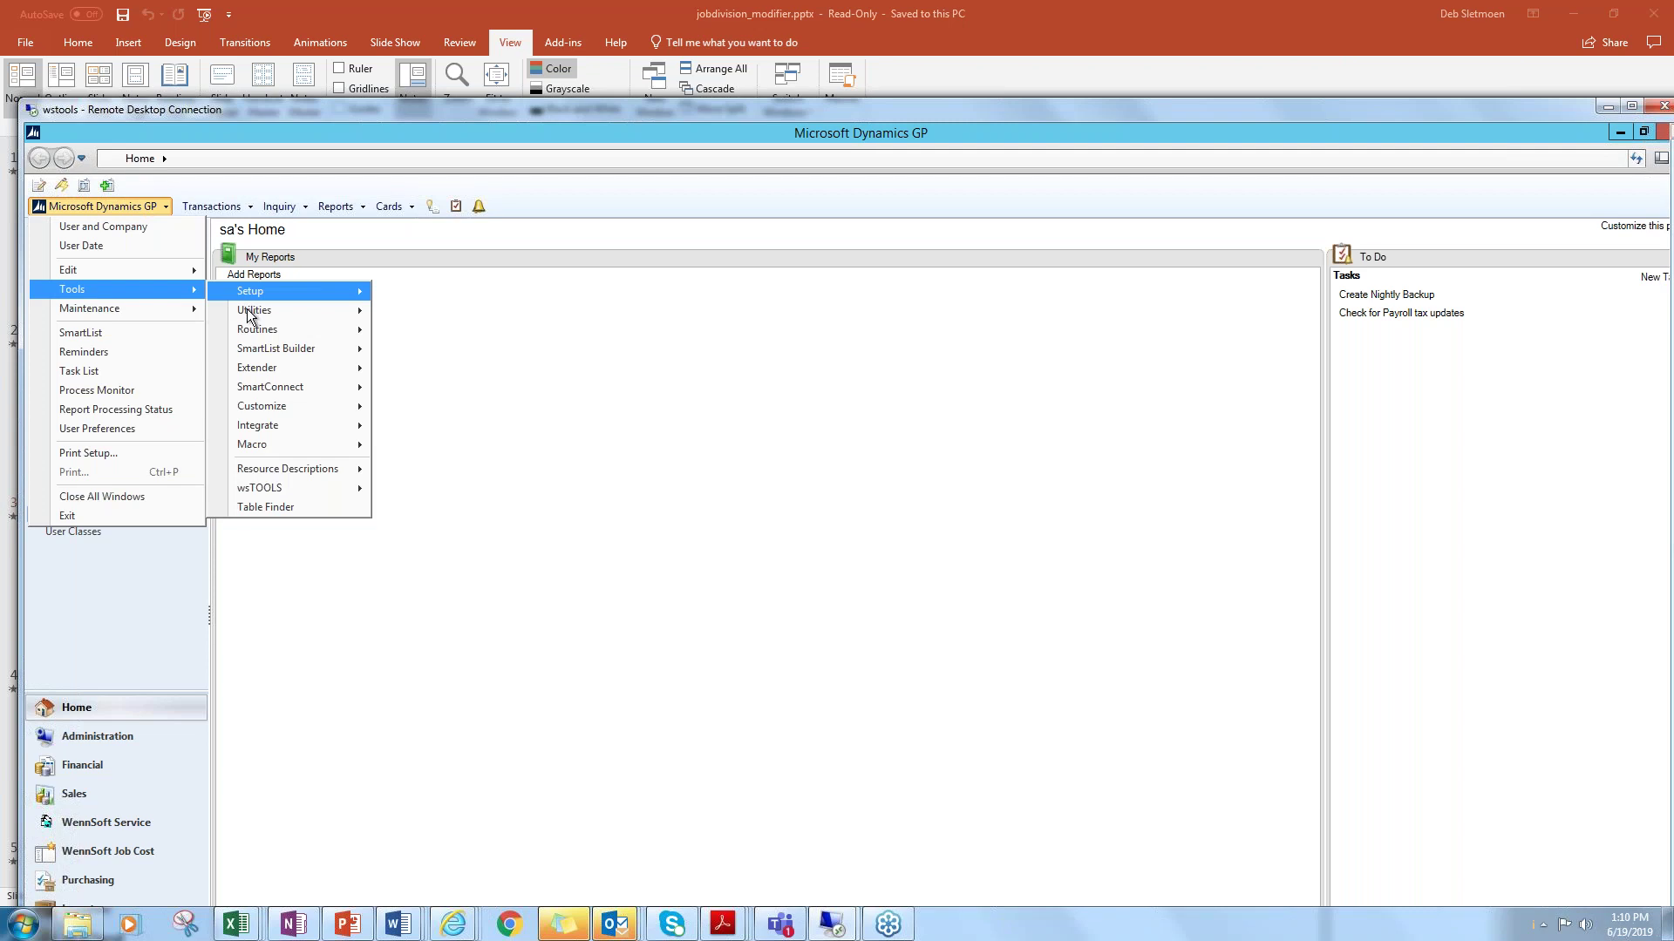
pyautogui.moveTo(255, 310)
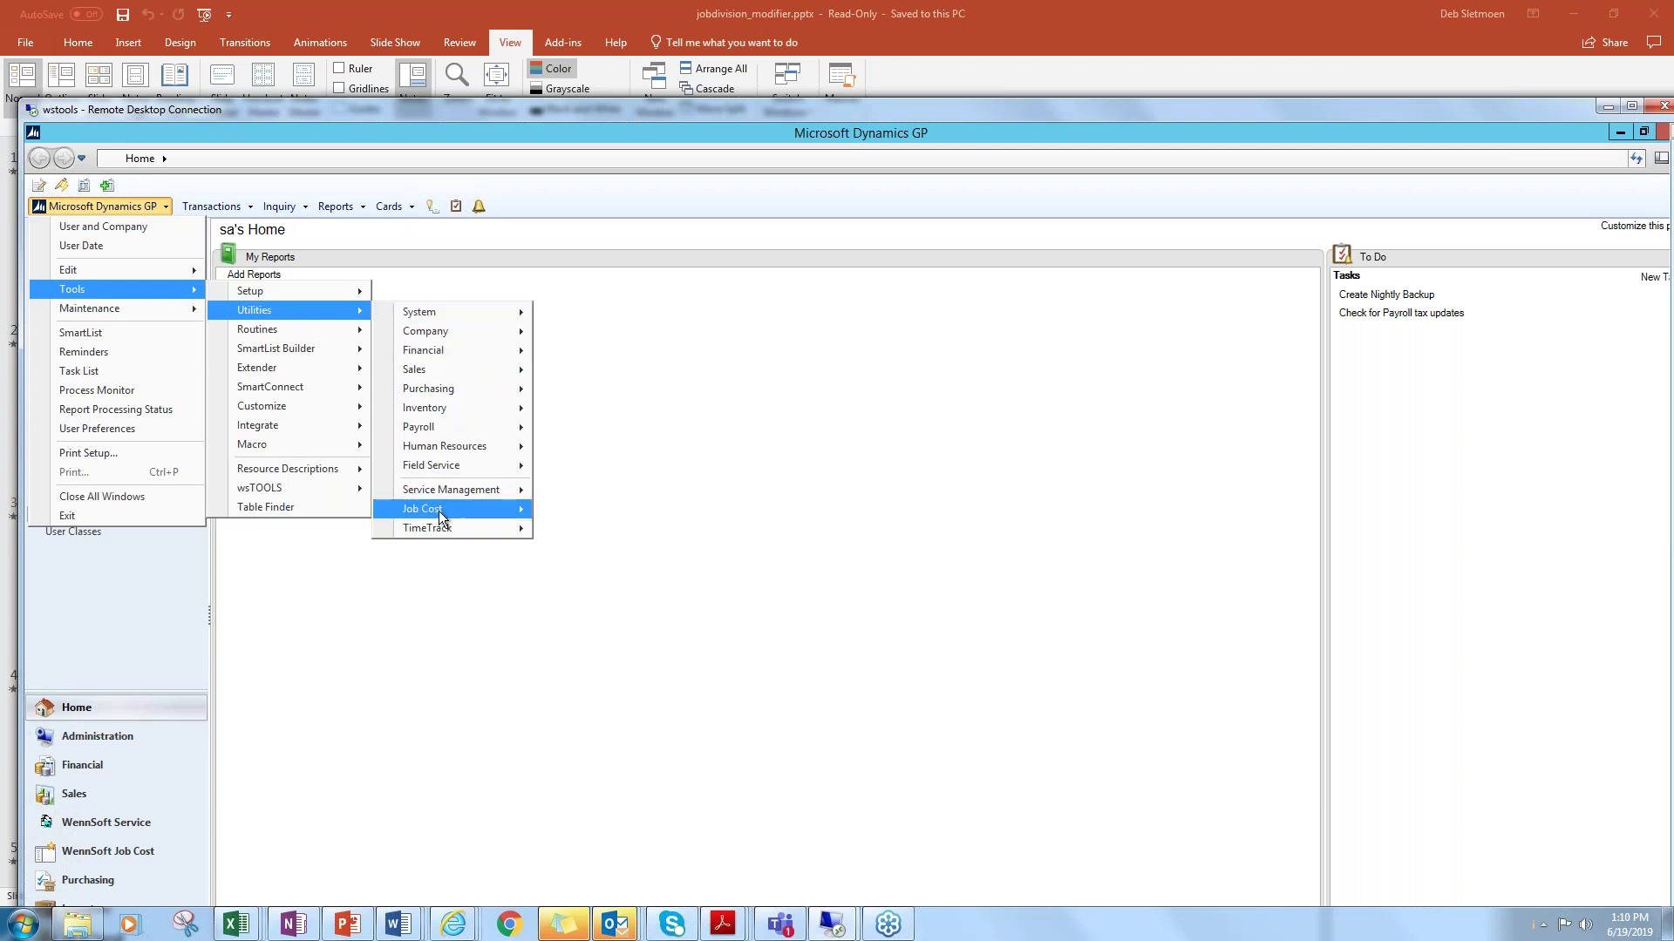
pyautogui.moveTo(439, 513)
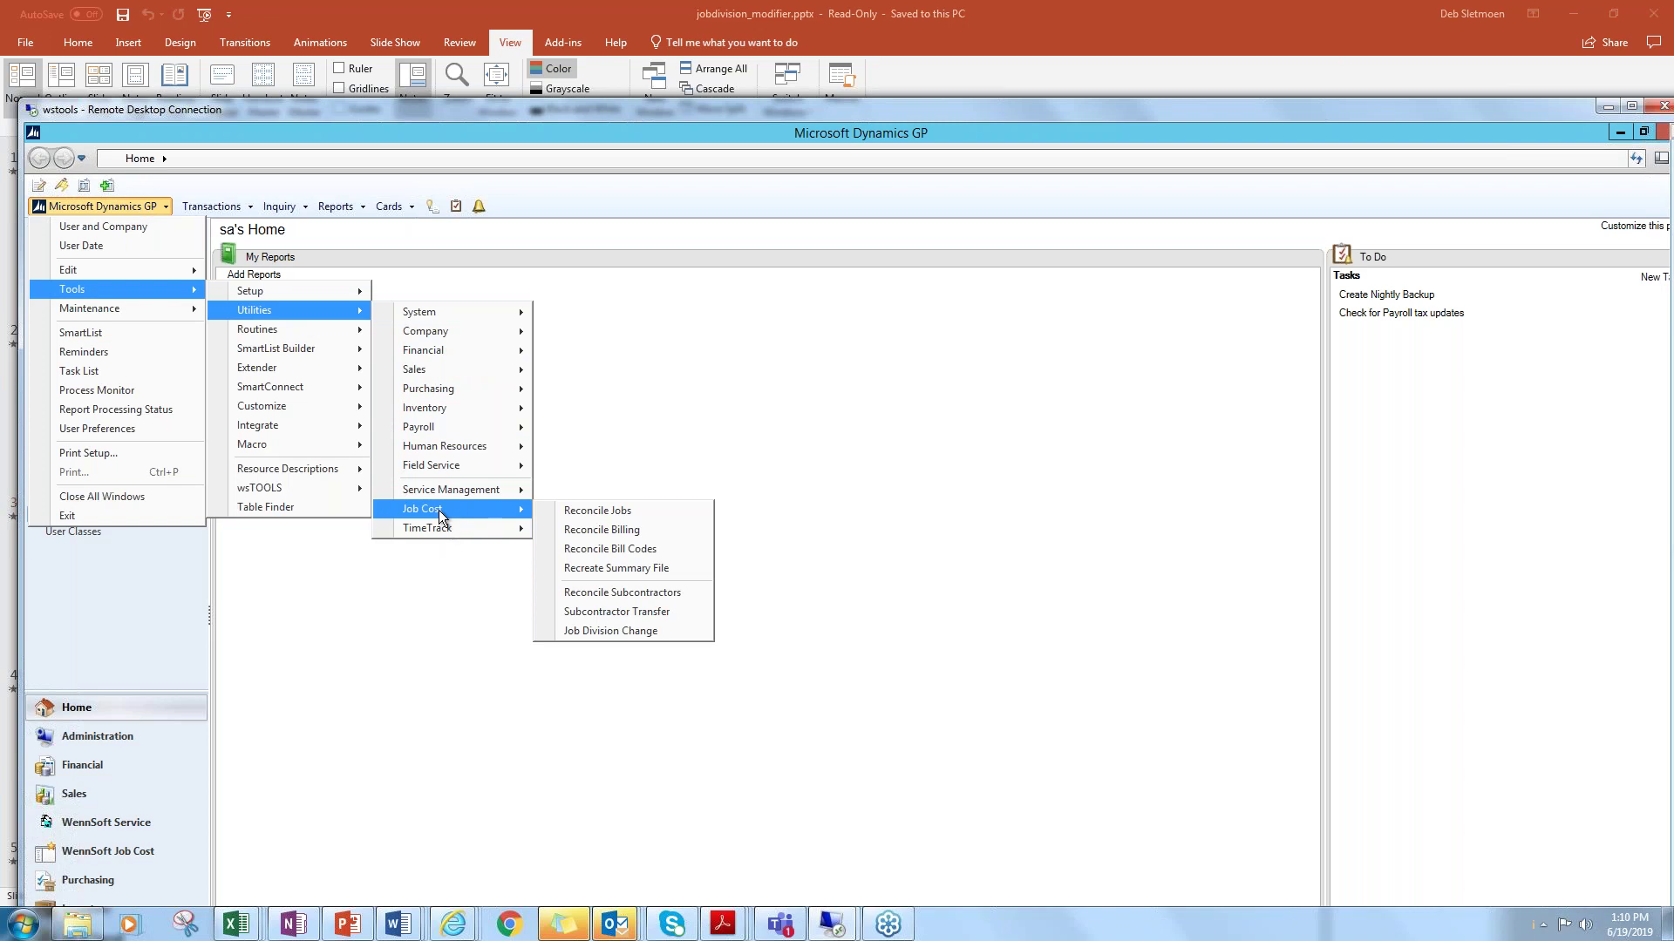
pyautogui.click(580, 632)
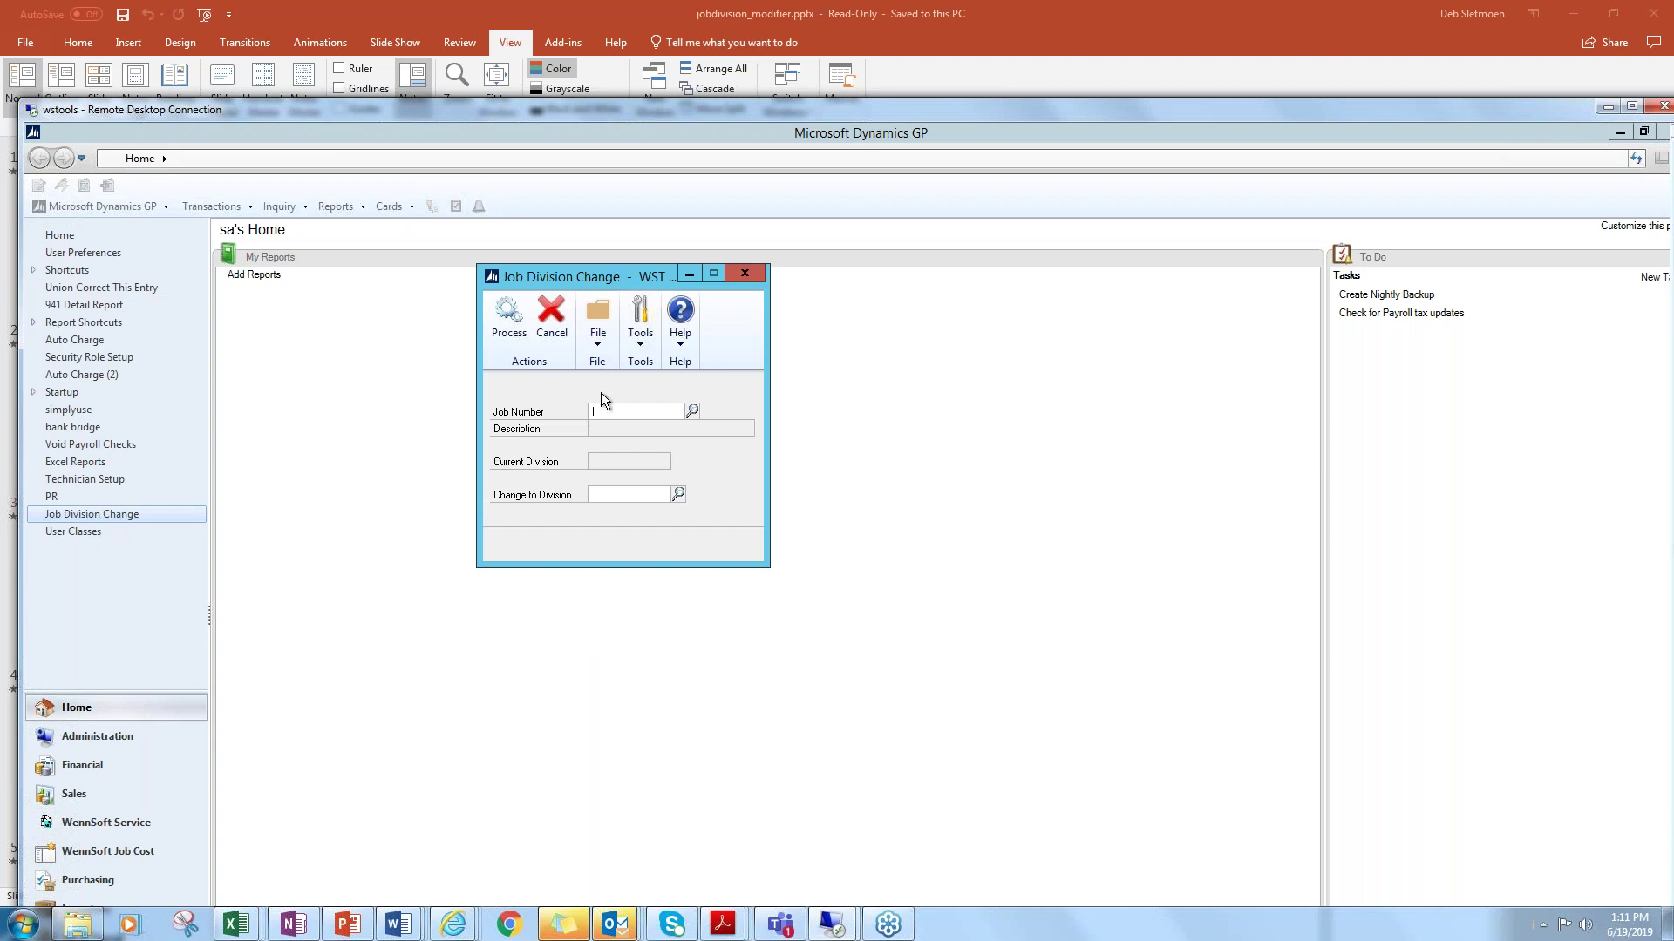
pyautogui.click(602, 345)
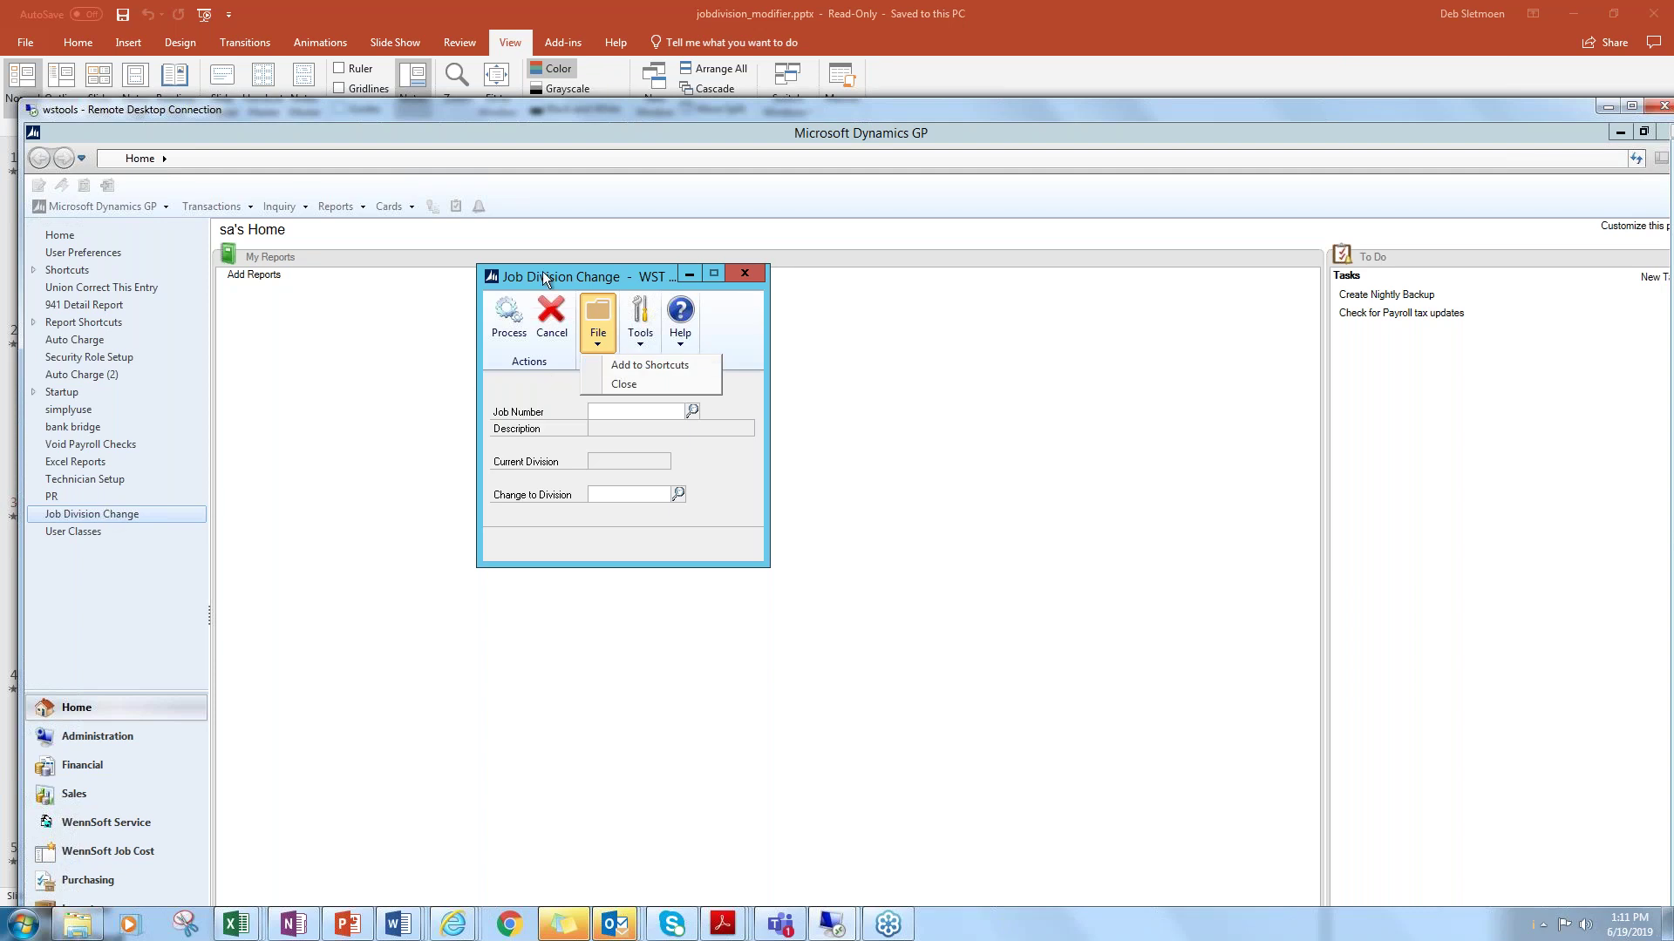
pyautogui.click(739, 331)
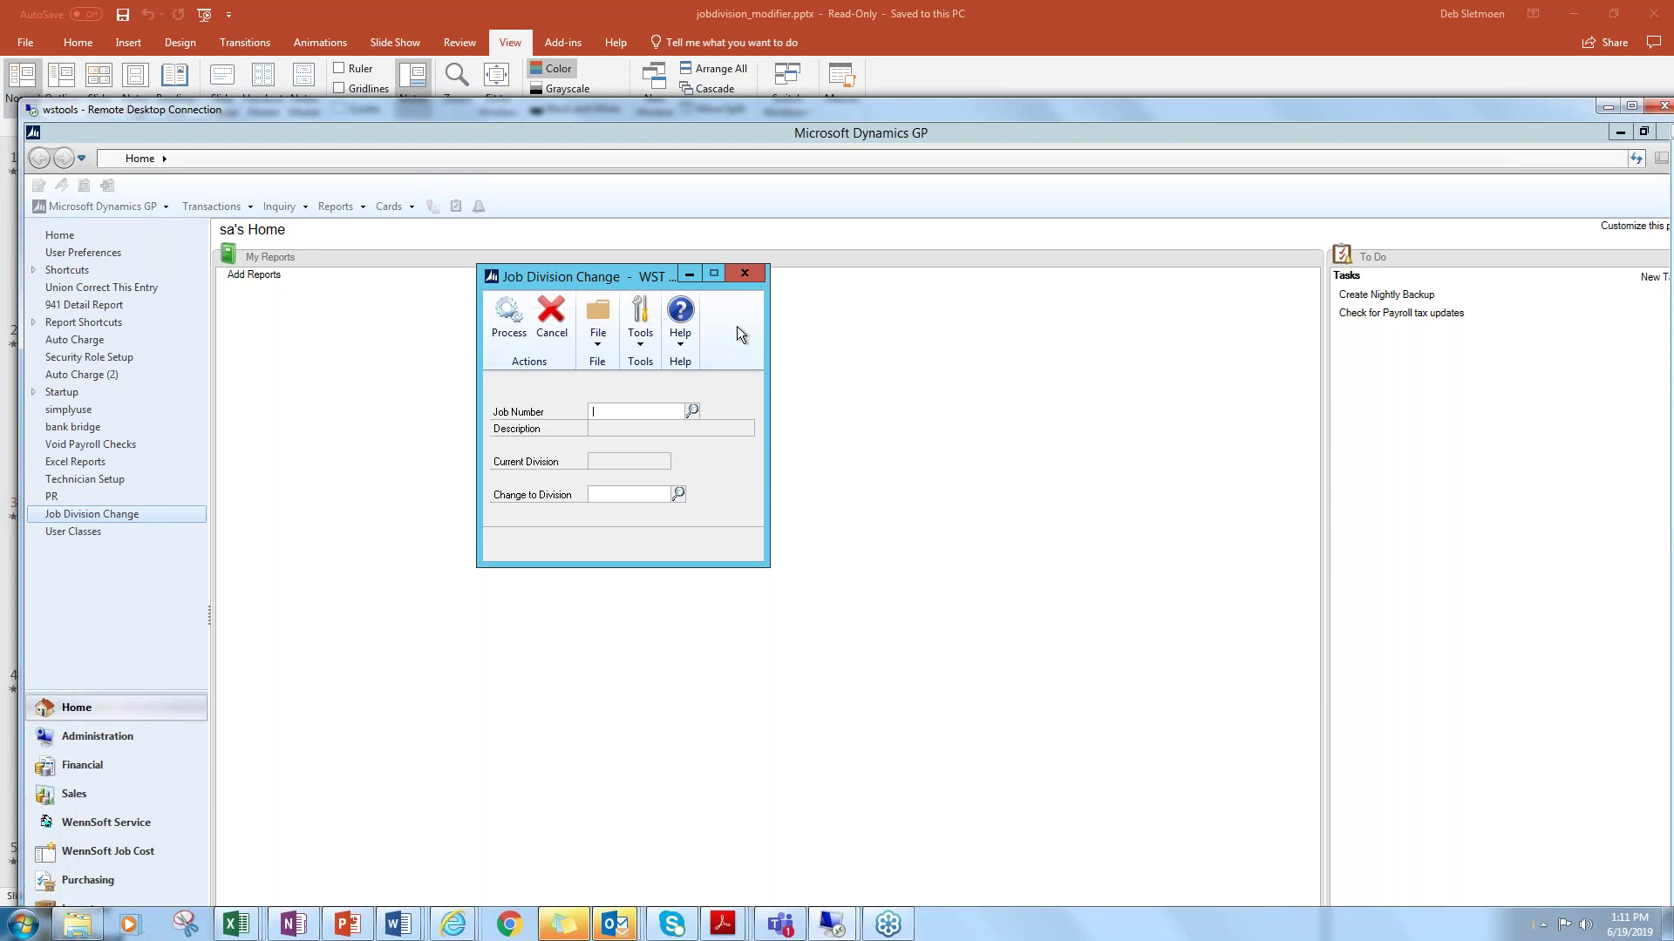
# Process a division change for job 1025 to the COMMERCIAL division.
pyautogui.write('1025')
pyautogui.press('Tab')
pyautogui.click(678, 494)
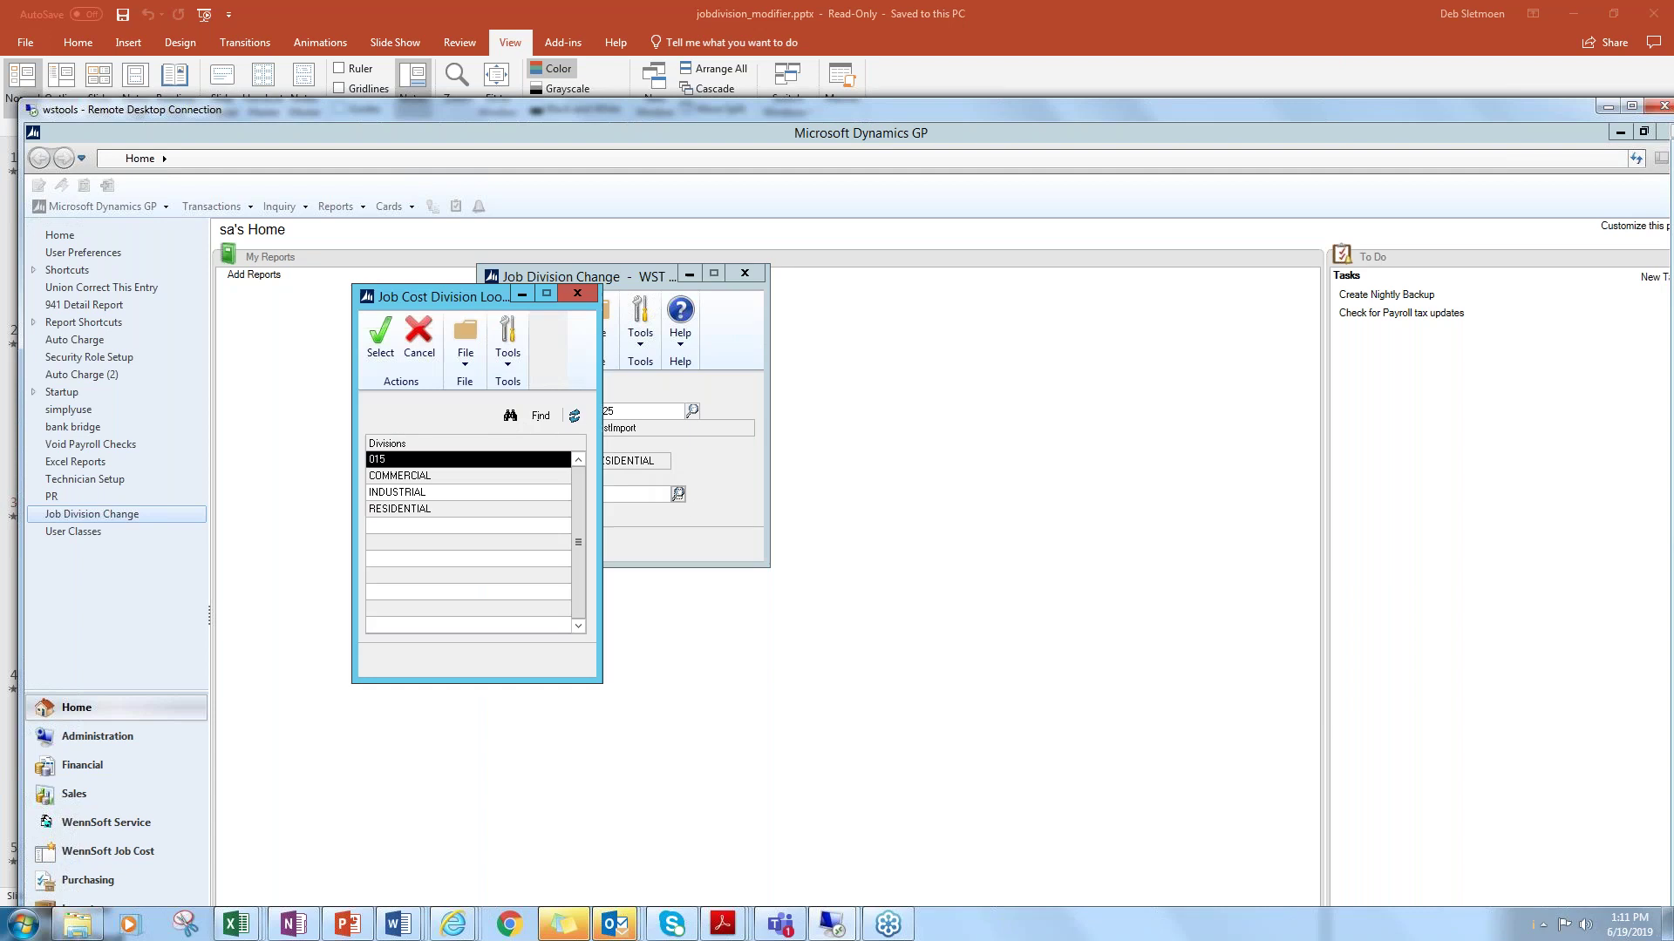
pyautogui.click(439, 477)
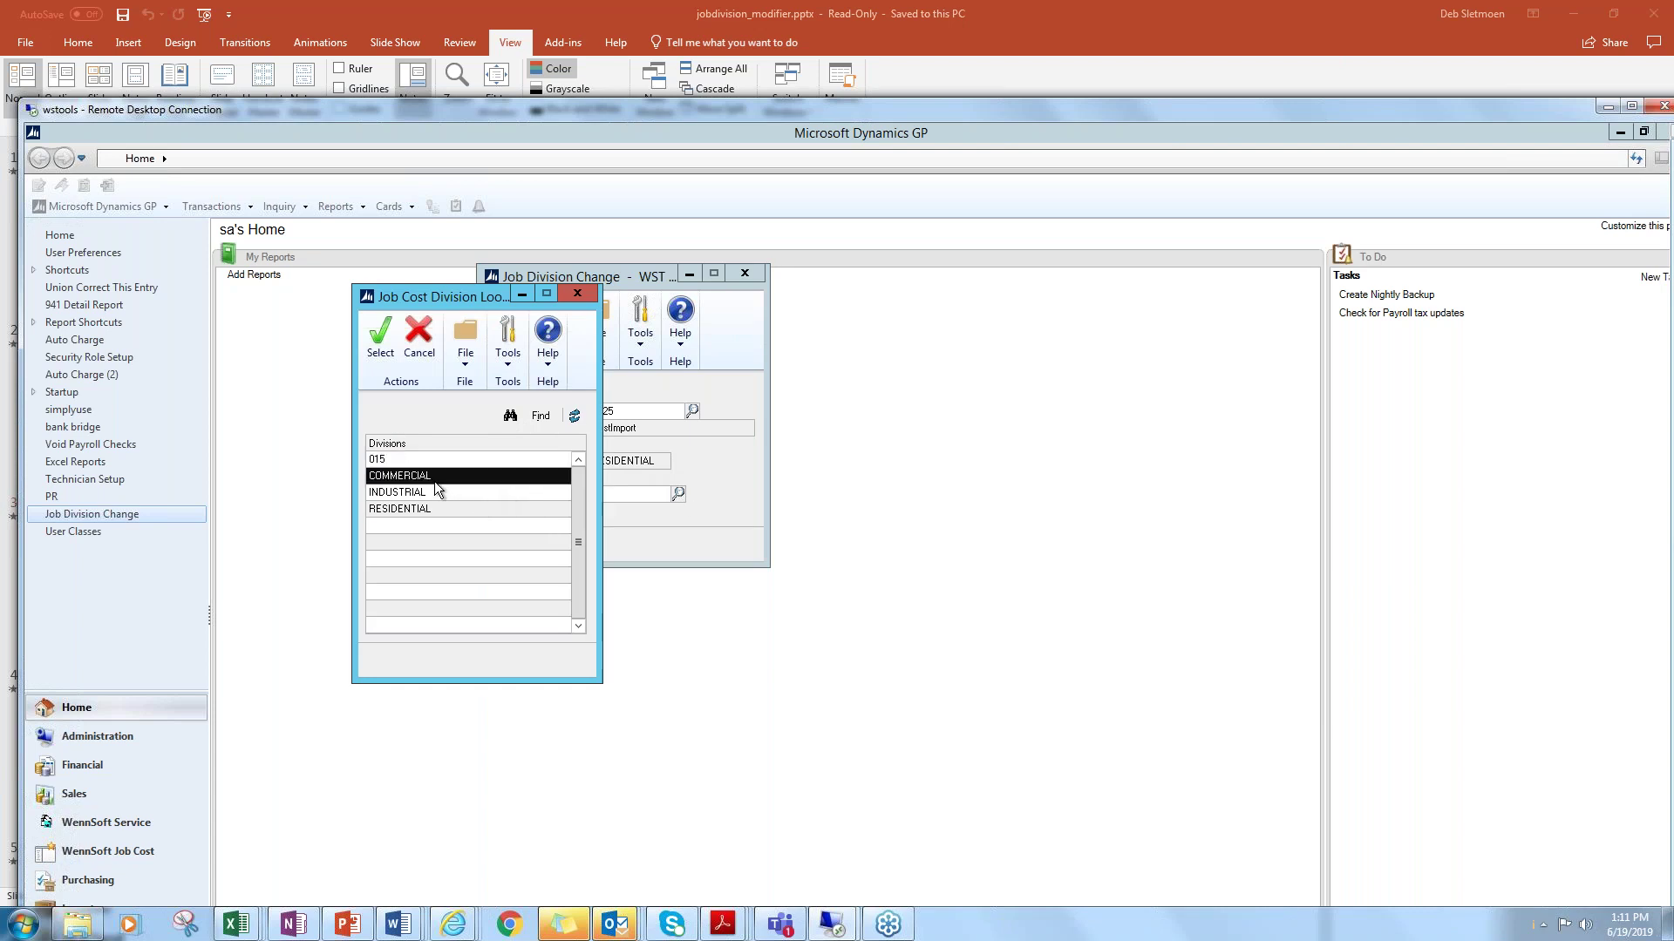
pyautogui.doubleClick(435, 480)
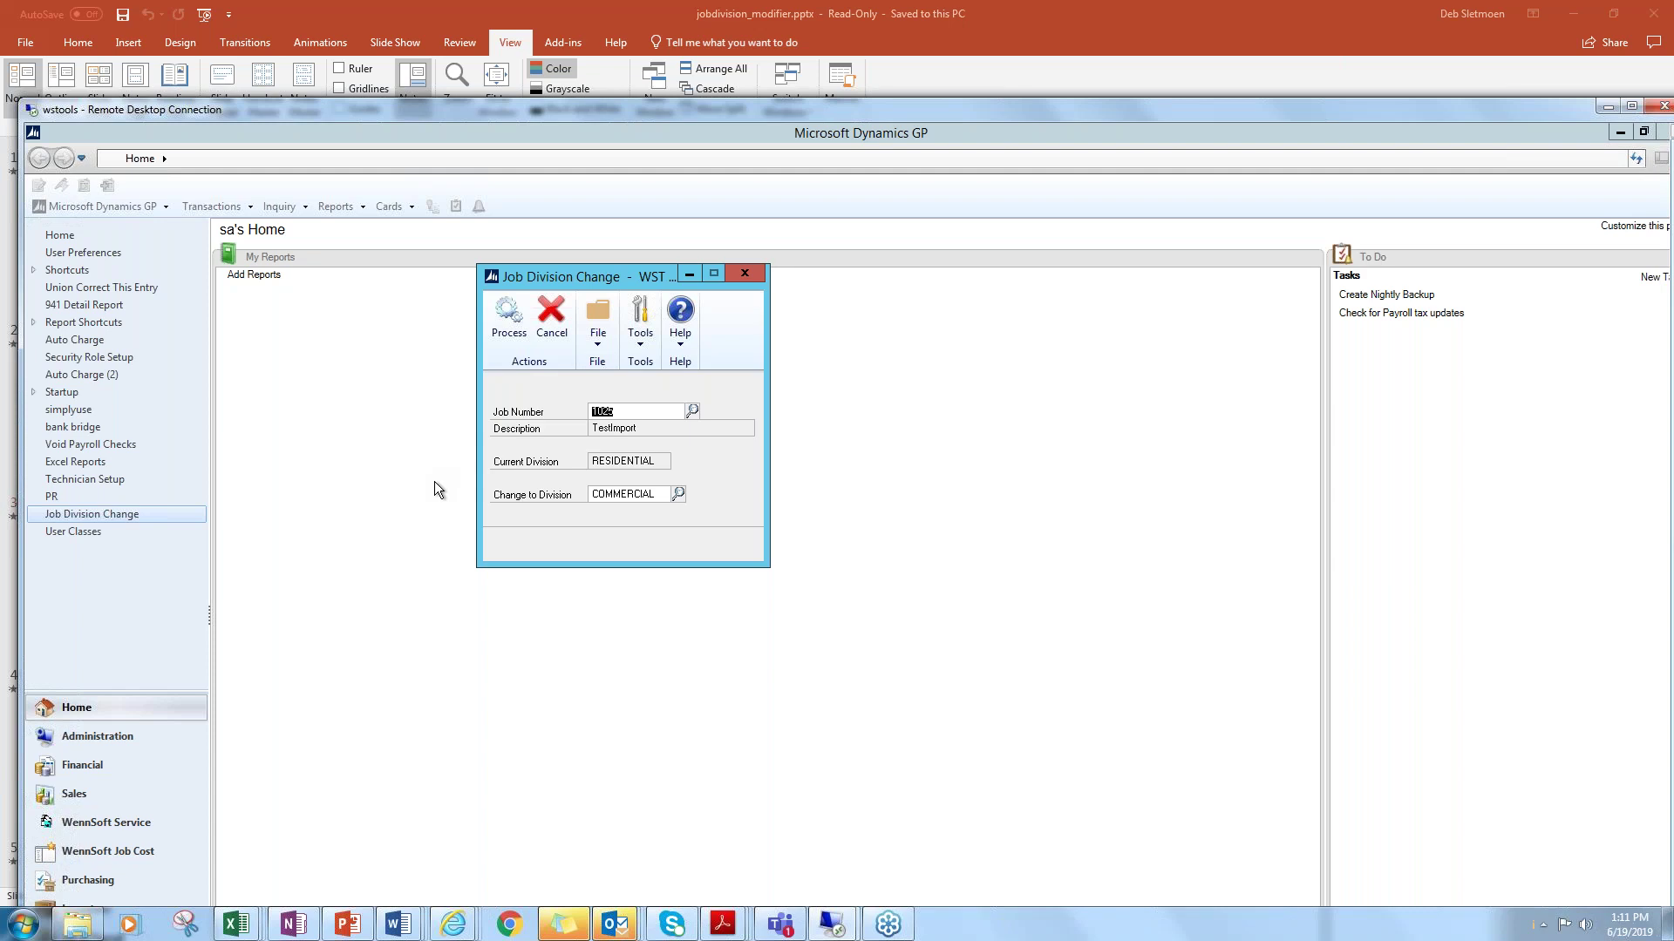
pyautogui.click(508, 314)
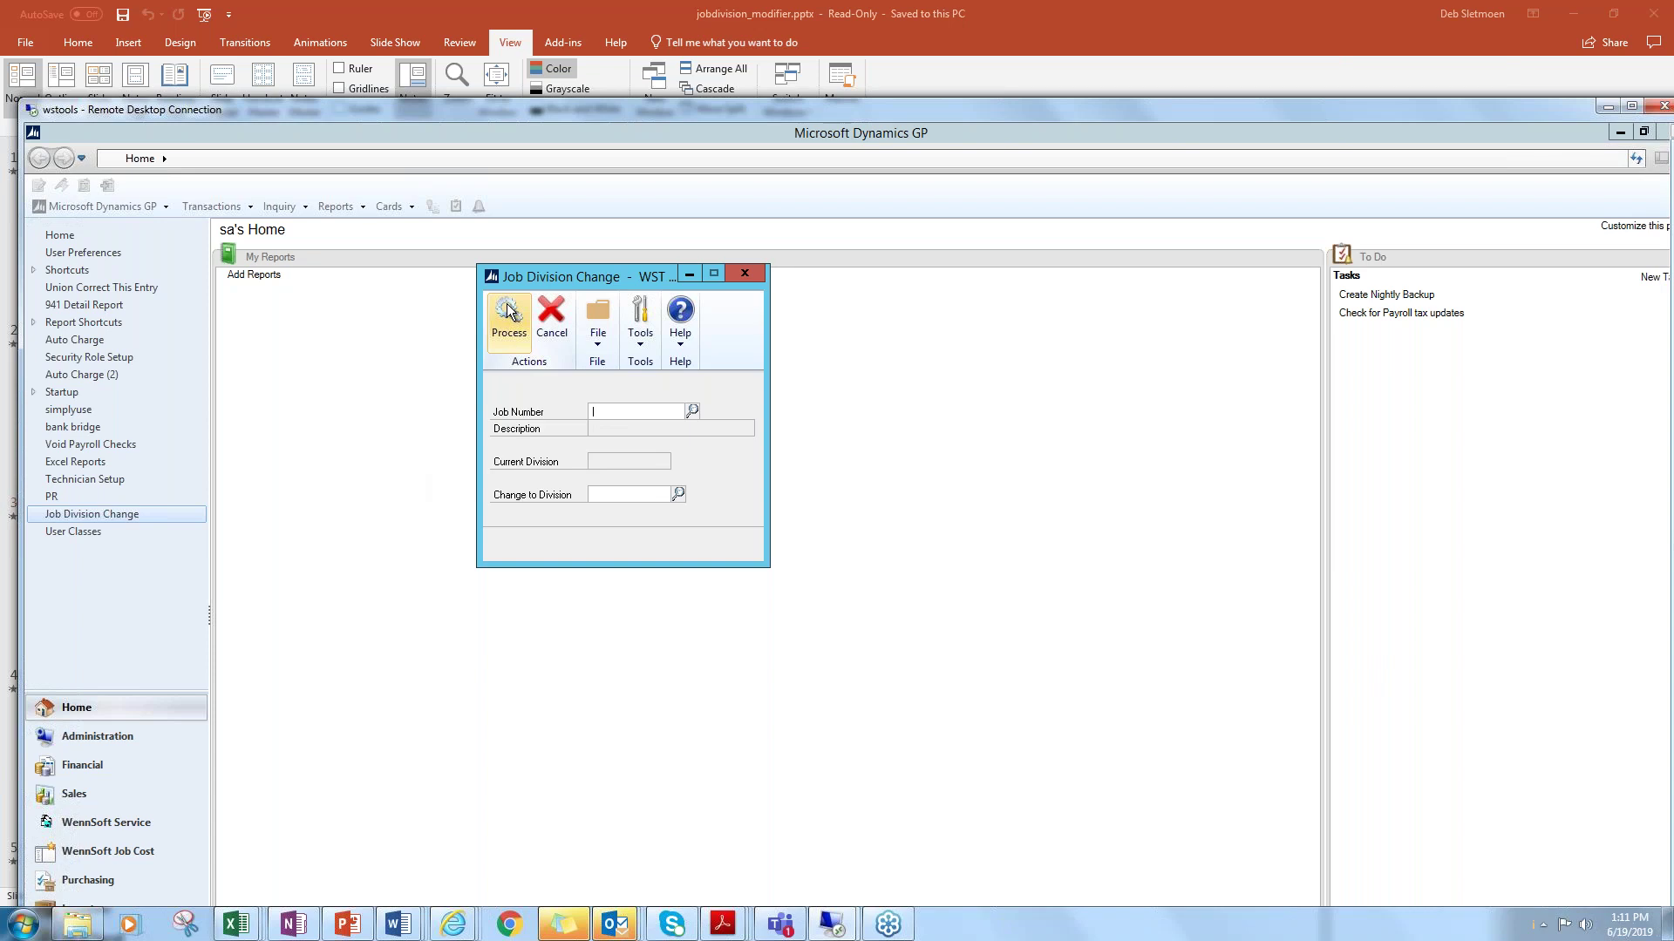
# Try to select job 1005 for a division change, and close the Job Division Change window.
pyautogui.write('10')
pyautogui.press('Tab')
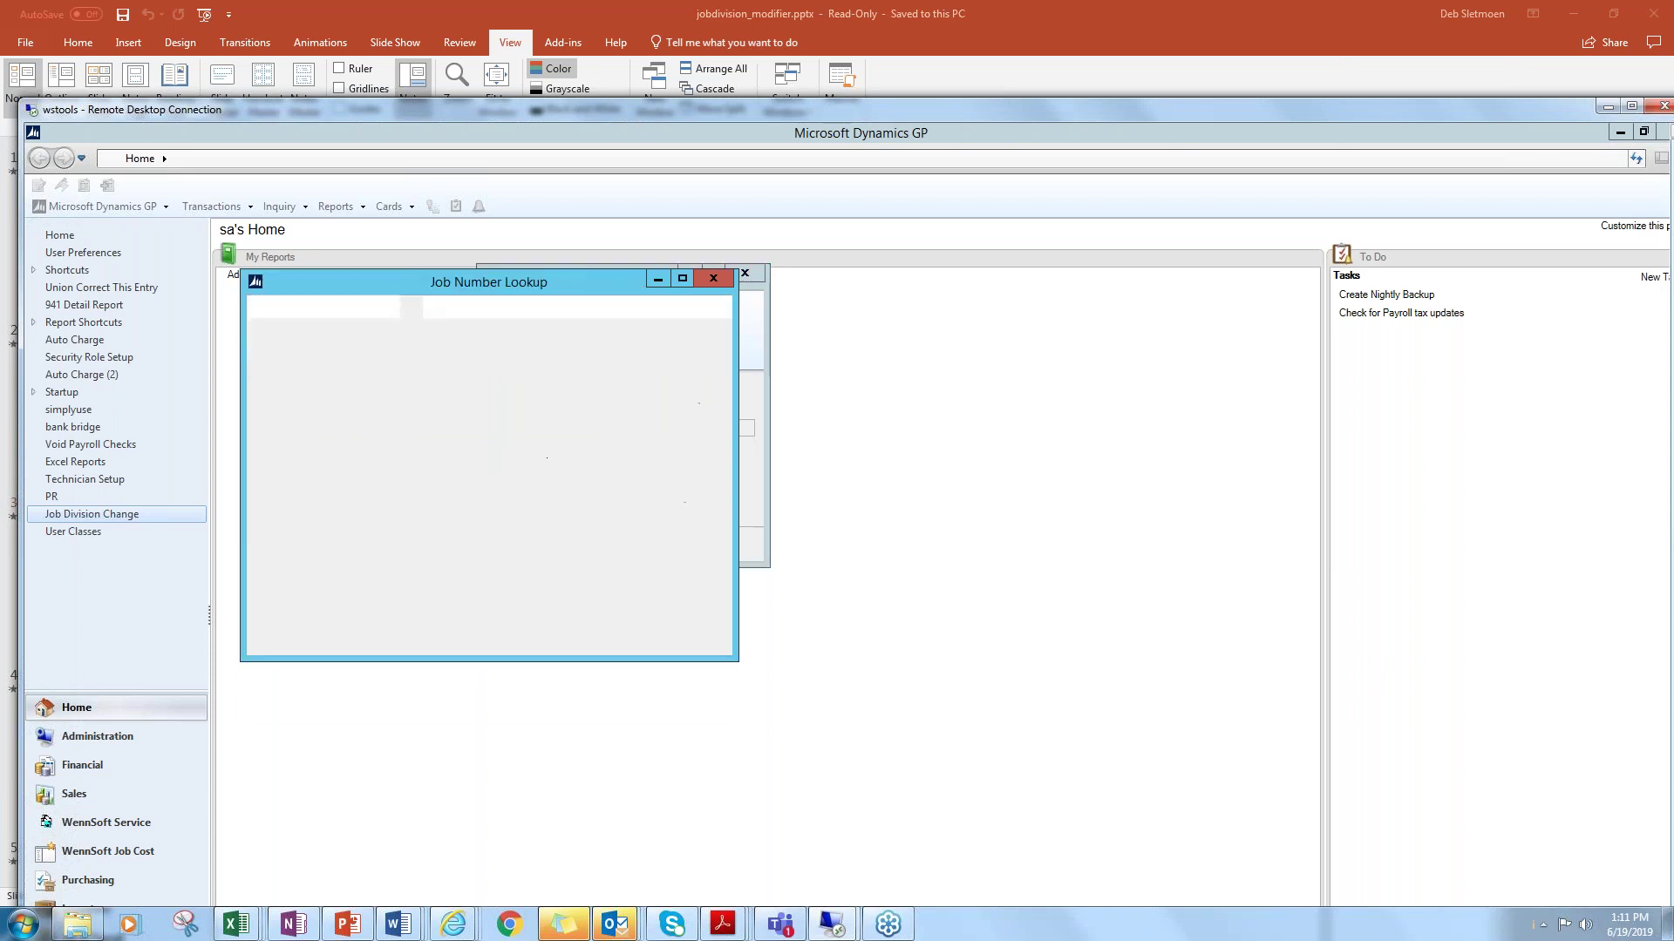
pyautogui.press('Return')
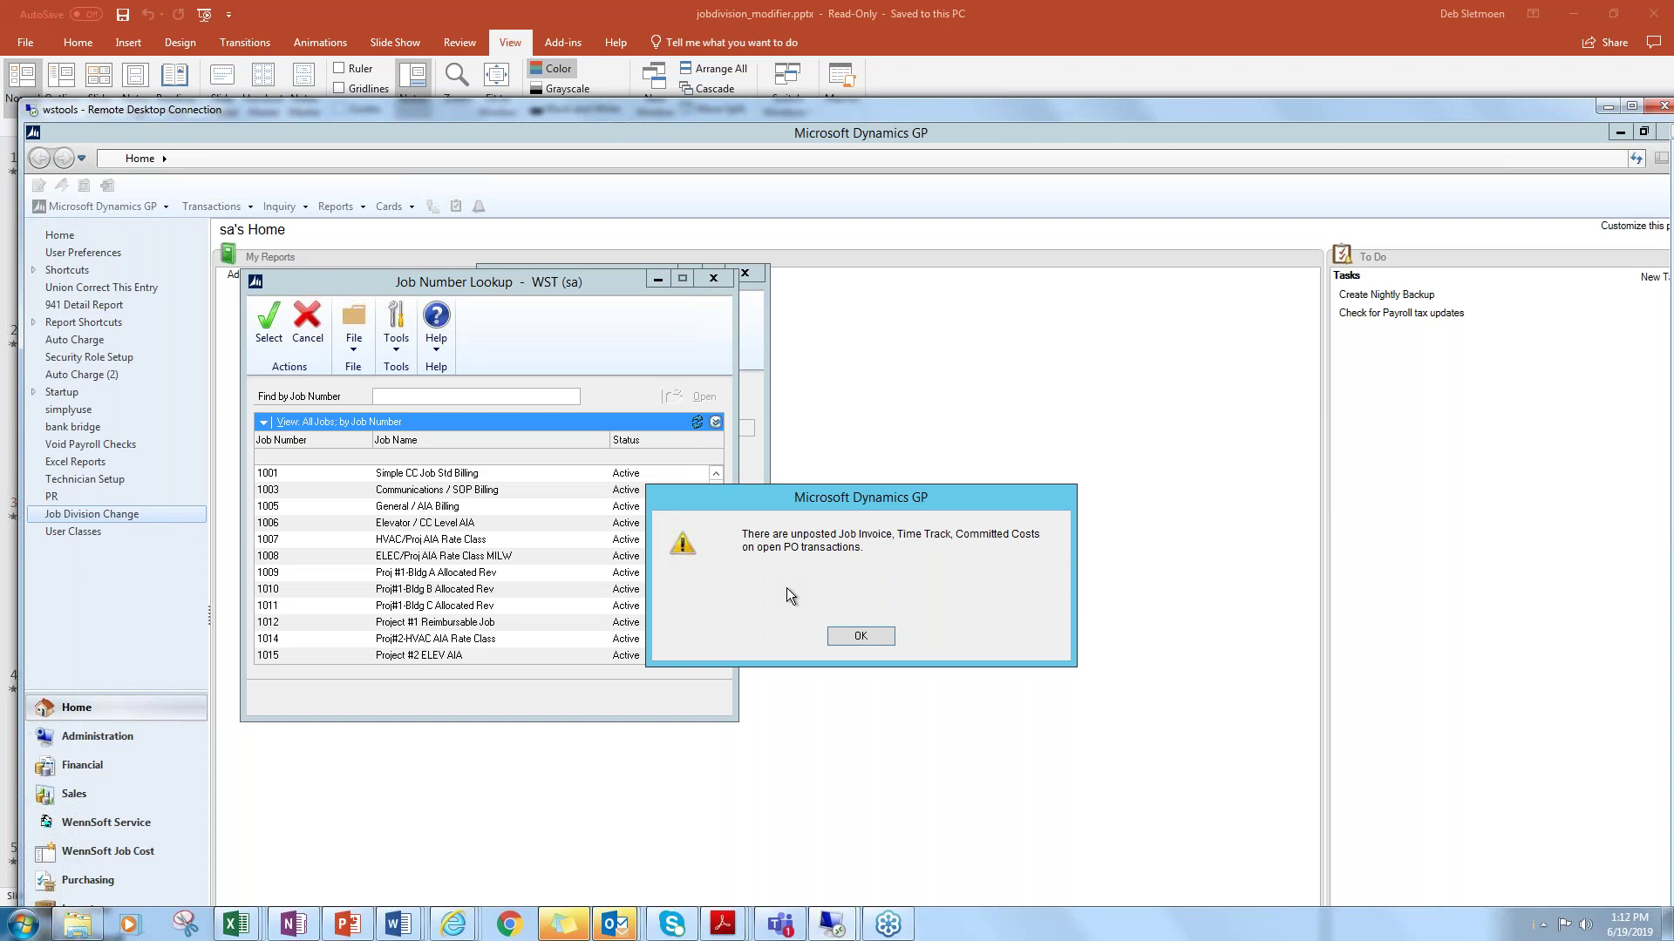
pyautogui.click(860, 635)
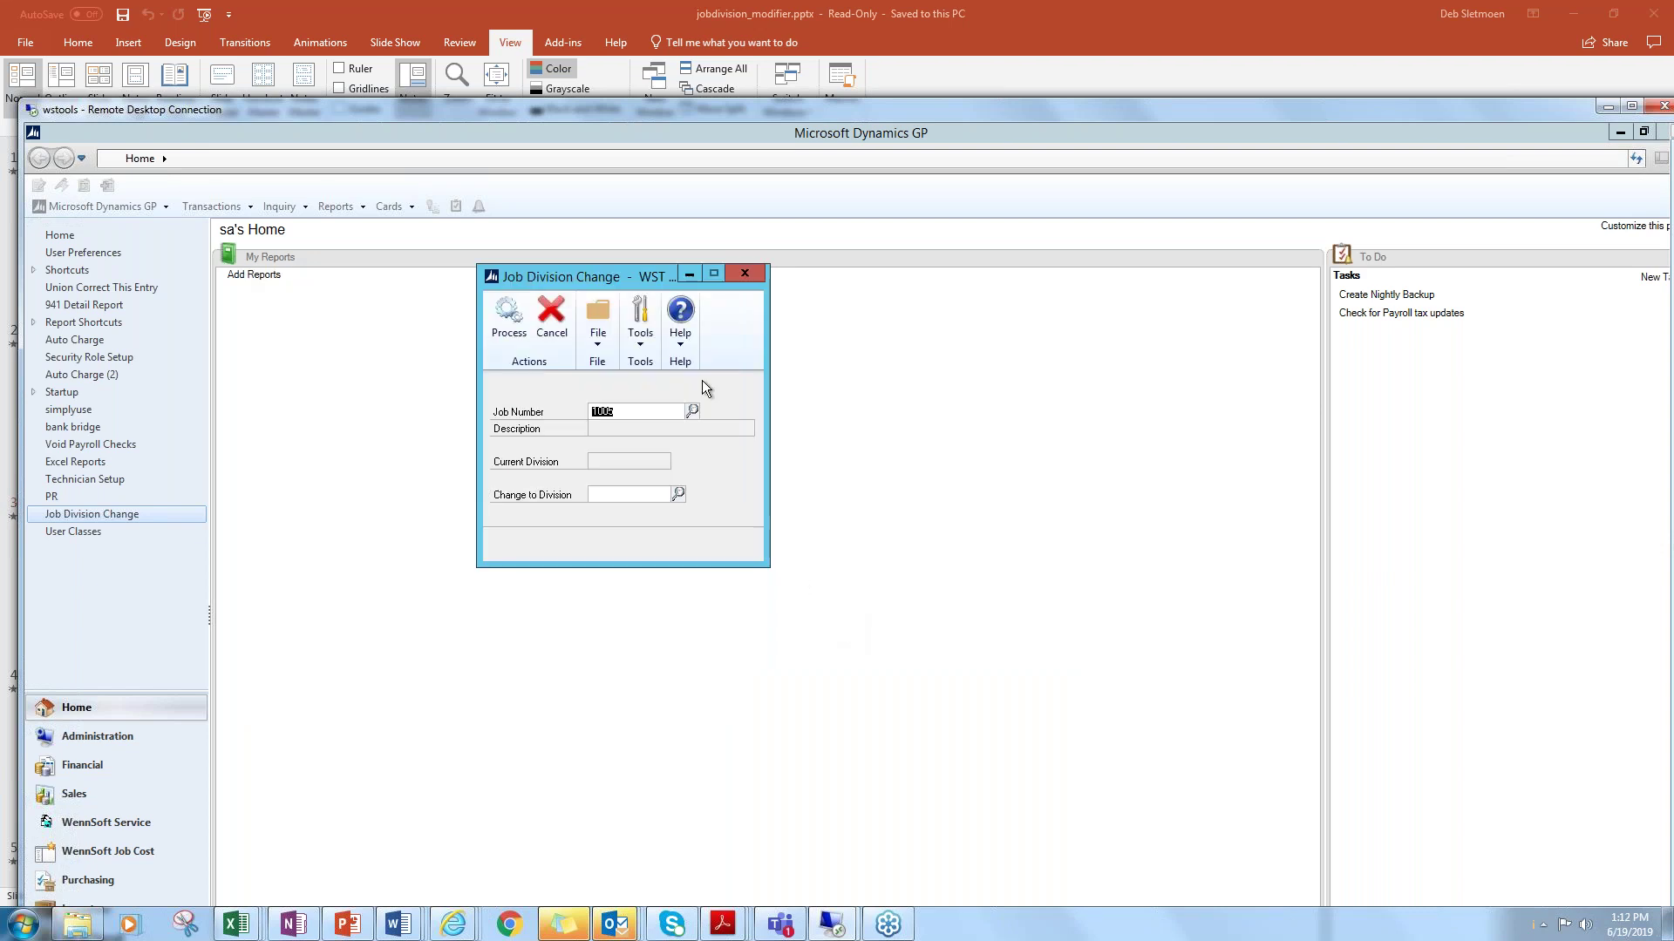
pyautogui.press('BackSpace')
pyautogui.click(742, 270)
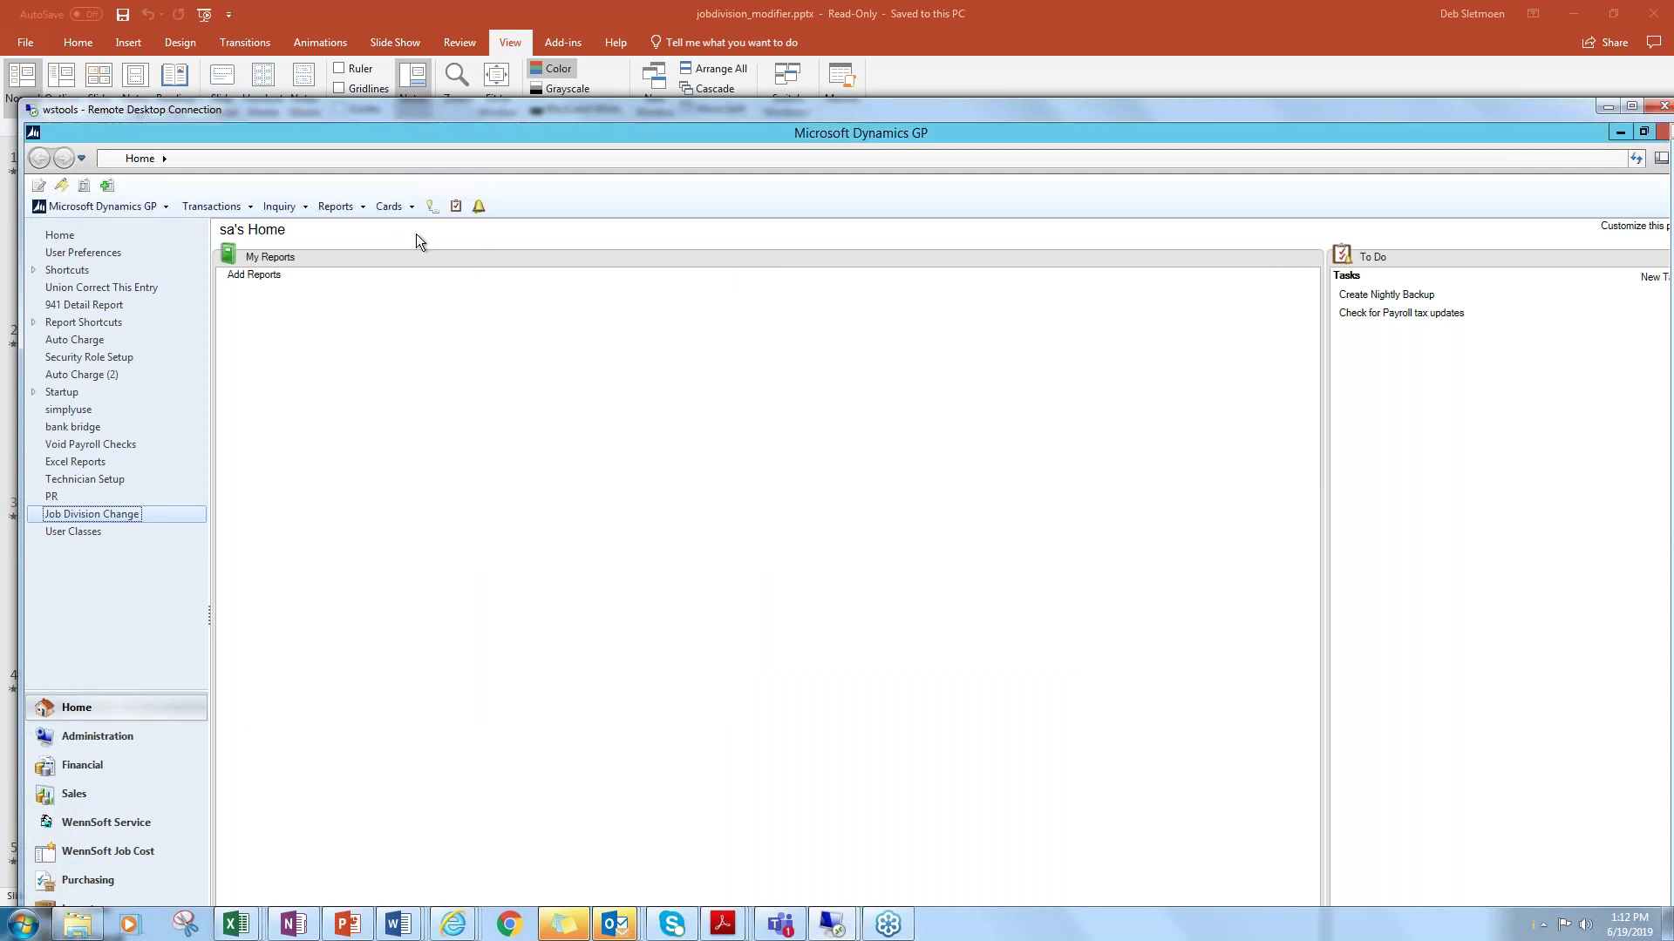
# Load job 1025 in Job Maintenance to check its division.
pyautogui.click(390, 208)
pyautogui.moveTo(420, 494)
pyautogui.click(589, 496)
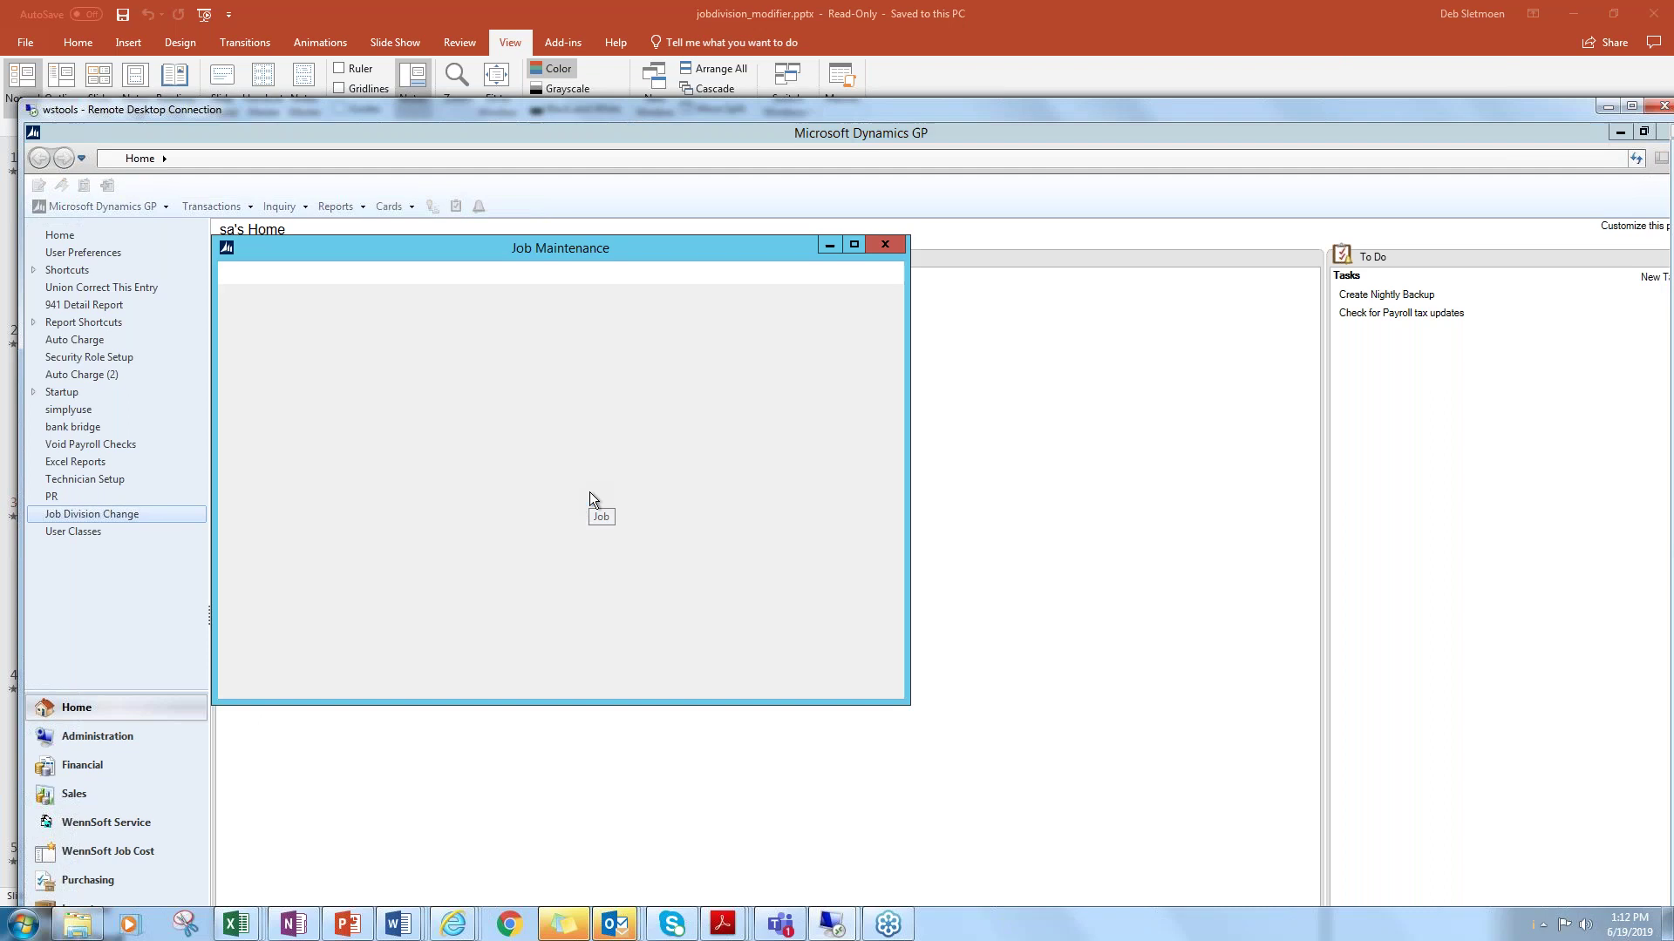
pyautogui.write('1025')
pyautogui.press('Tab')
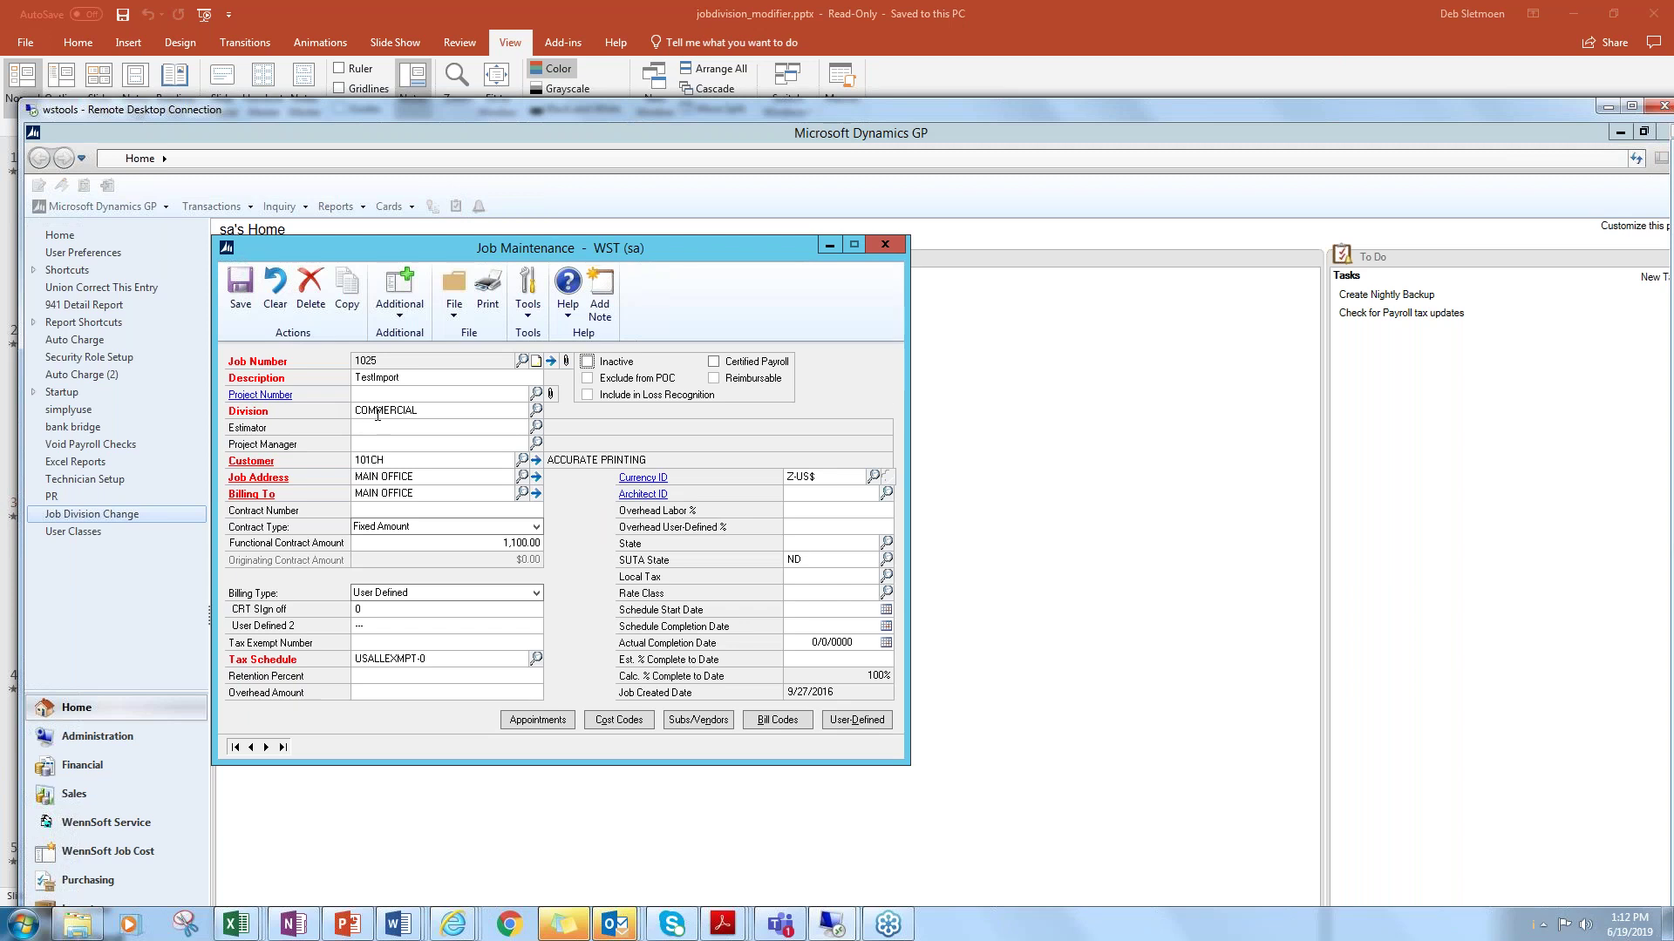
# Check the account number on job 1025's equipment cost code 27-2400-001, and close the job record.
pyautogui.click(630, 719)
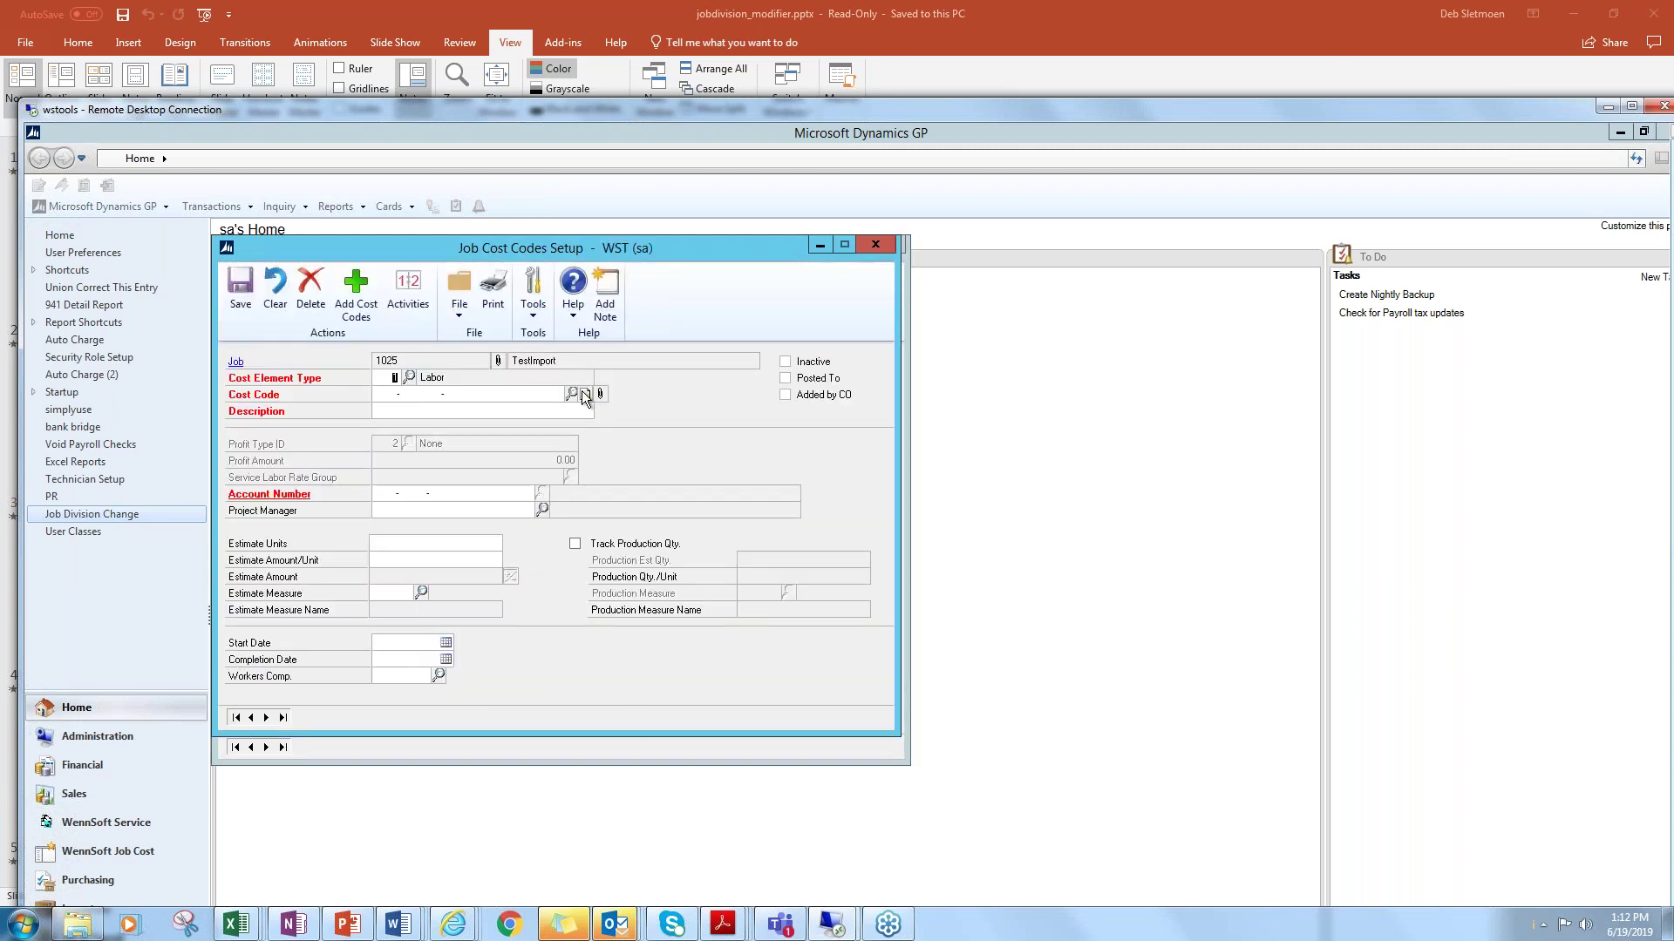
pyautogui.click(576, 394)
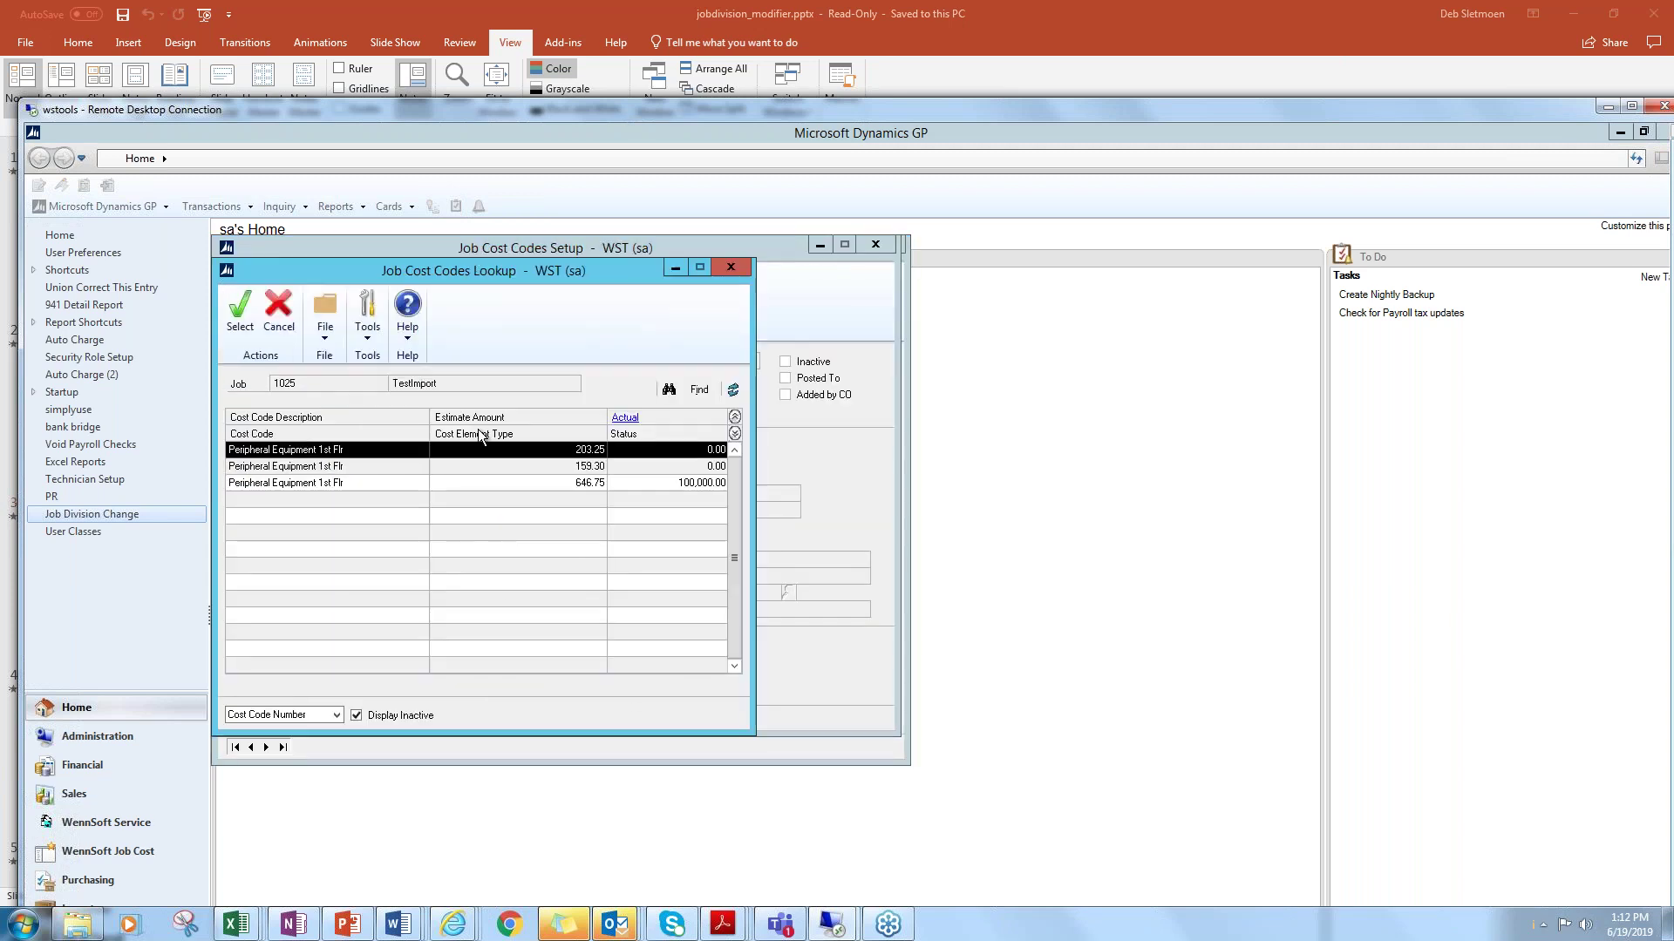
pyautogui.doubleClick(337, 481)
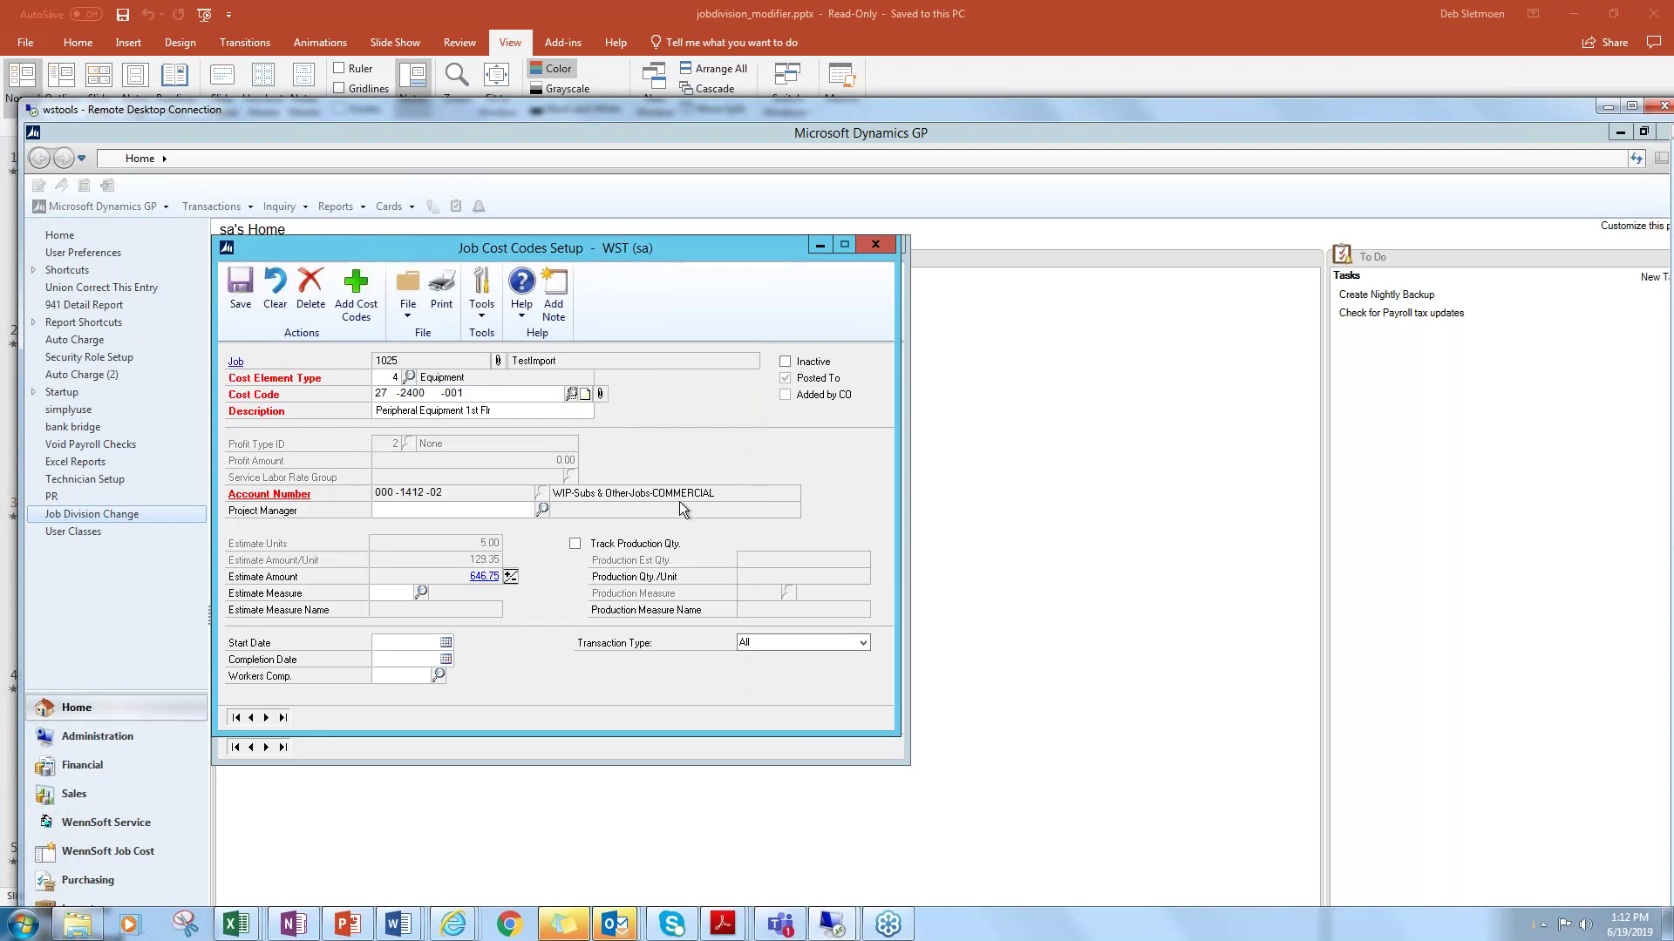
pyautogui.click(877, 247)
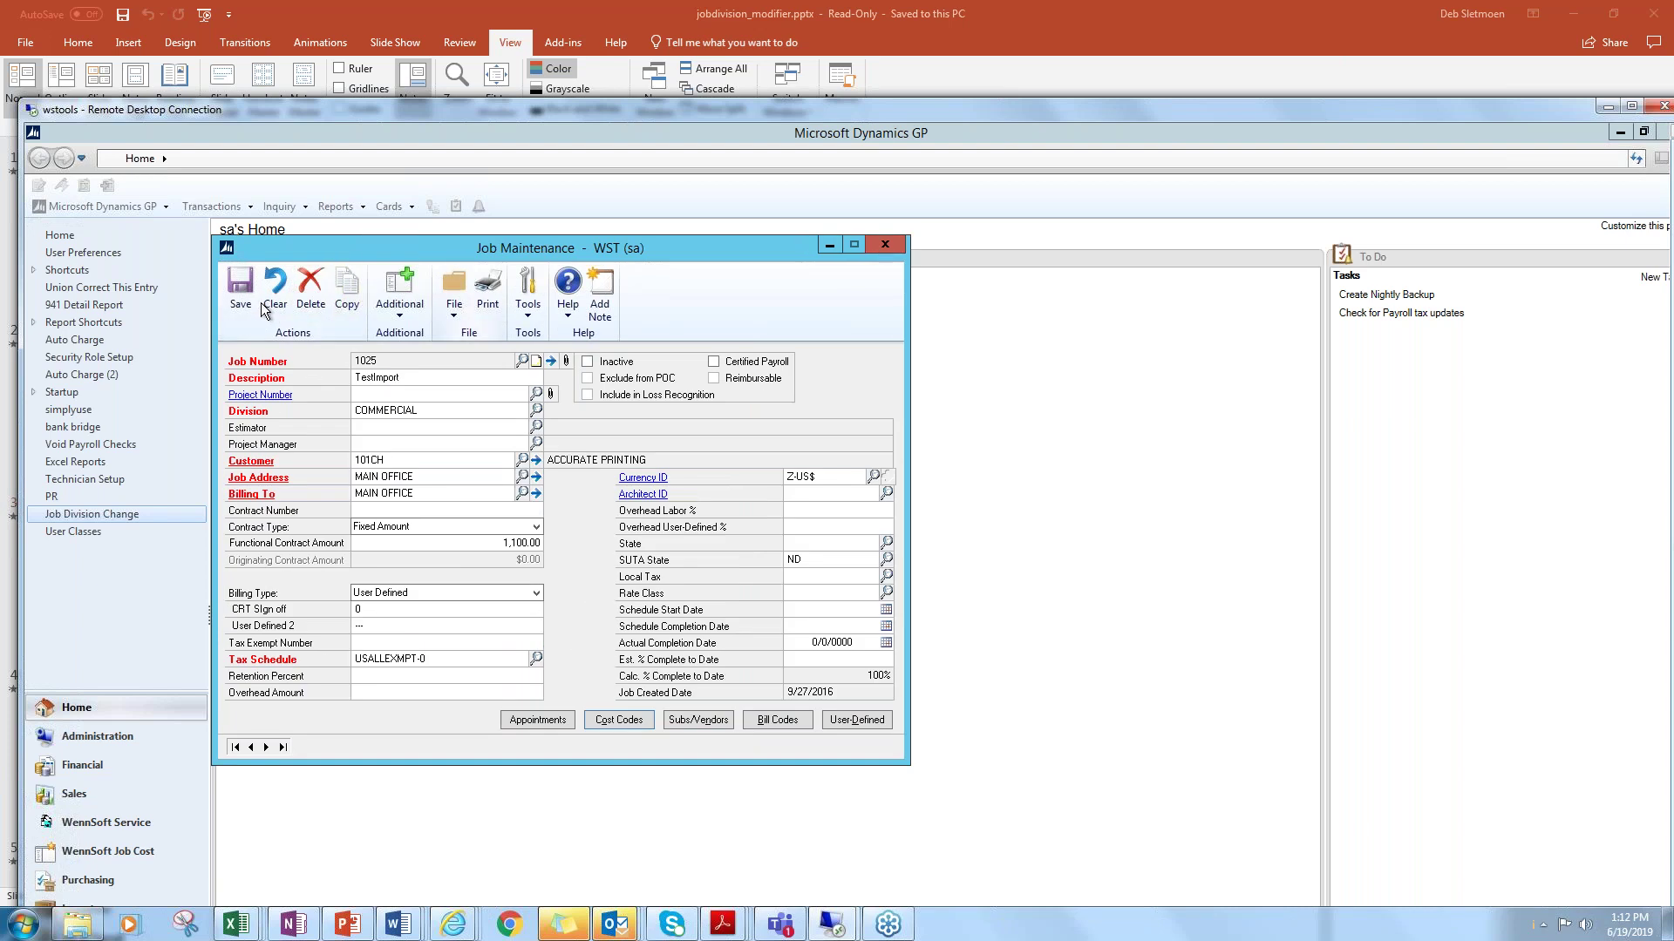
pyautogui.click(882, 247)
# In the general ledger transaction entry, save the recalled journal entry and load journal entry 7833.
pyautogui.click(199, 206)
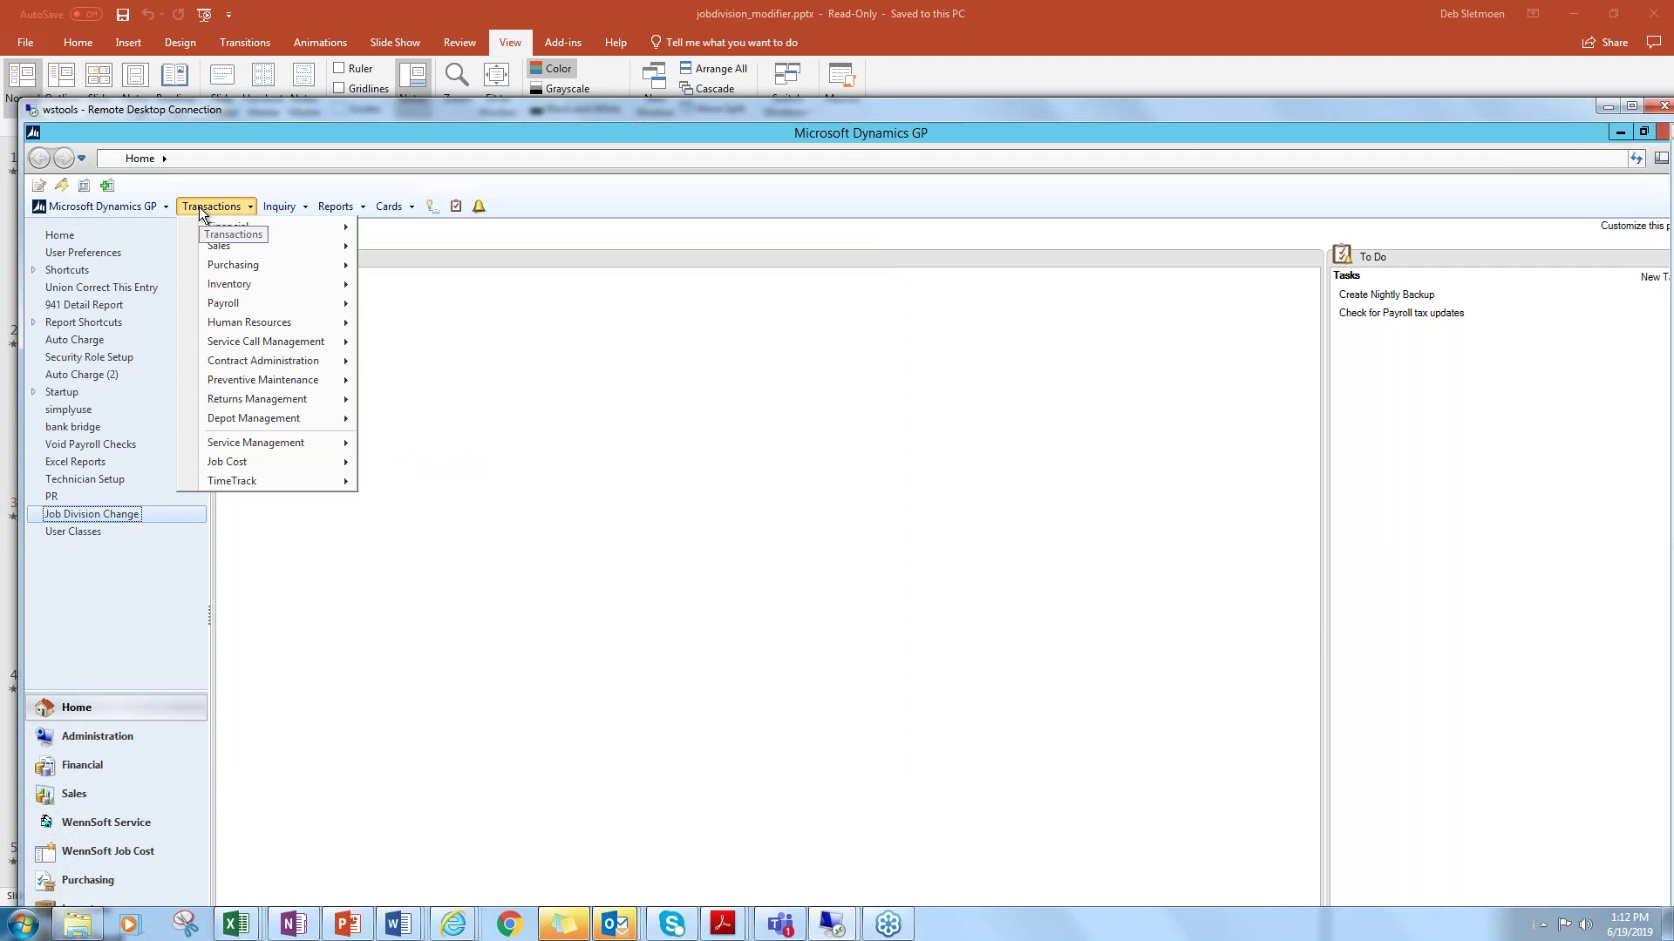
pyautogui.moveTo(211, 230)
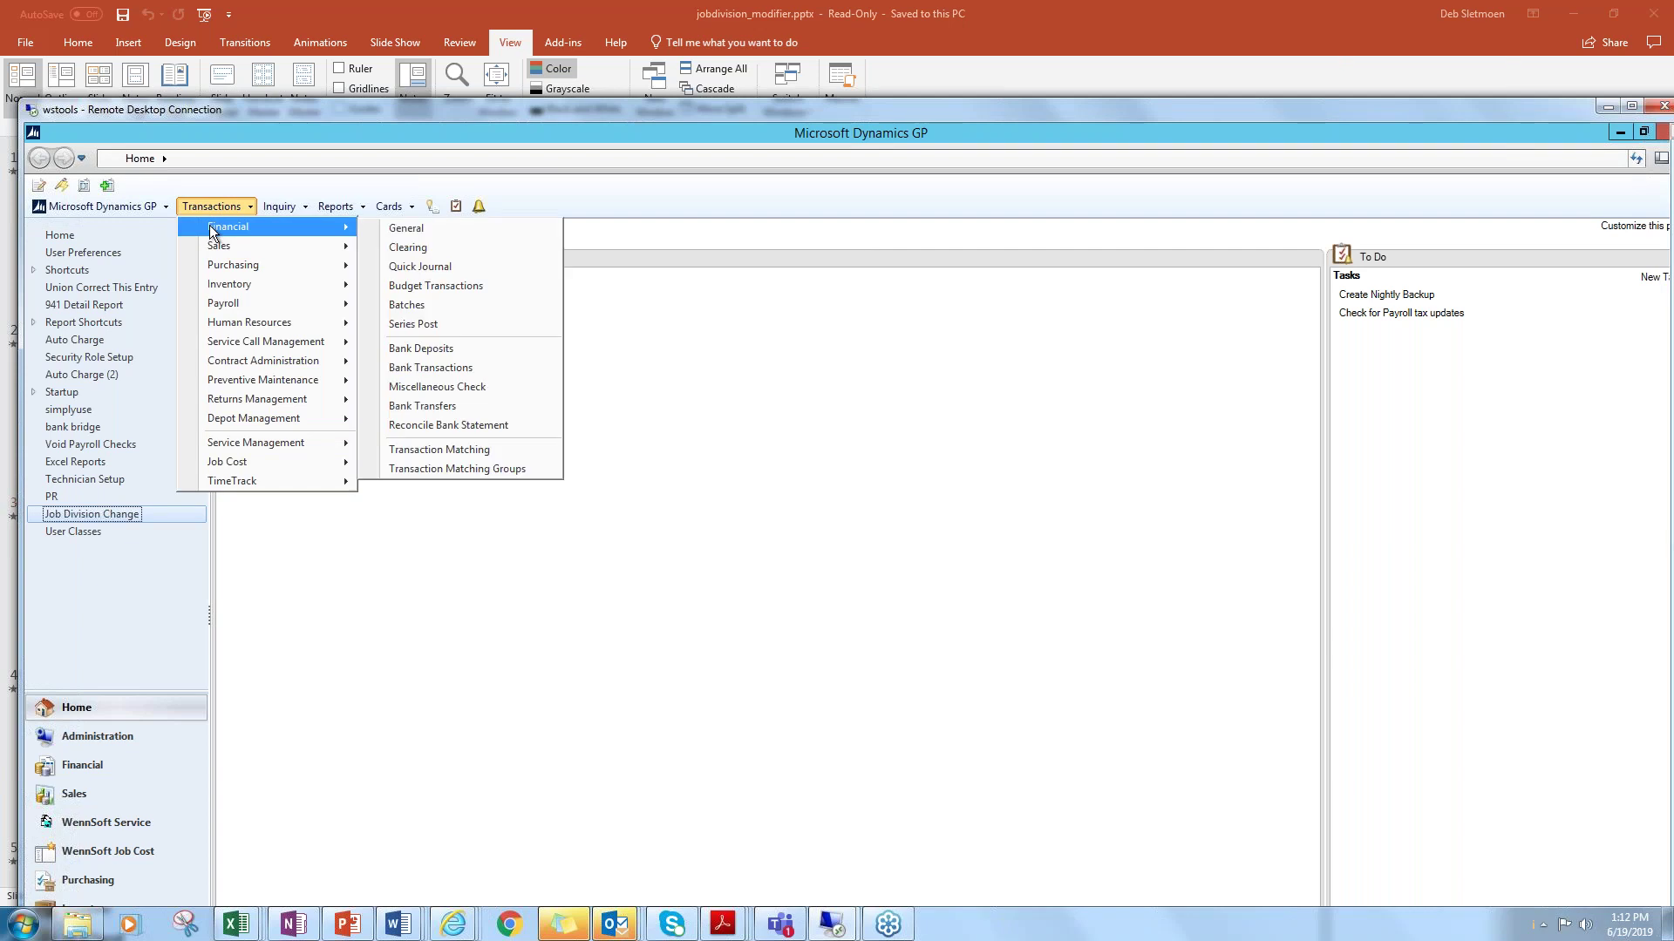
pyautogui.click(380, 230)
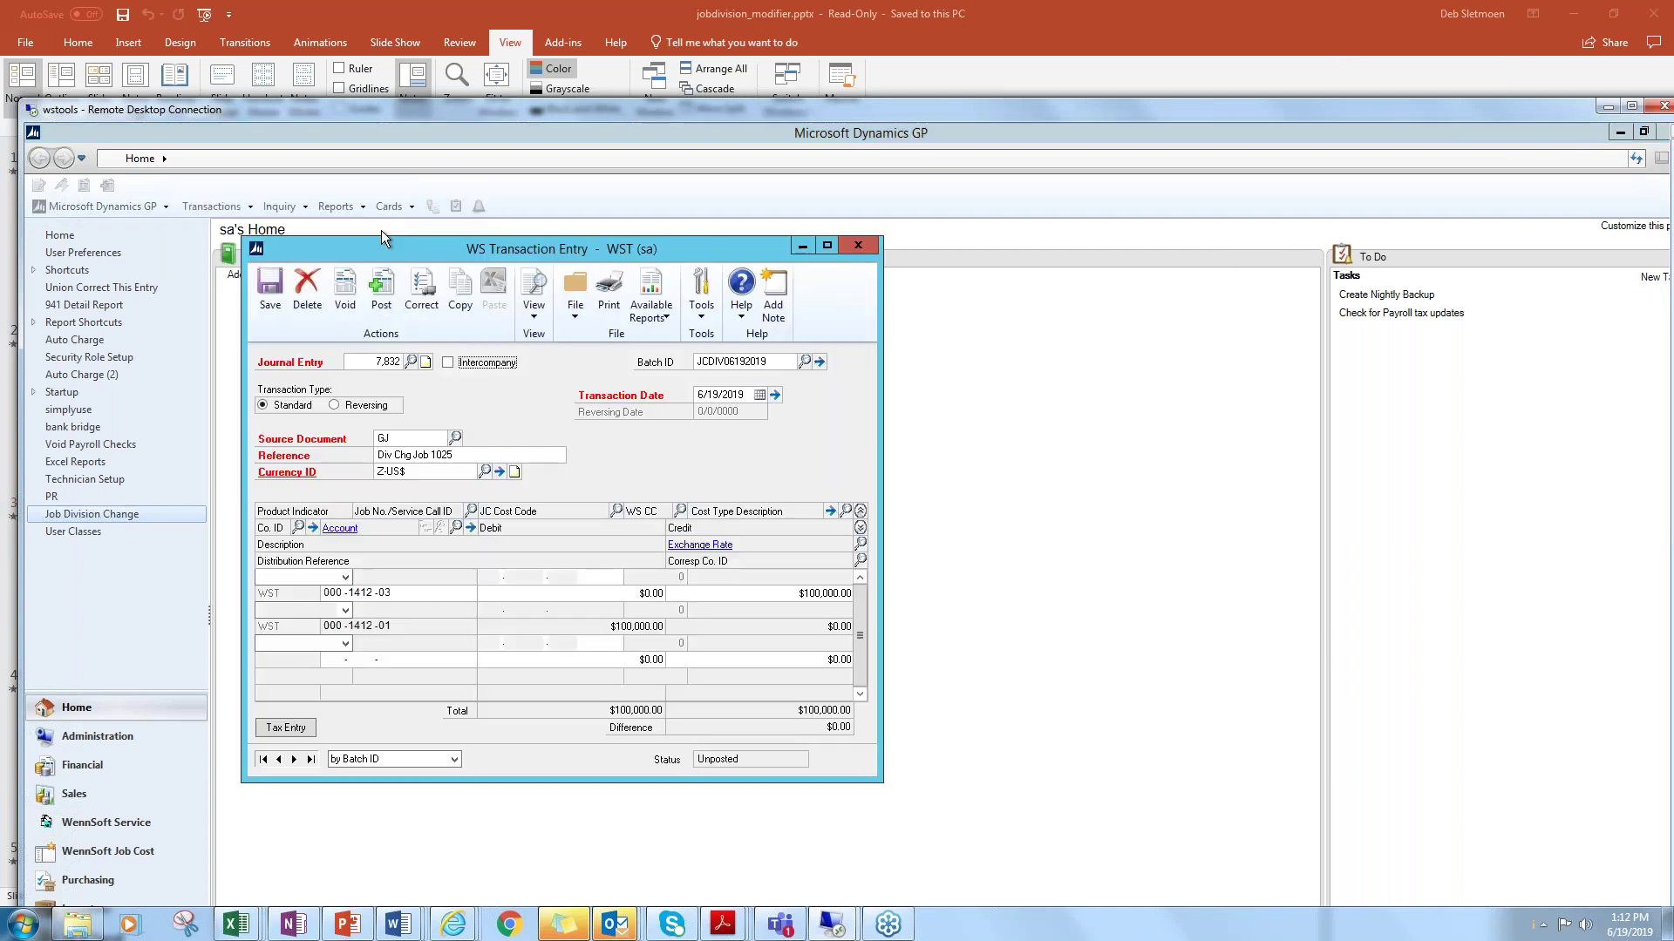
pyautogui.click(272, 291)
pyautogui.write('7833')
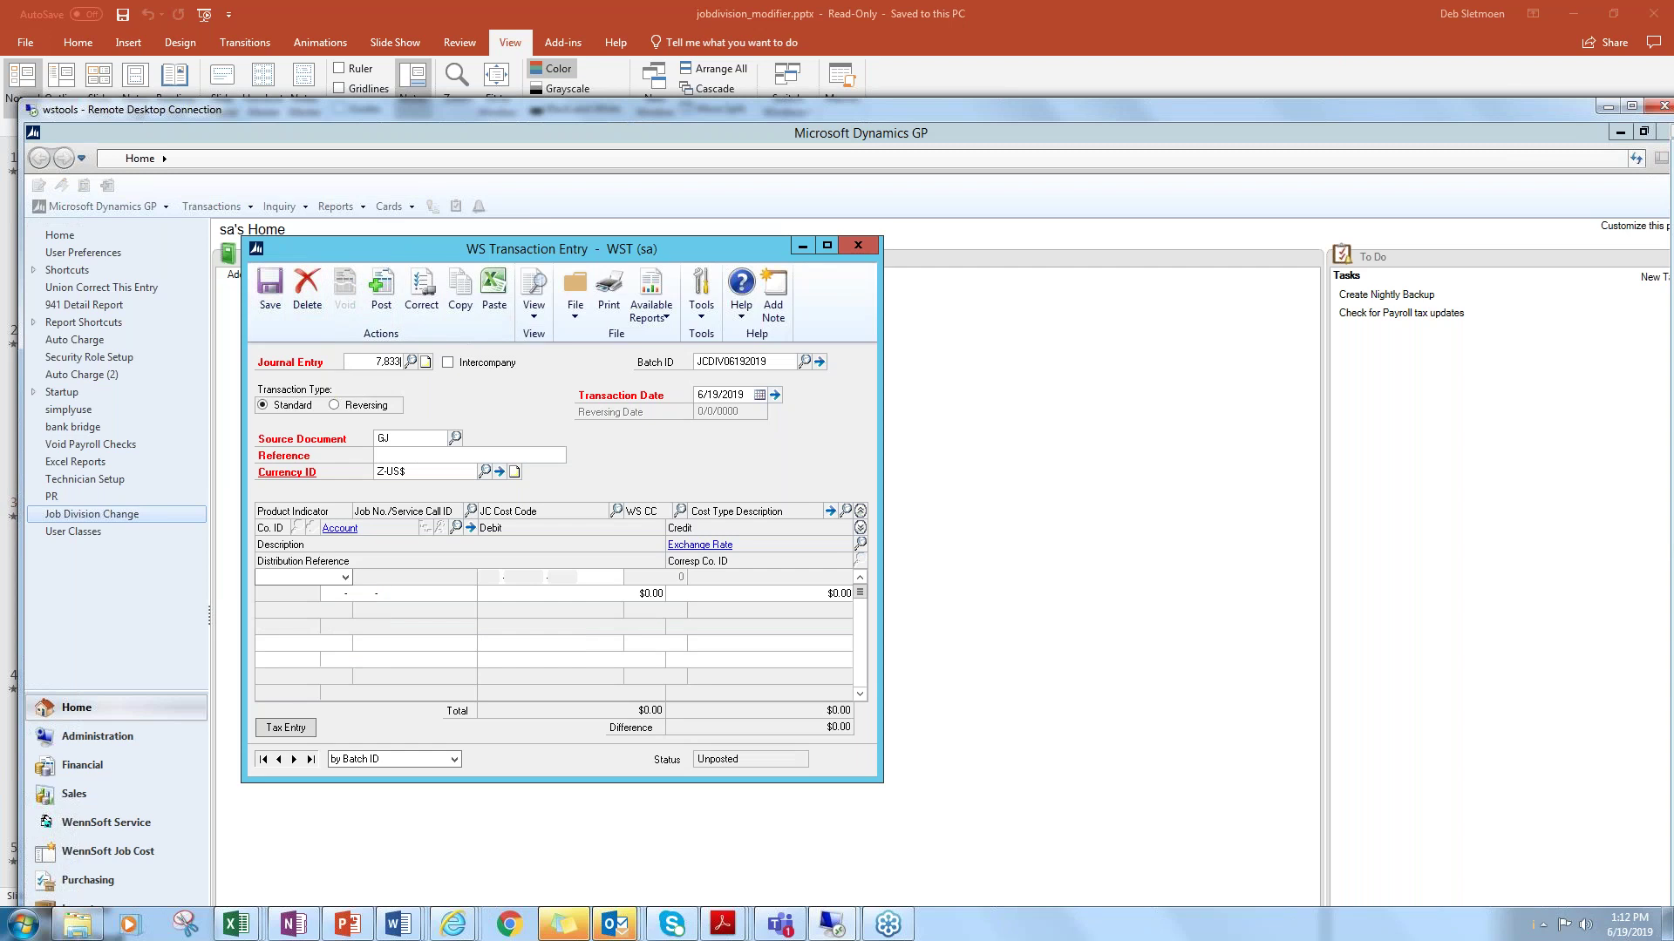
pyautogui.press('Tab')
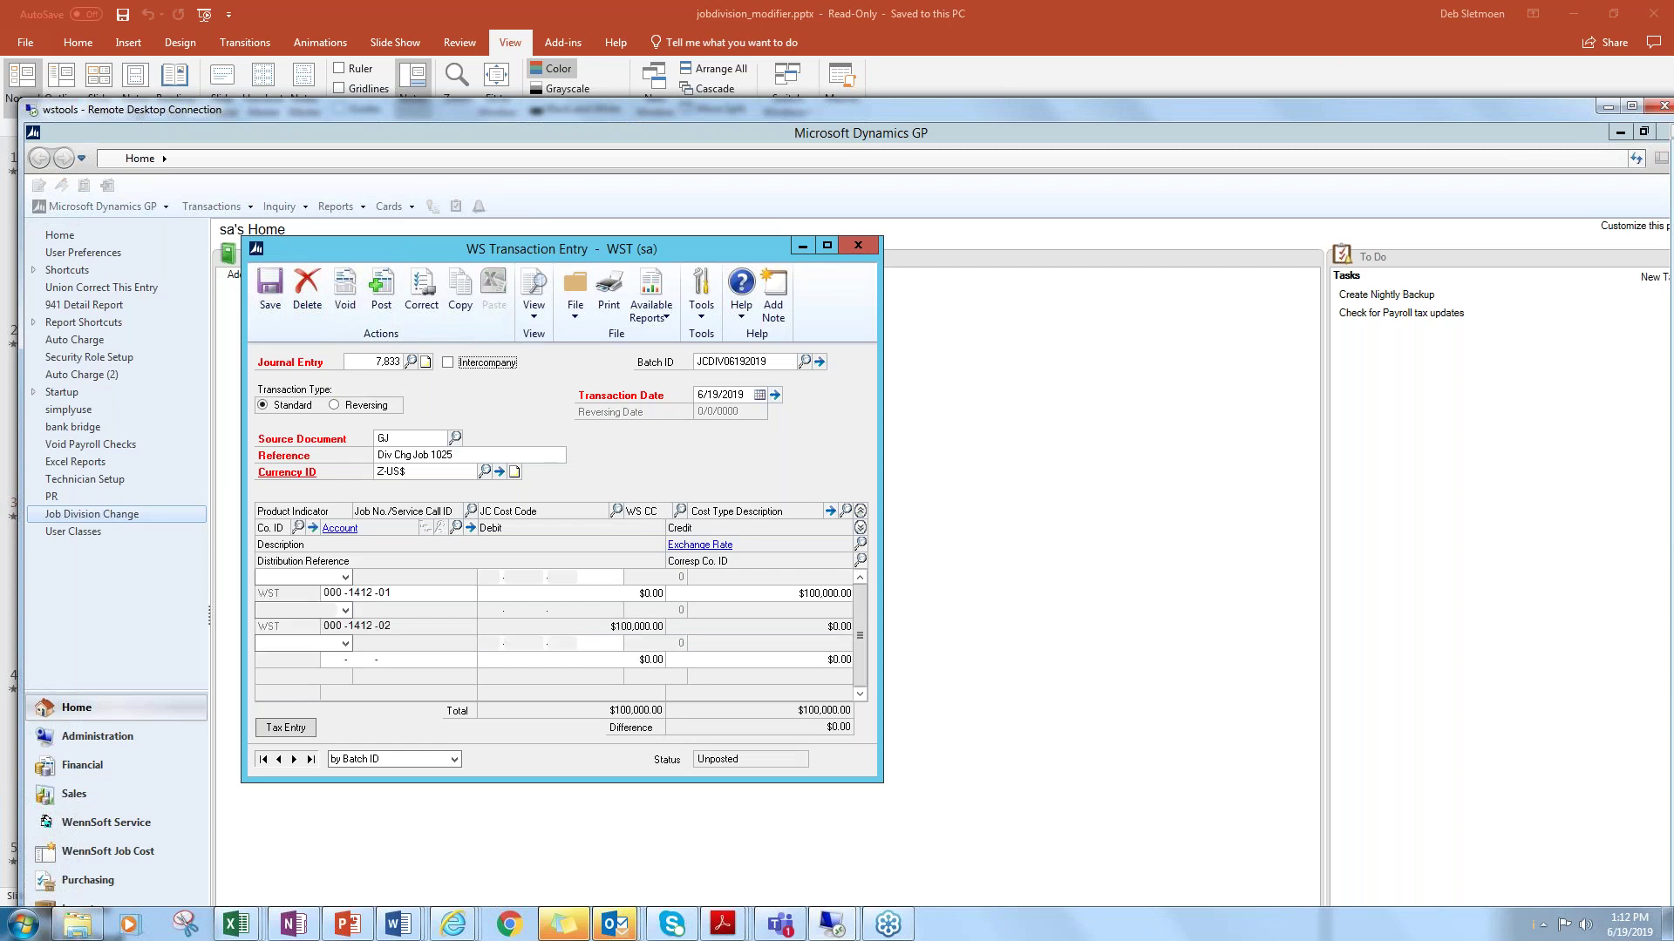
# Review the reference and the expanded distribution lines of journal entry 7833, and close the transaction entry.
pyautogui.click(412, 456)
pyautogui.click(384, 626)
pyautogui.click(860, 528)
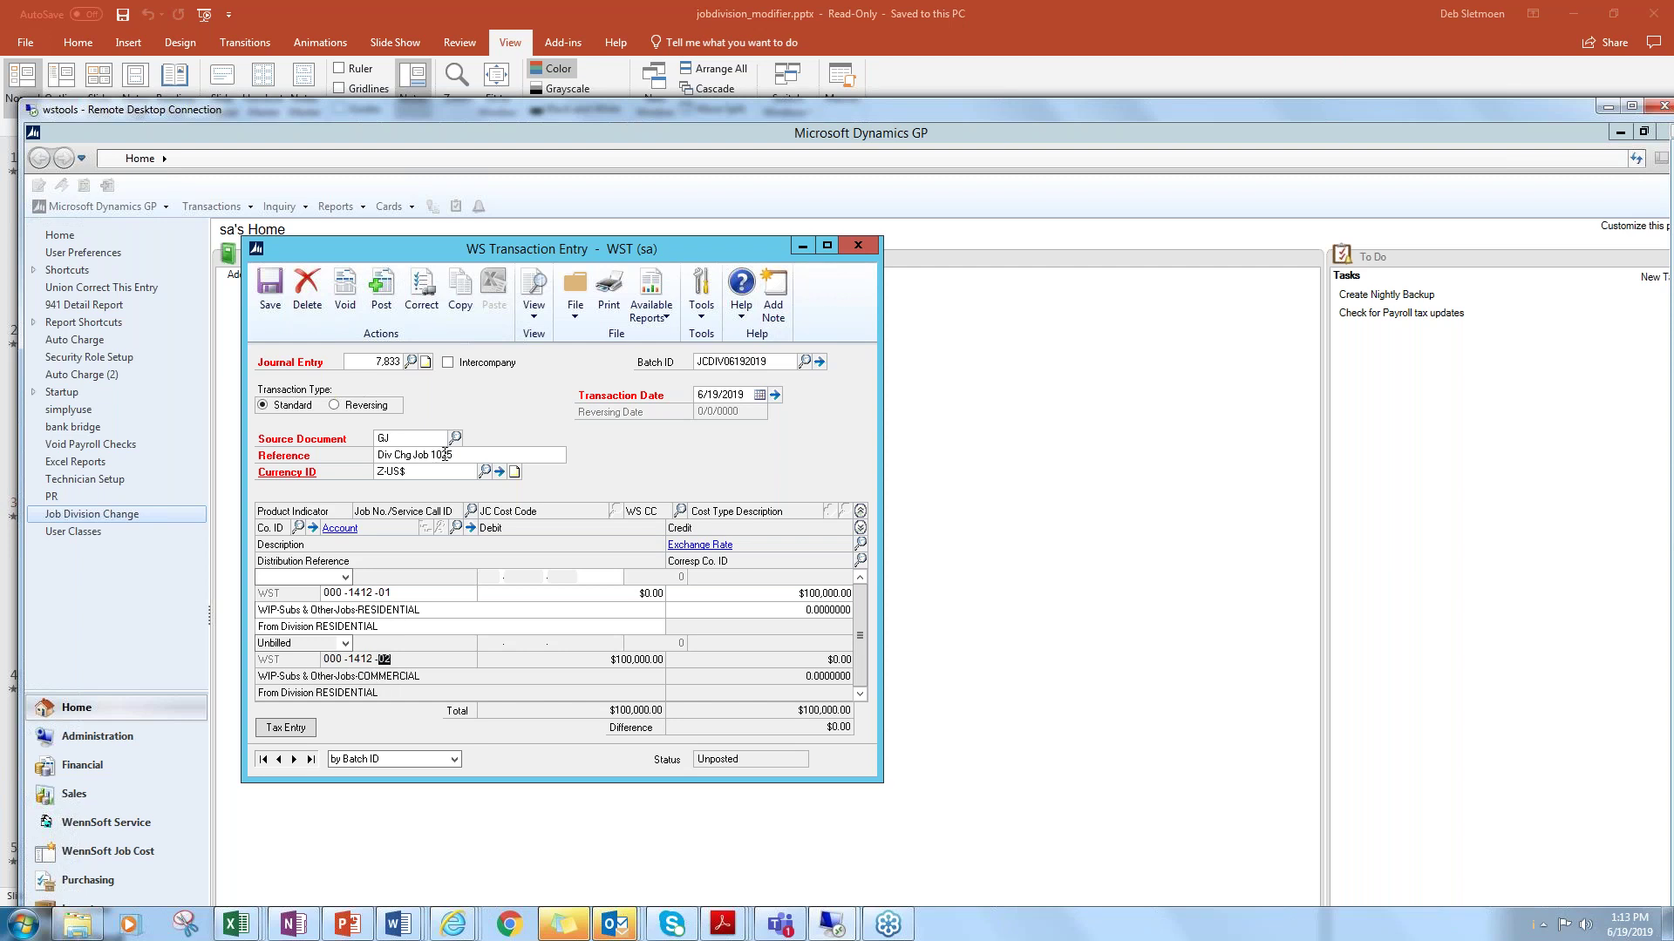
pyautogui.click(384, 456)
pyautogui.click(858, 245)
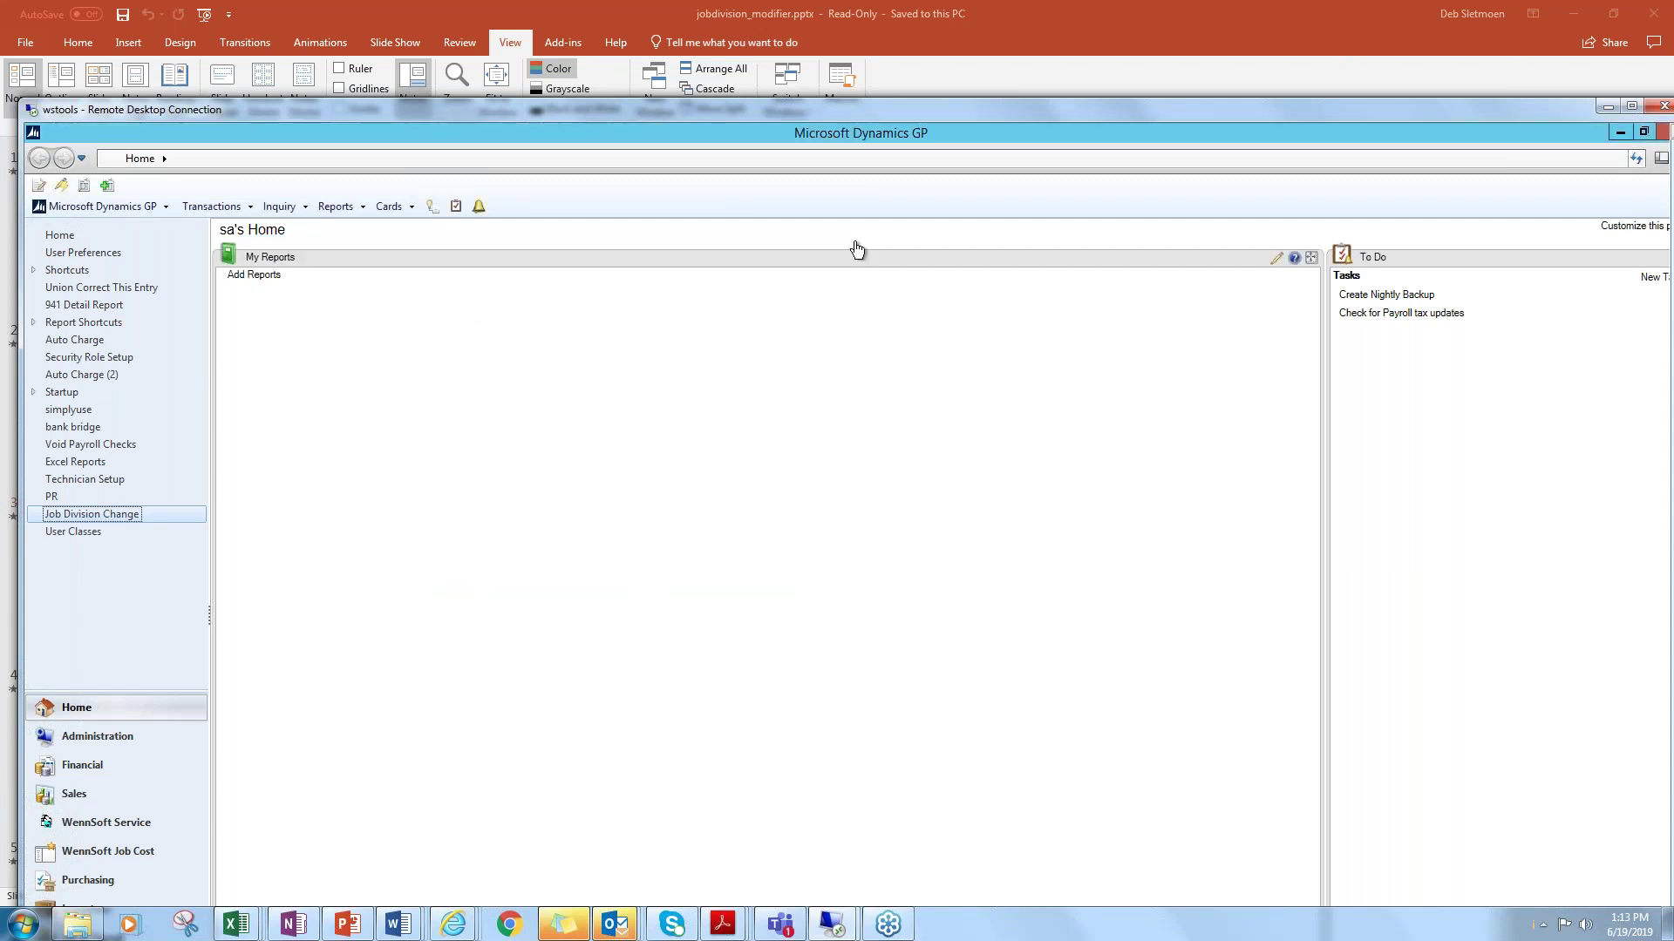
# Load job 1025 in Job Division Change to check its current division, and close the window without processing.
pyautogui.click(129, 515)
pyautogui.write('1025')
pyautogui.press('Tab')
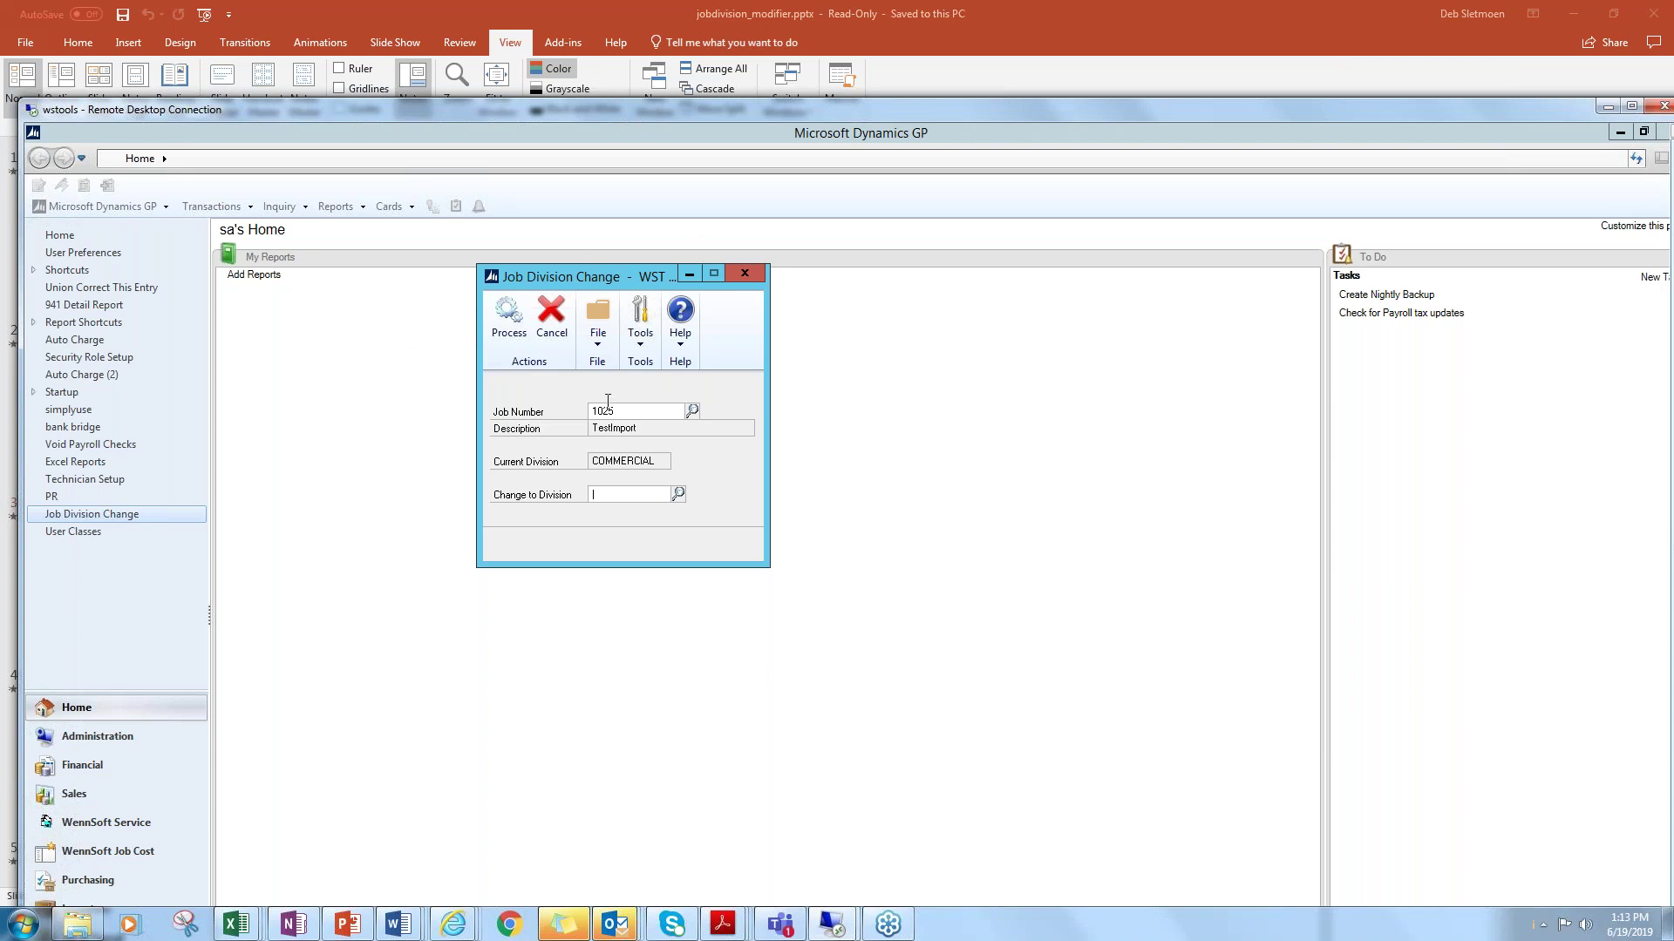
pyautogui.click(746, 274)
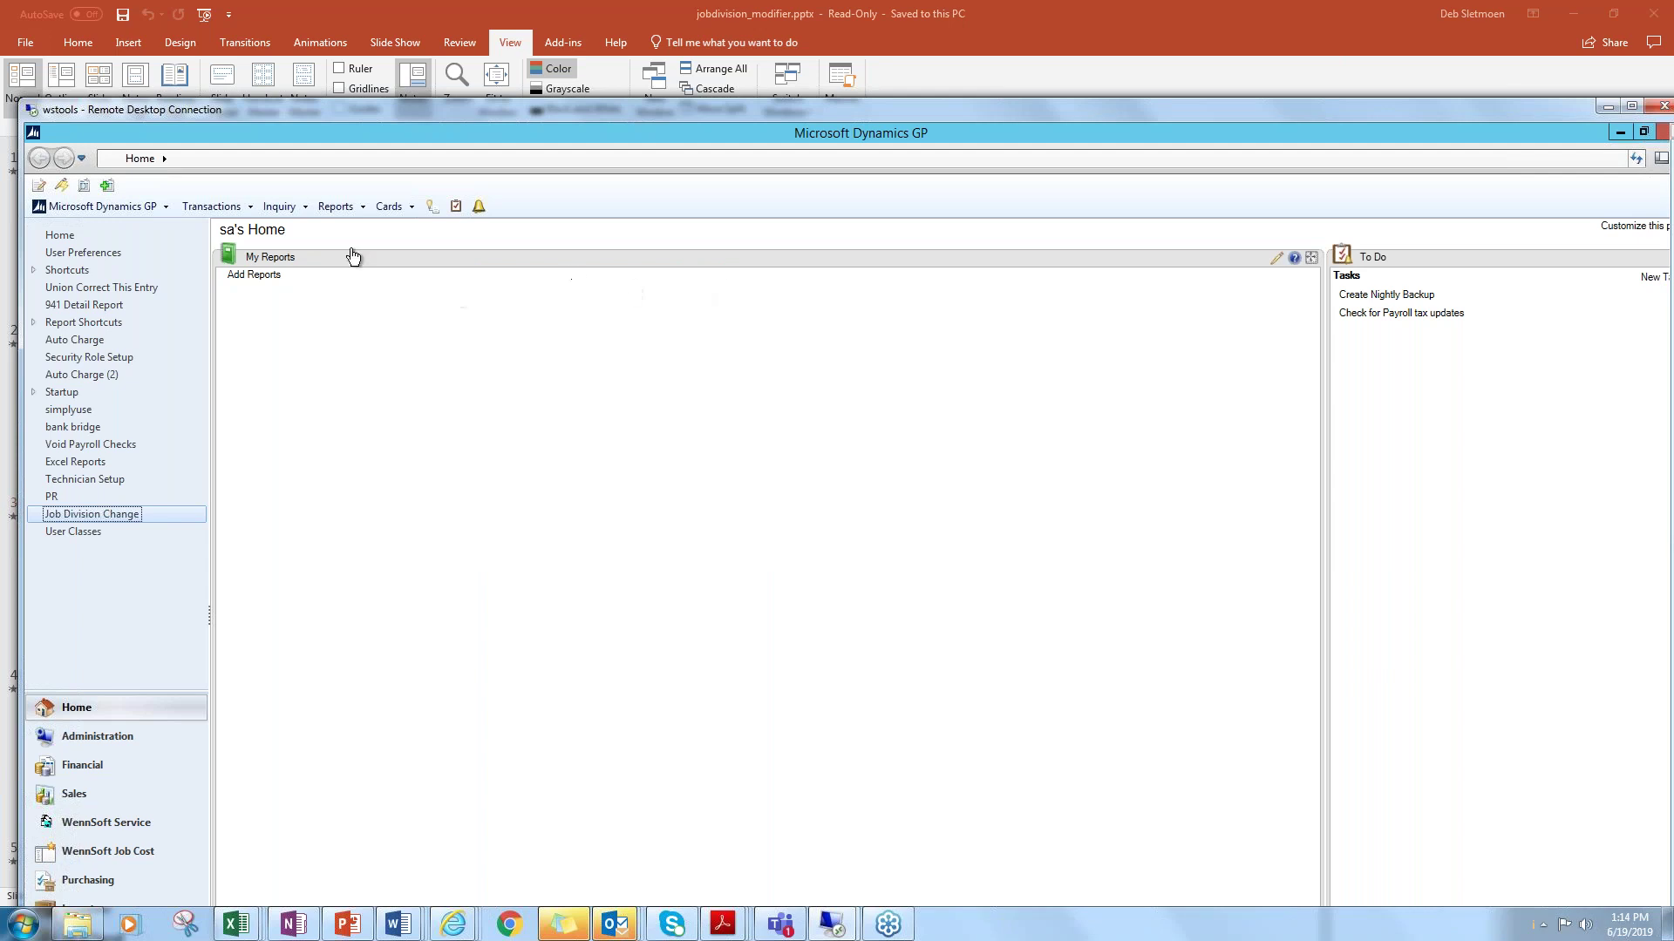
# Load job 1025 in Job Maintenance, check its customer's record for the current customer ID, and close both records.
pyautogui.click(390, 206)
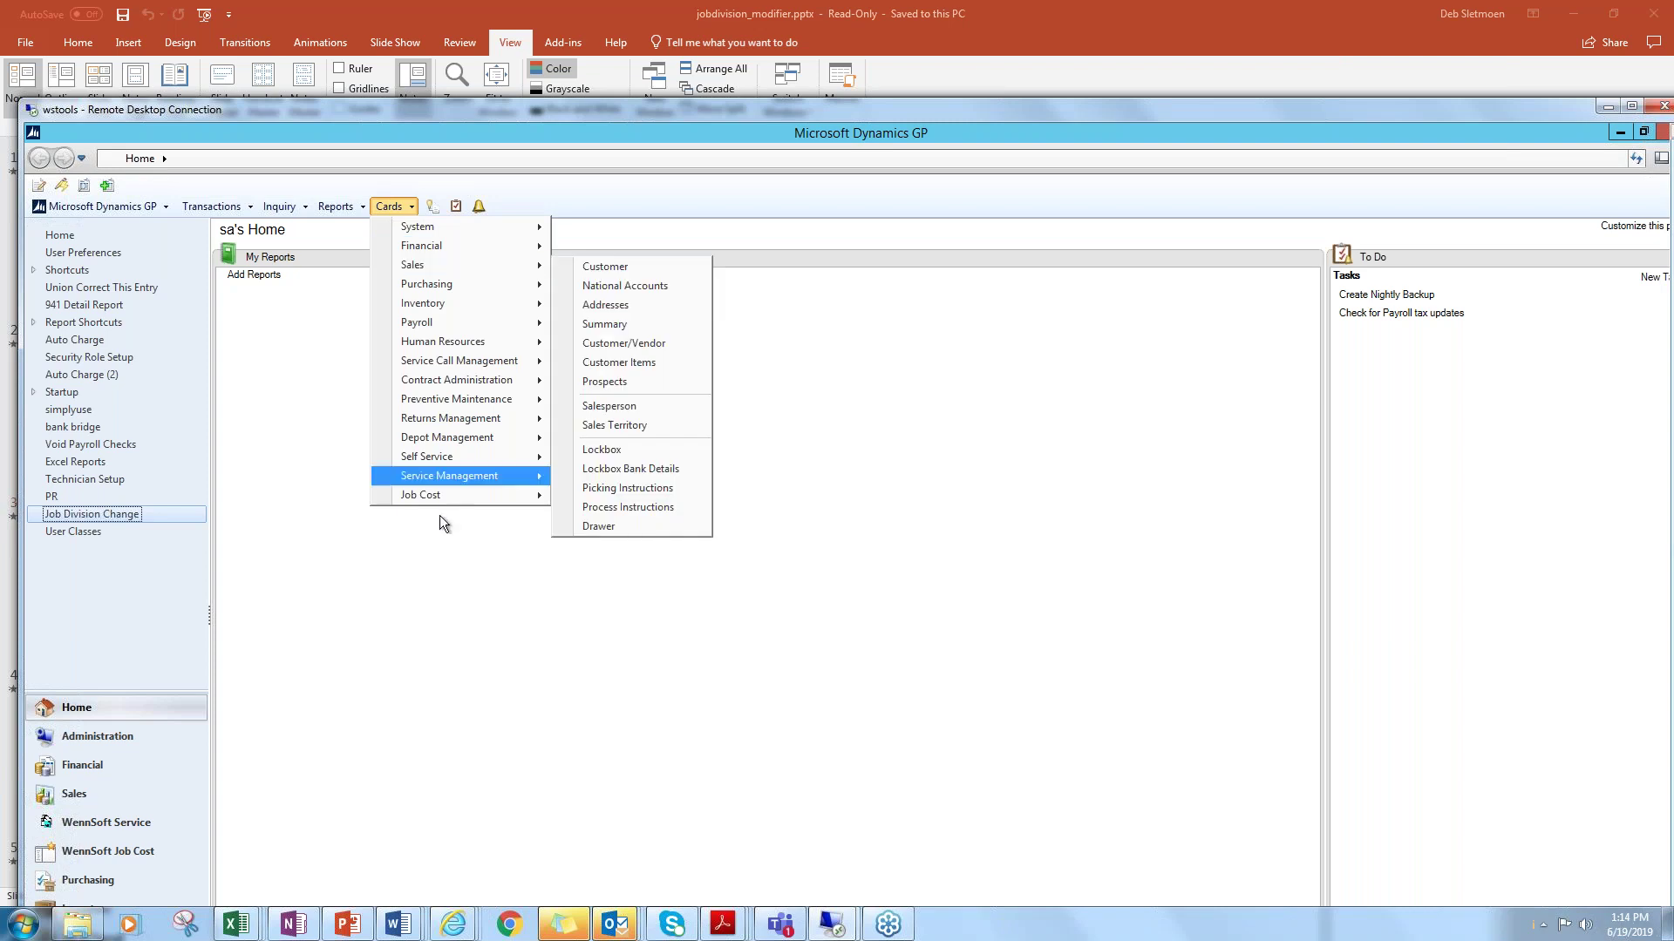
pyautogui.moveTo(440, 497)
pyautogui.click(582, 498)
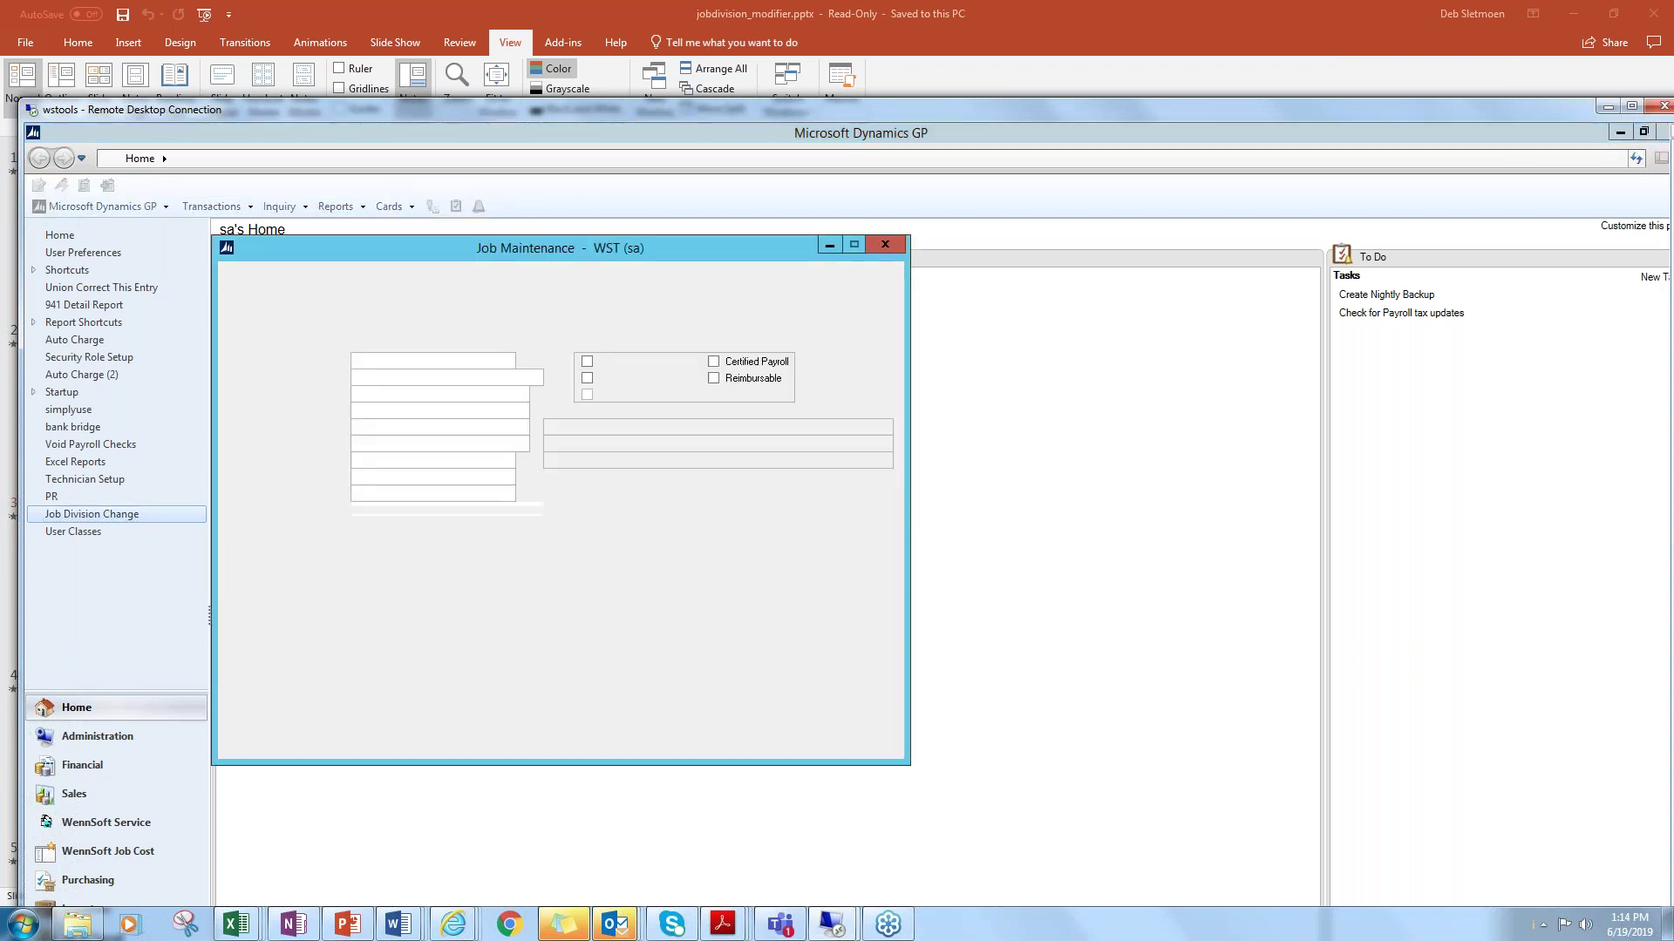
pyautogui.write('1025')
pyautogui.press('Tab')
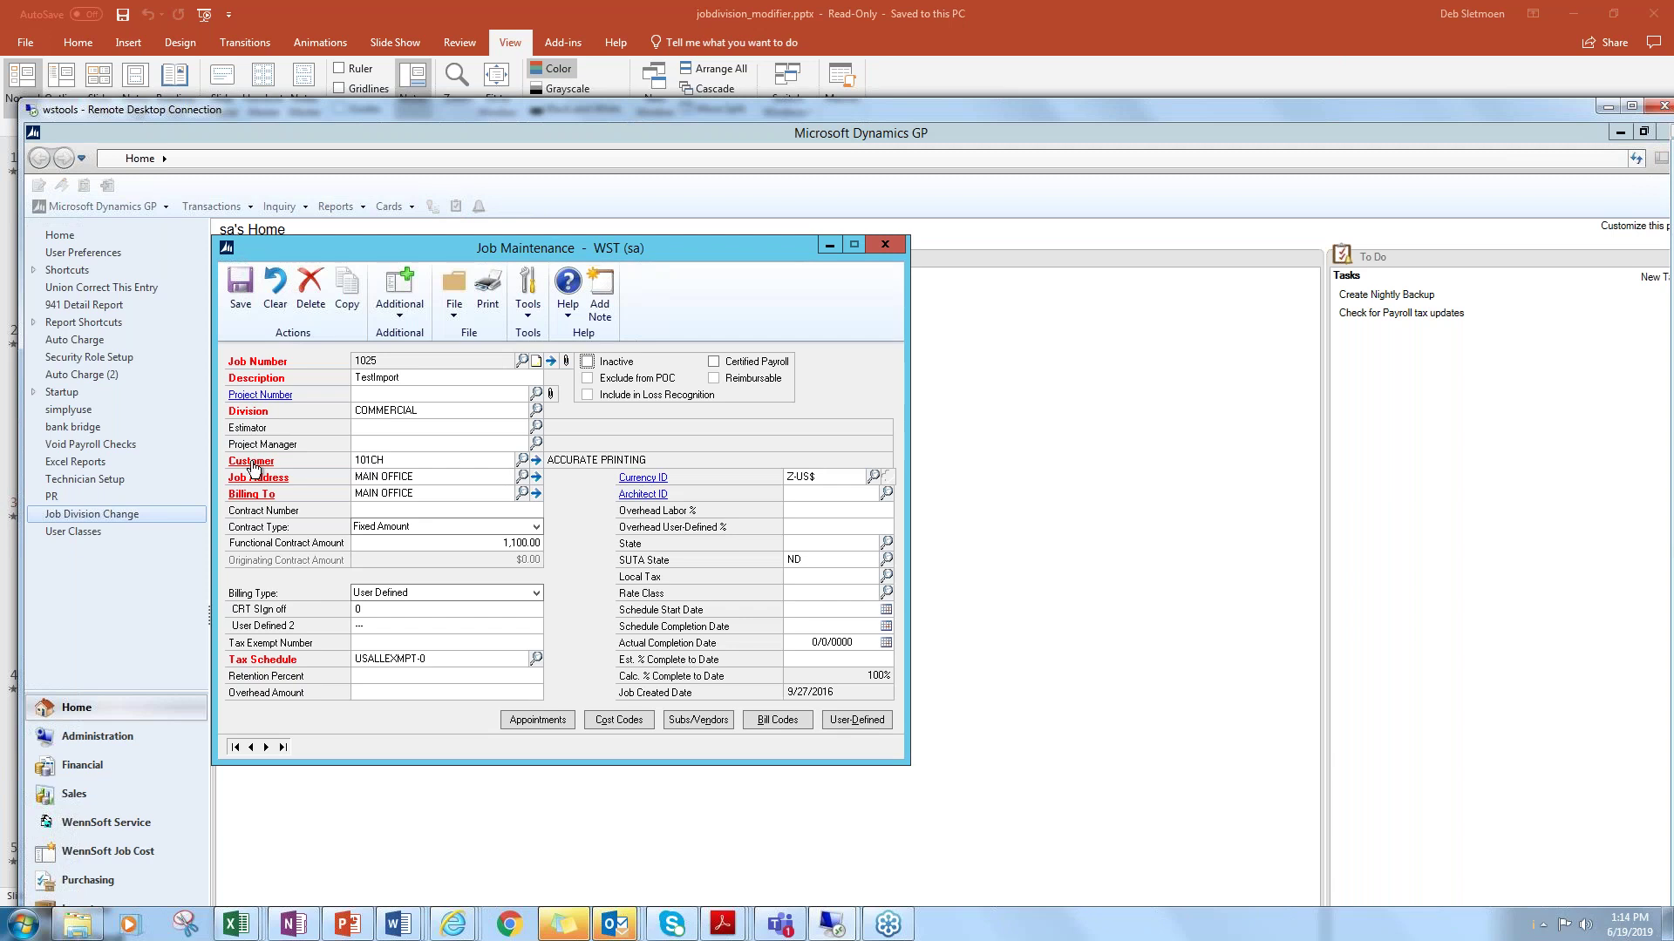
pyautogui.click(257, 462)
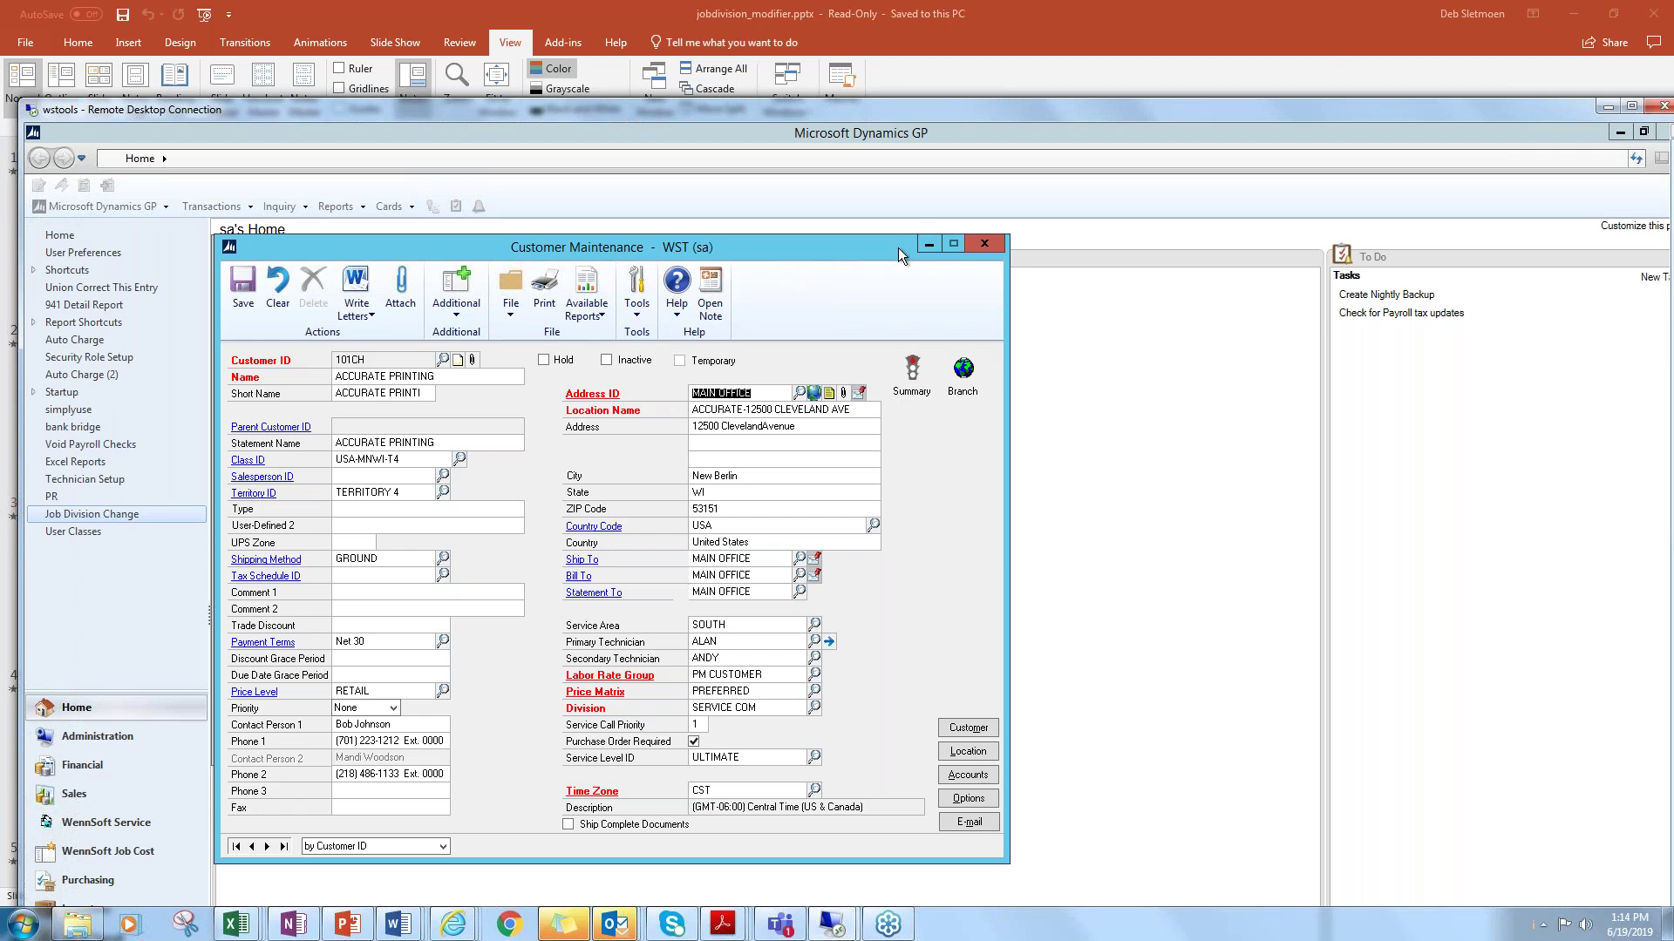
pyautogui.click(985, 246)
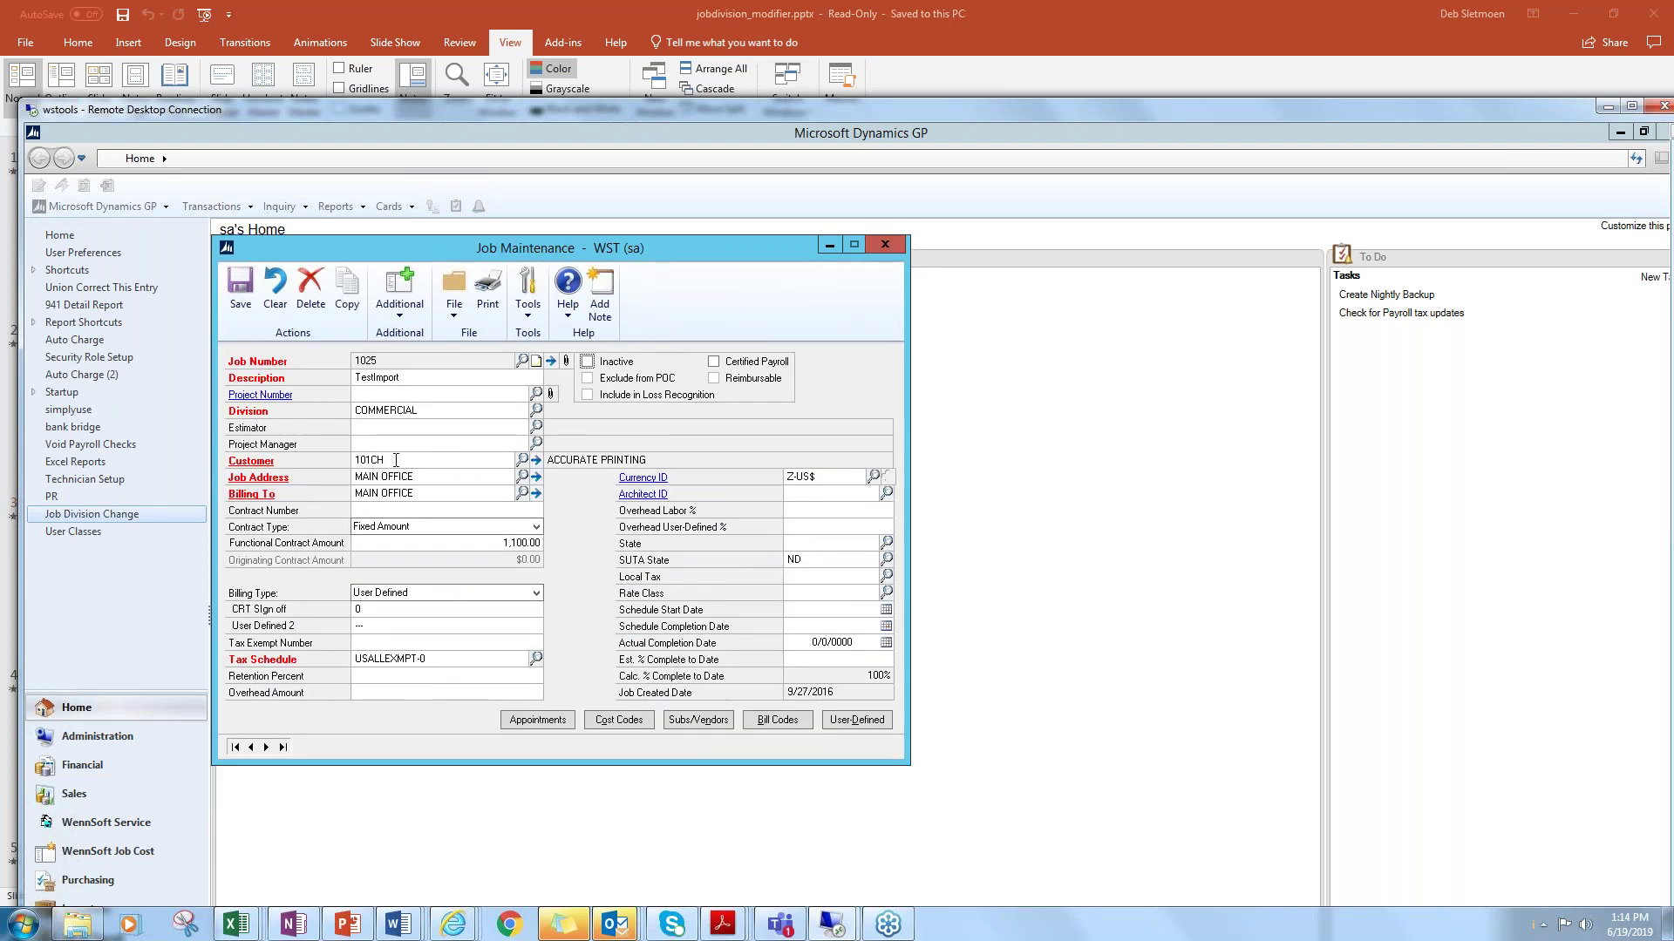
pyautogui.click(894, 251)
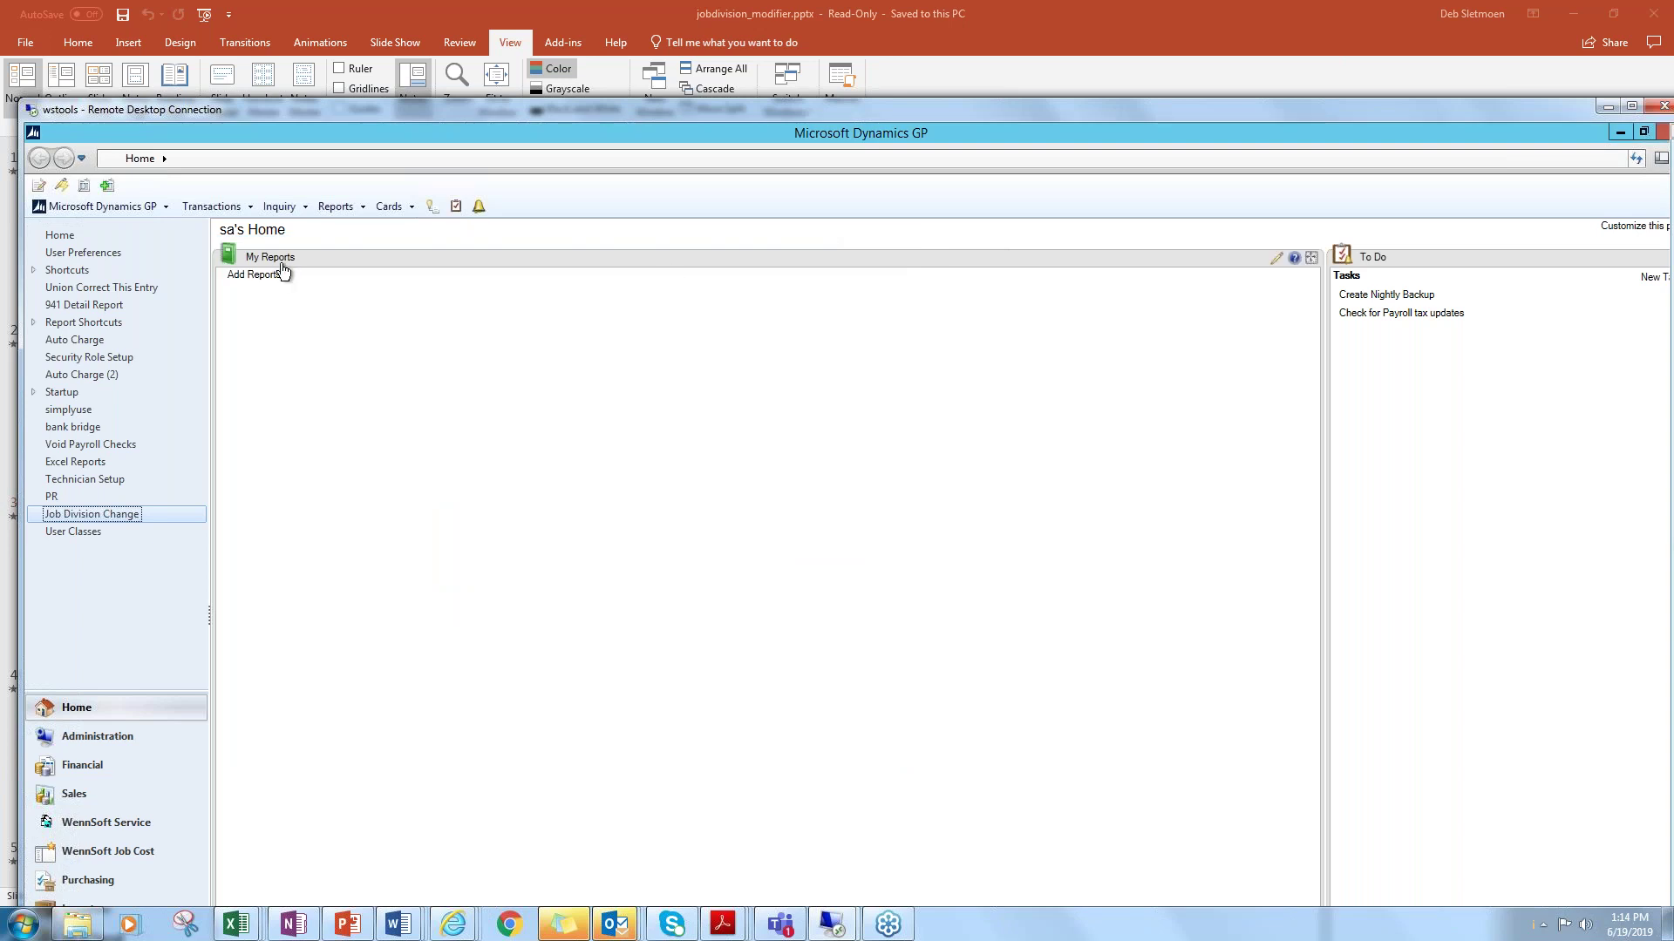
# In the Customer Combiner and Modifier utility, use Customer Modifier to append A to Accurate Printing's customer ID, and process the change.
pyautogui.click(131, 208)
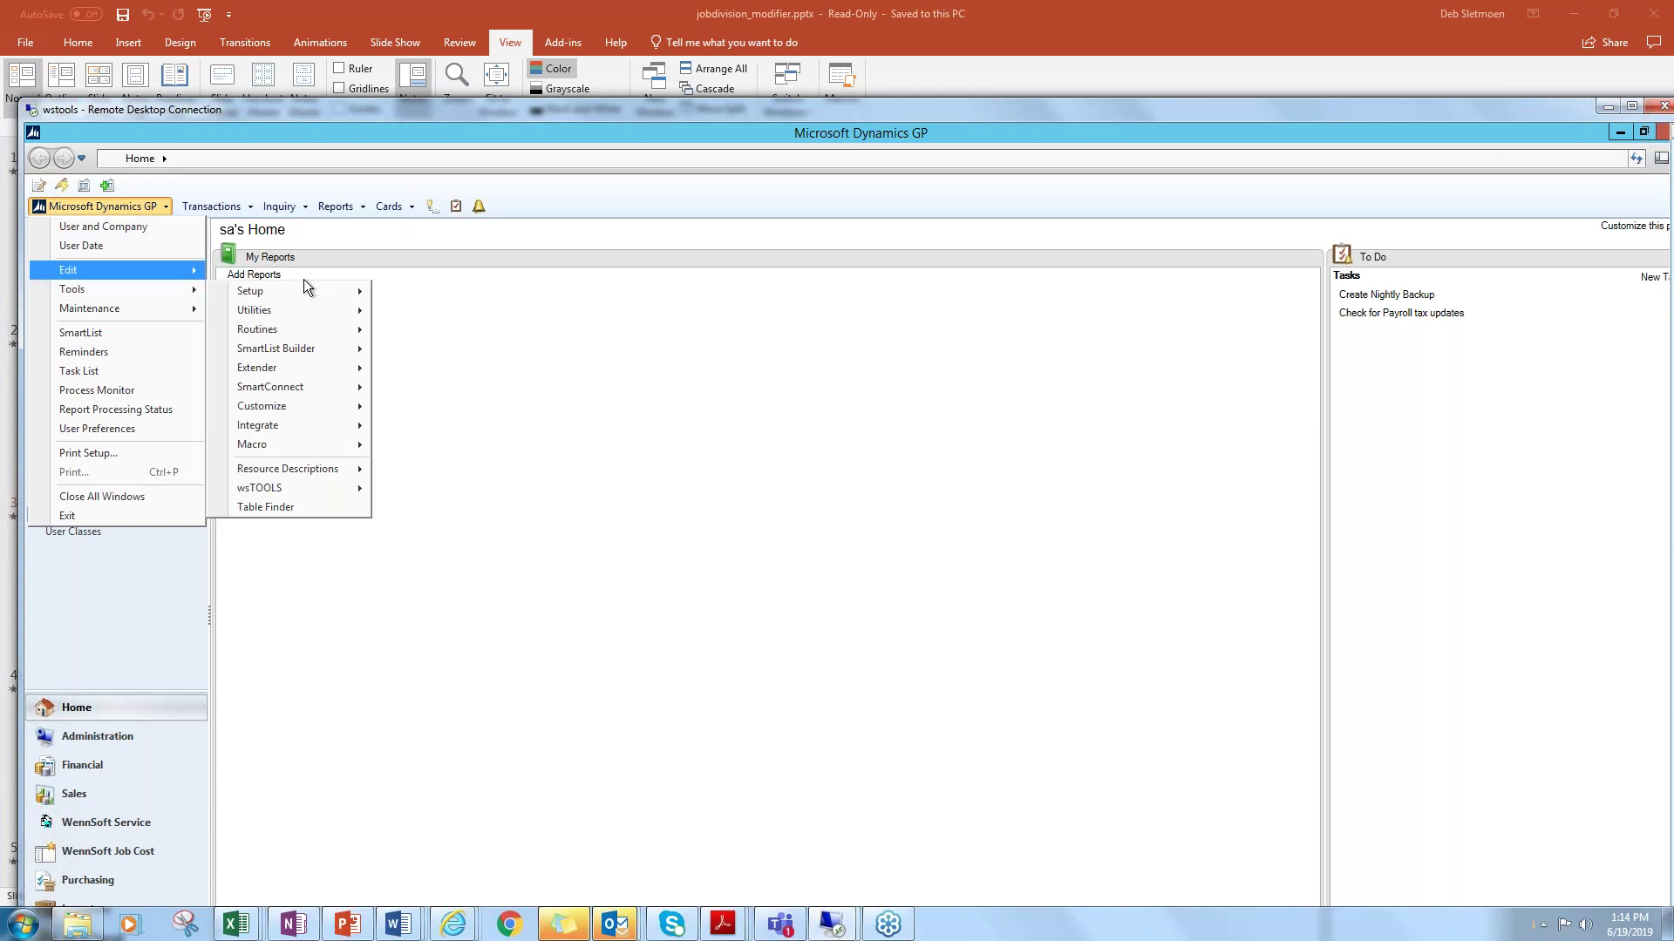
pyautogui.moveTo(175, 270)
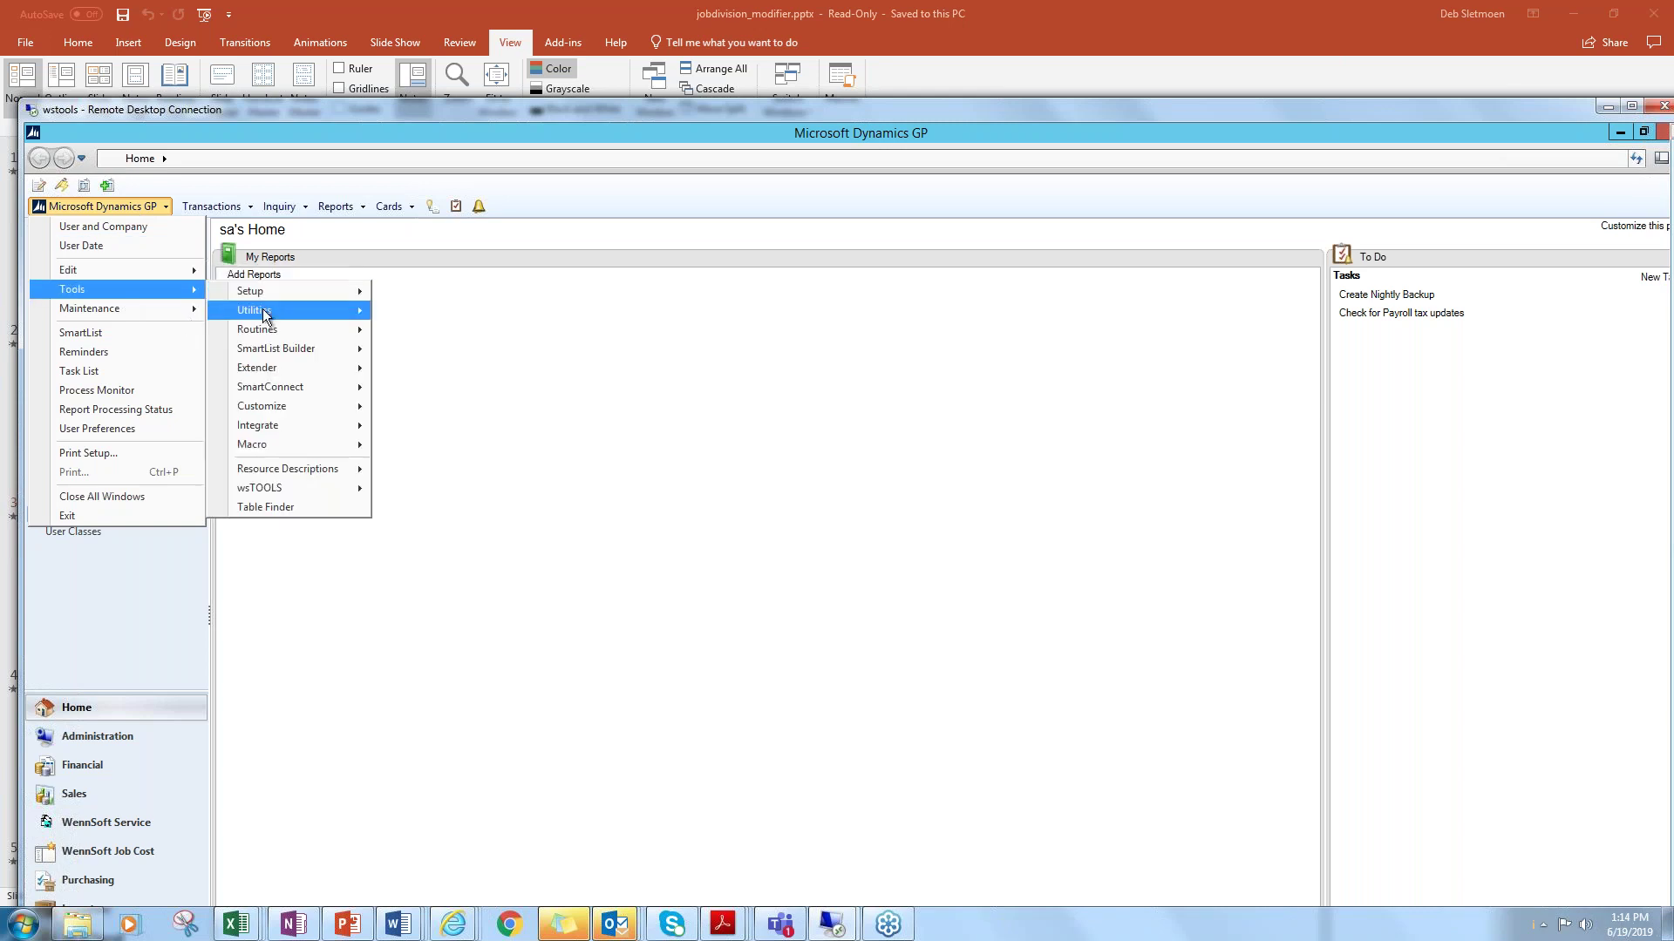
pyautogui.moveTo(264, 315)
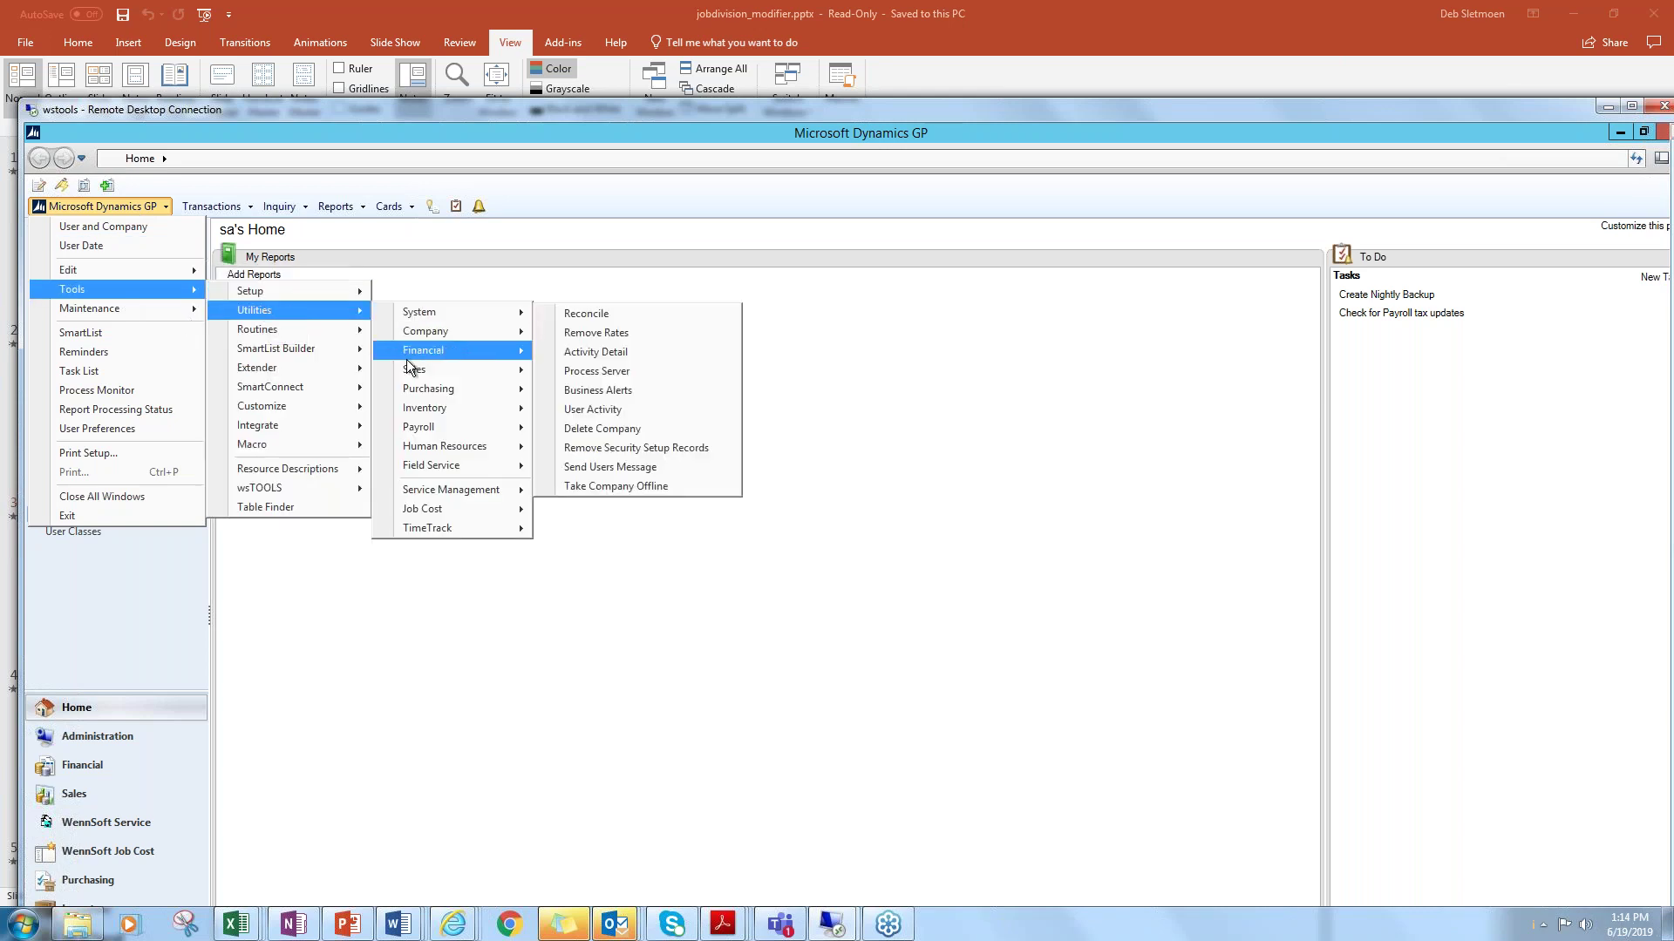
pyautogui.moveTo(409, 373)
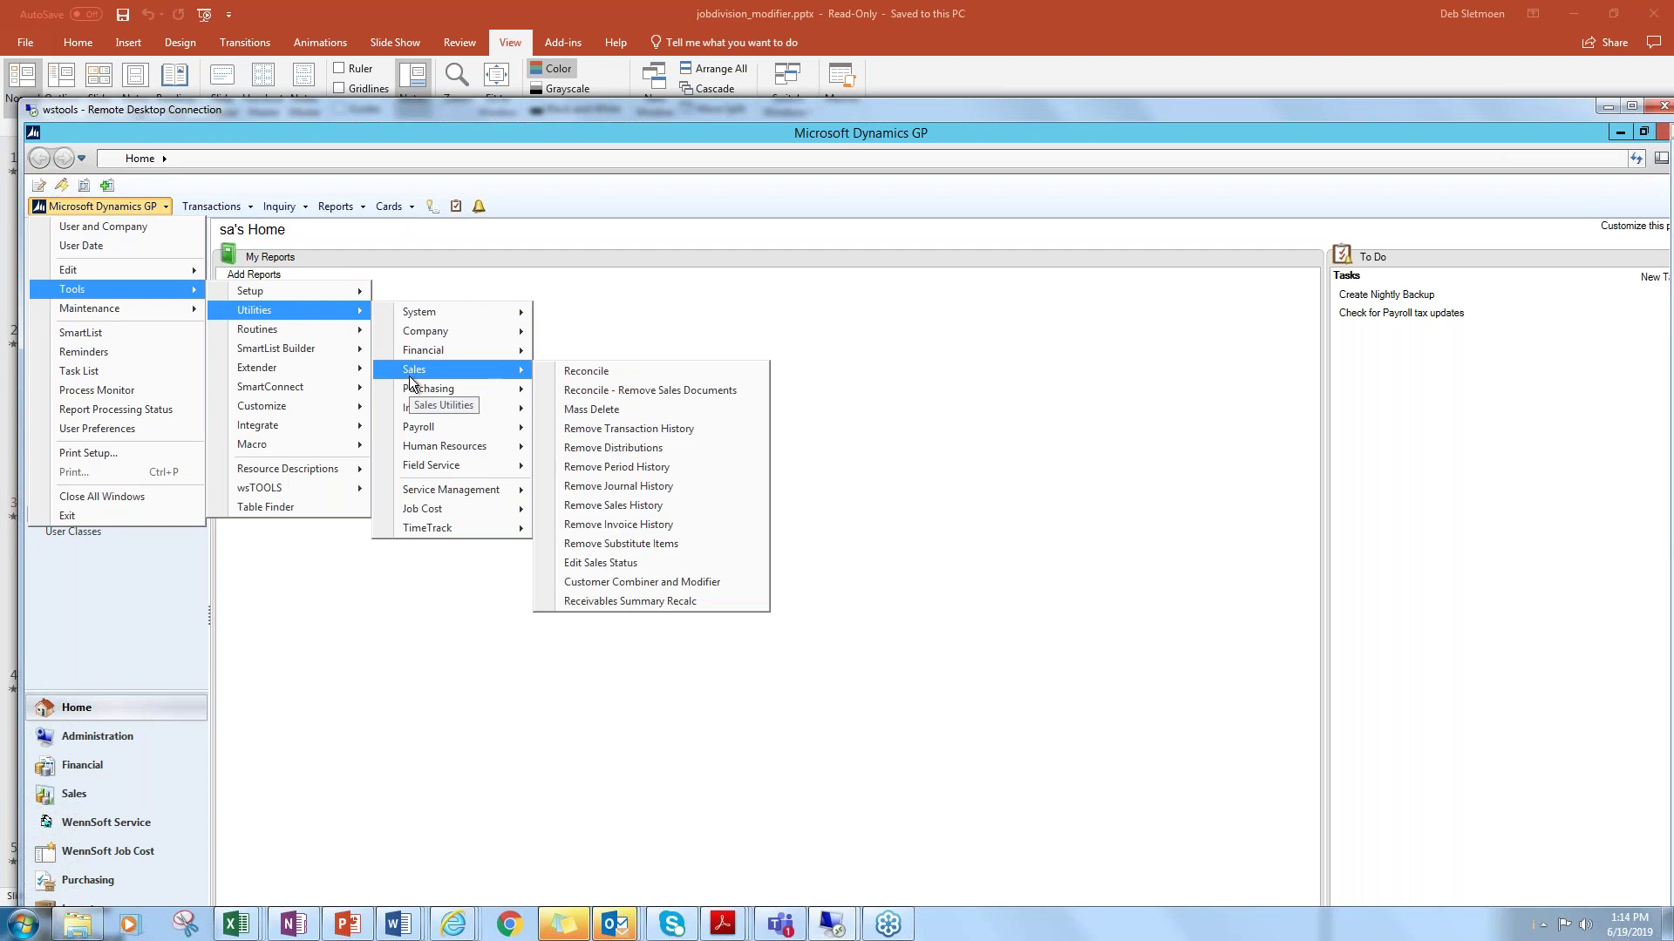
pyautogui.click(619, 582)
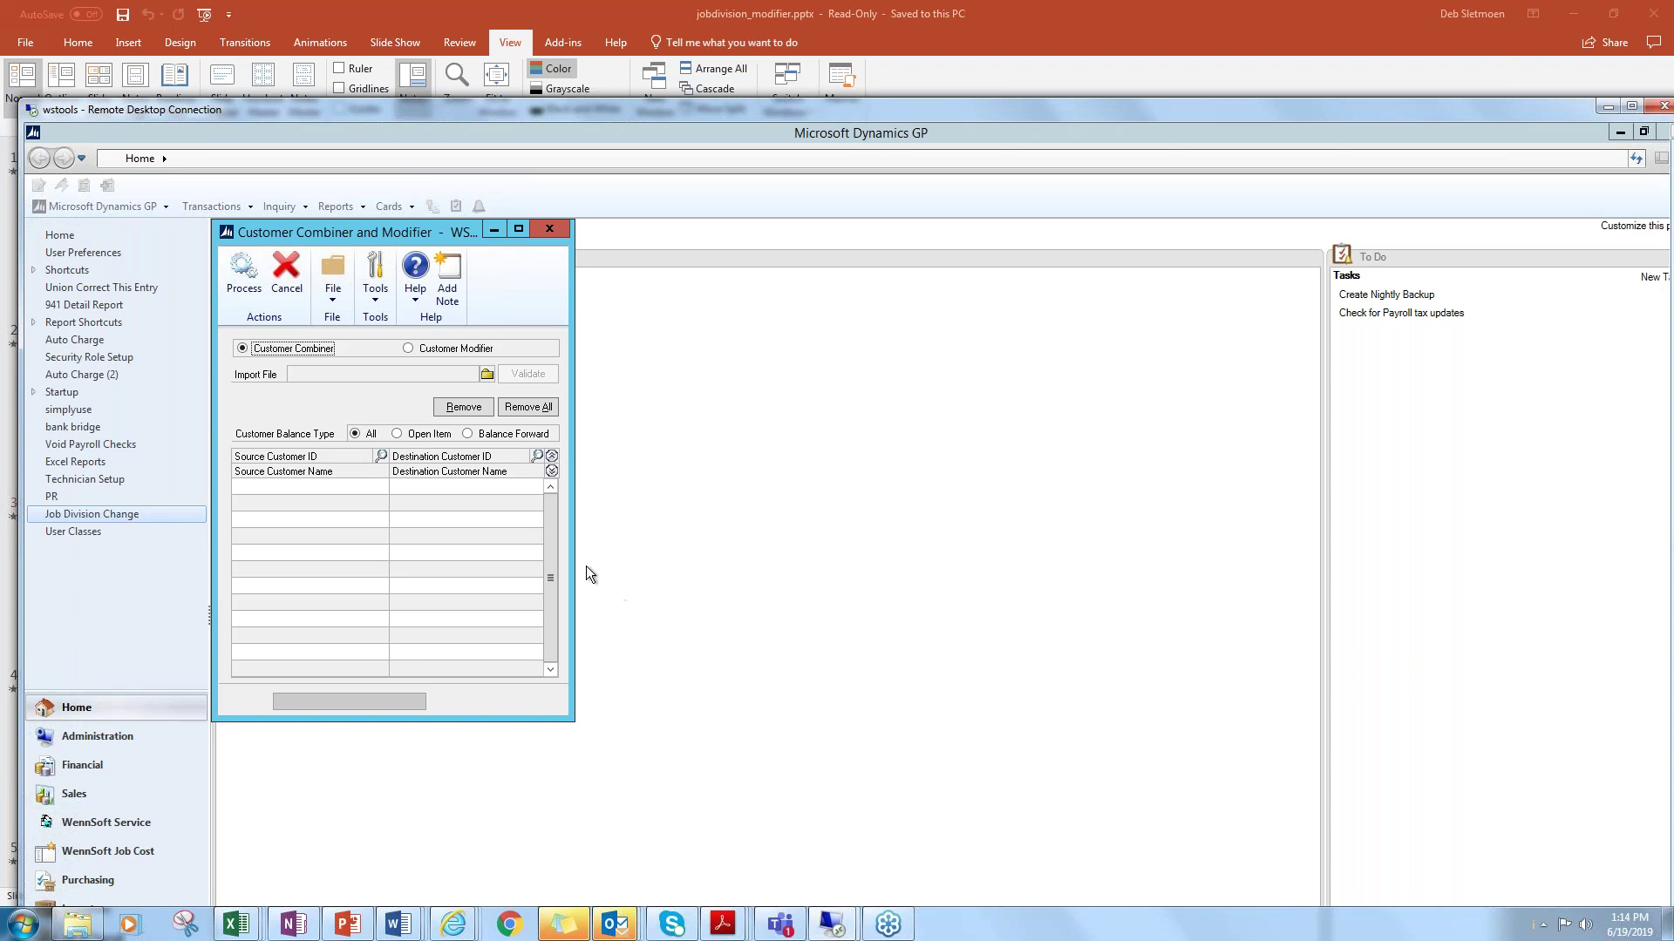
pyautogui.click(408, 349)
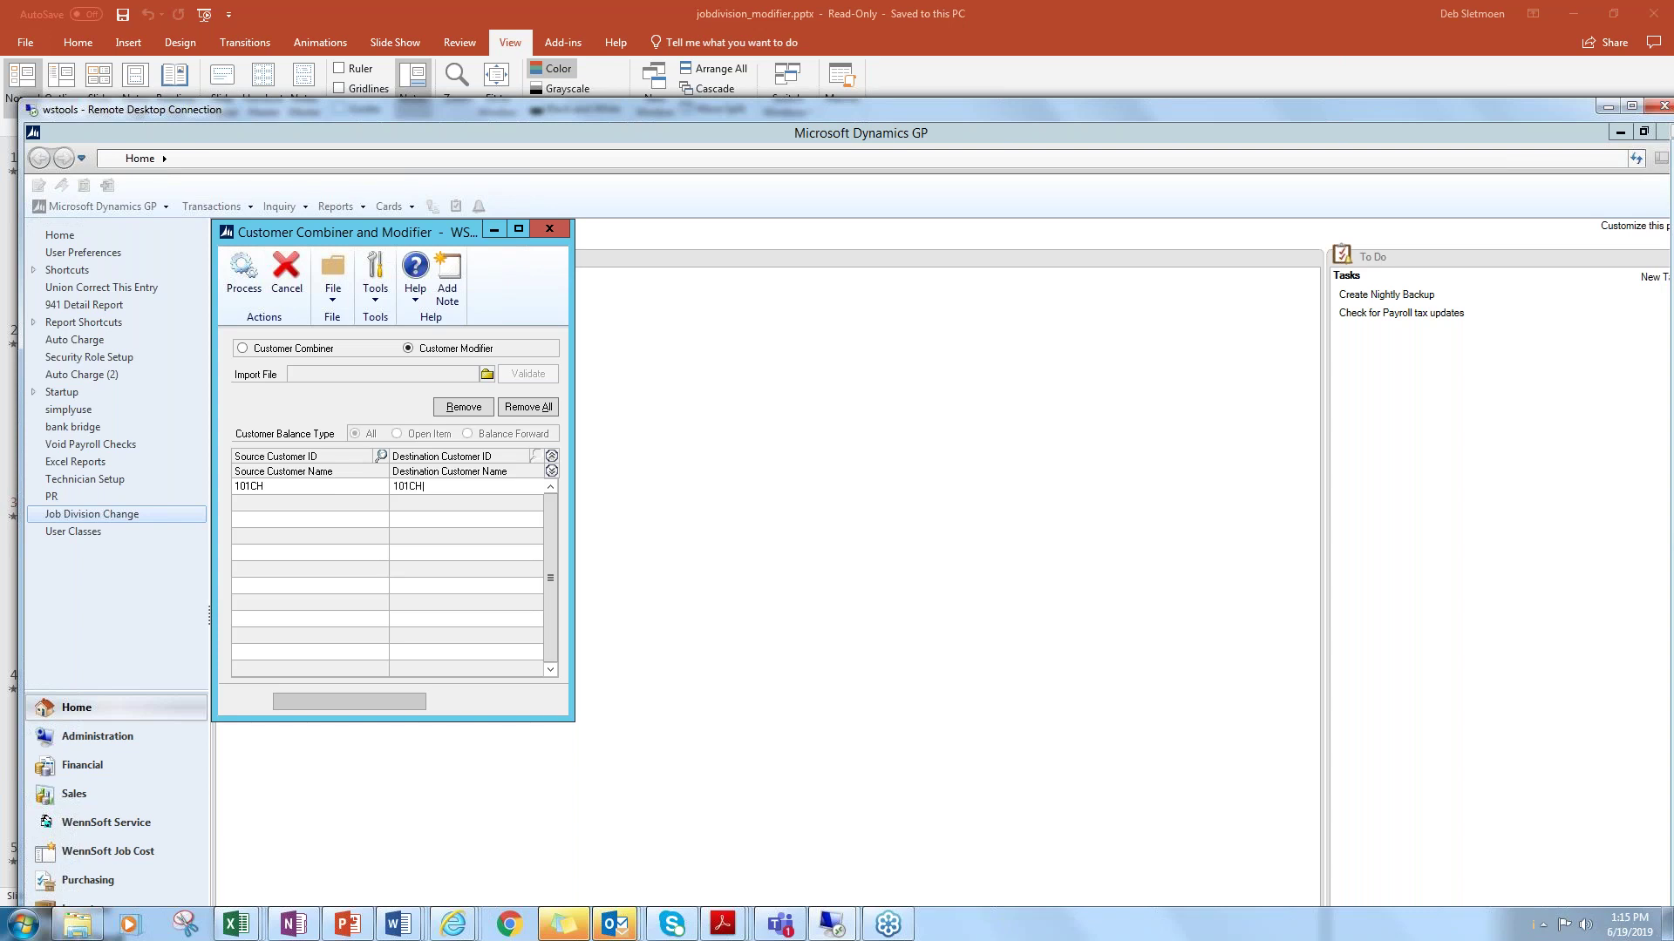
pyautogui.write('A')
pyautogui.click(242, 268)
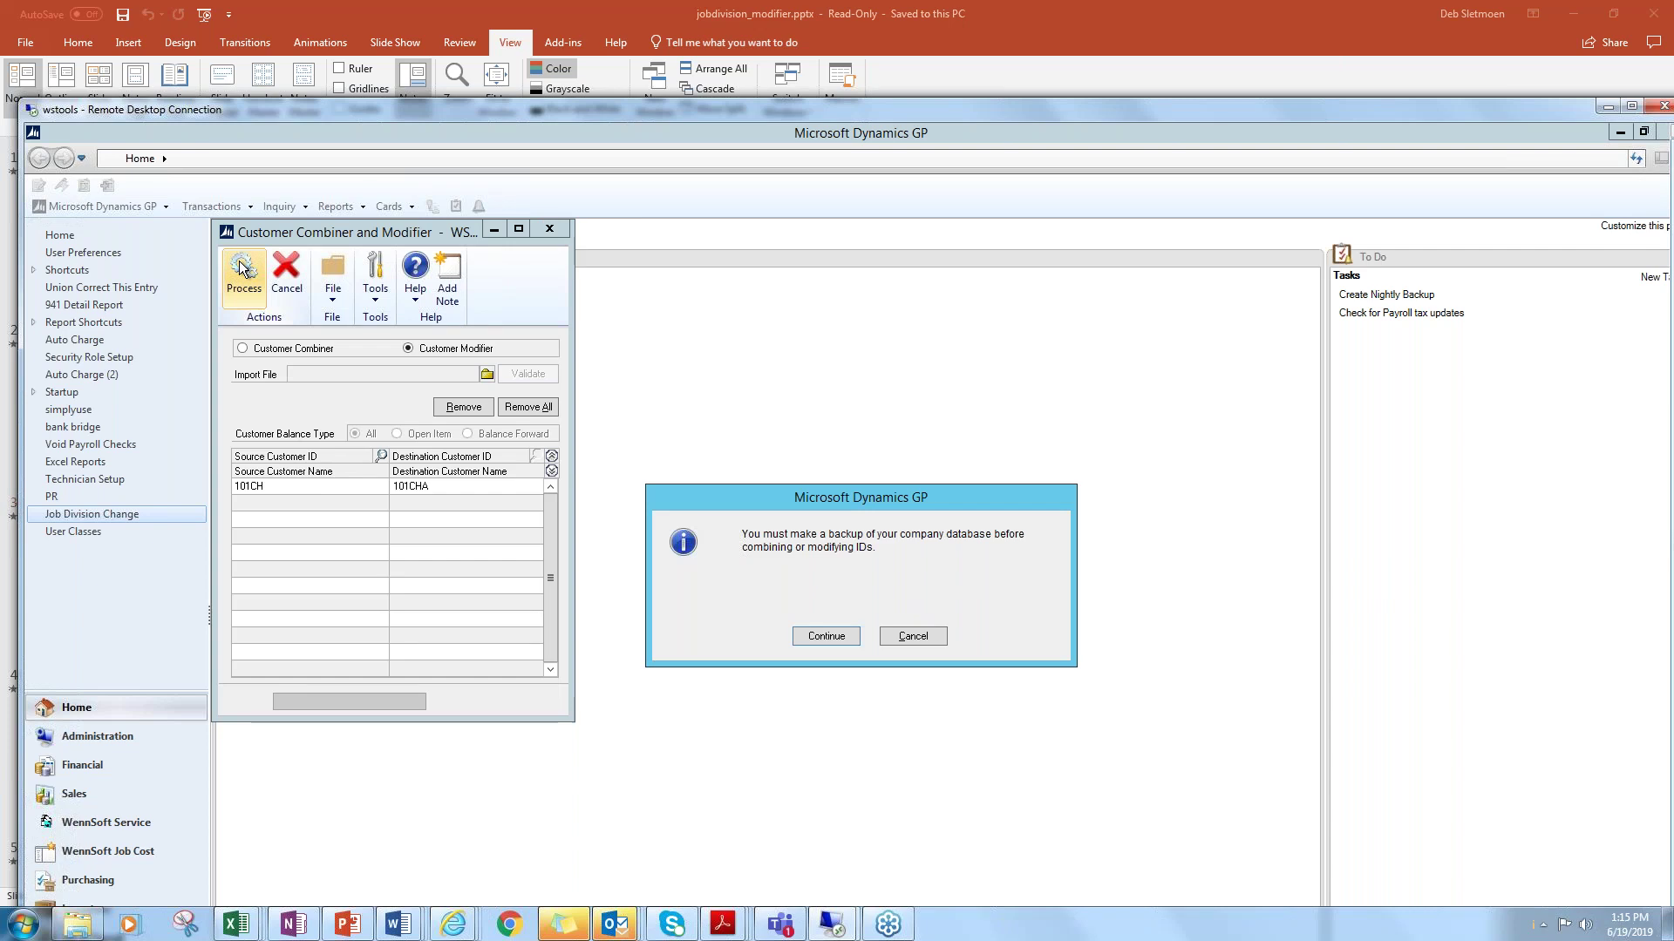
pyautogui.click(813, 631)
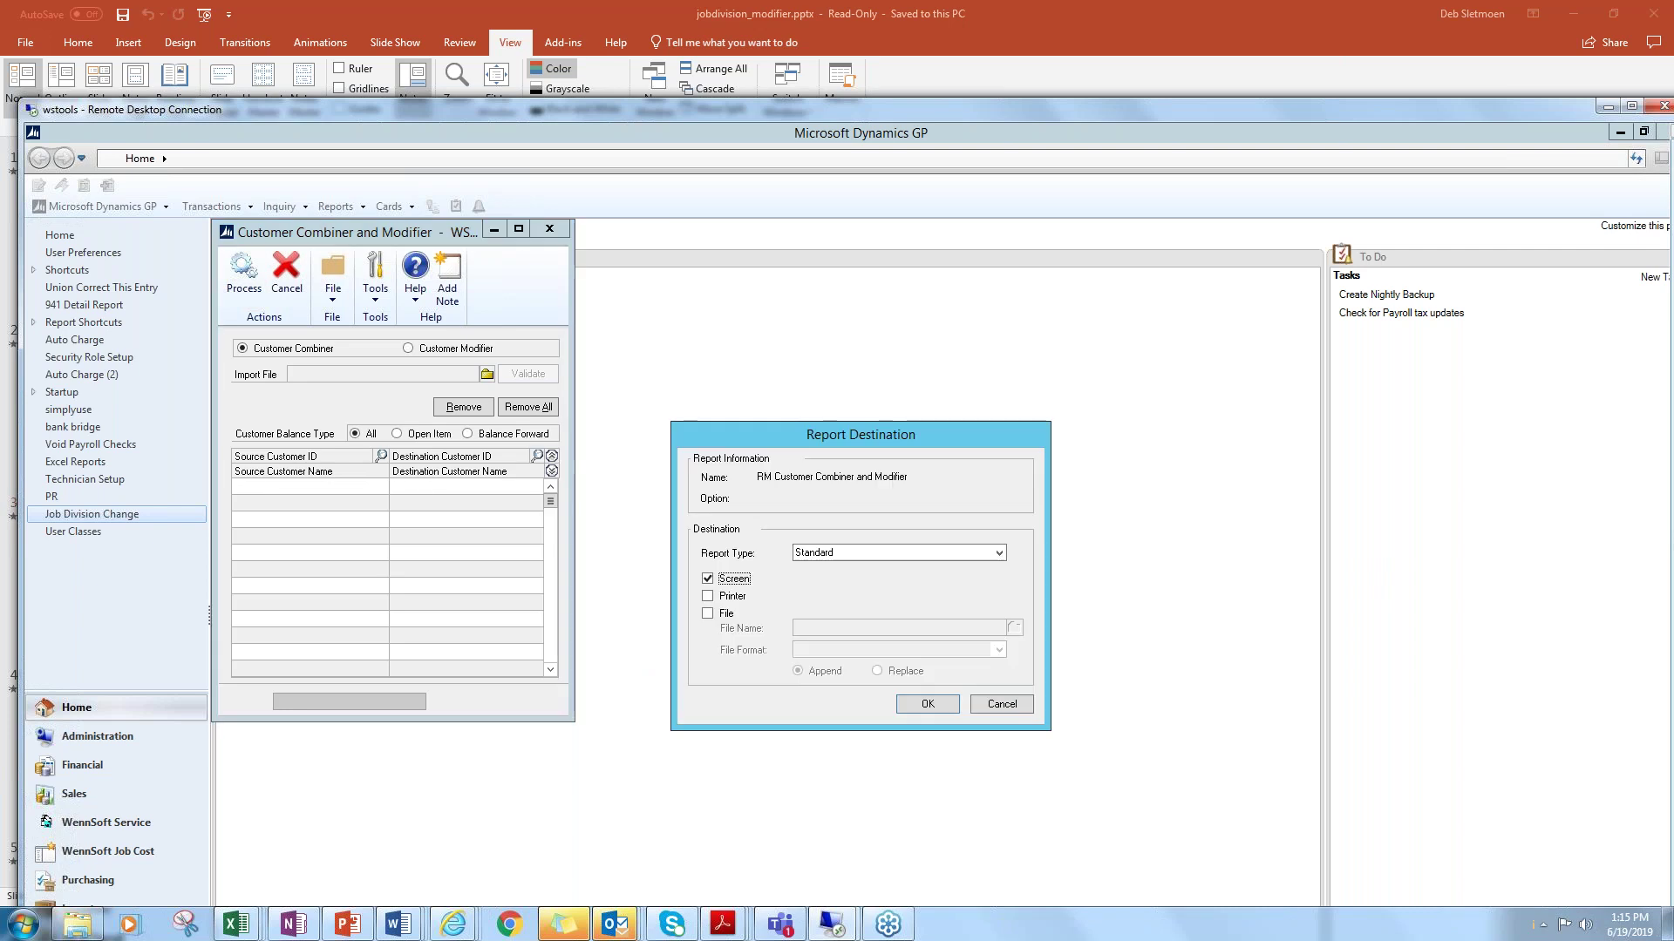
# Output the Customer Combiner and Modifier report to the screen, review the source and destination IDs, and close the report and the utility.
pyautogui.click(940, 708)
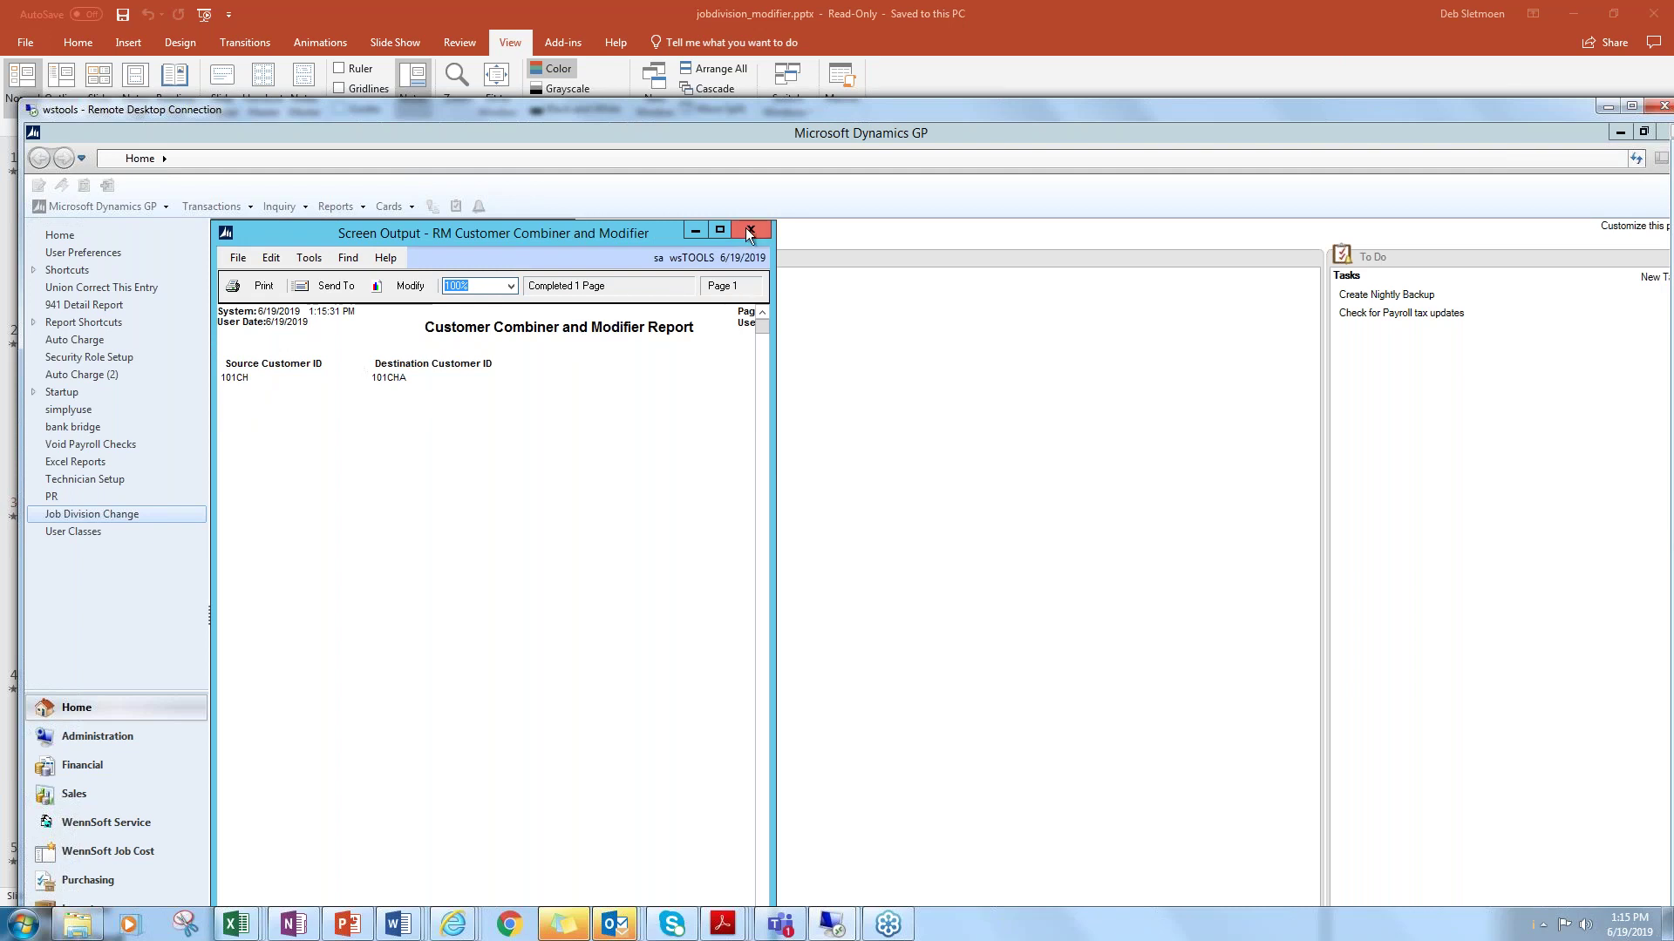
pyautogui.click(719, 230)
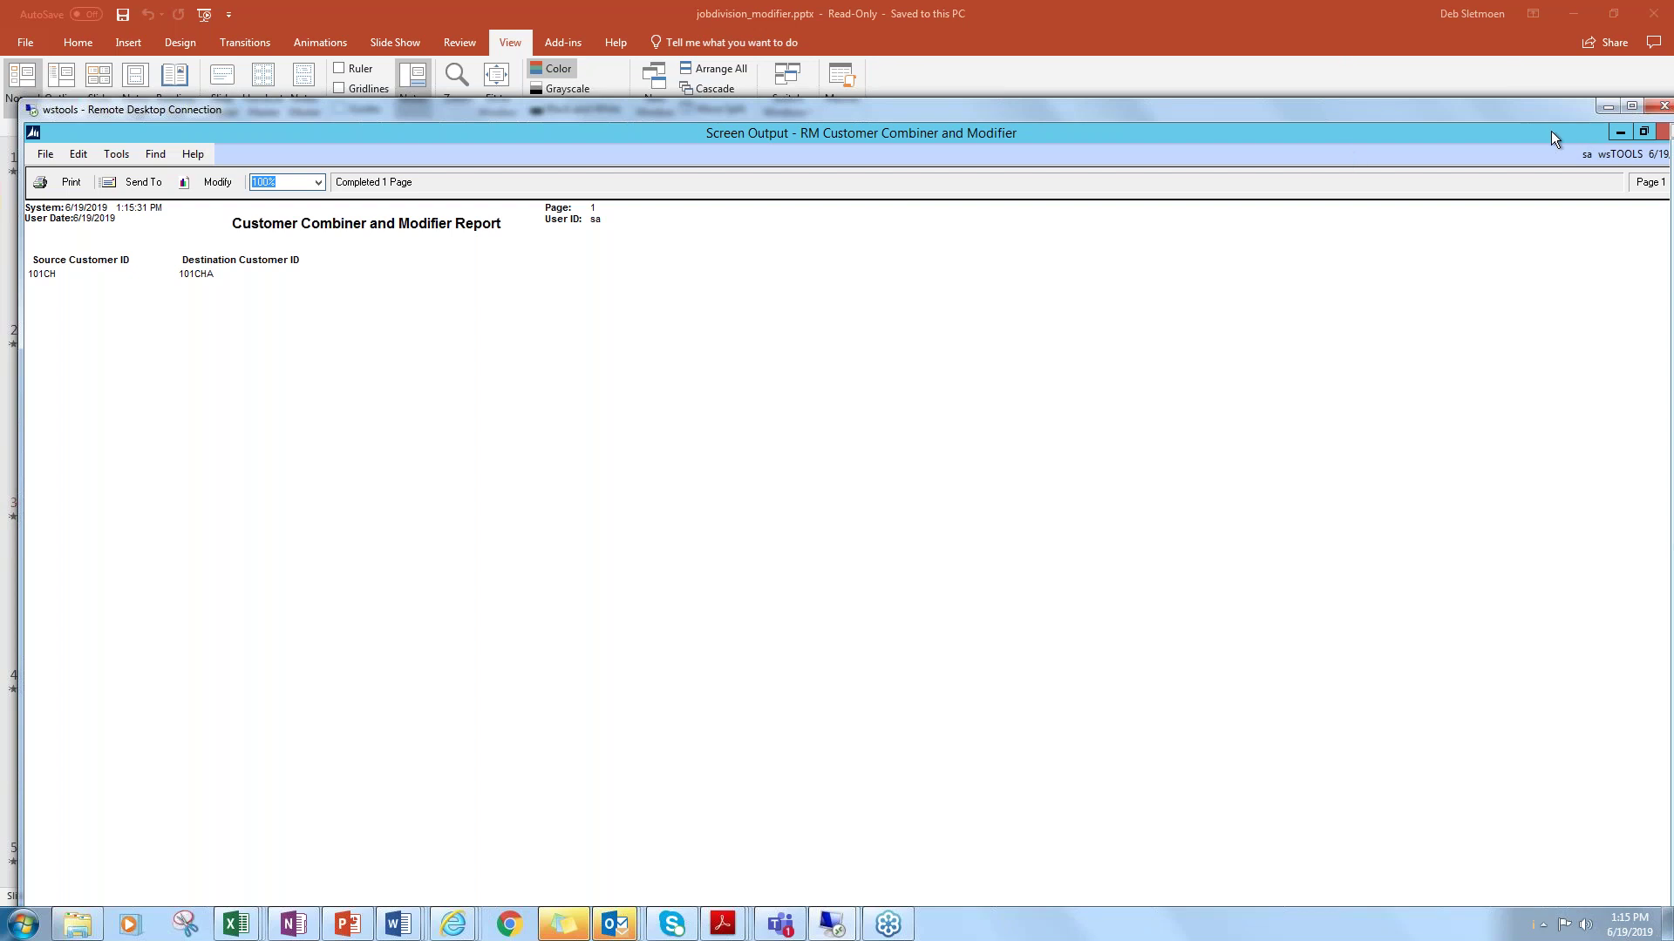
pyautogui.moveTo(1394, 132); pyautogui.dragTo(1322, 211)
pyautogui.click(1451, 200)
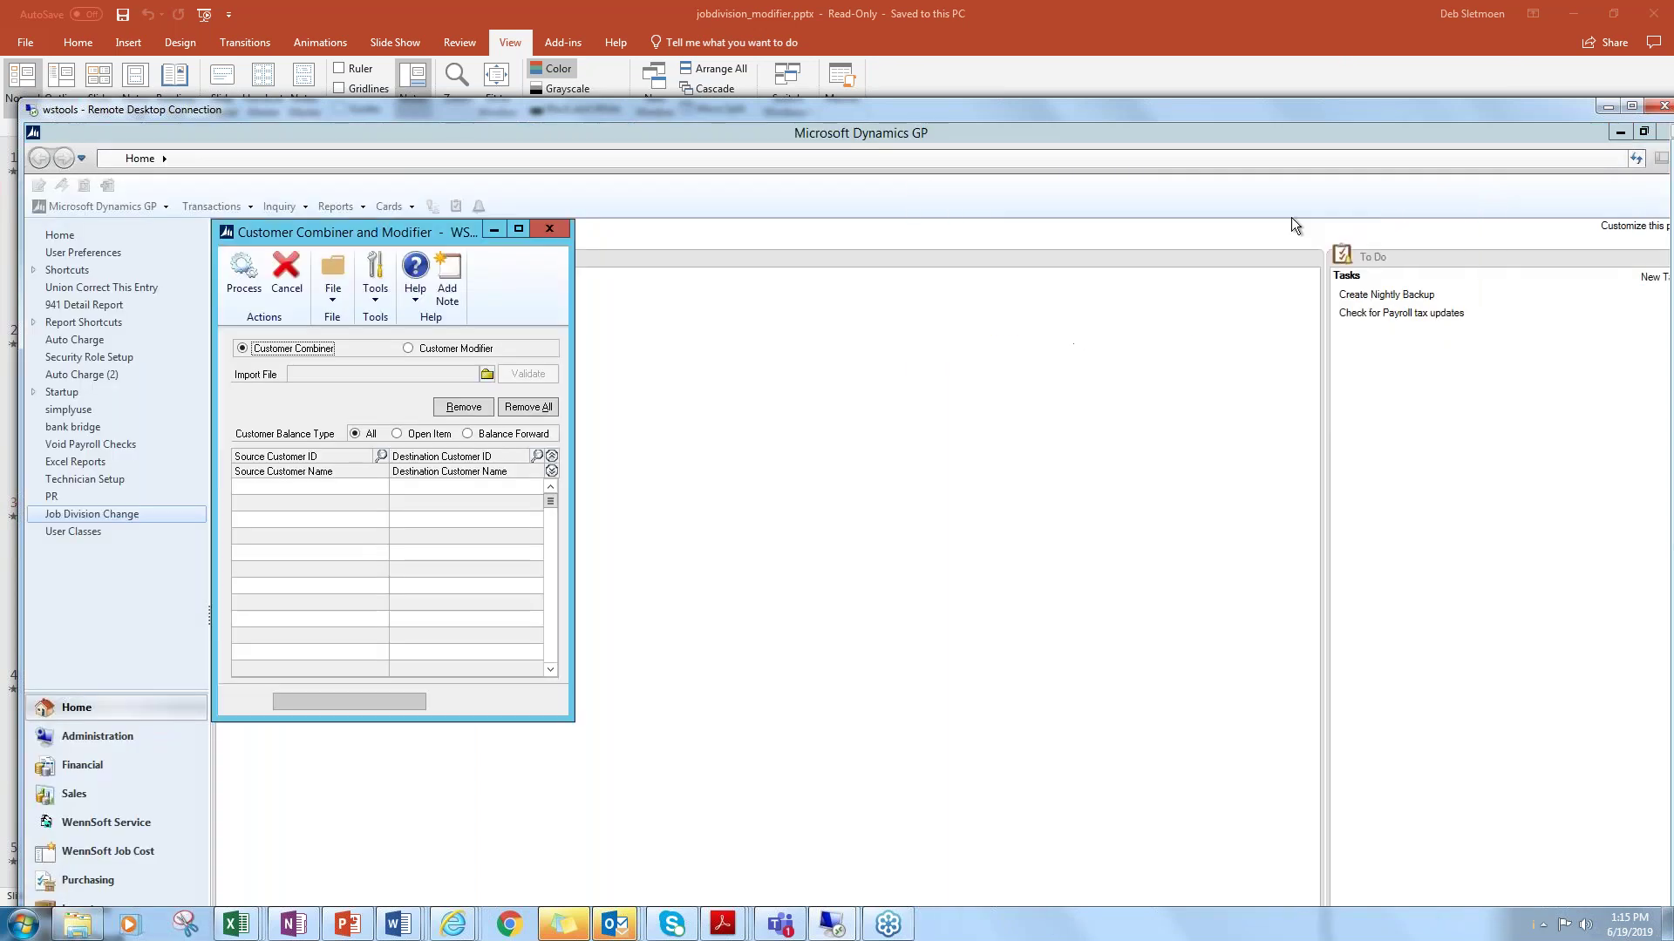
pyautogui.click(551, 228)
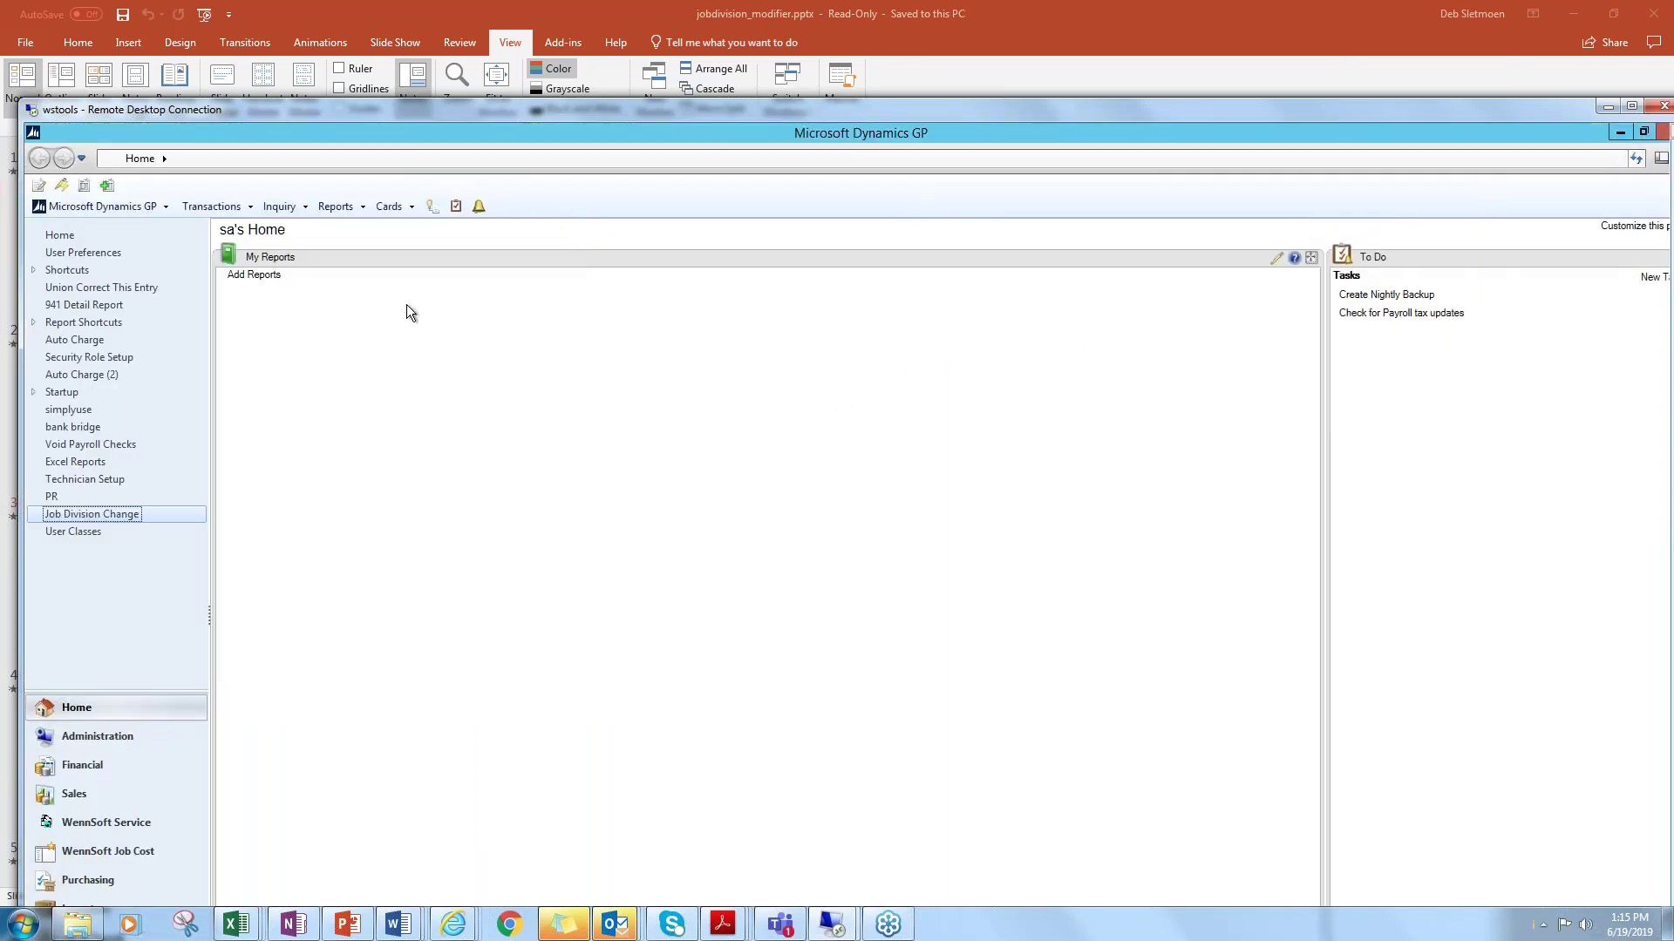
# Reload job 1025 in Job Maintenance and verify the modified customer ID on the job and in the linked customer record.
pyautogui.click(388, 206)
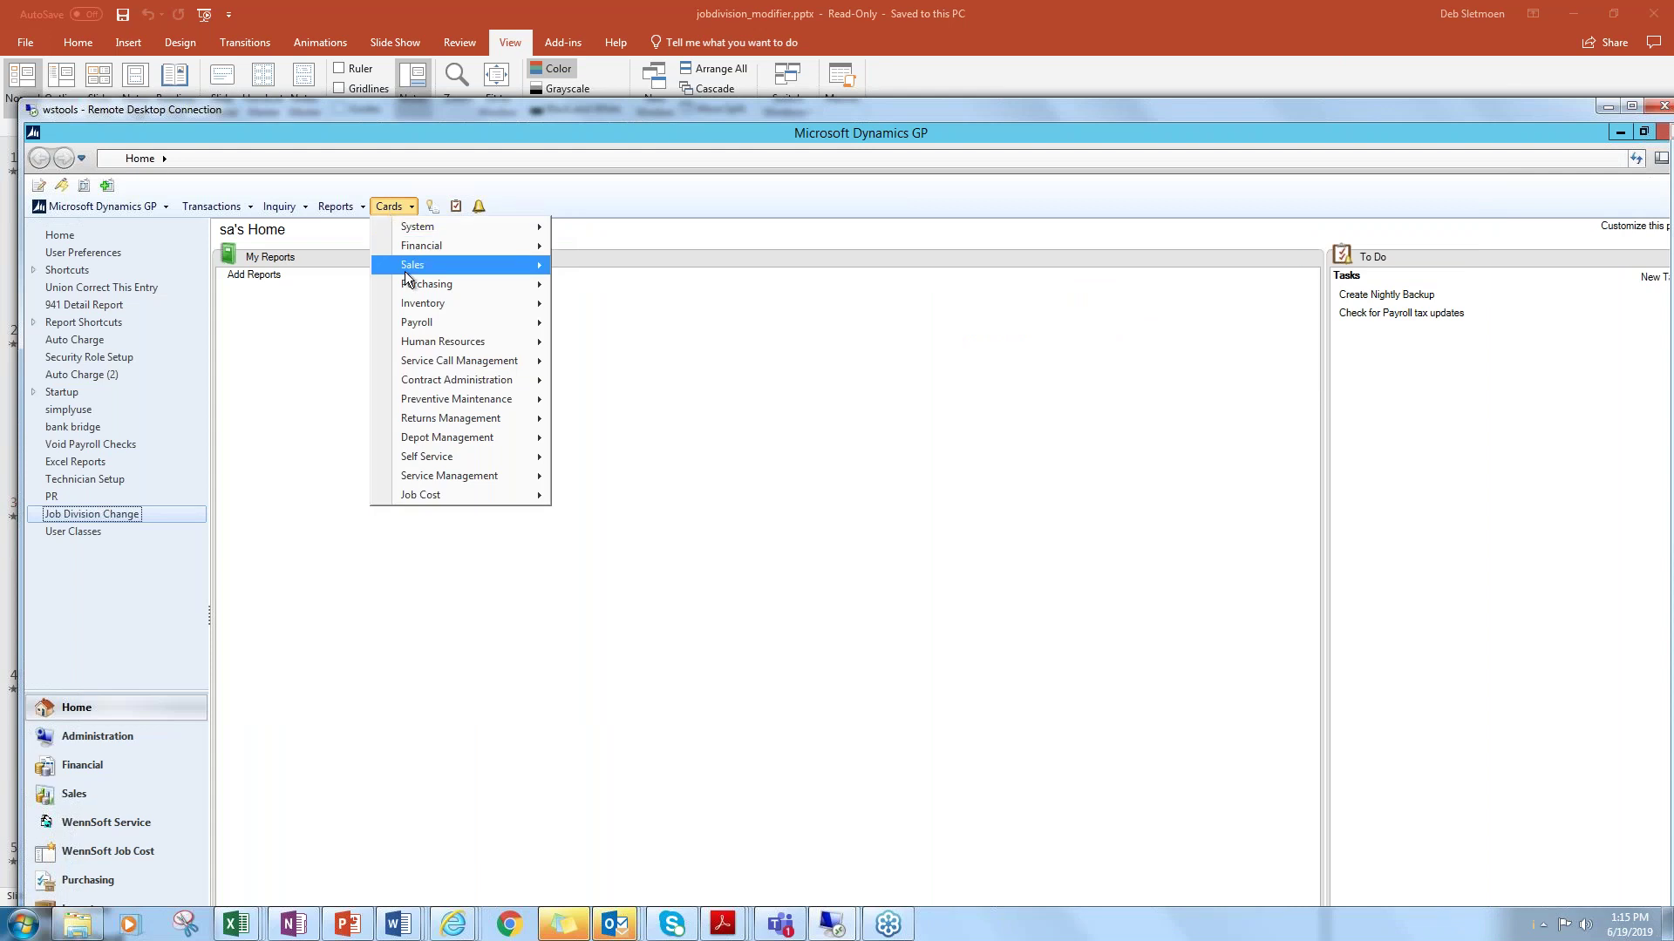
pyautogui.moveTo(405, 271)
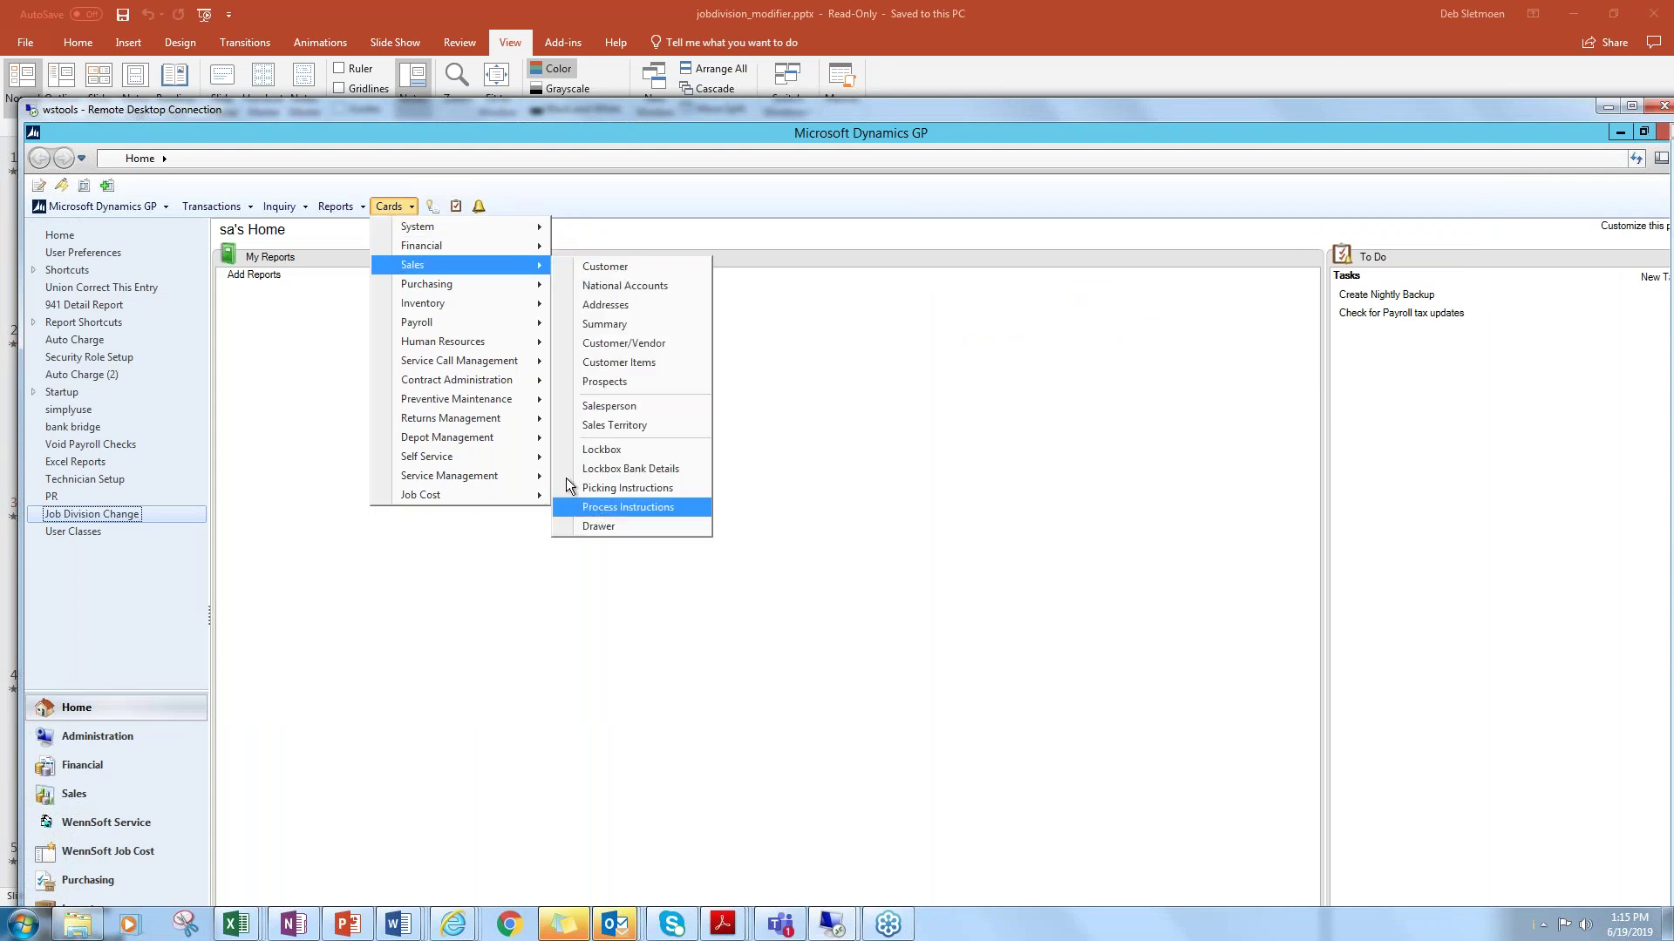
pyautogui.moveTo(498, 493)
pyautogui.click(593, 495)
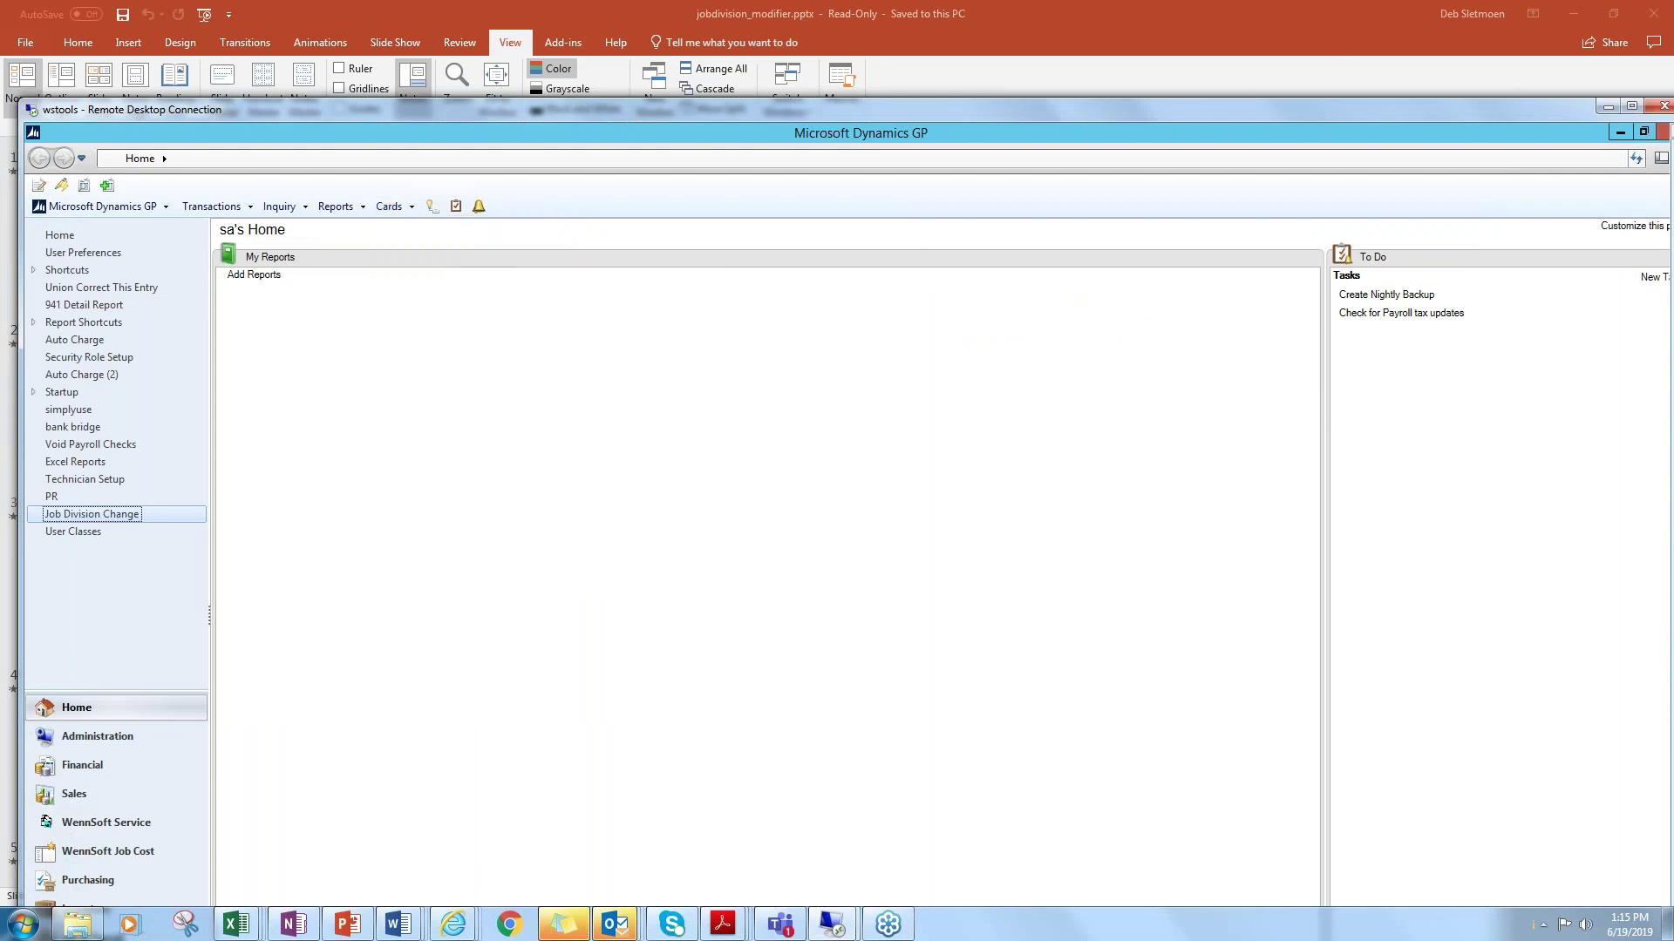
pyautogui.write('1025')
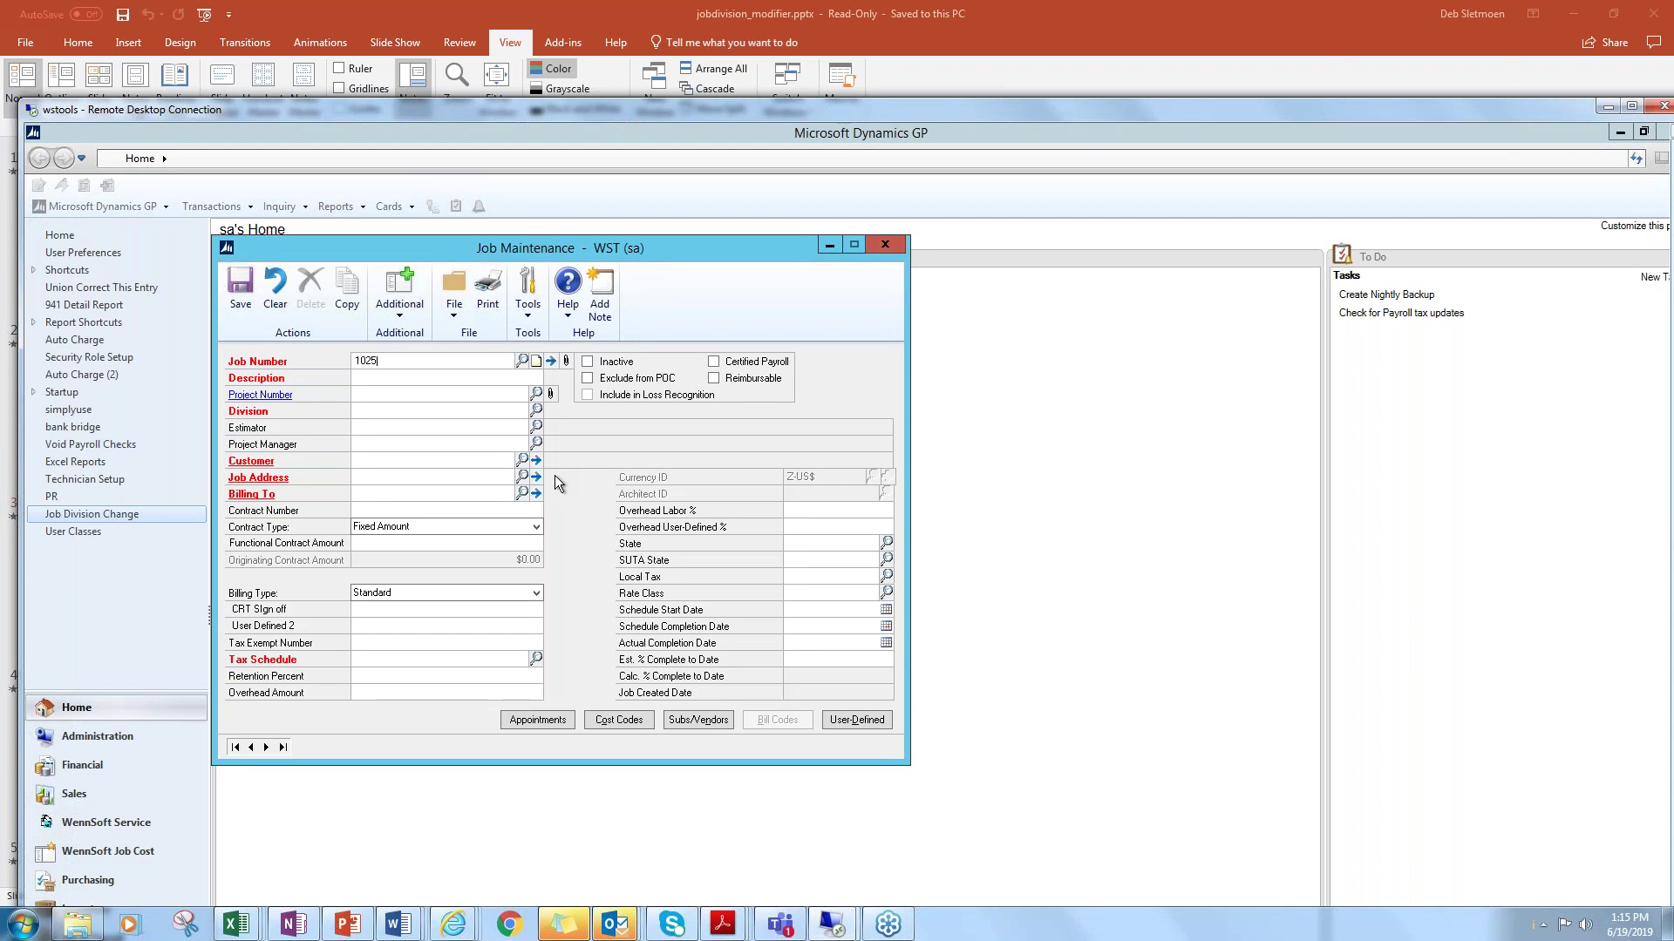
pyautogui.press('Tab')
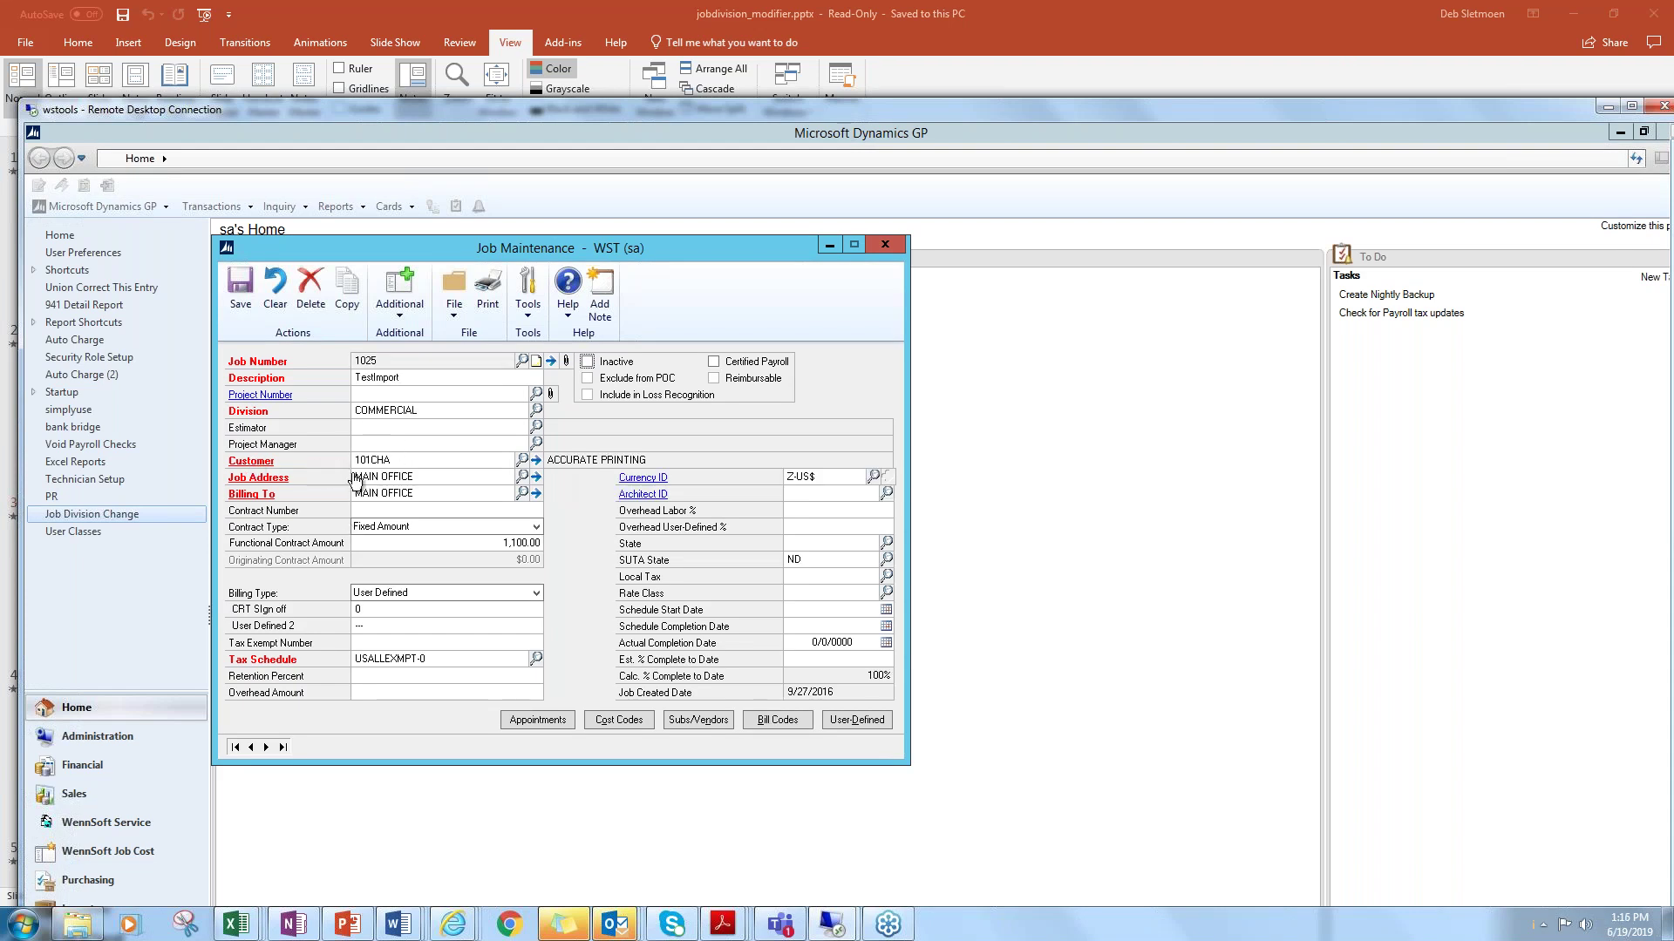
pyautogui.click(262, 461)
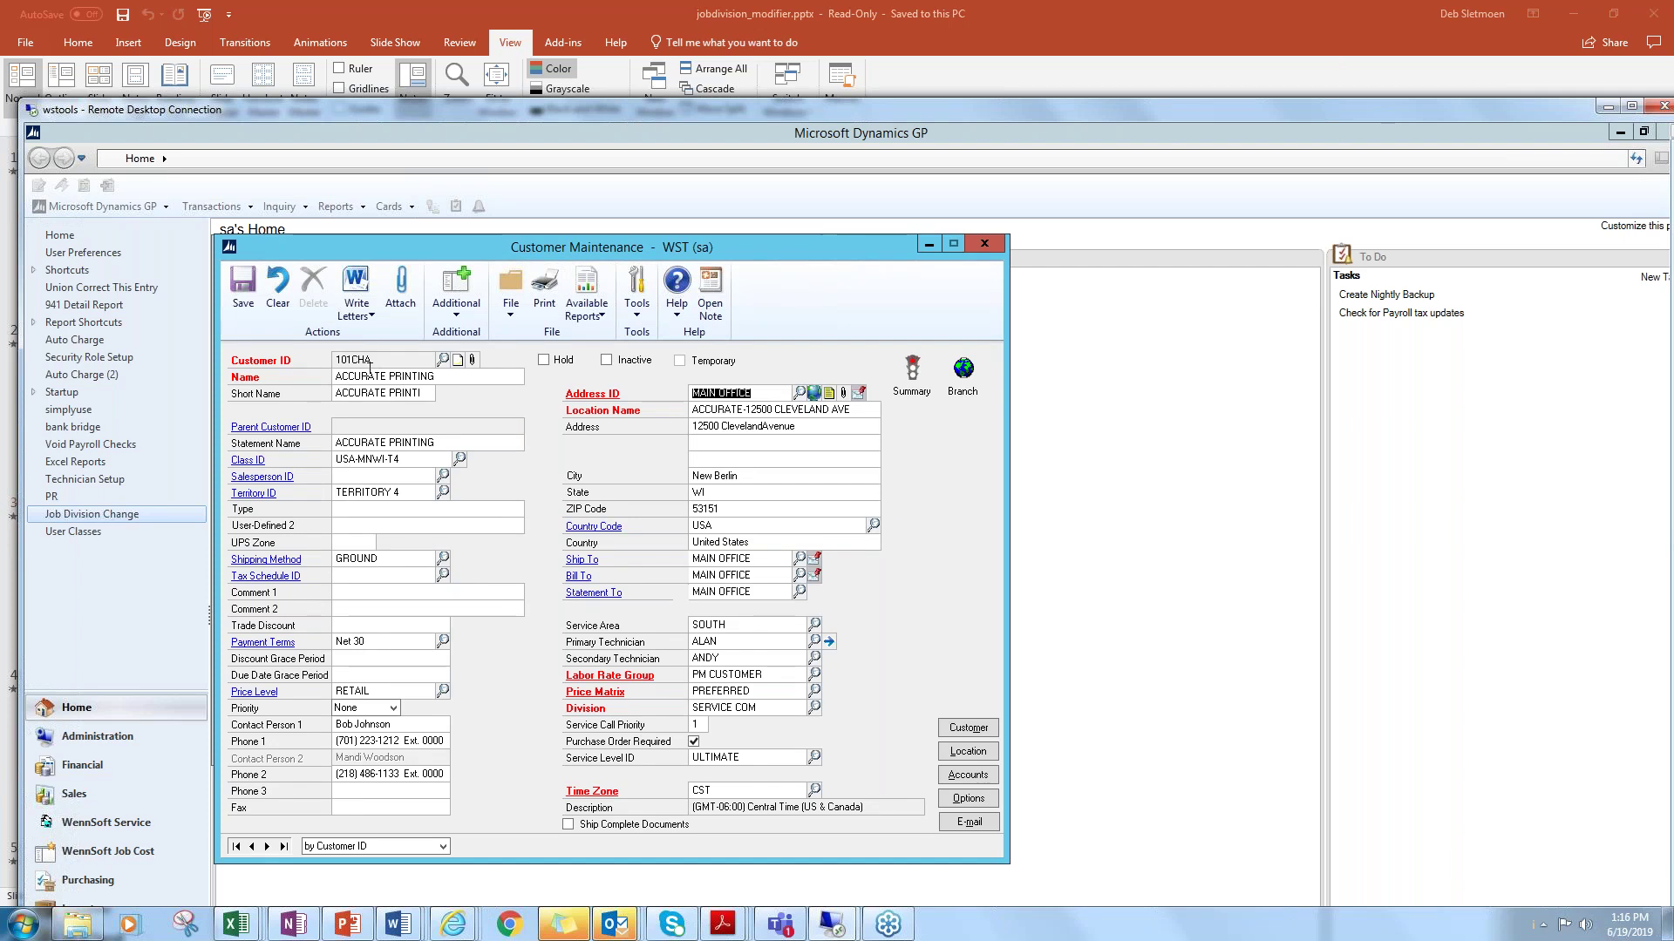
pyautogui.click(984, 245)
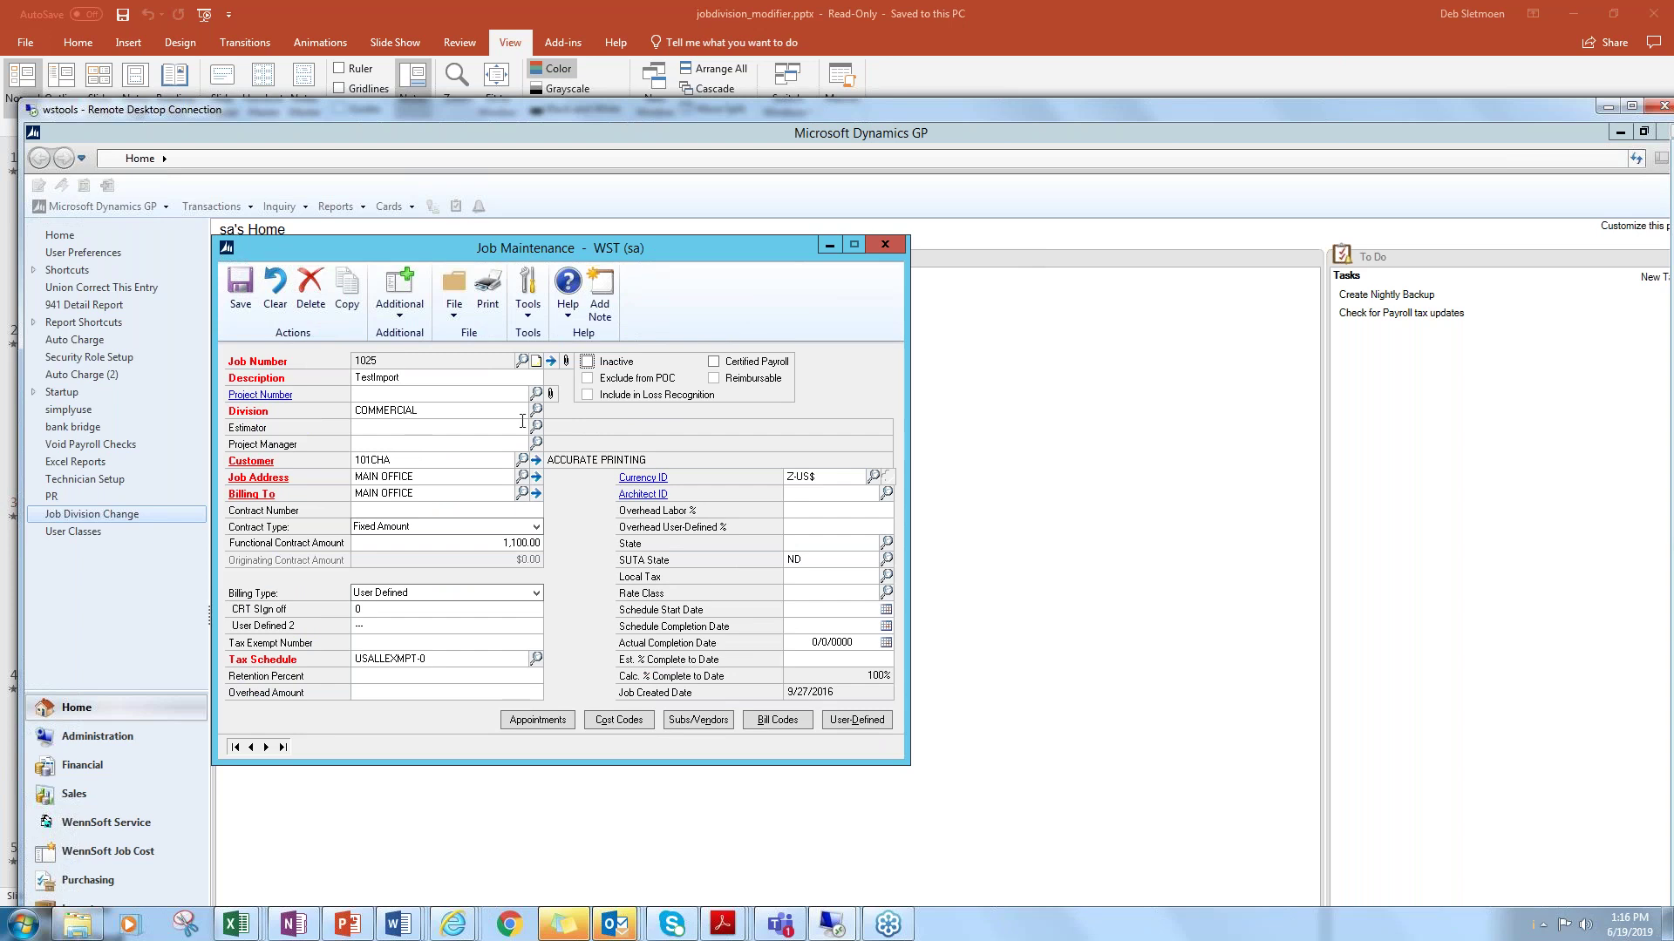
# Check job 1025's attached document list and its Job Status costs, and close the job record.
pyautogui.click(567, 361)
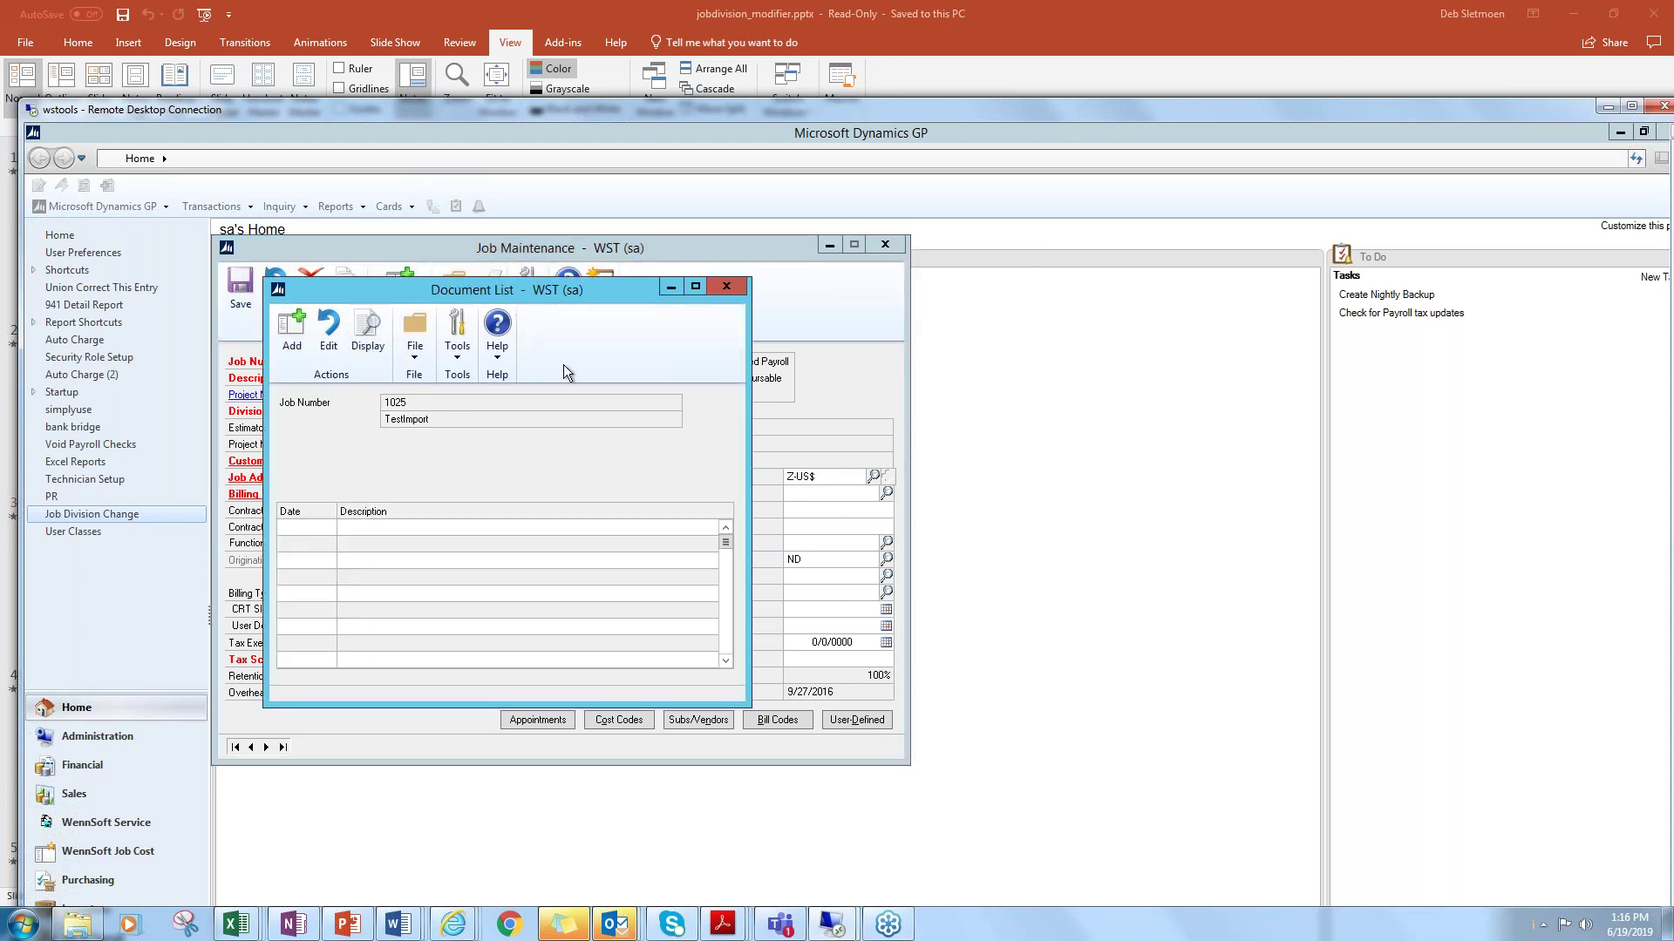
pyautogui.click(726, 287)
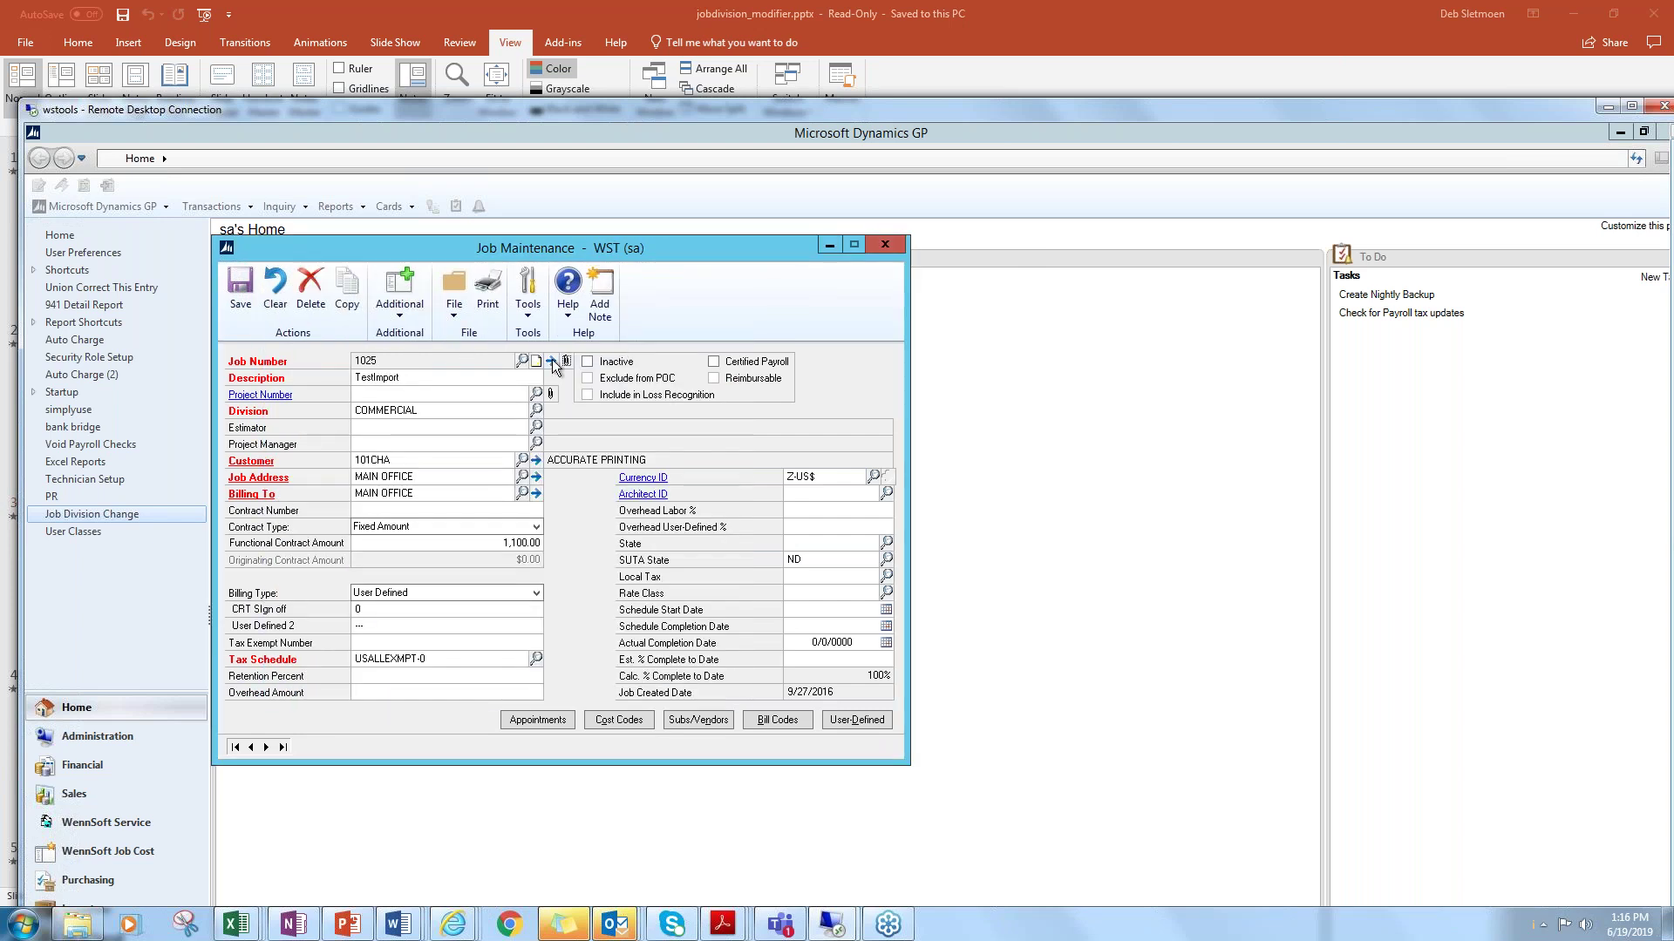
pyautogui.click(551, 361)
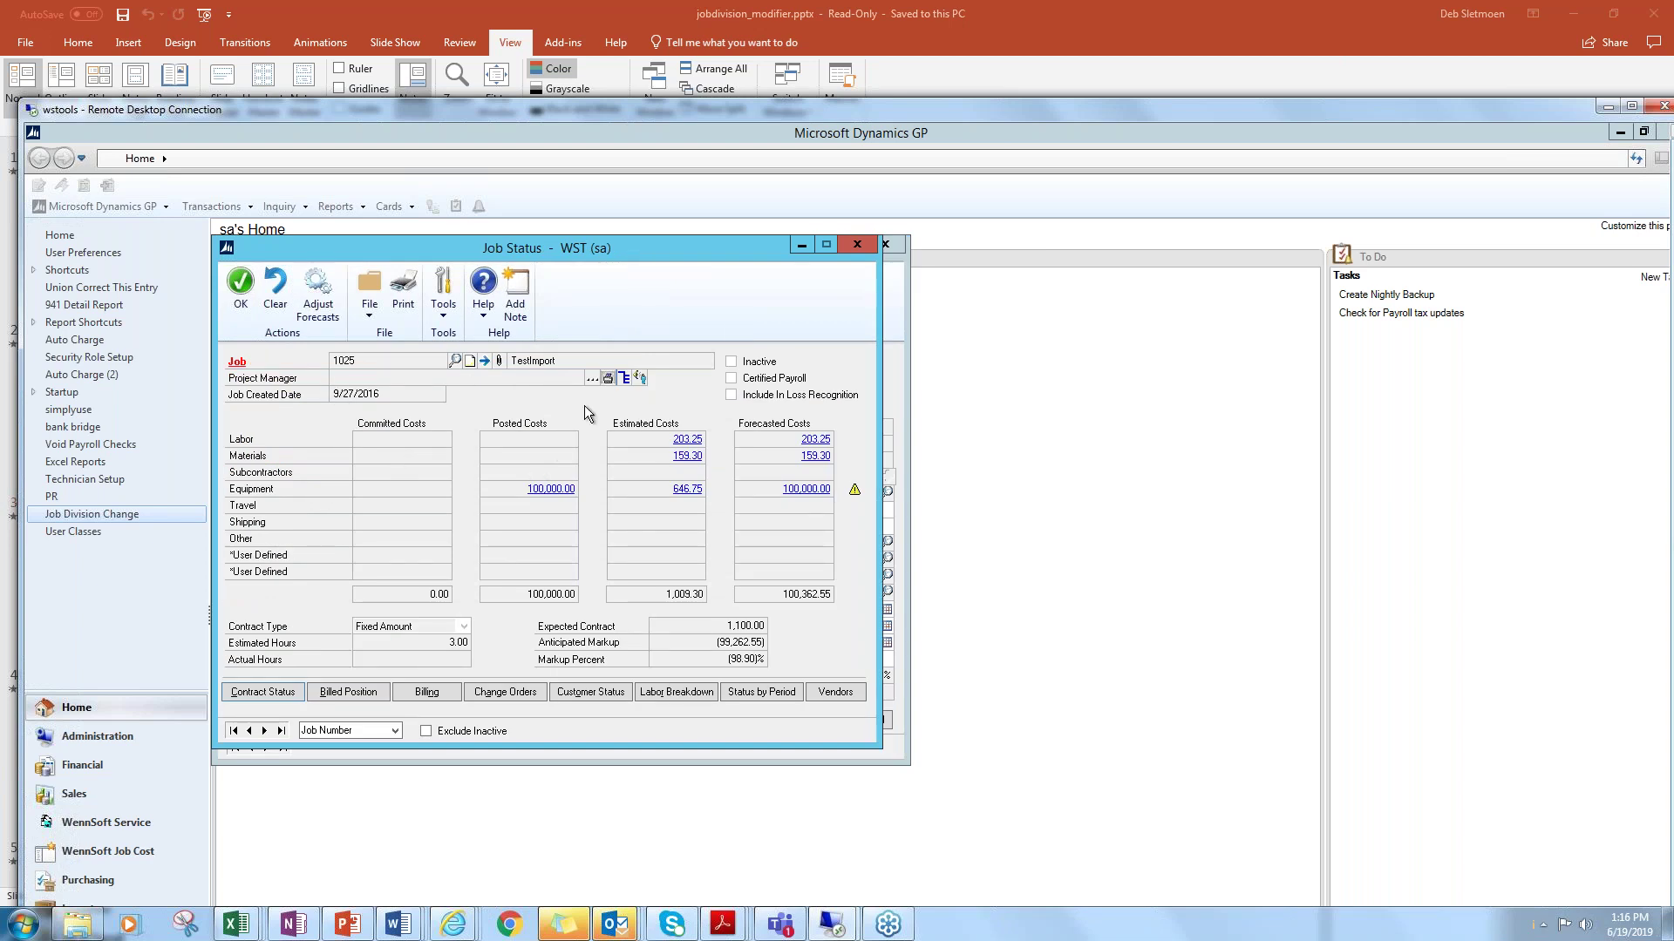
pyautogui.click(856, 243)
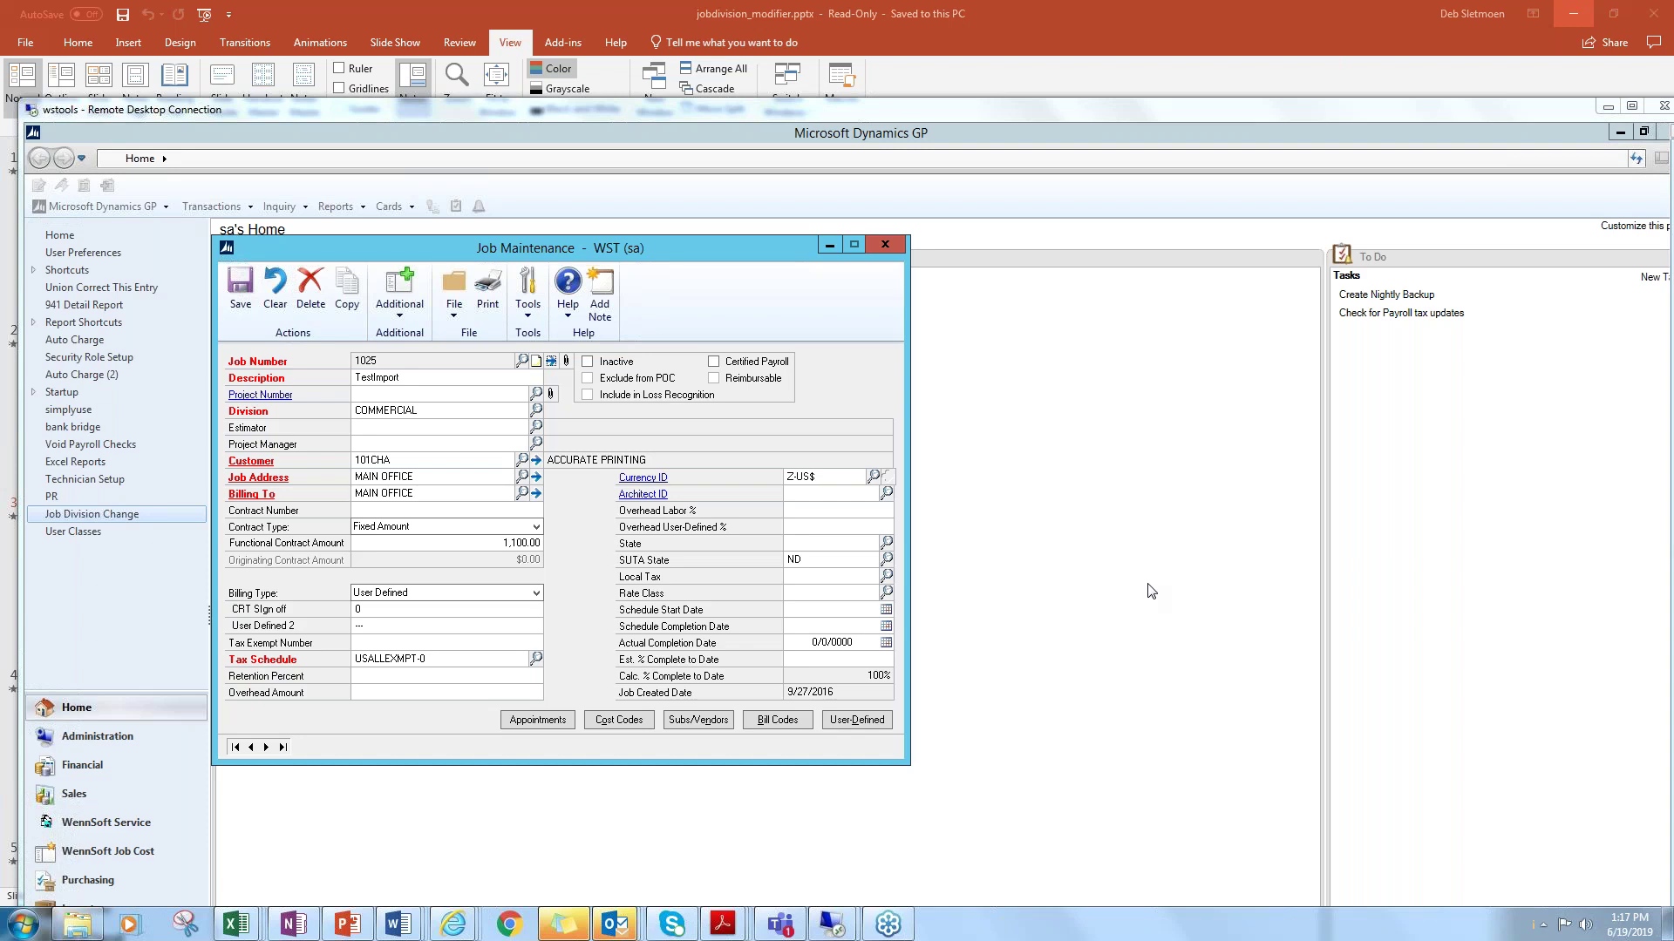
pyautogui.click(885, 244)
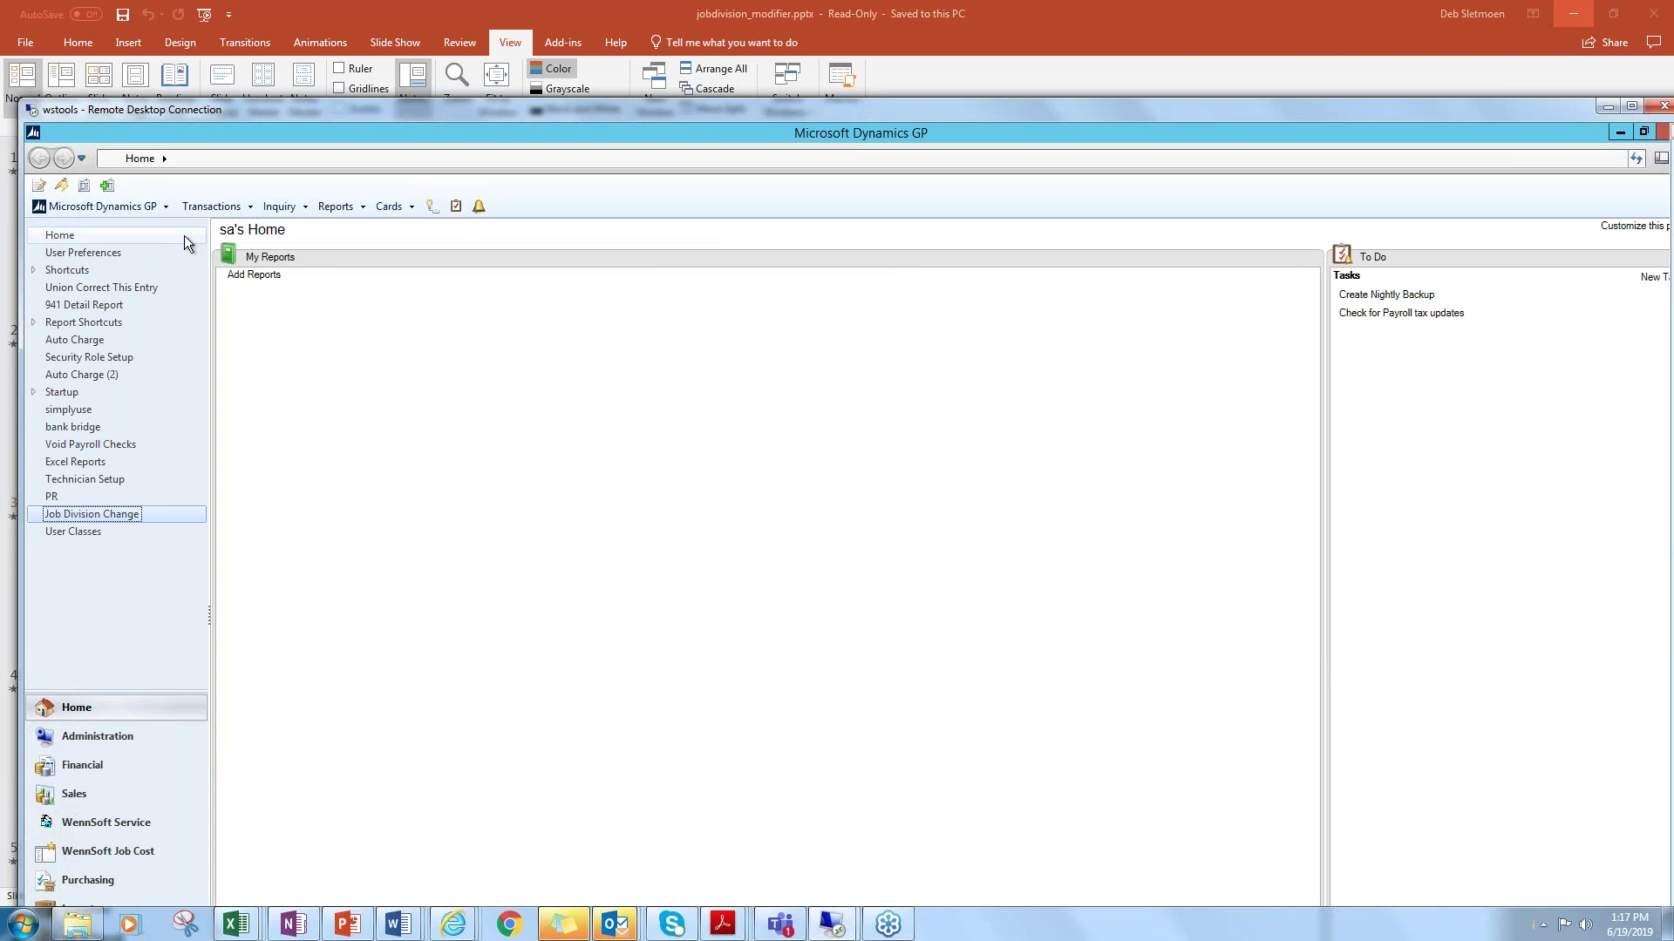
# Open Service Manager from the Service Management cards, and dismiss the customer Quick Find without running a search.
pyautogui.click(120, 821)
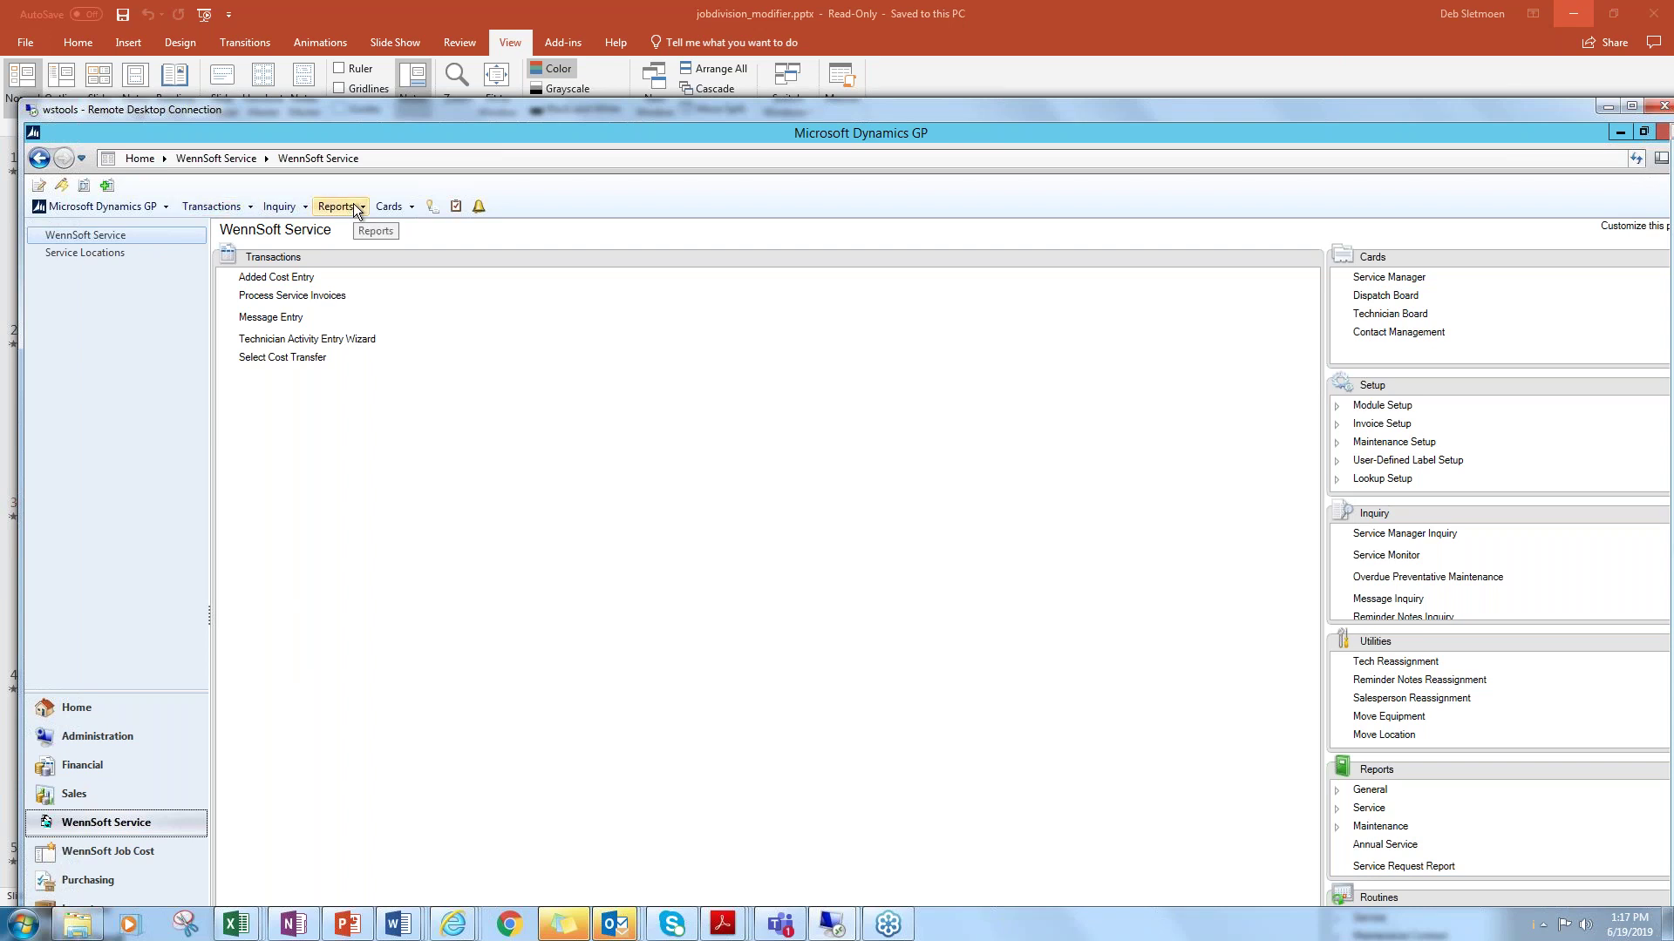
pyautogui.click(394, 206)
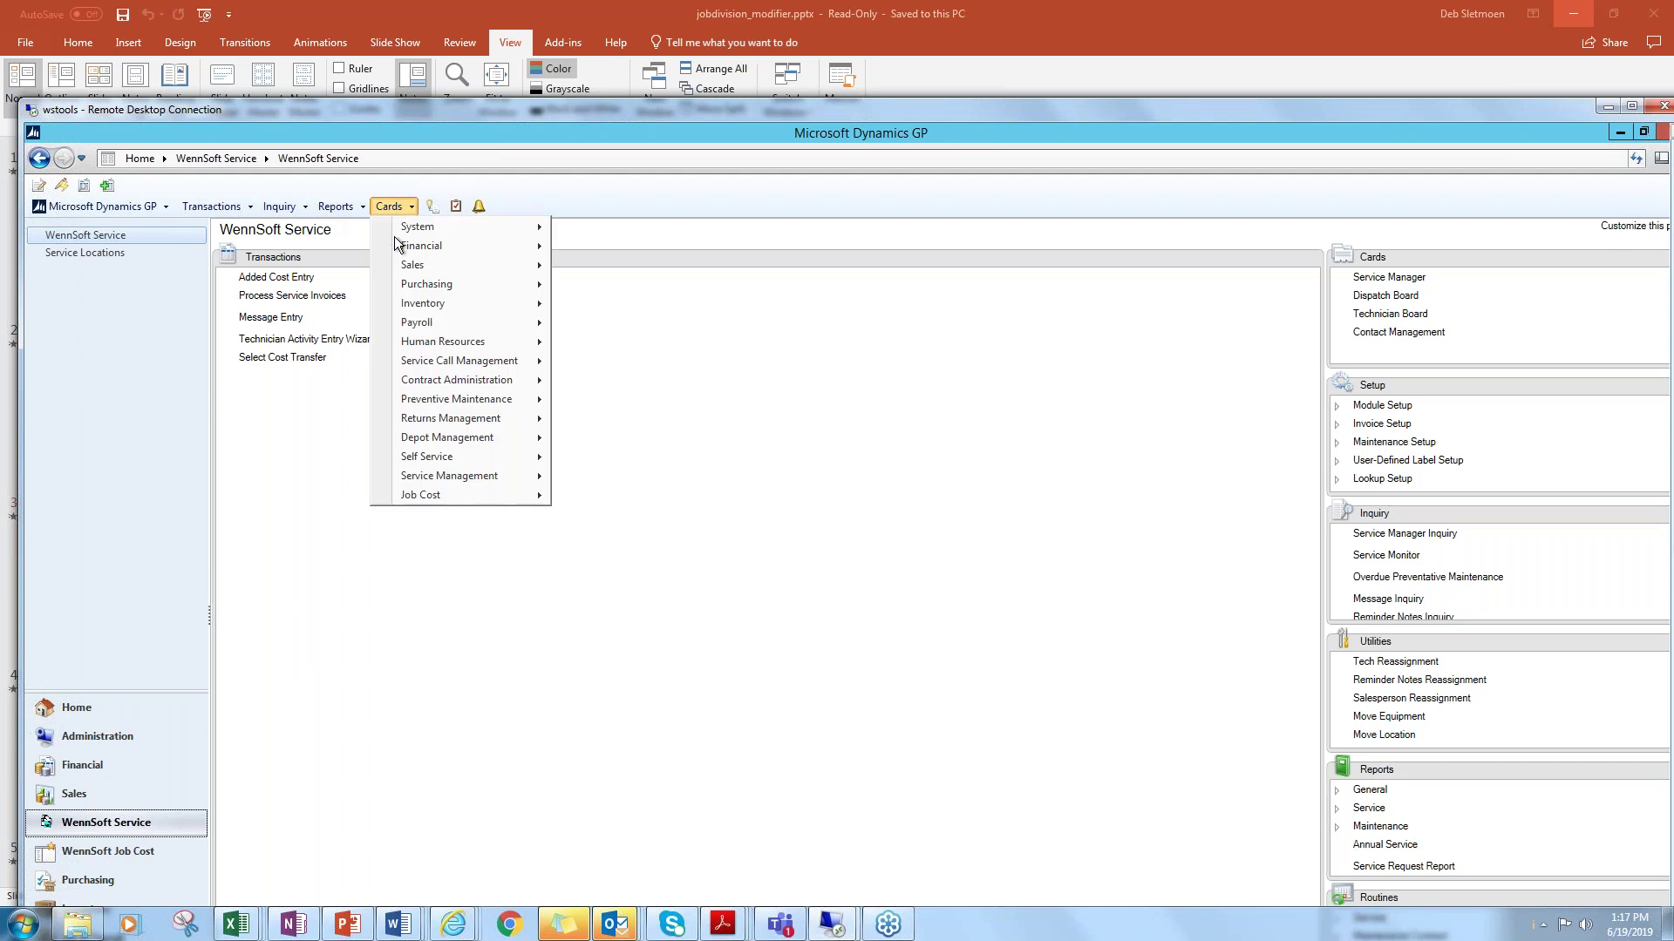
pyautogui.moveTo(415, 478)
pyautogui.click(606, 478)
pyautogui.write('102')
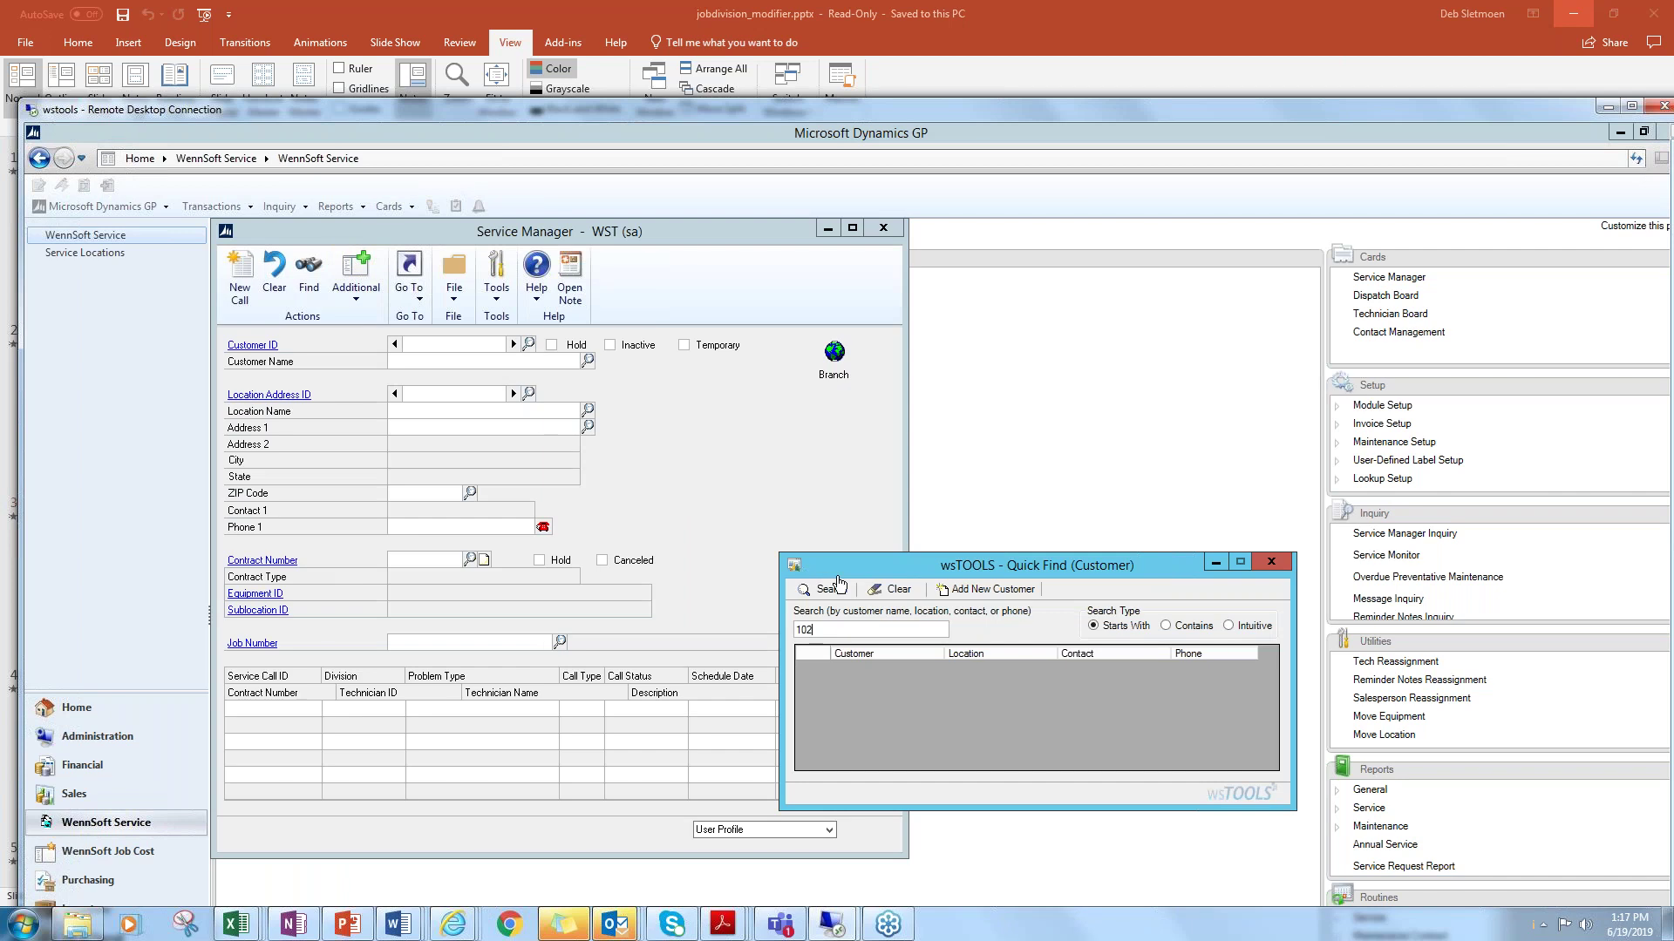
pyautogui.moveTo(805, 572); pyautogui.dragTo(484, 571)
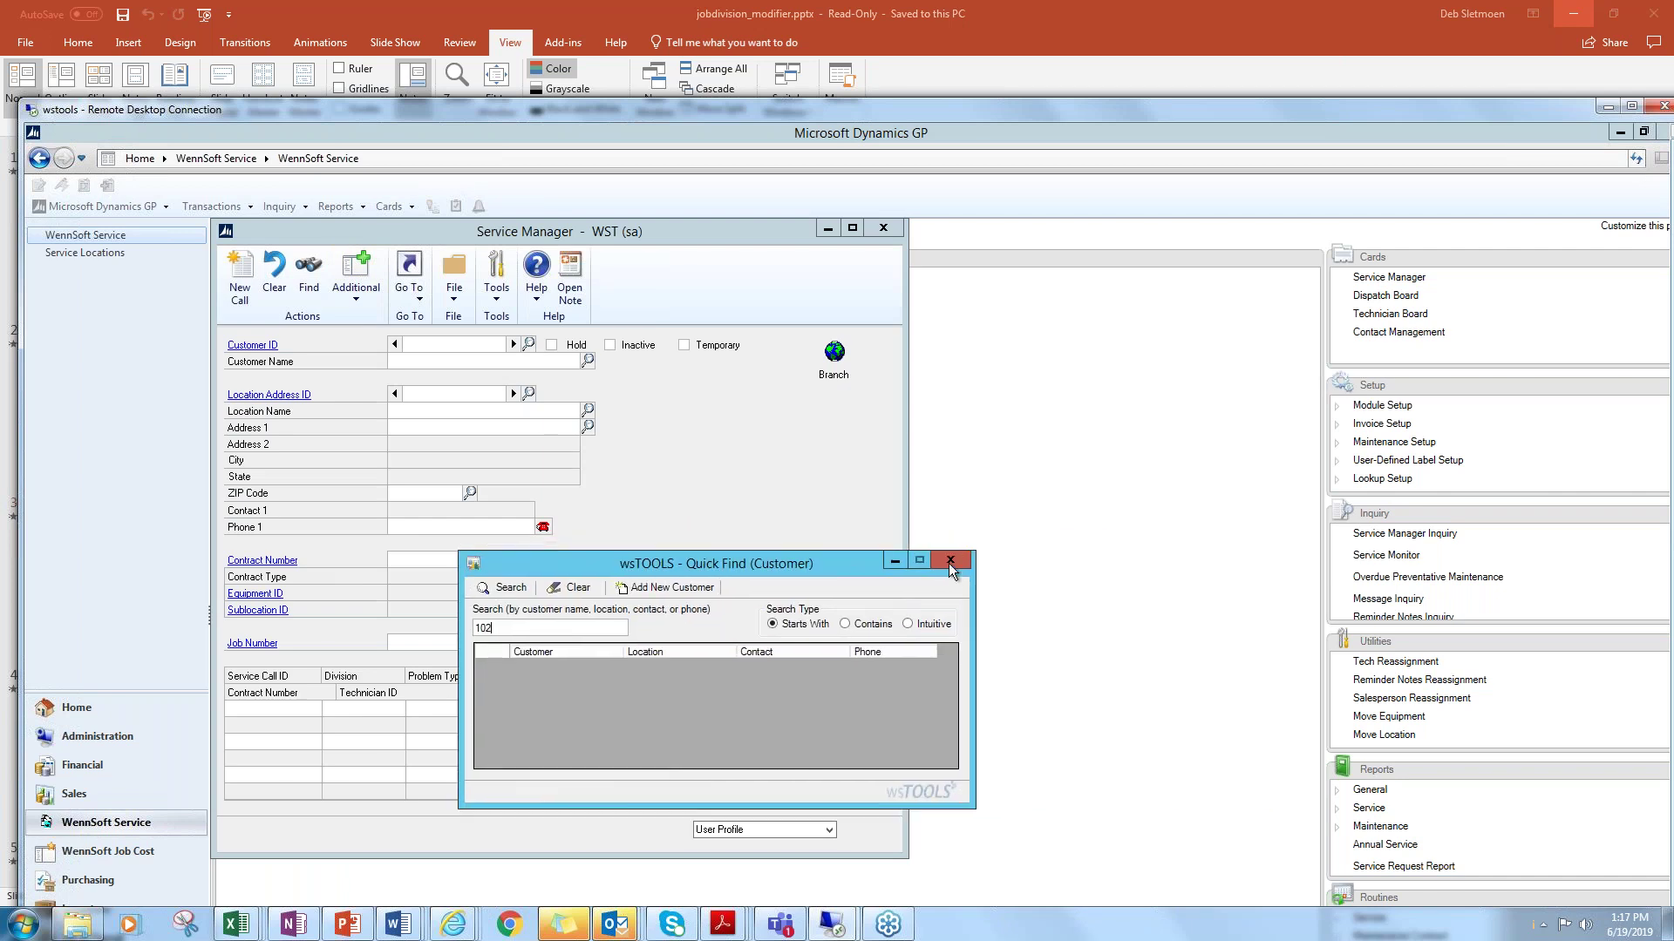
pyautogui.click(950, 563)
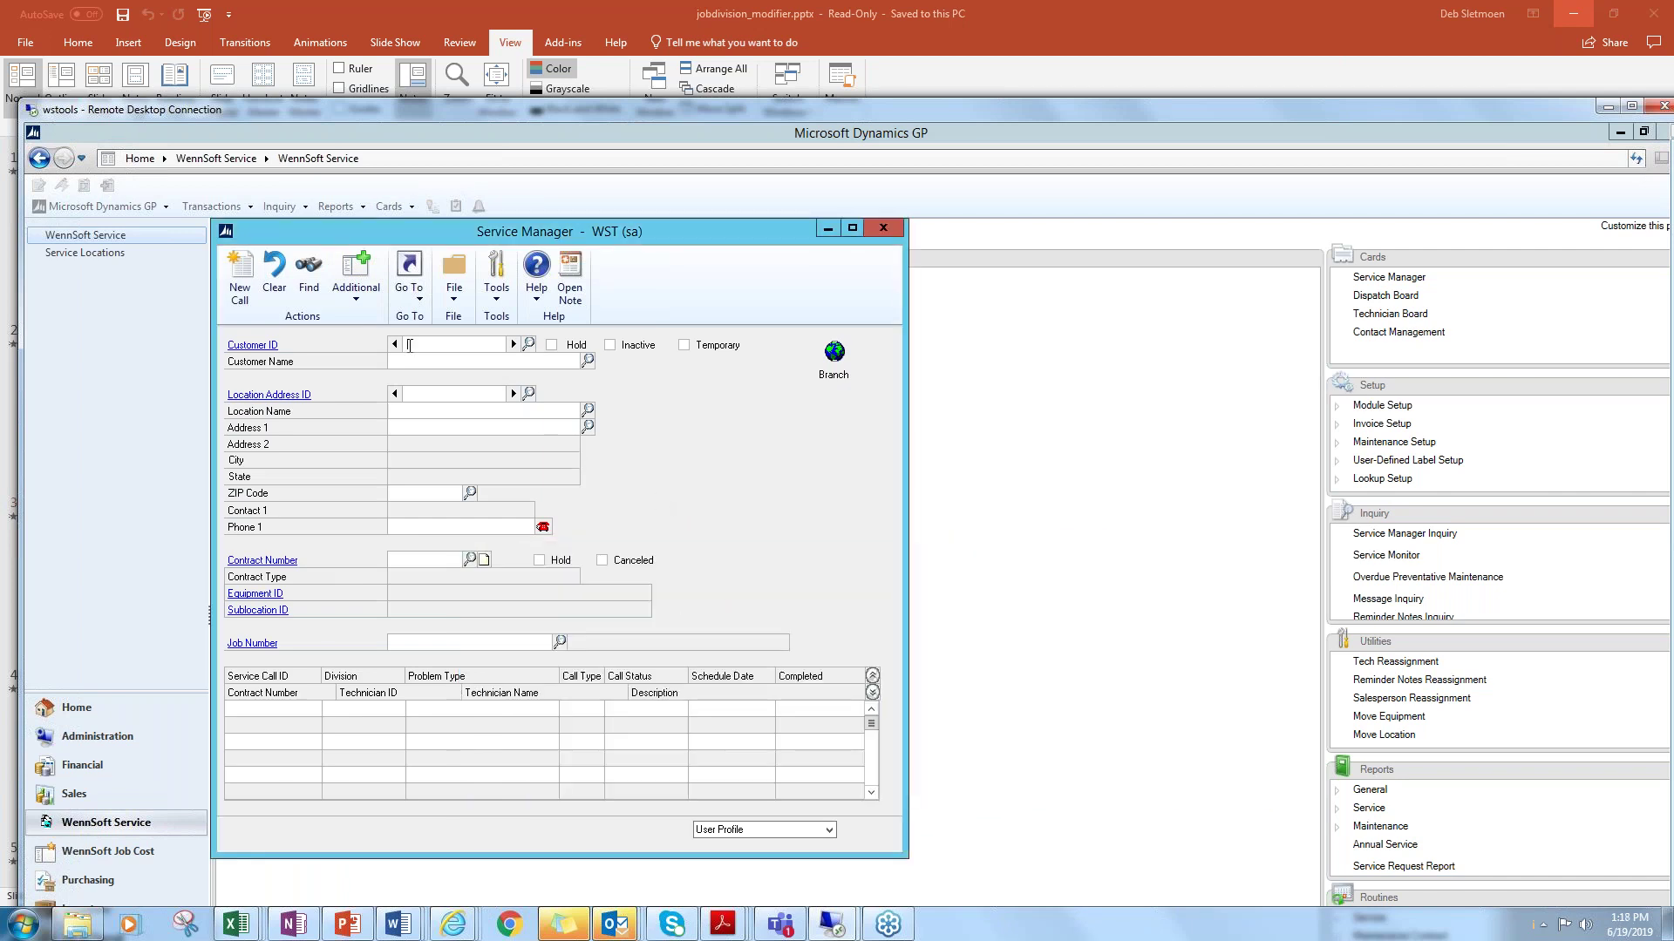
pyautogui.click(409, 345)
pyautogui.write('1025')
pyautogui.press('Tab')
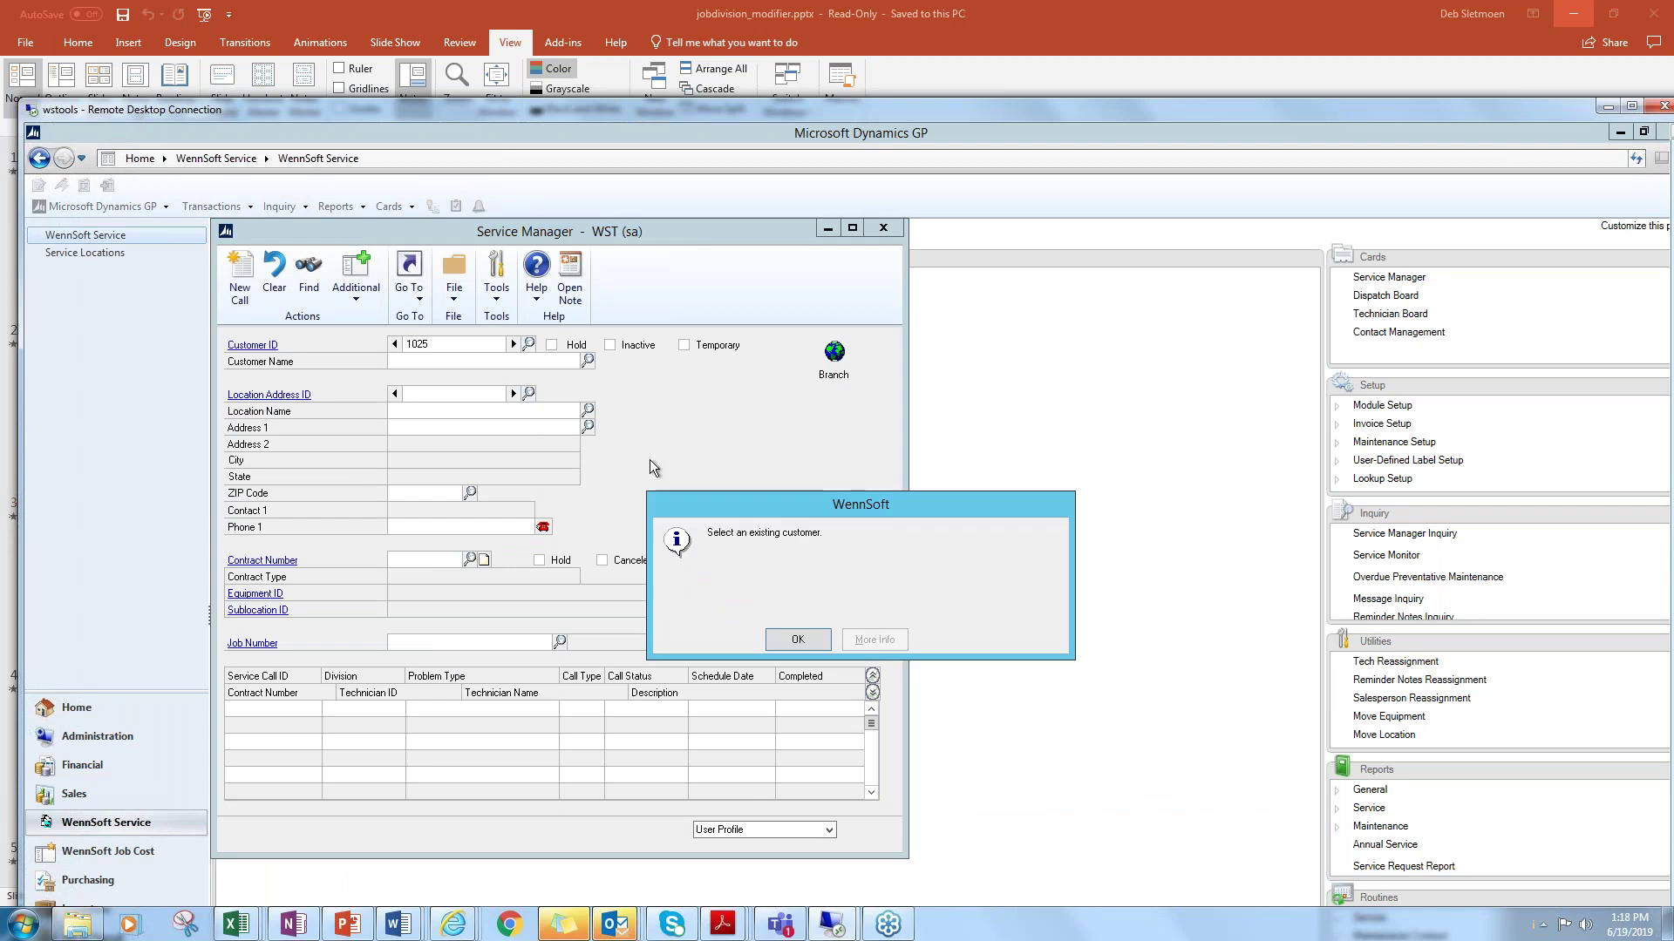
pyautogui.press('Return')
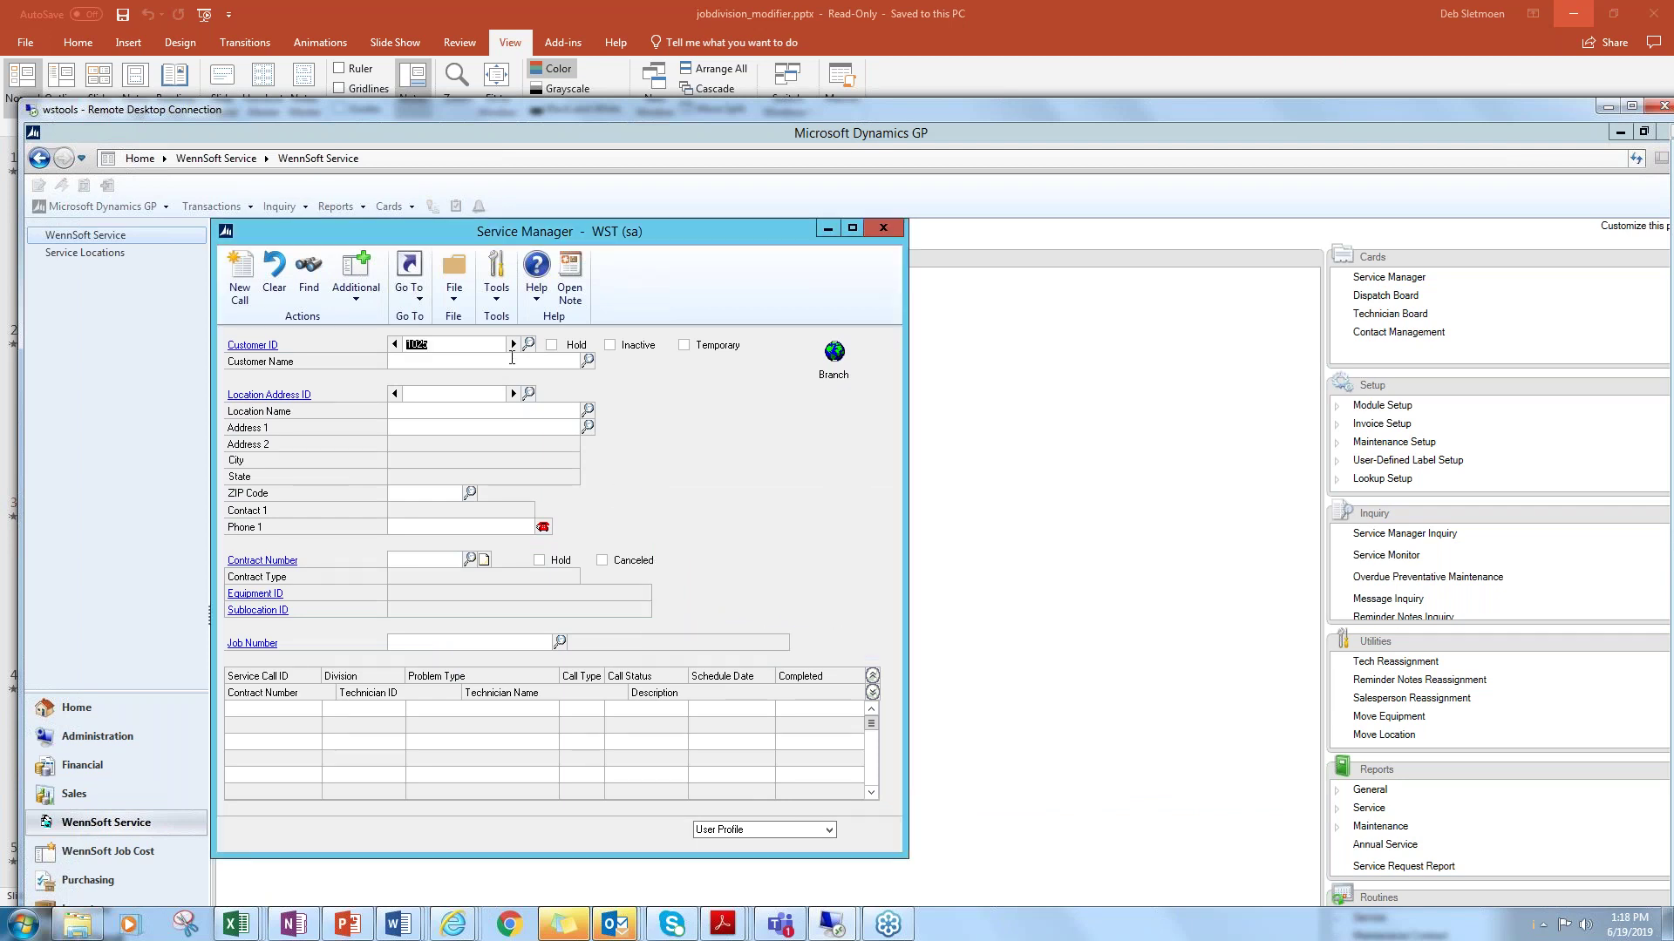
# Look up Accurate Printing by its customer ID in Service Manager and load its Dilworth location.
pyautogui.write('101')
pyautogui.press('Tab')
pyautogui.doubleClick(351, 464)
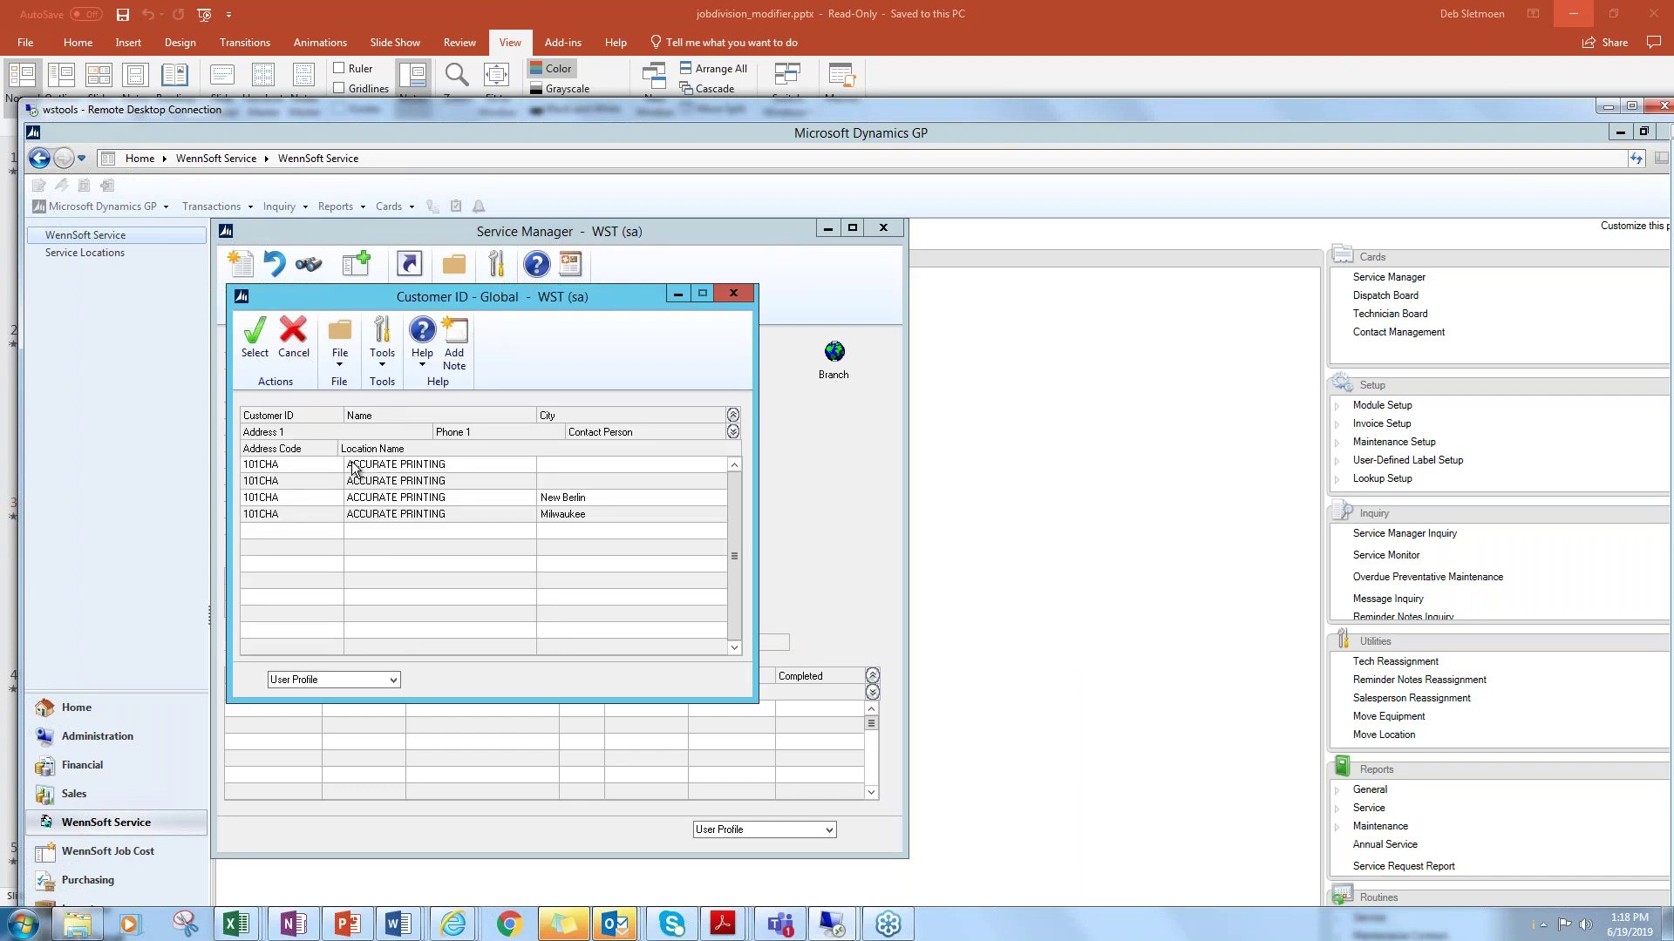
pyautogui.click(453, 432)
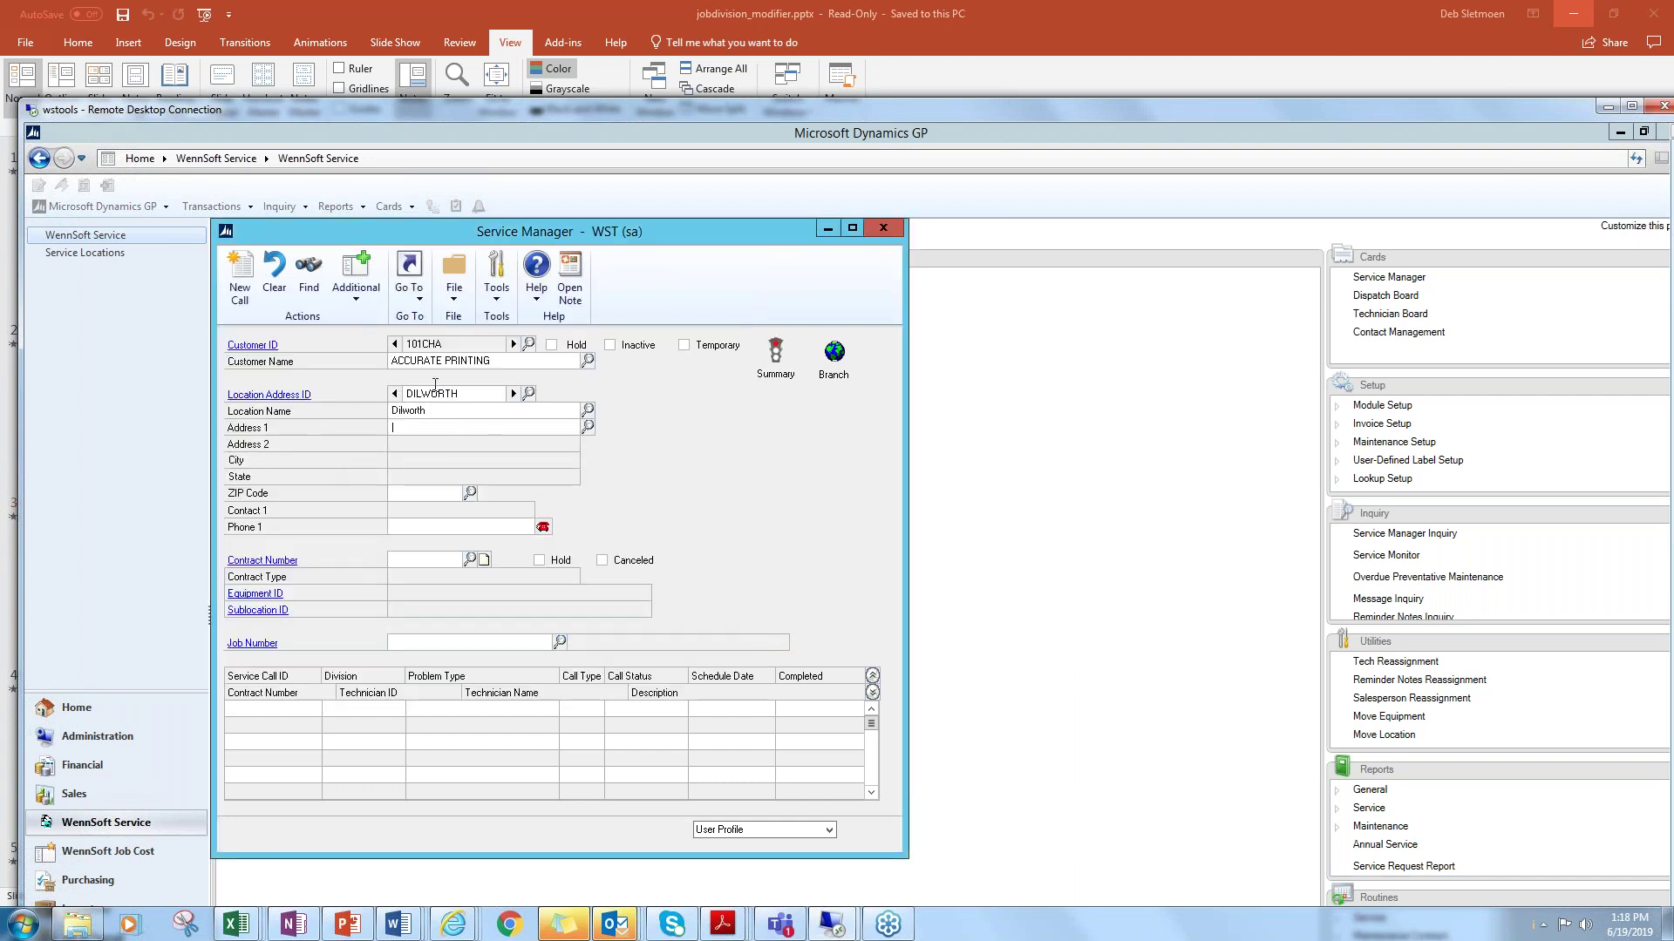
# Create a service call for the Dilworth location despite the customer's red light, save it, and start a second call.
pyautogui.click(240, 277)
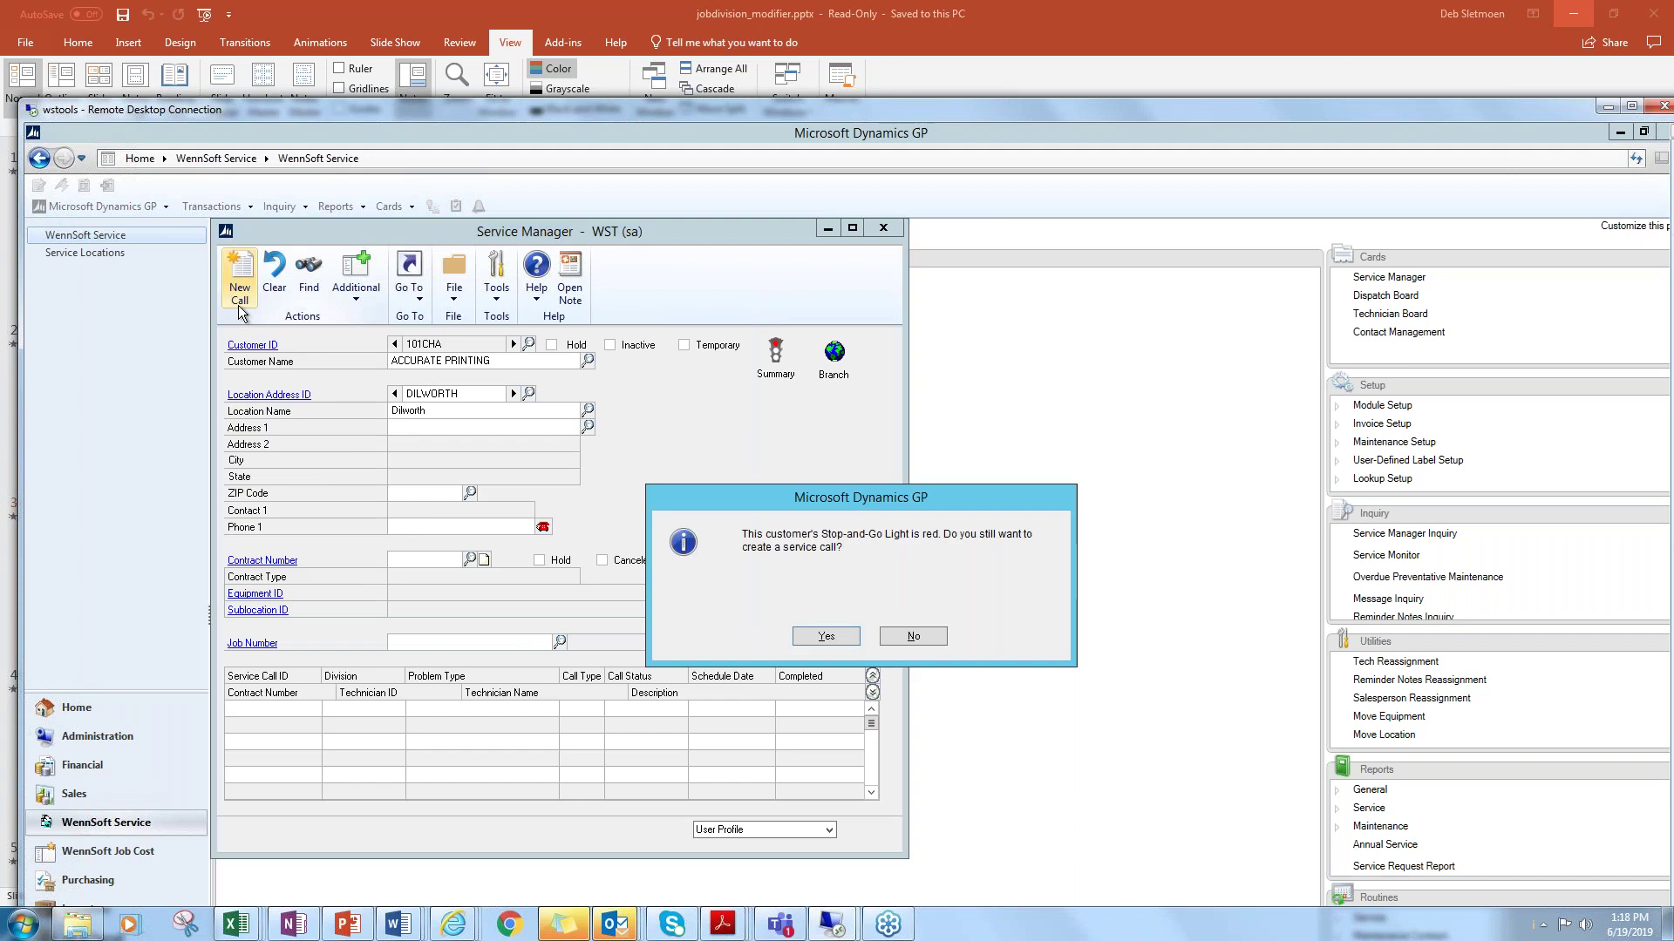
pyautogui.click(826, 639)
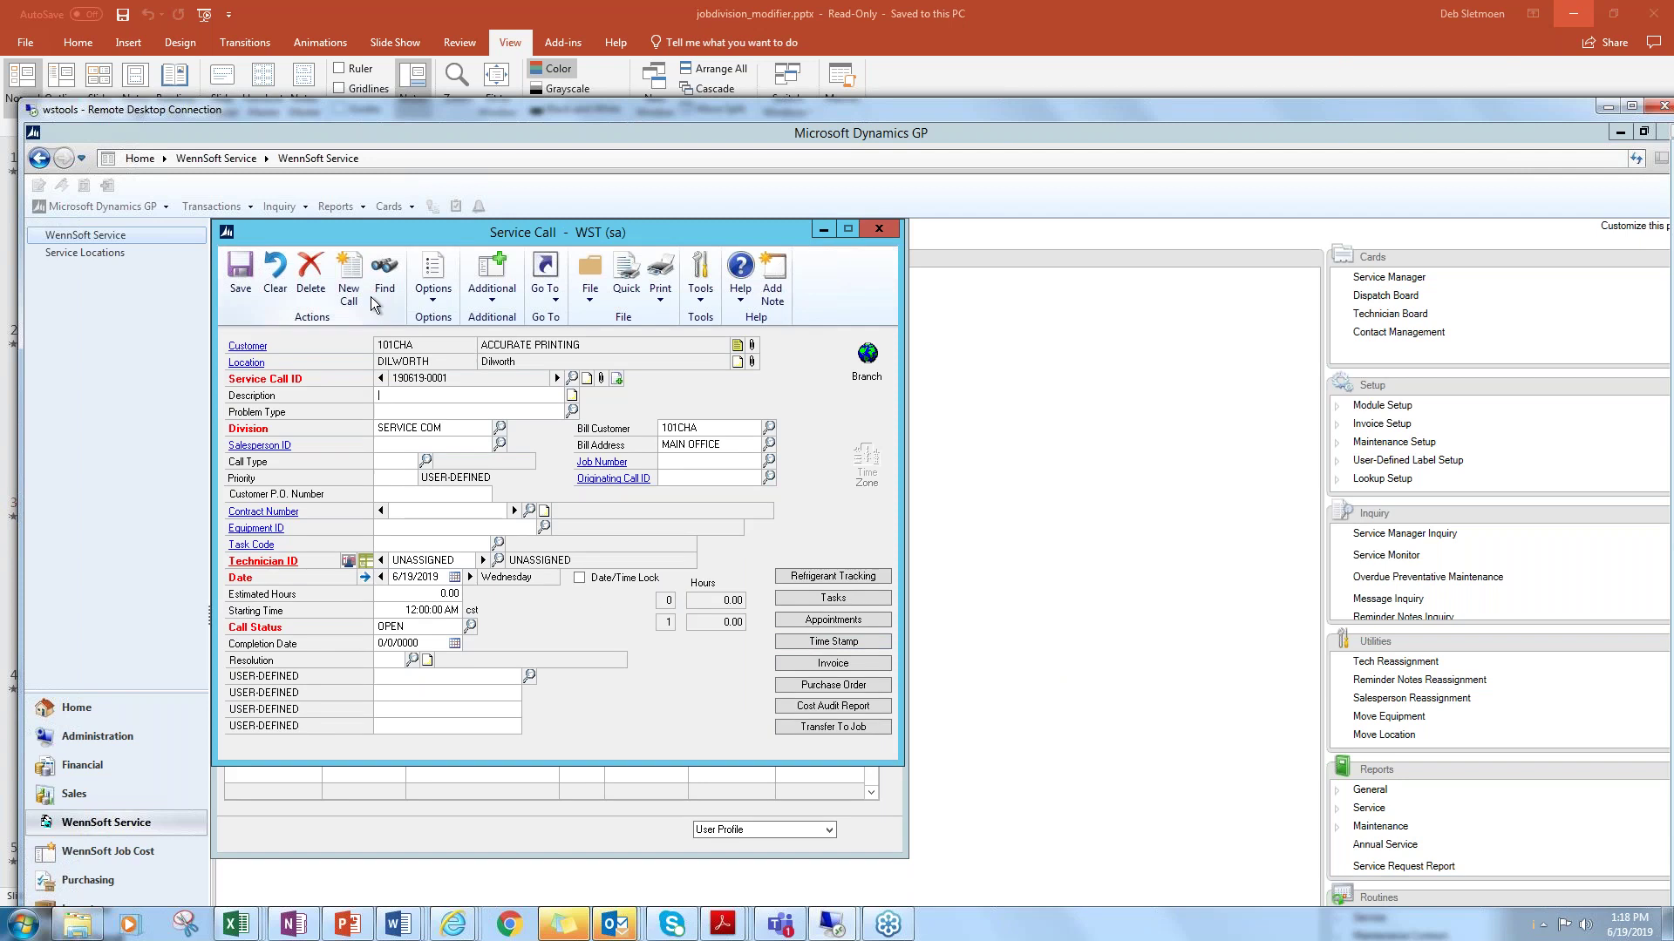
pyautogui.click(348, 277)
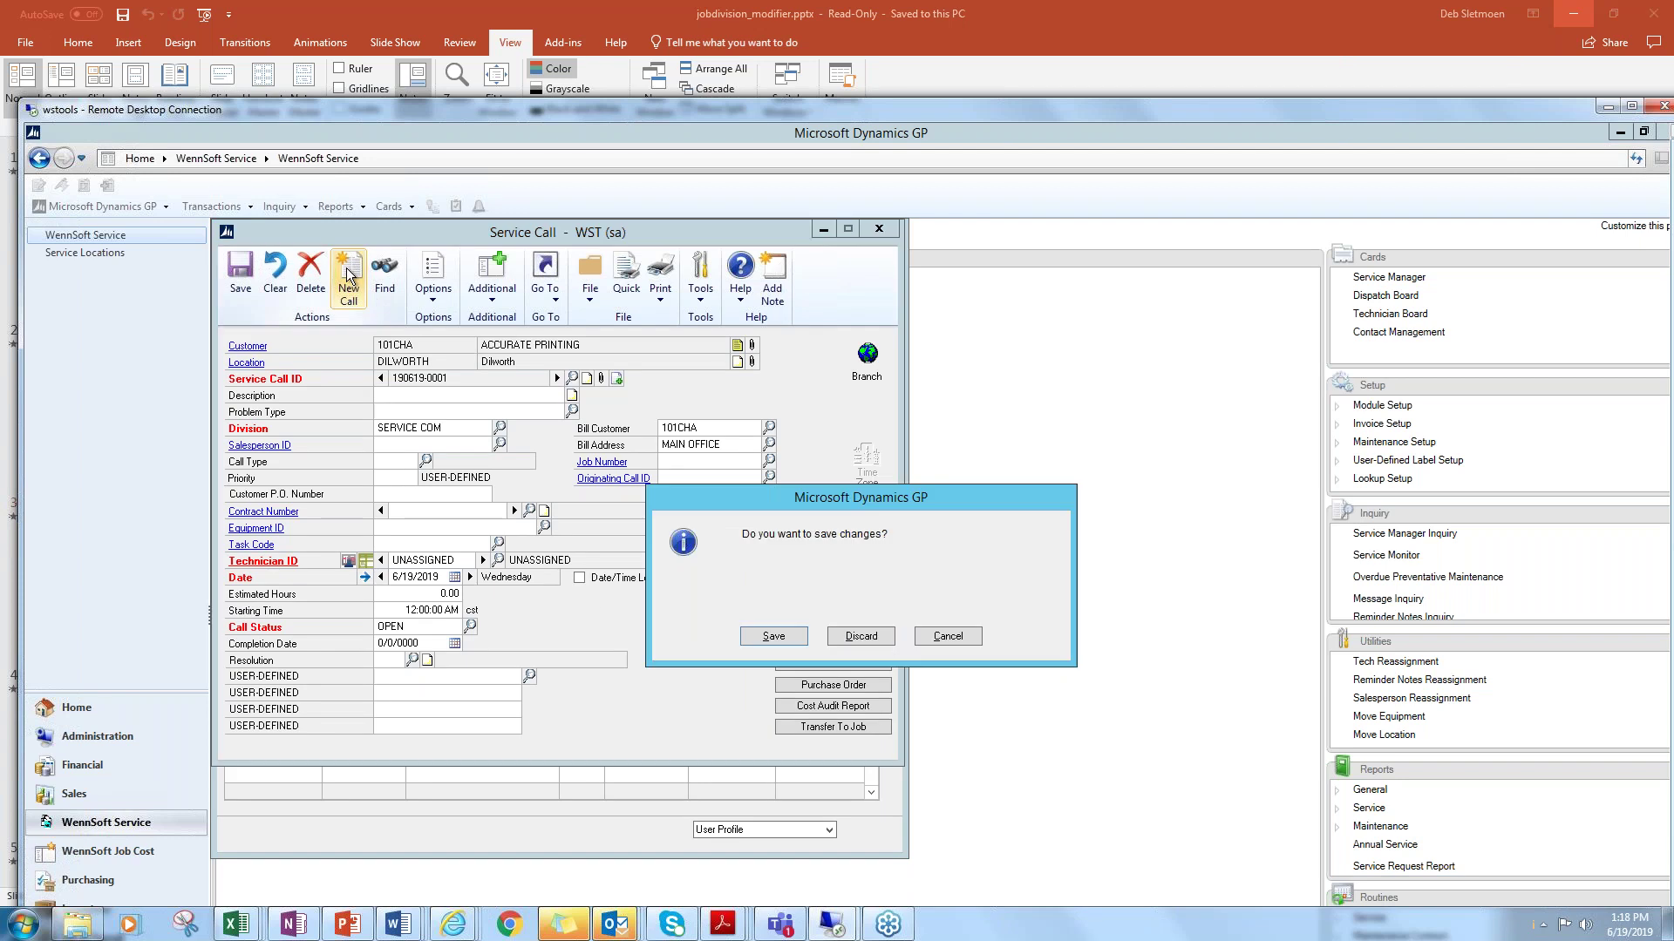
pyautogui.click(775, 636)
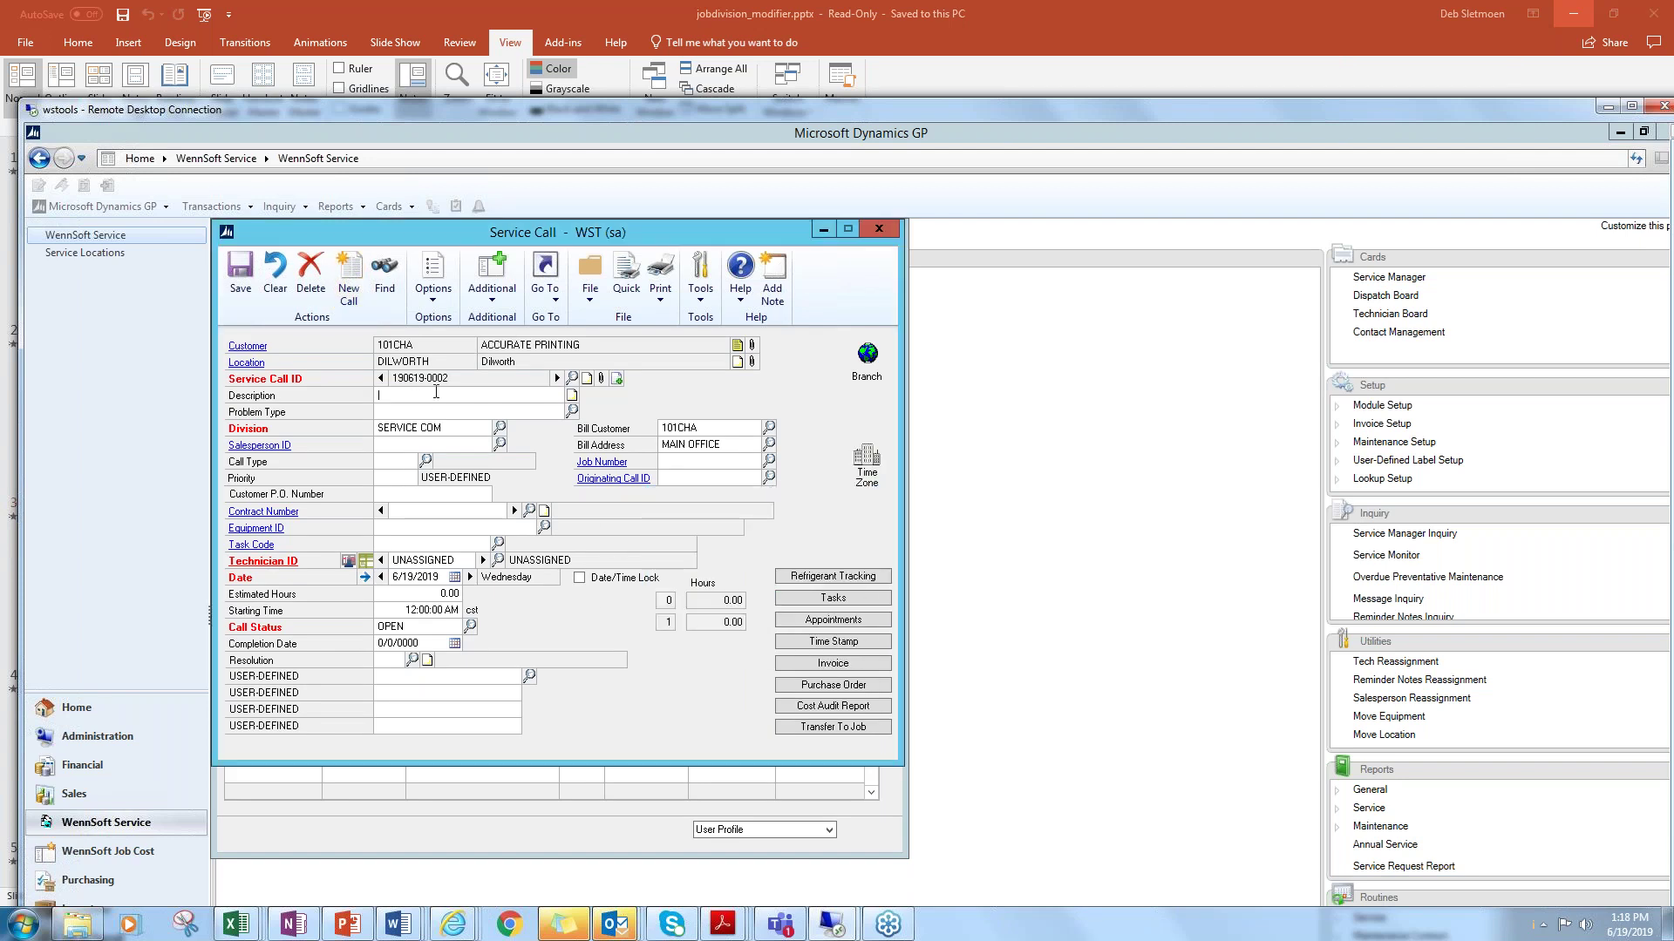
# Describe the second service call as TEST NEW CALL and assign the BRAKE REPAIRS problem type.
pyautogui.write('TEST NEW CALL')
pyautogui.press('Tab')
pyautogui.hotkey('ctrl', 'l')
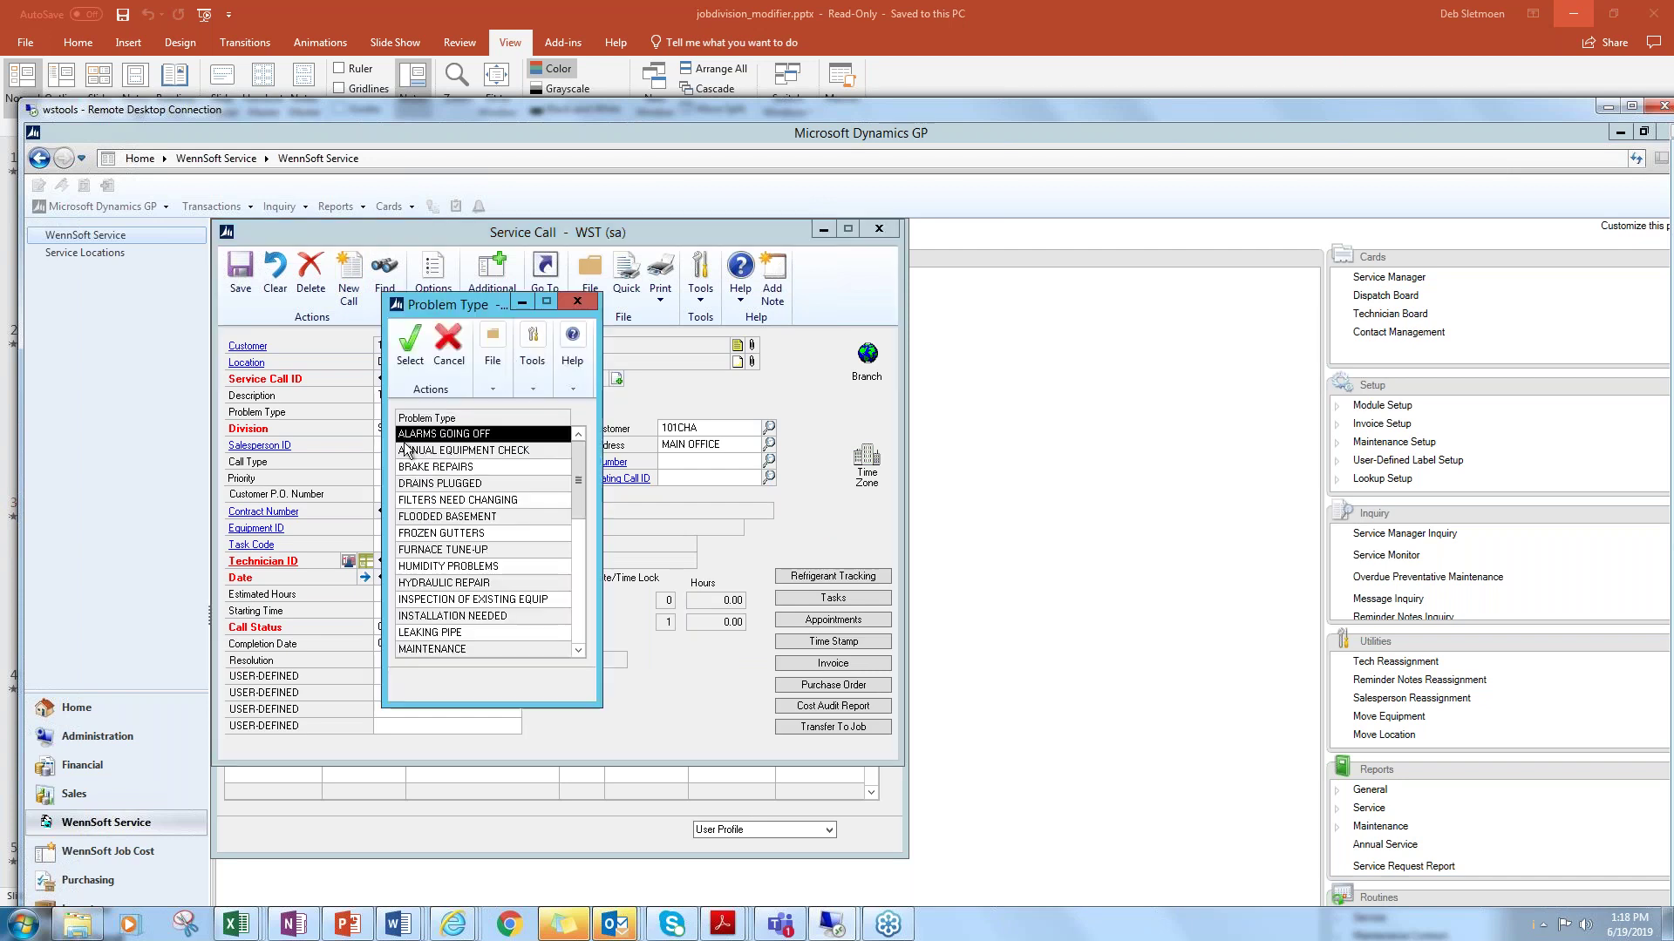
pyautogui.click(418, 468)
pyautogui.click(419, 469)
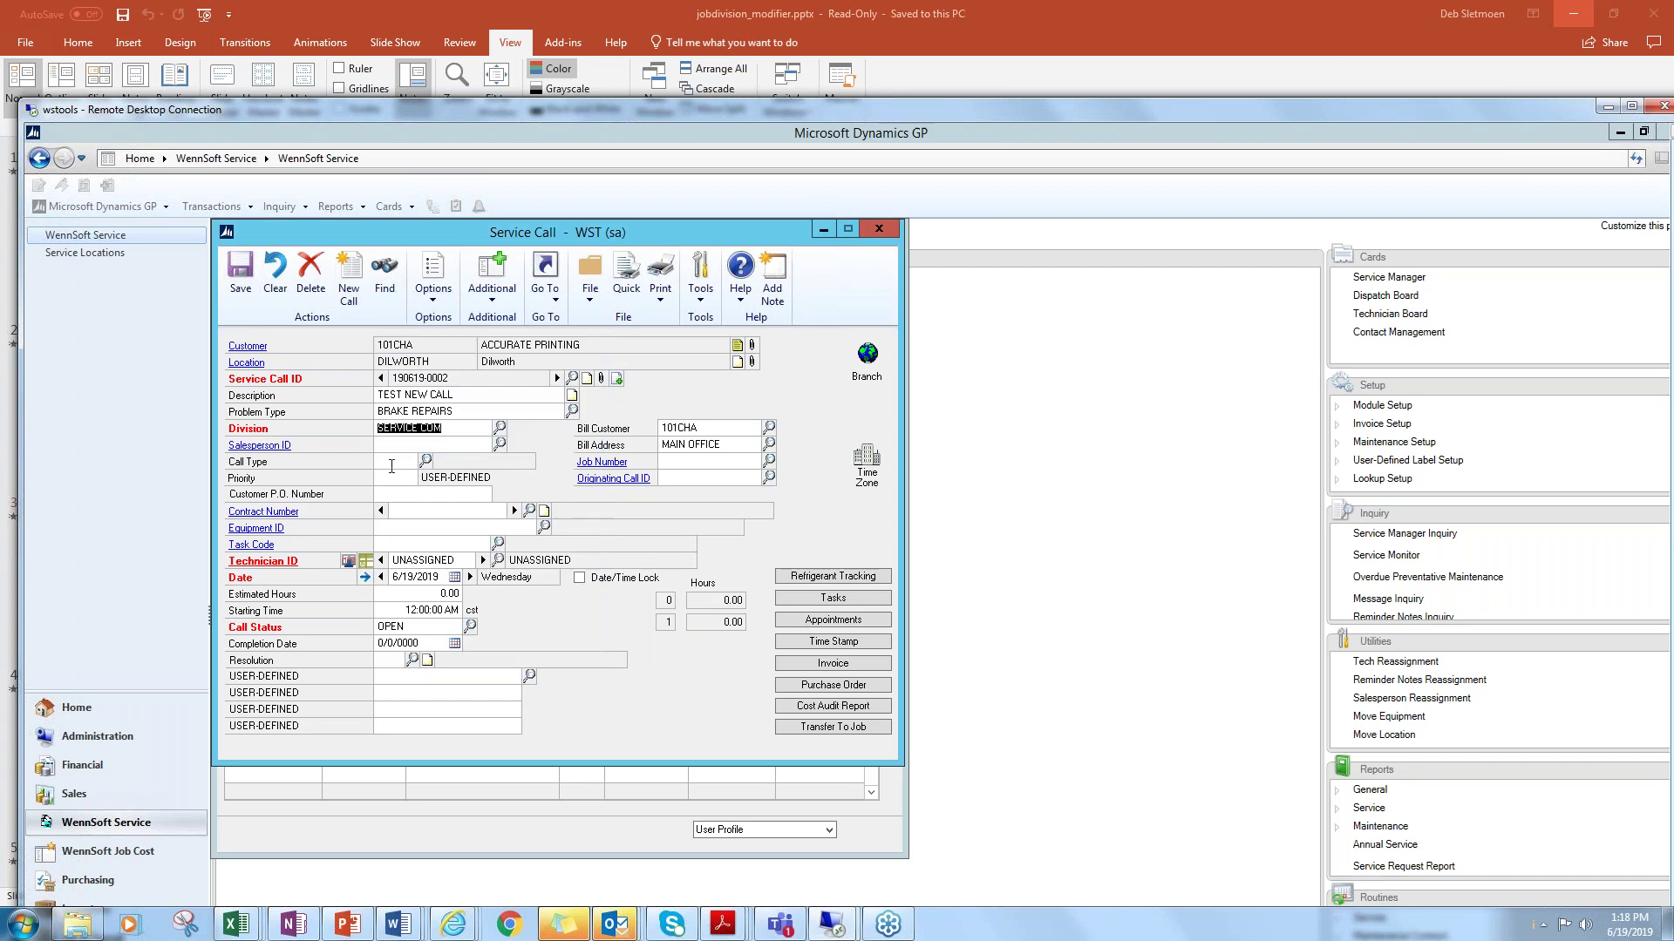
pyautogui.click(392, 541)
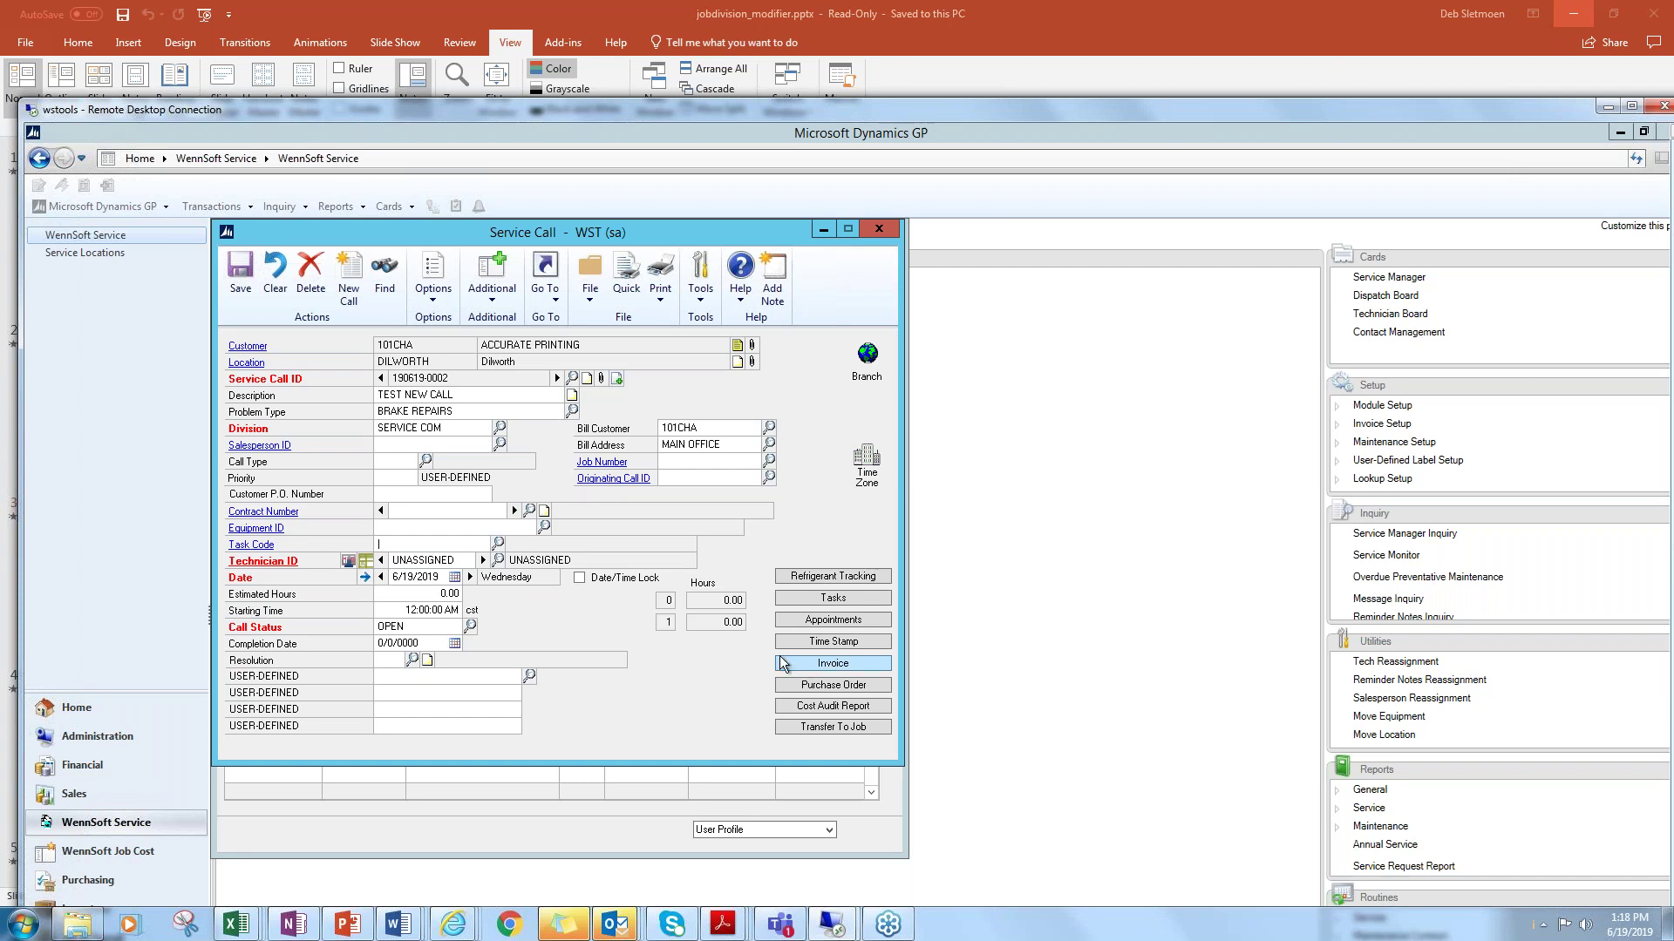
pyautogui.click(237, 274)
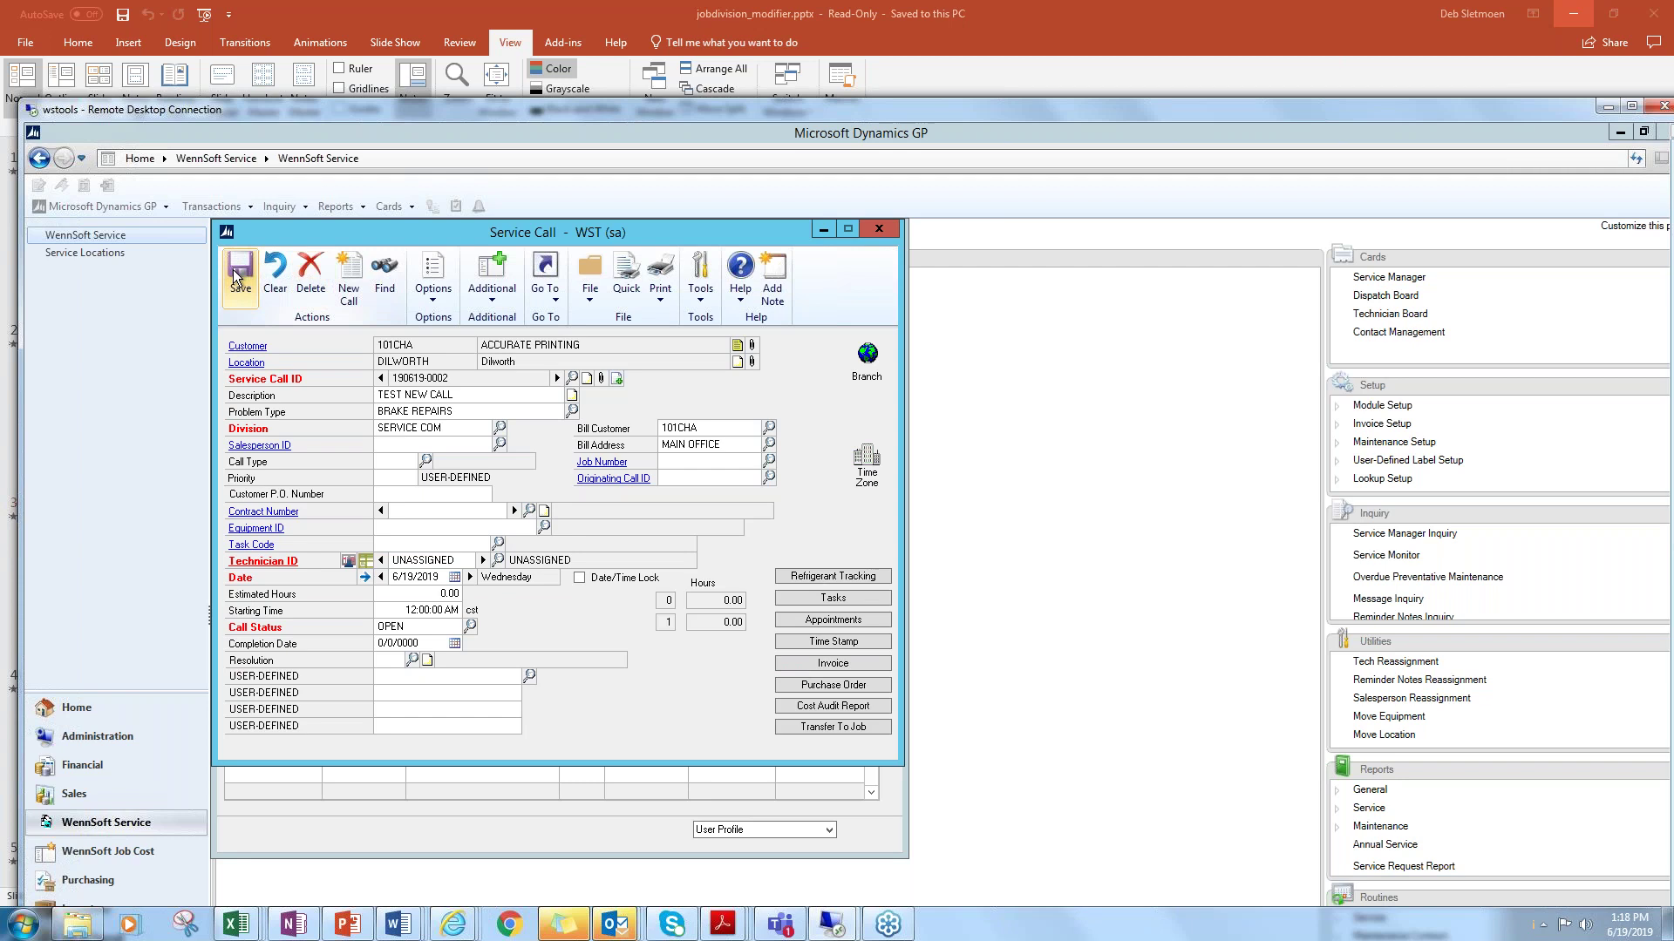
# Open the call's service invoice, try to save it without a batch ID, and delete the invoice.
pyautogui.click(791, 669)
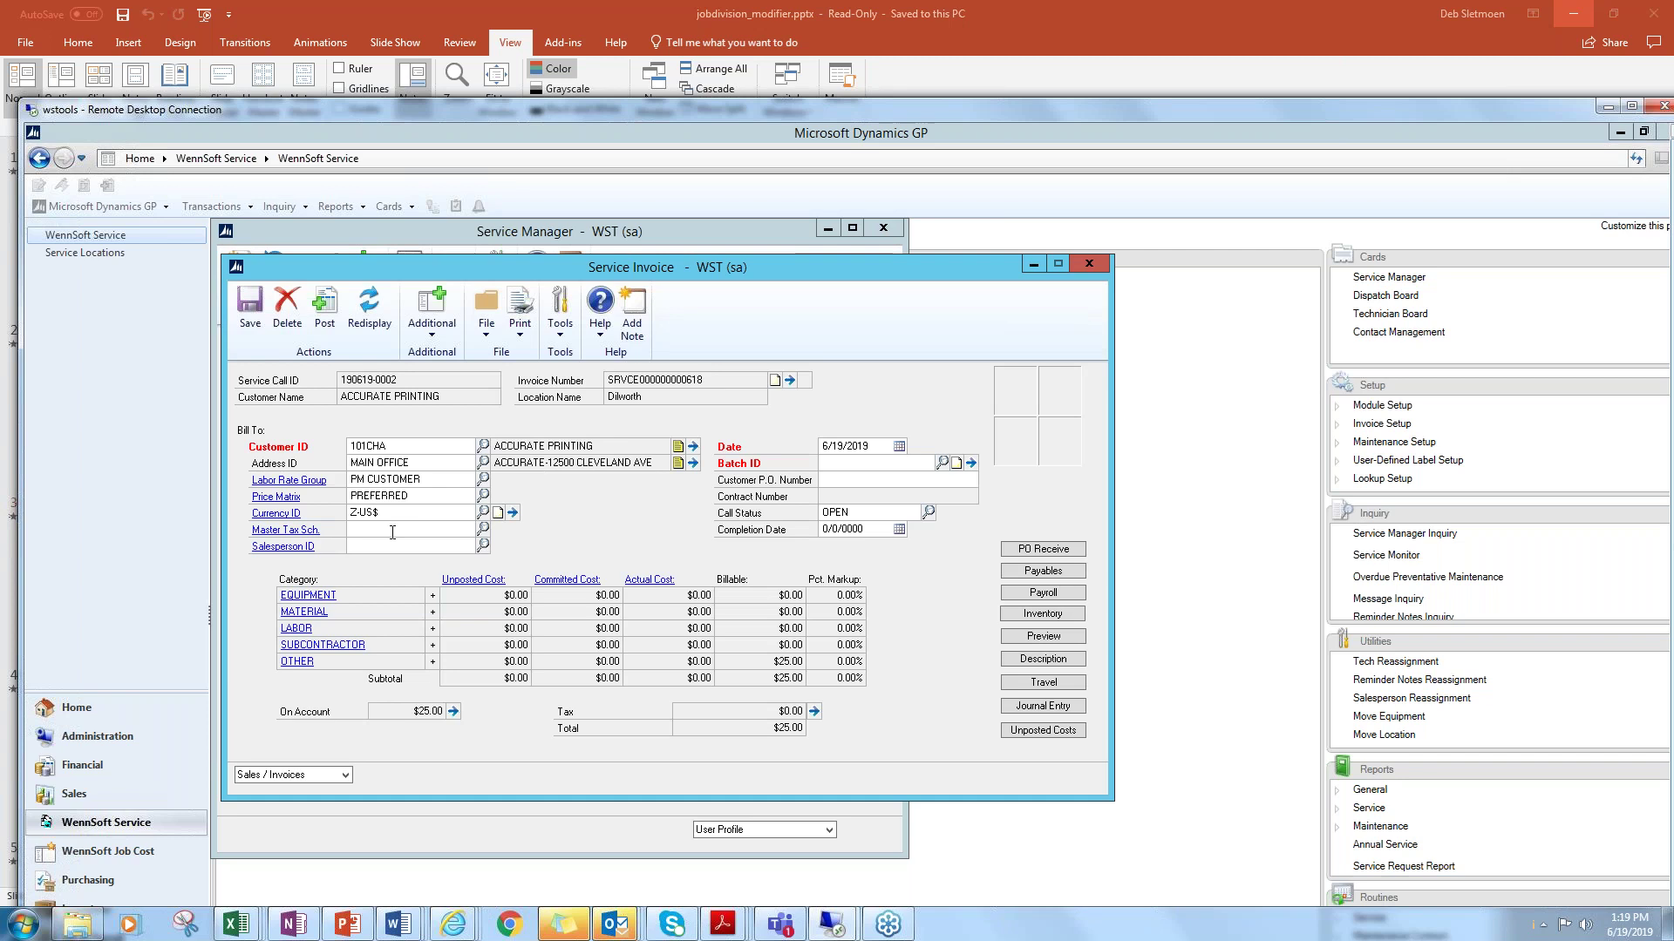
pyautogui.click(249, 310)
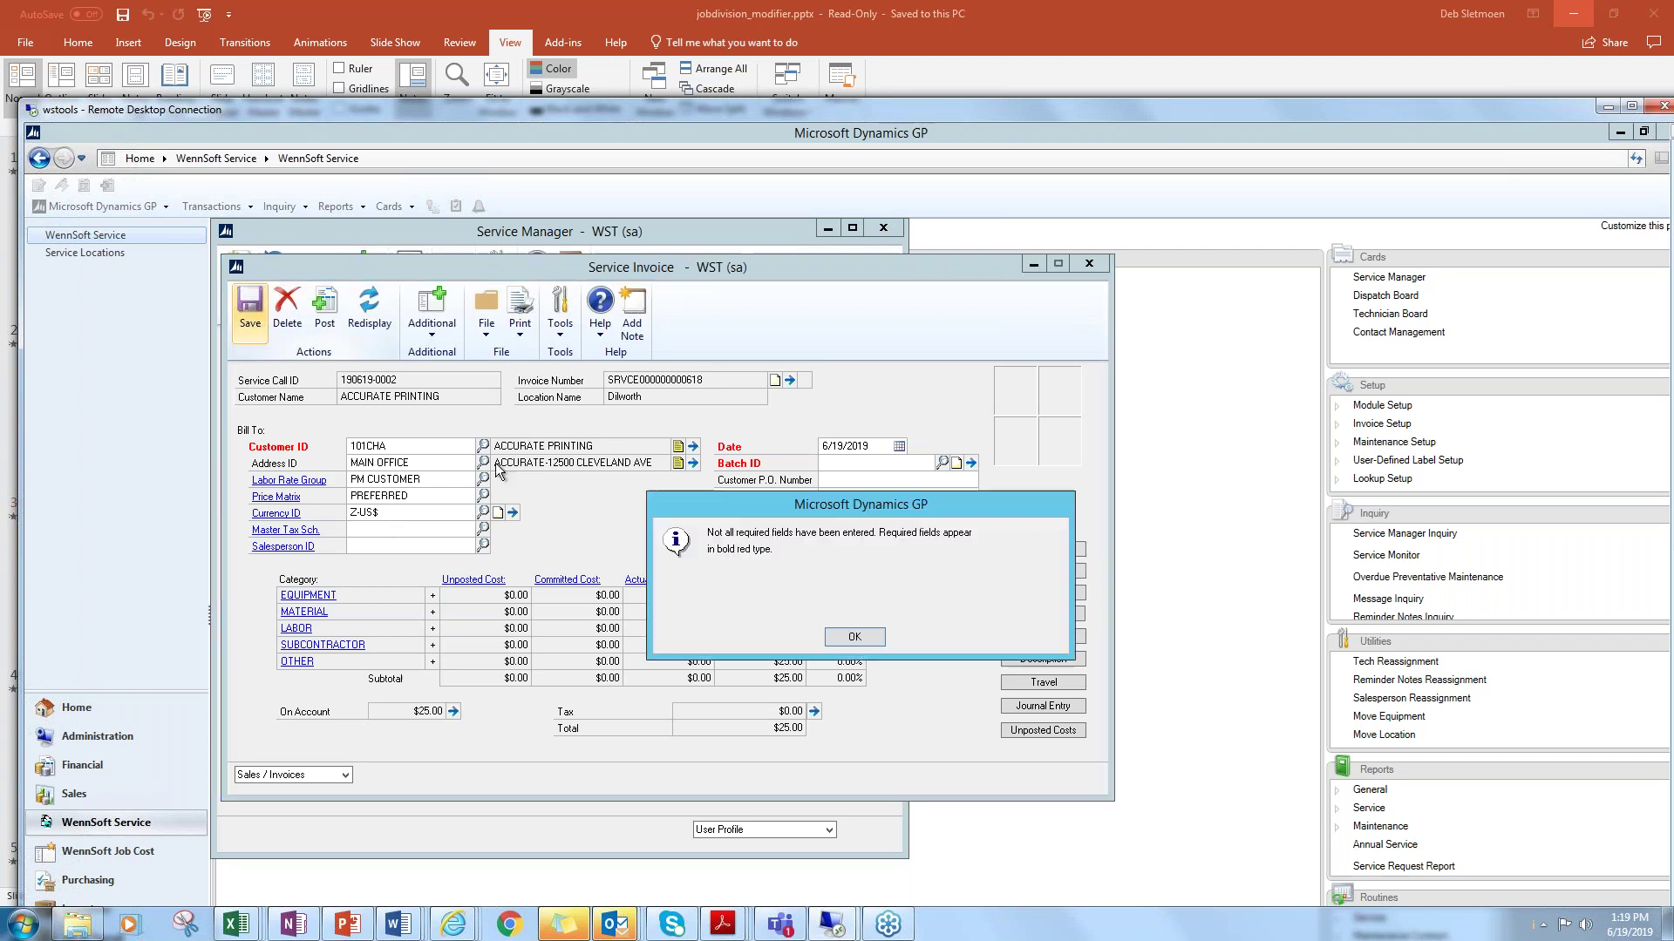
pyautogui.click(854, 638)
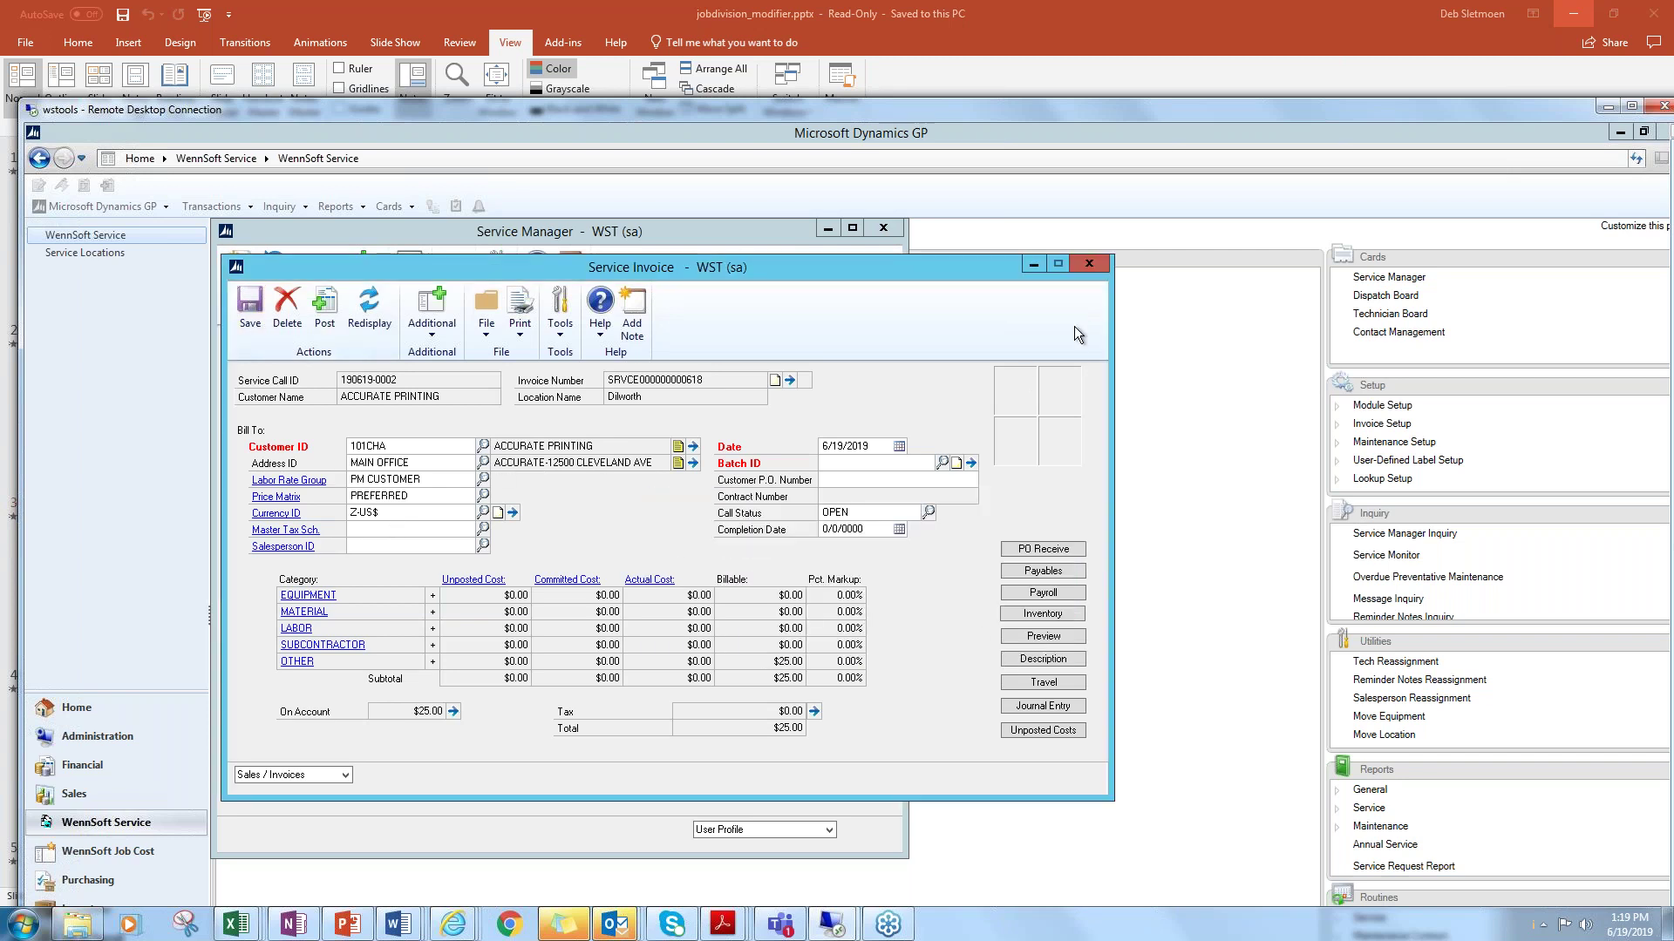
pyautogui.click(287, 307)
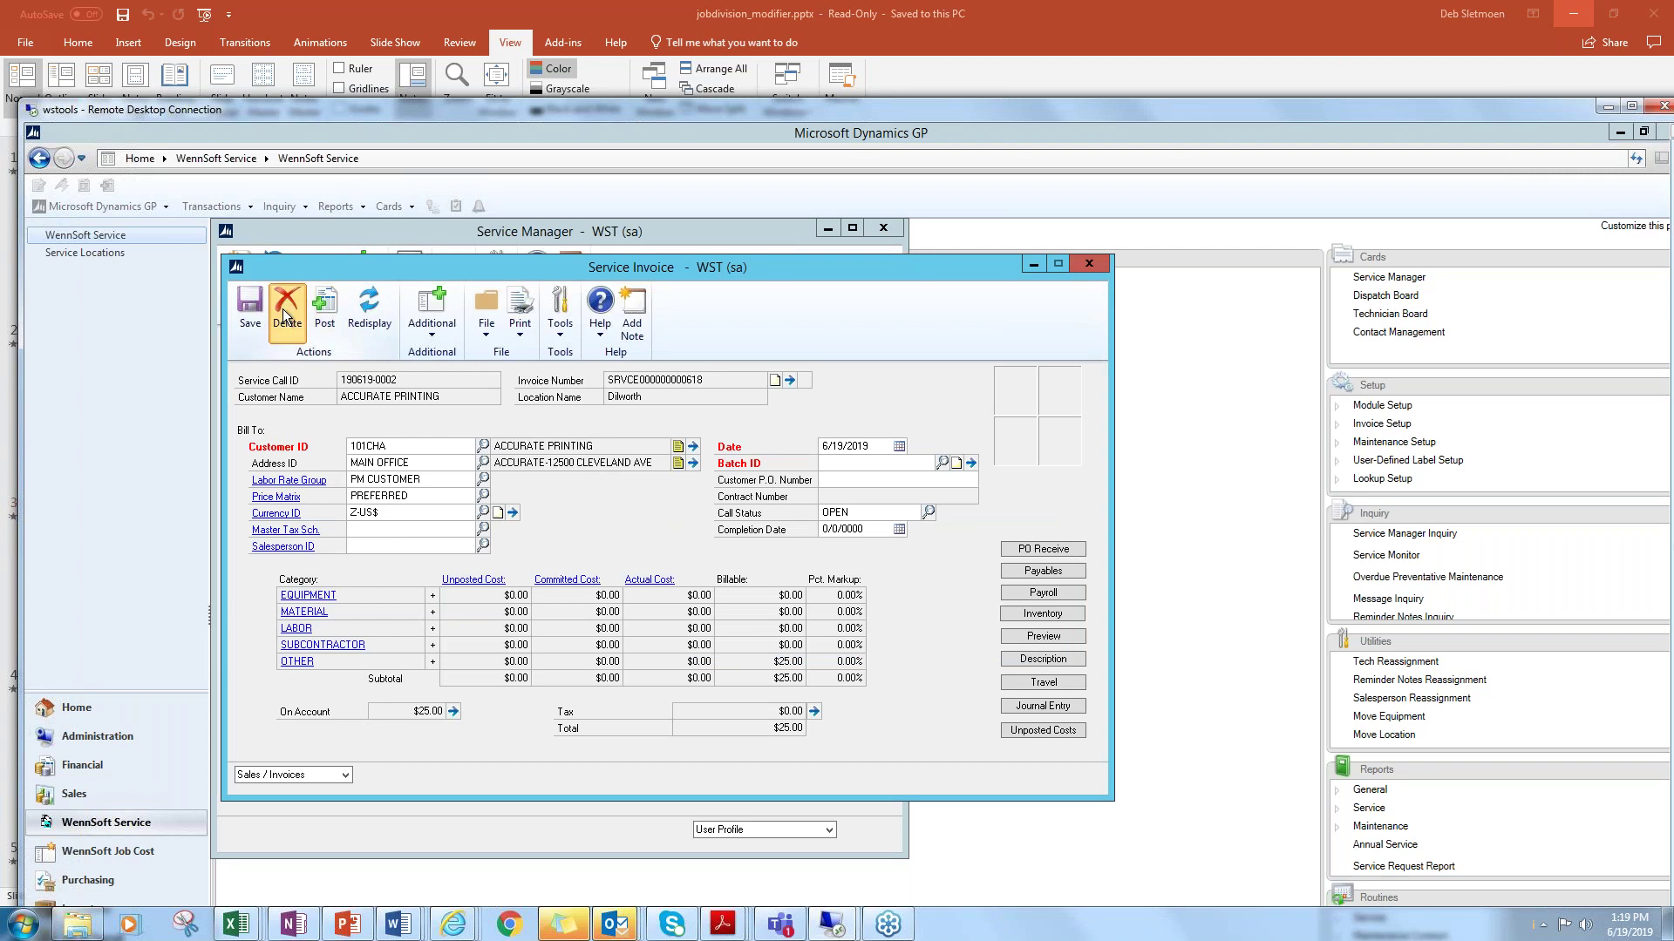
pyautogui.click(825, 636)
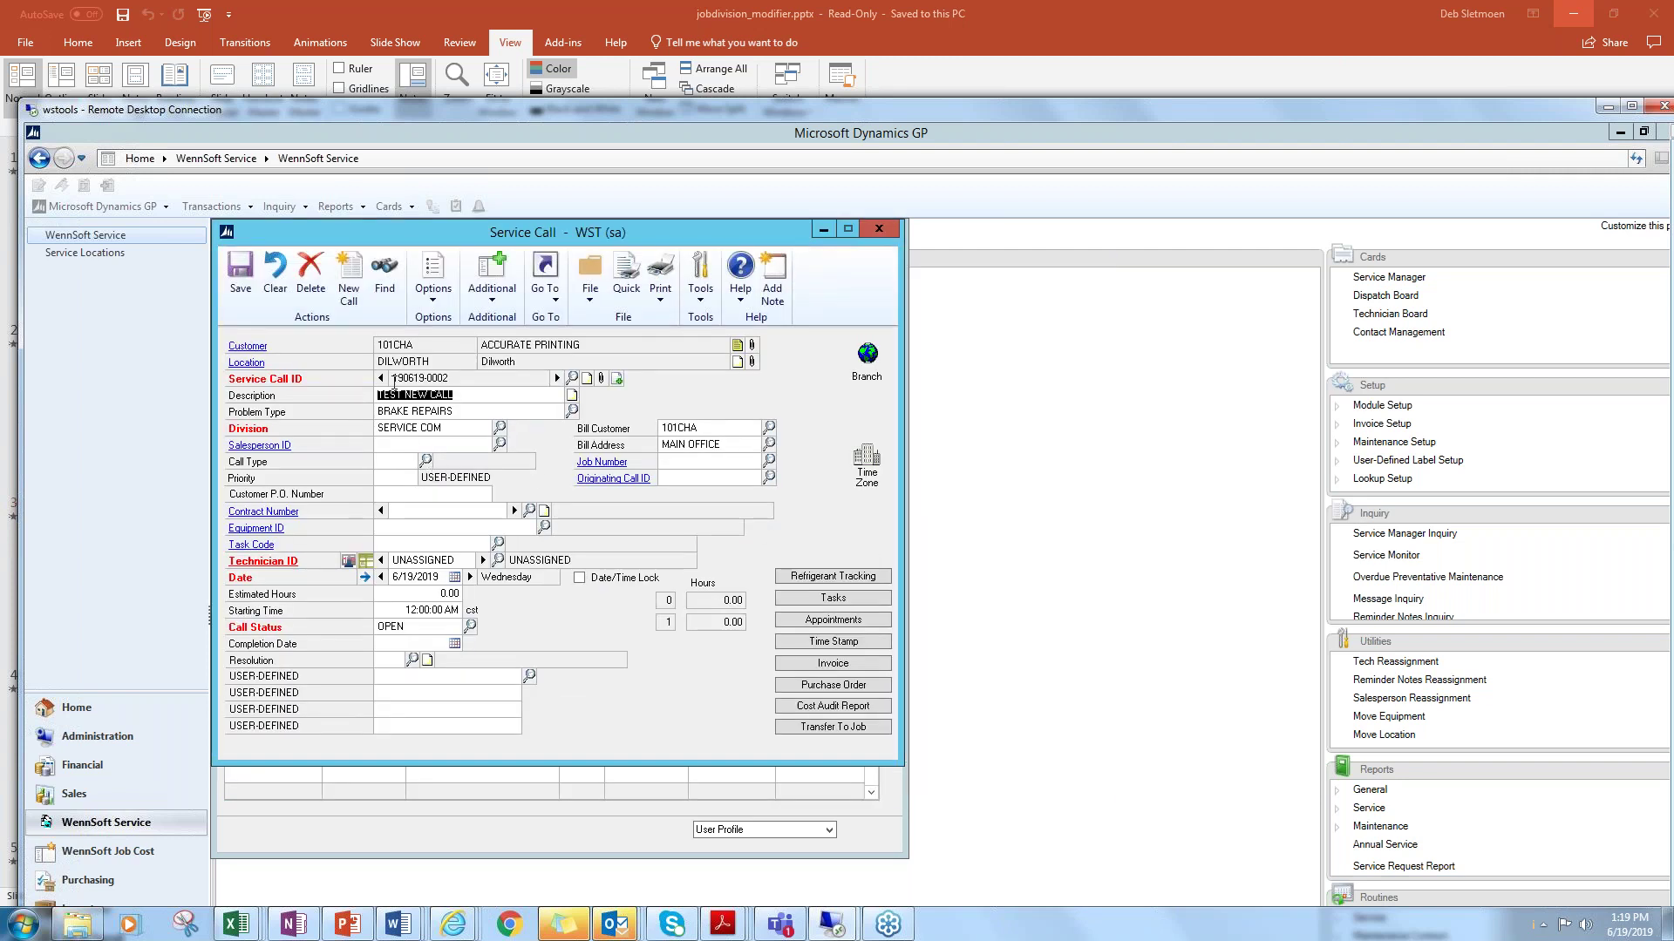
# Save and close the TEST NEW CALL service call, clear the customer from Service Manager, and close it with its Quick Find.
pyautogui.click(241, 272)
pyautogui.click(879, 229)
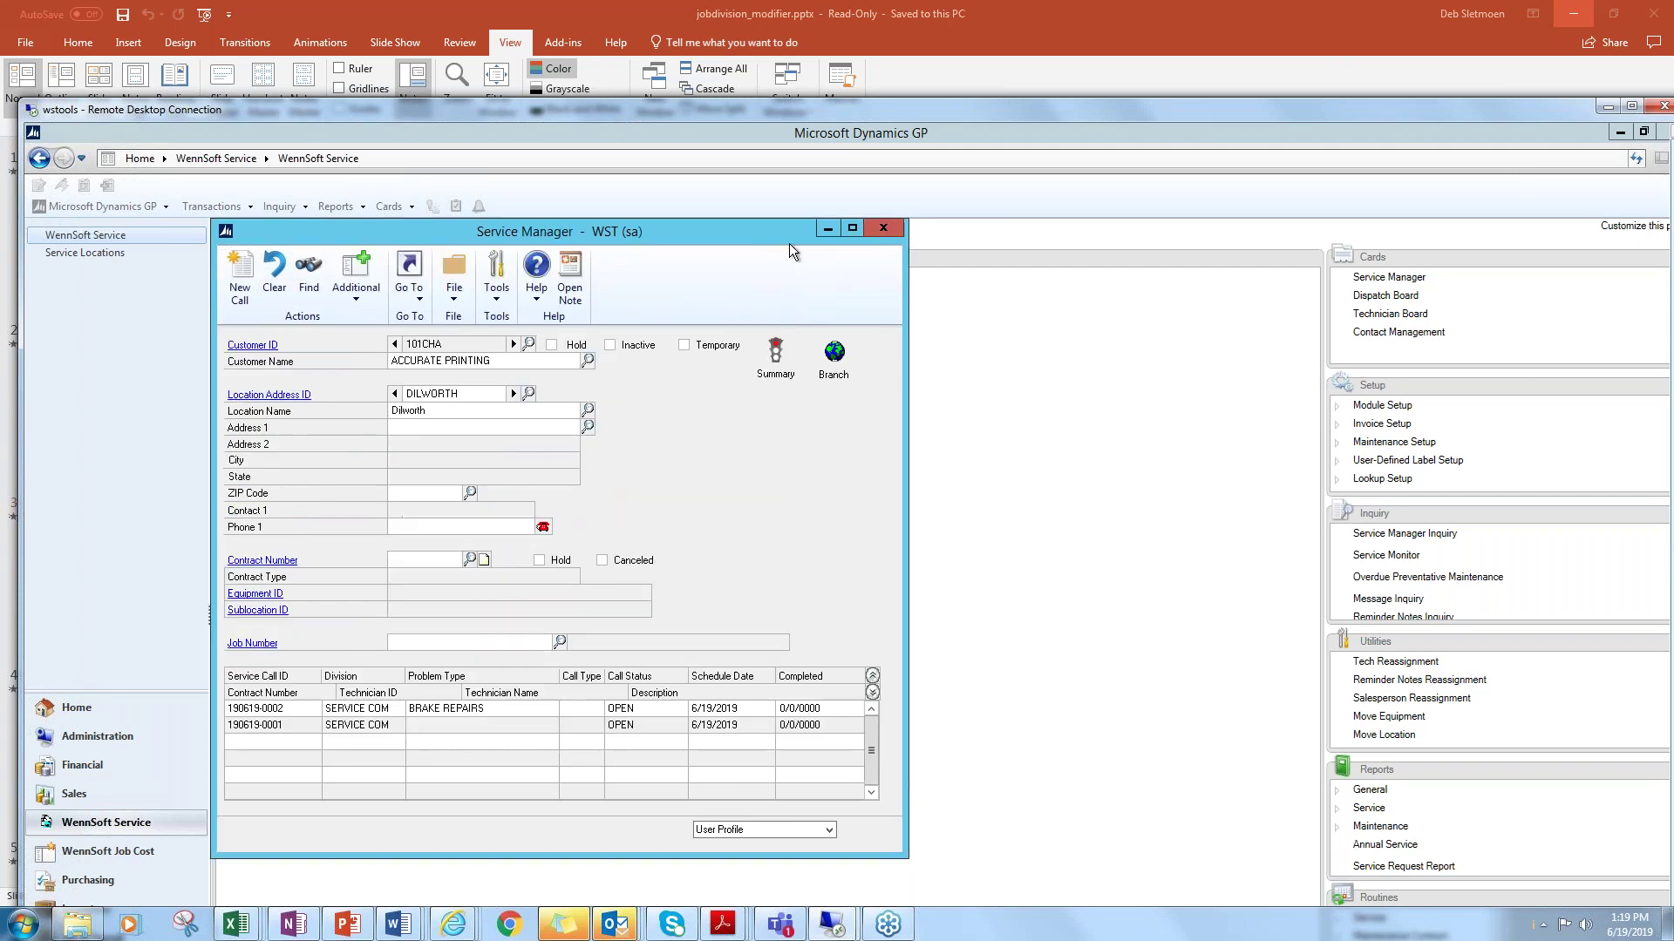
pyautogui.click(274, 274)
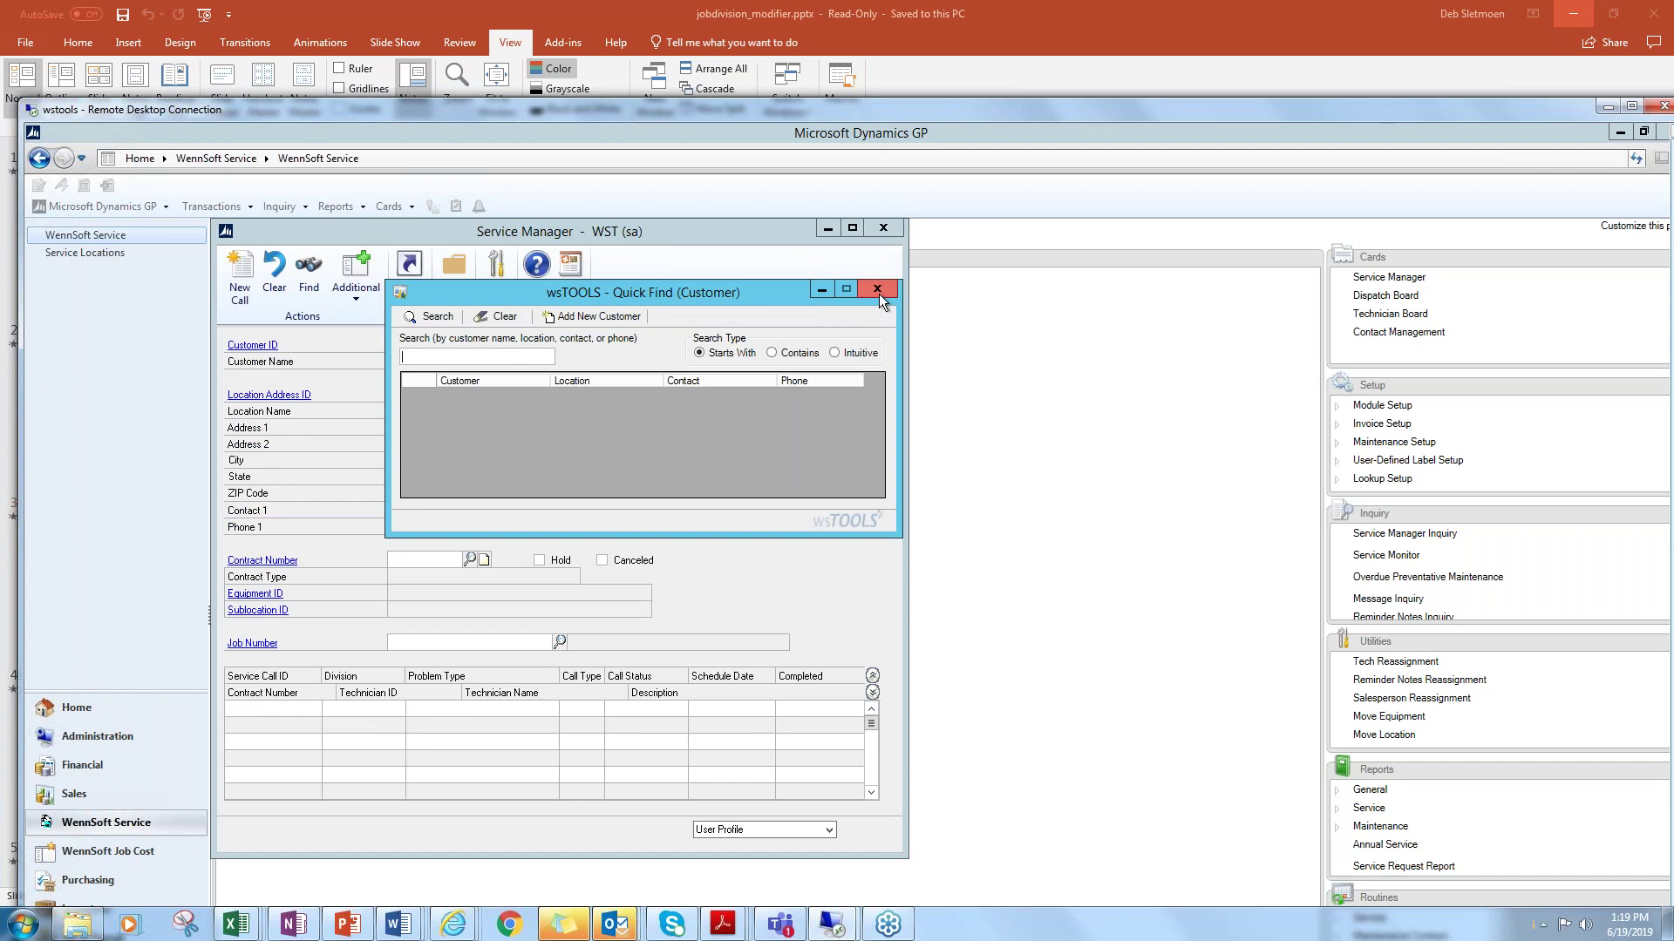
pyautogui.click(879, 295)
pyautogui.click(719, 186)
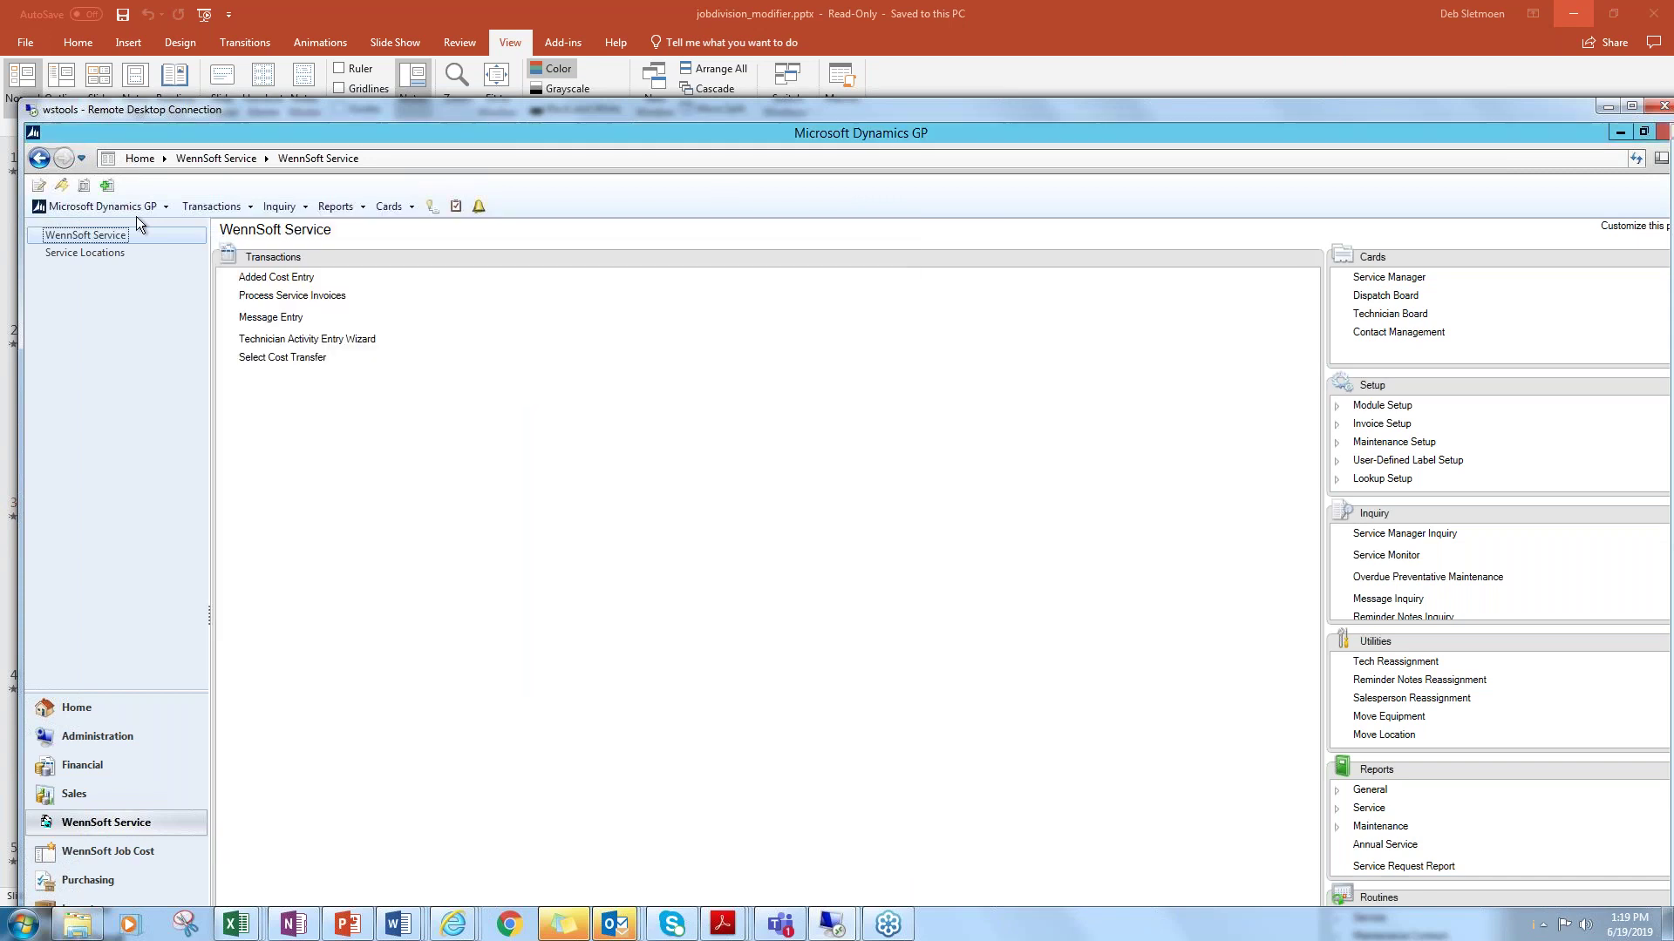
# Open the Customer Combiner and Modifier sales utility and set it to Customer Modifier.
pyautogui.click(111, 209)
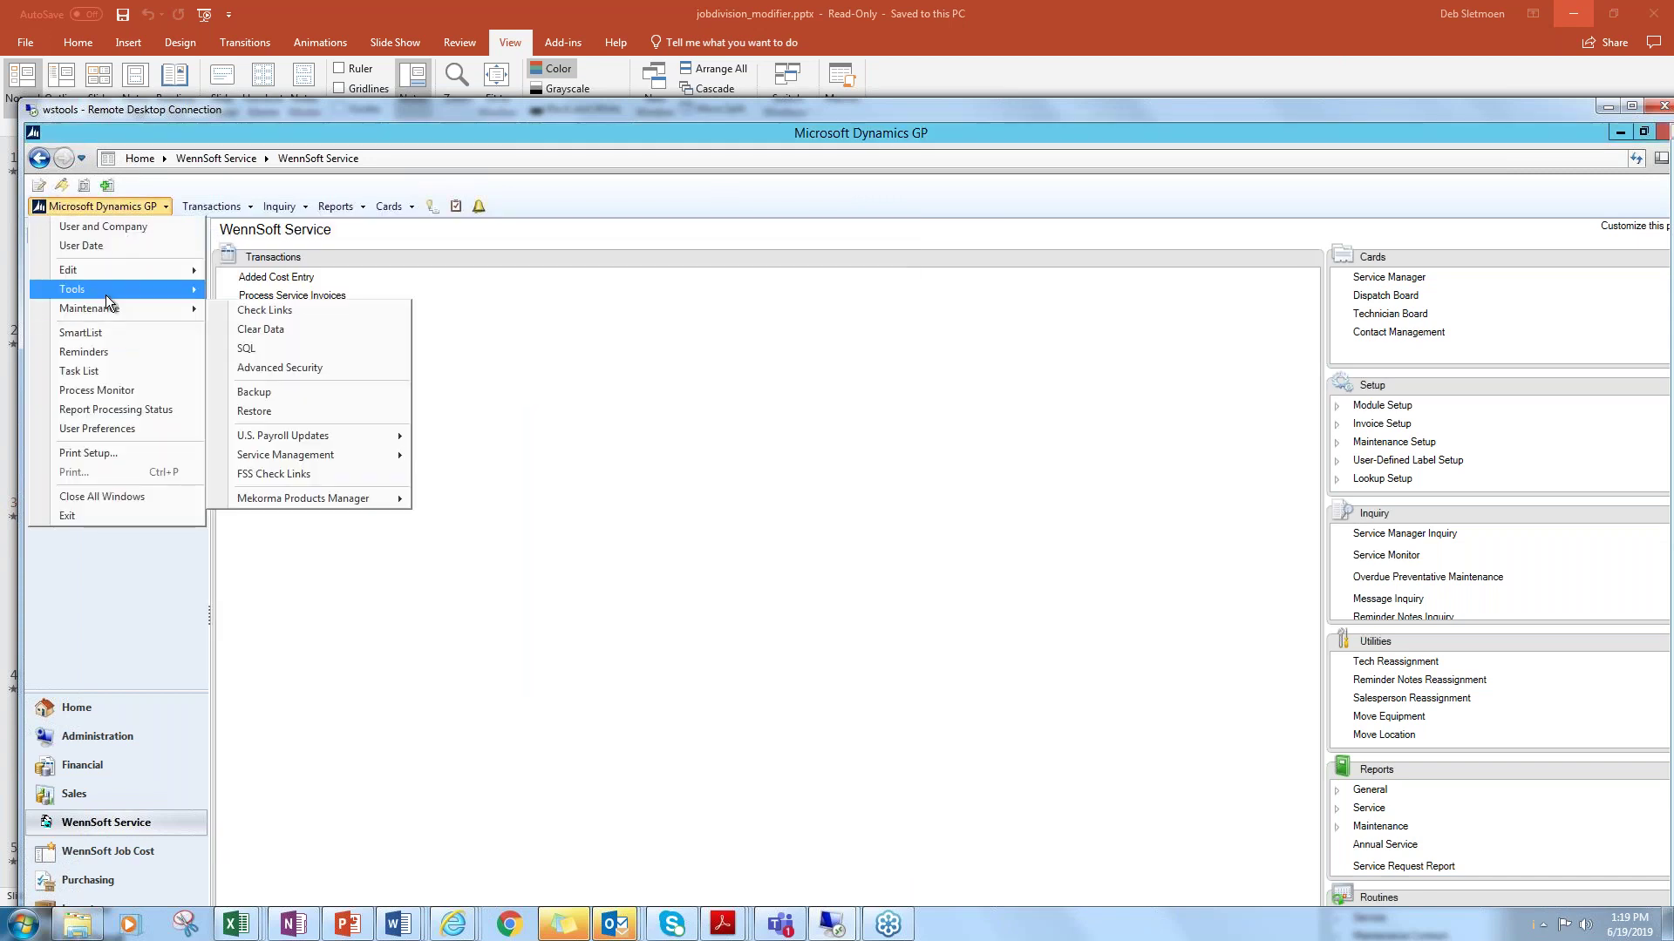
pyautogui.moveTo(107, 293)
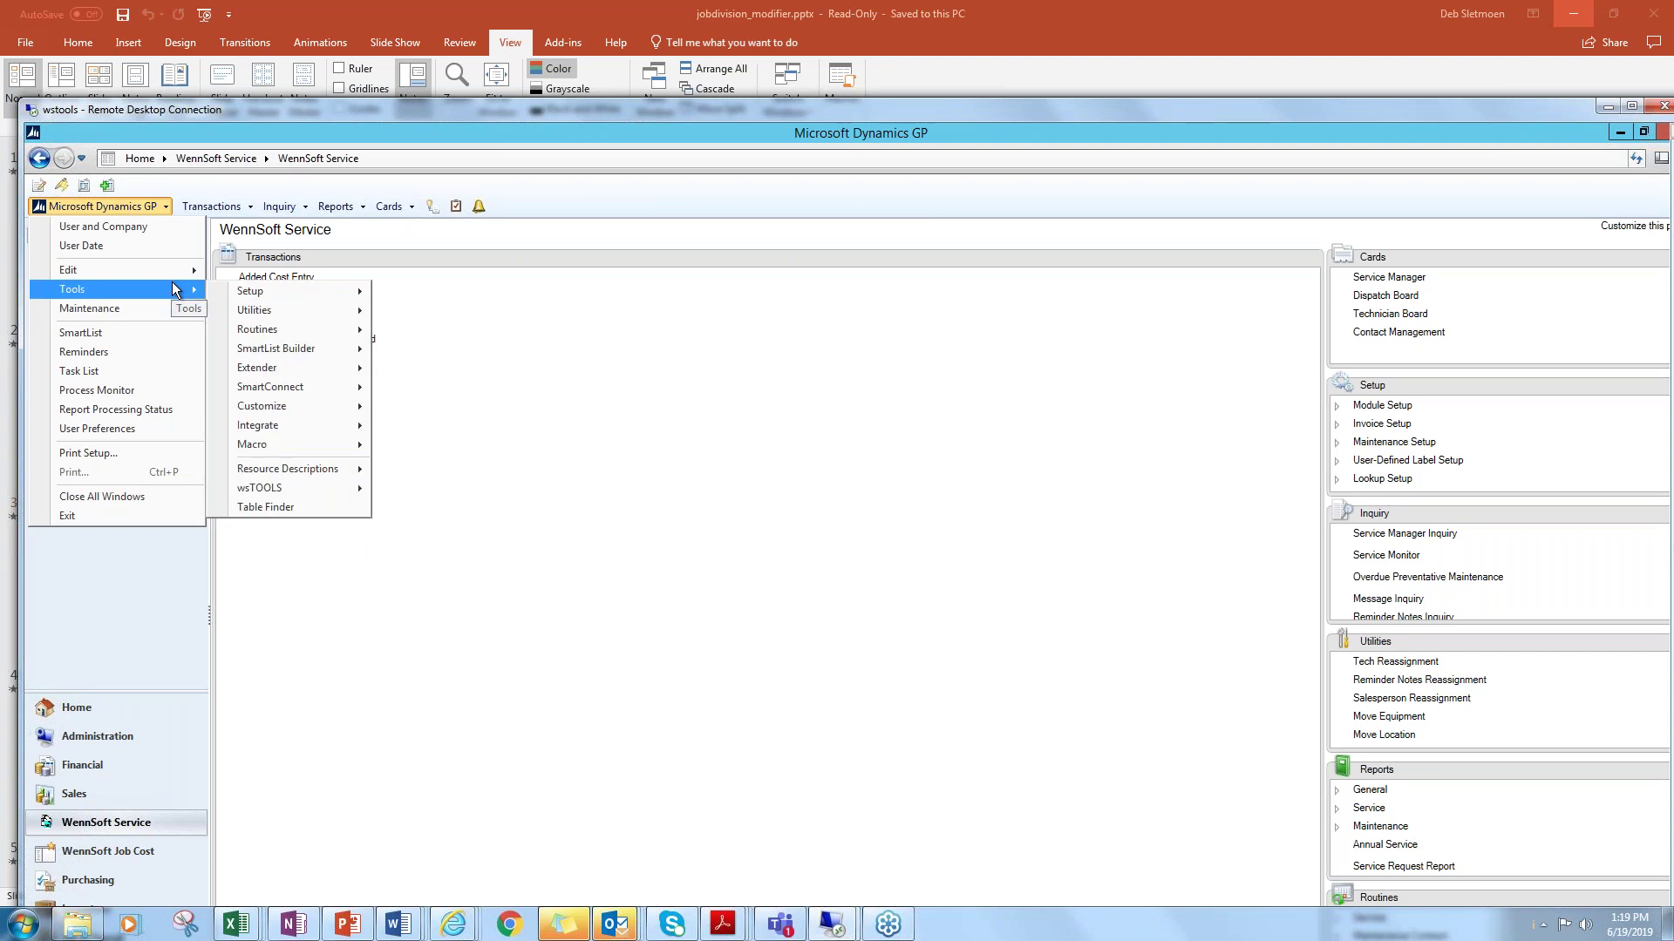
pyautogui.moveTo(288, 328)
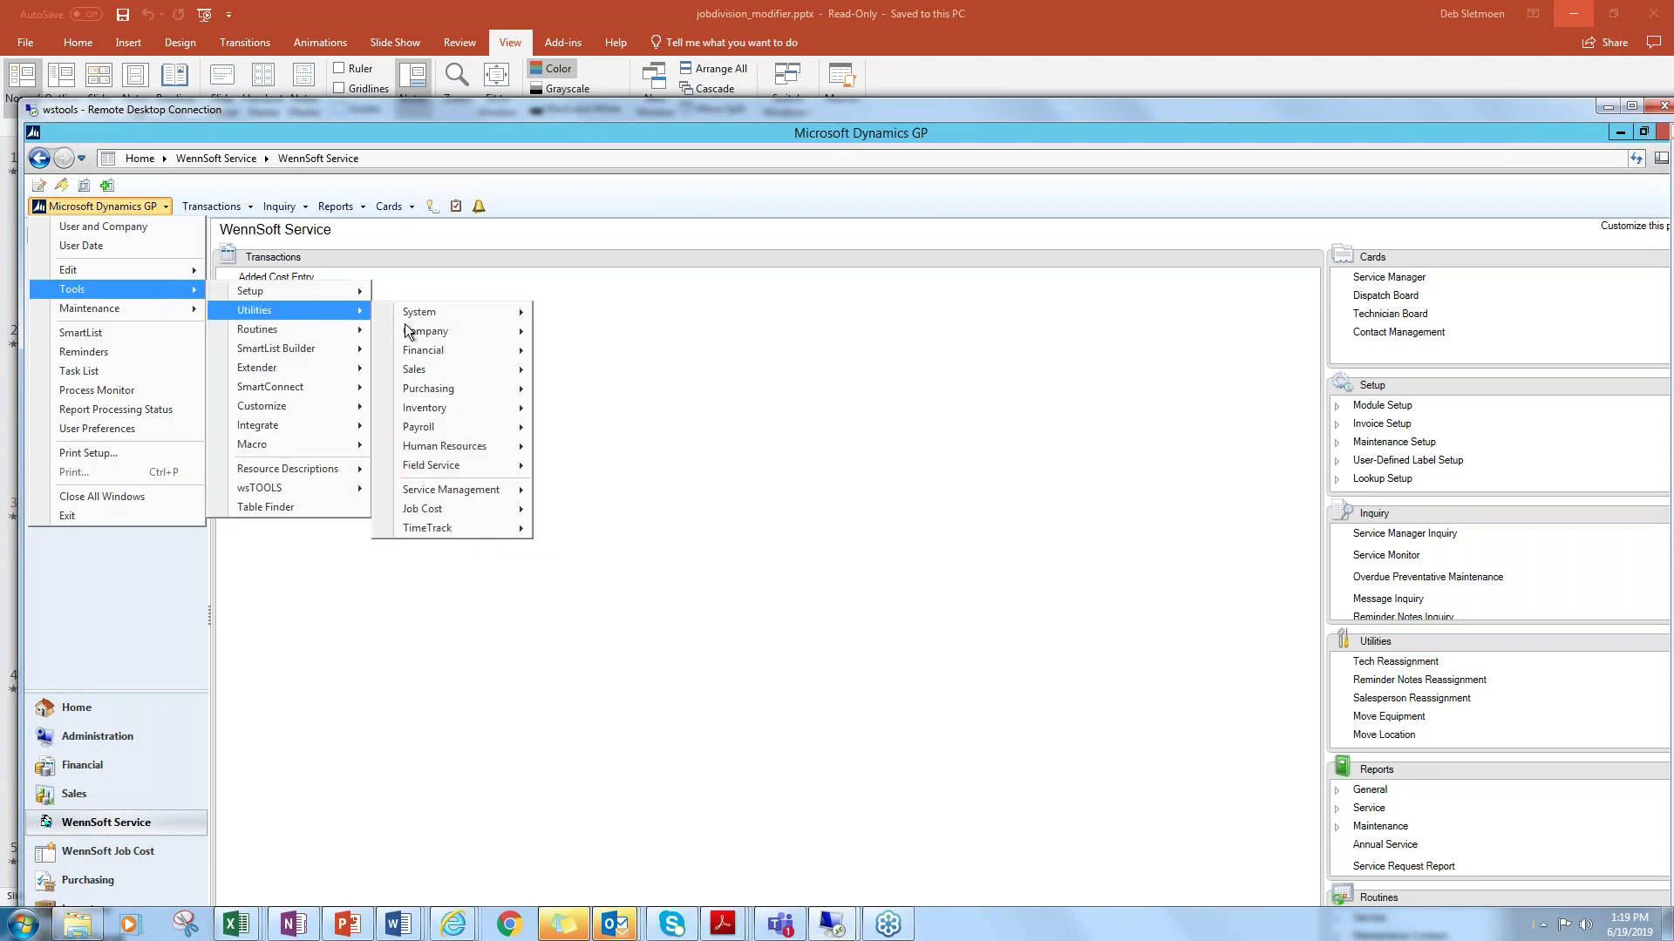
pyautogui.moveTo(422, 373)
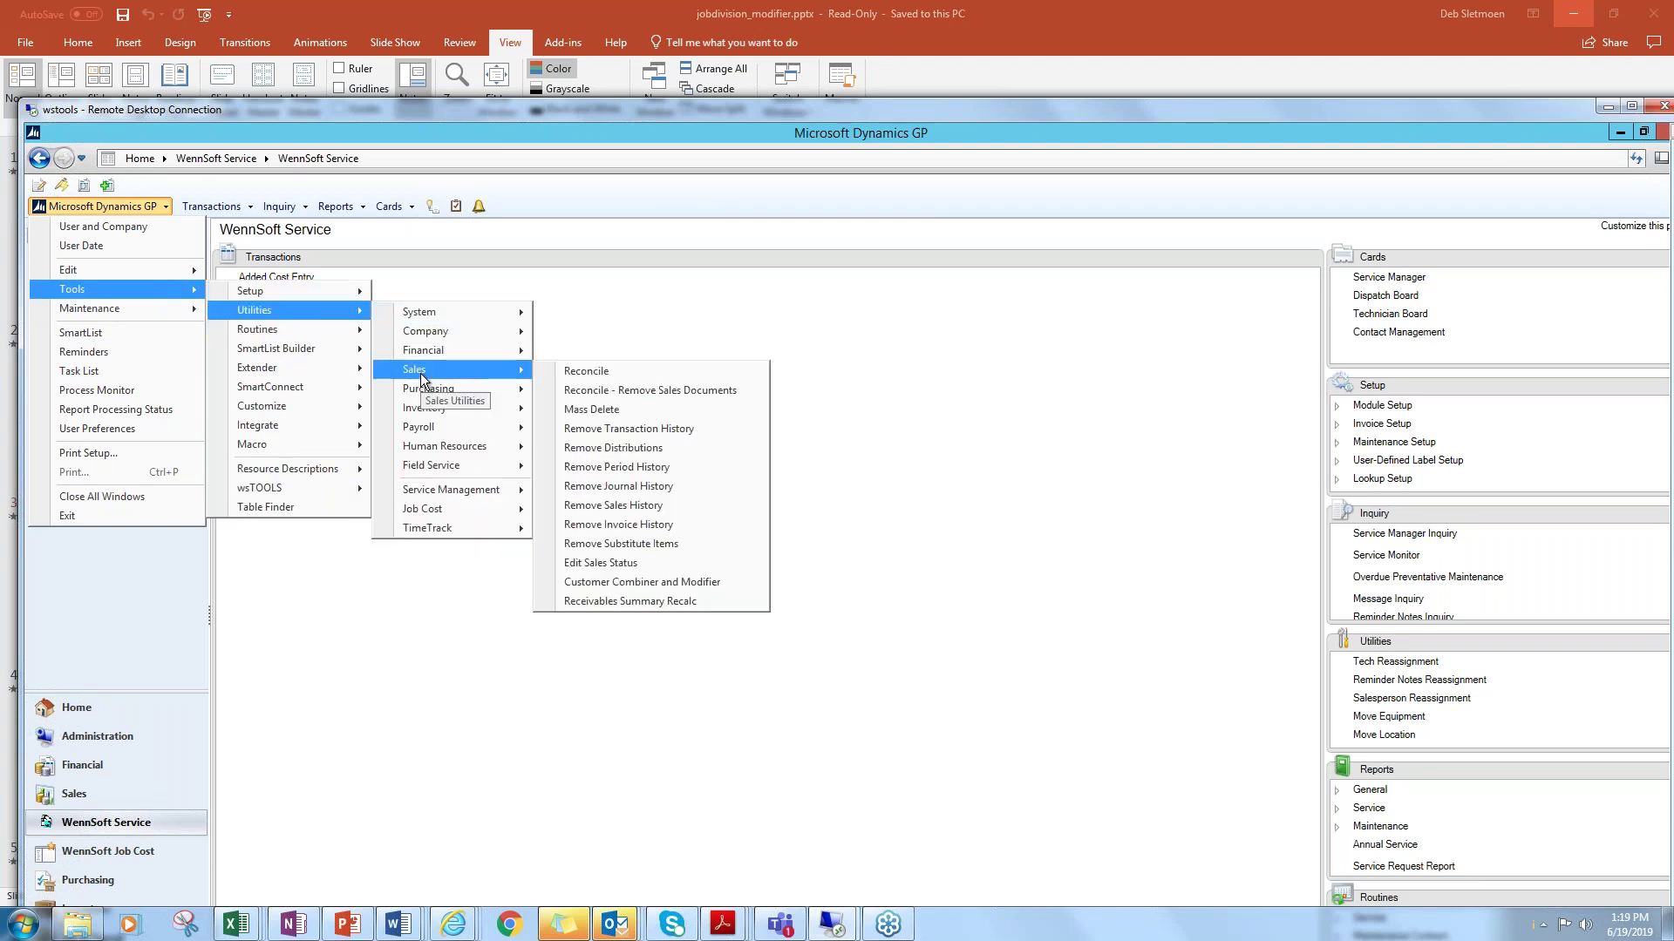
pyautogui.click(637, 581)
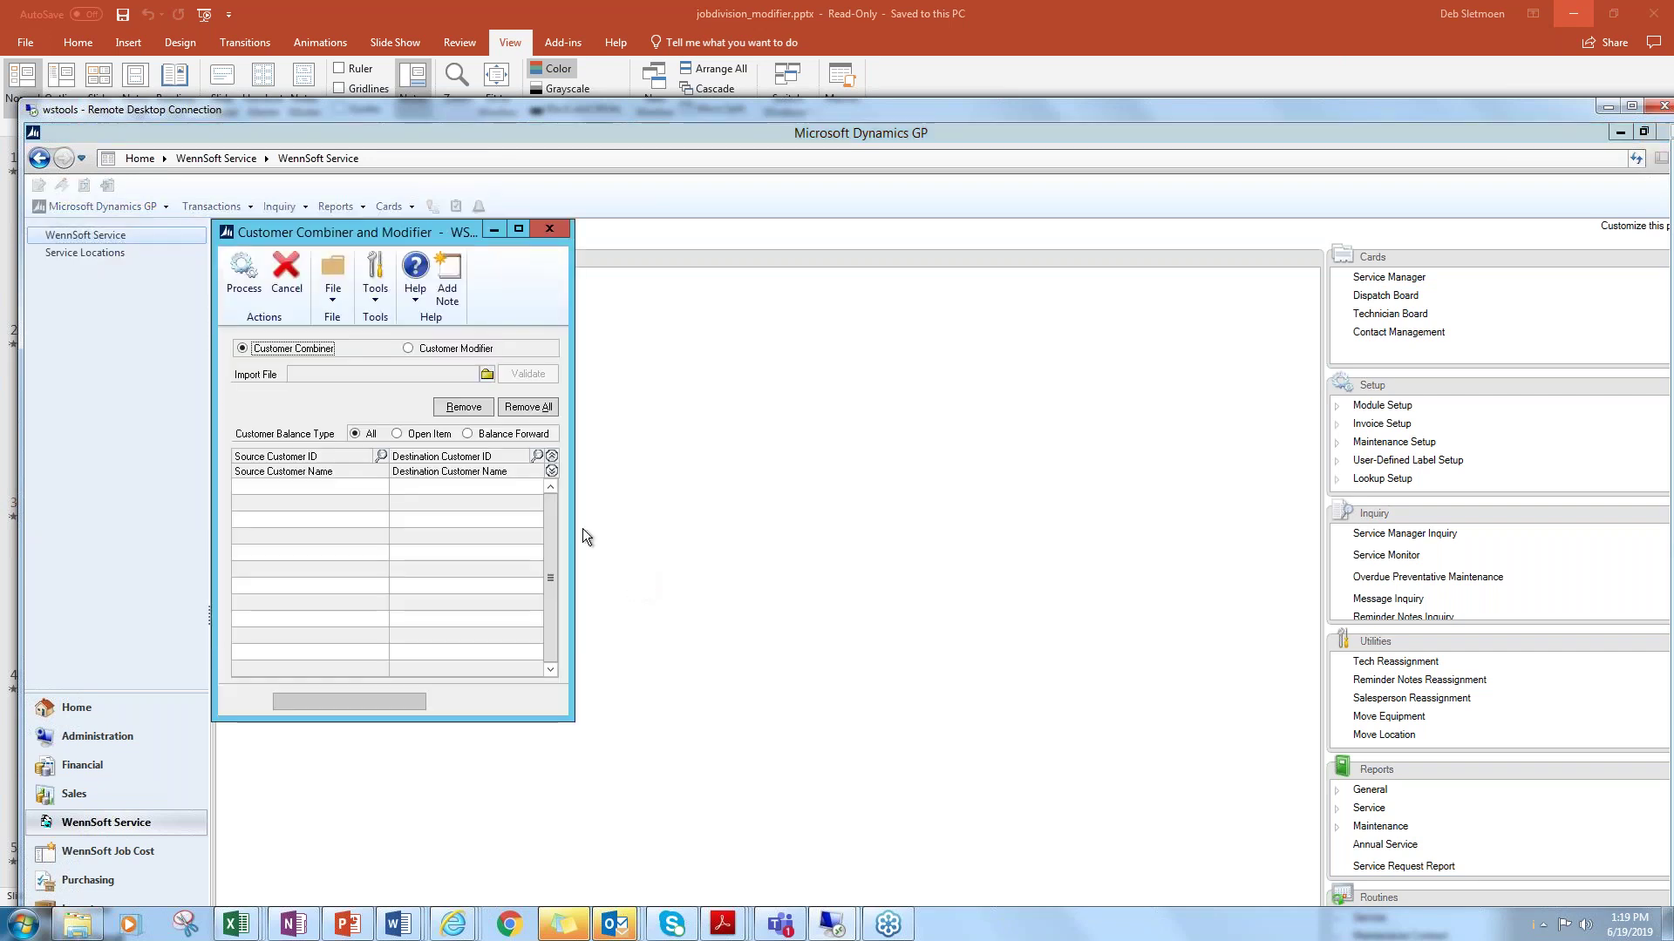
pyautogui.click(412, 348)
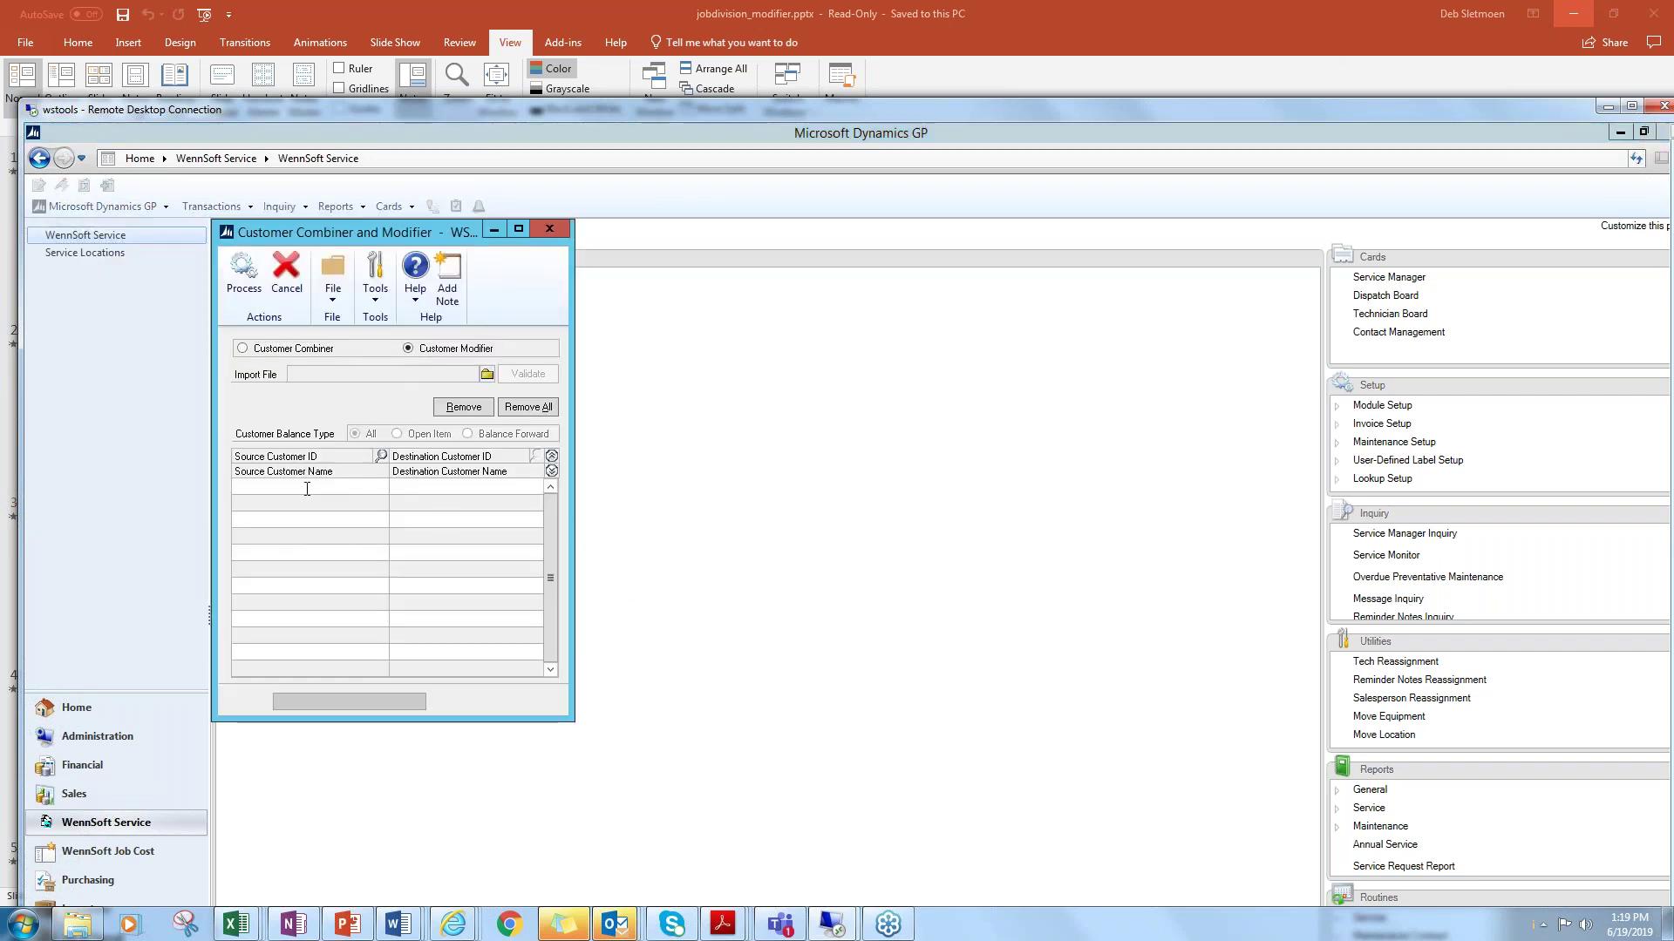
# Select Accurate Printing as the source customer, enter its new destination customer ID, and process the change past the backup reminder.
pyautogui.write('101')
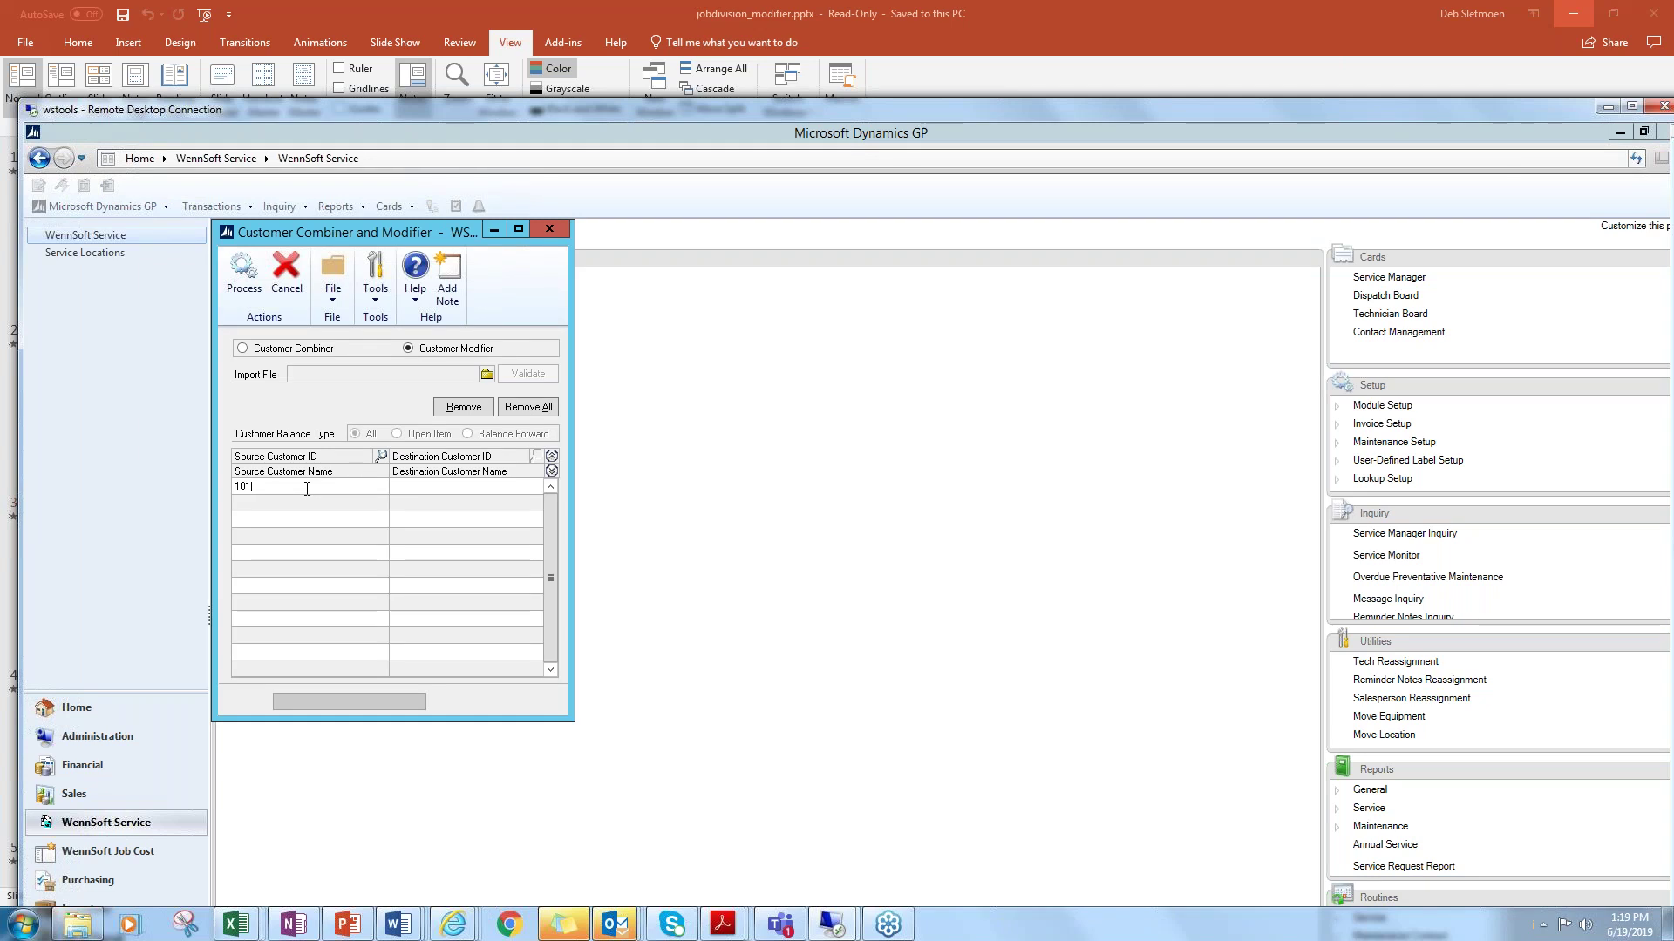
pyautogui.press('Tab')
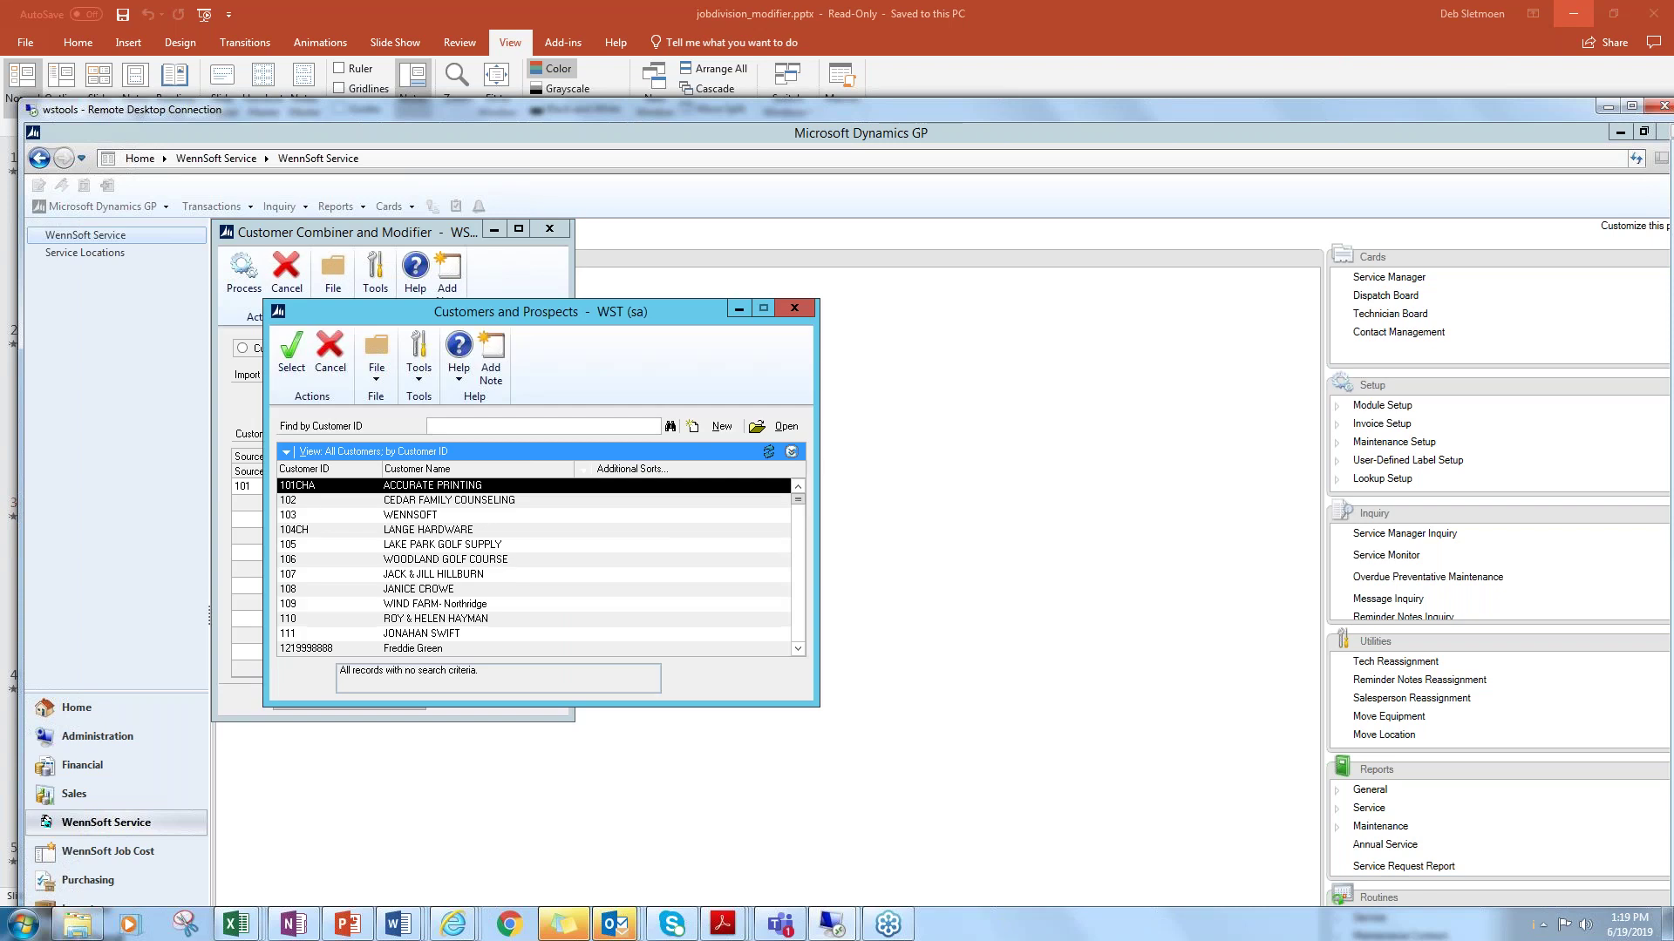
pyautogui.doubleClick(328, 484)
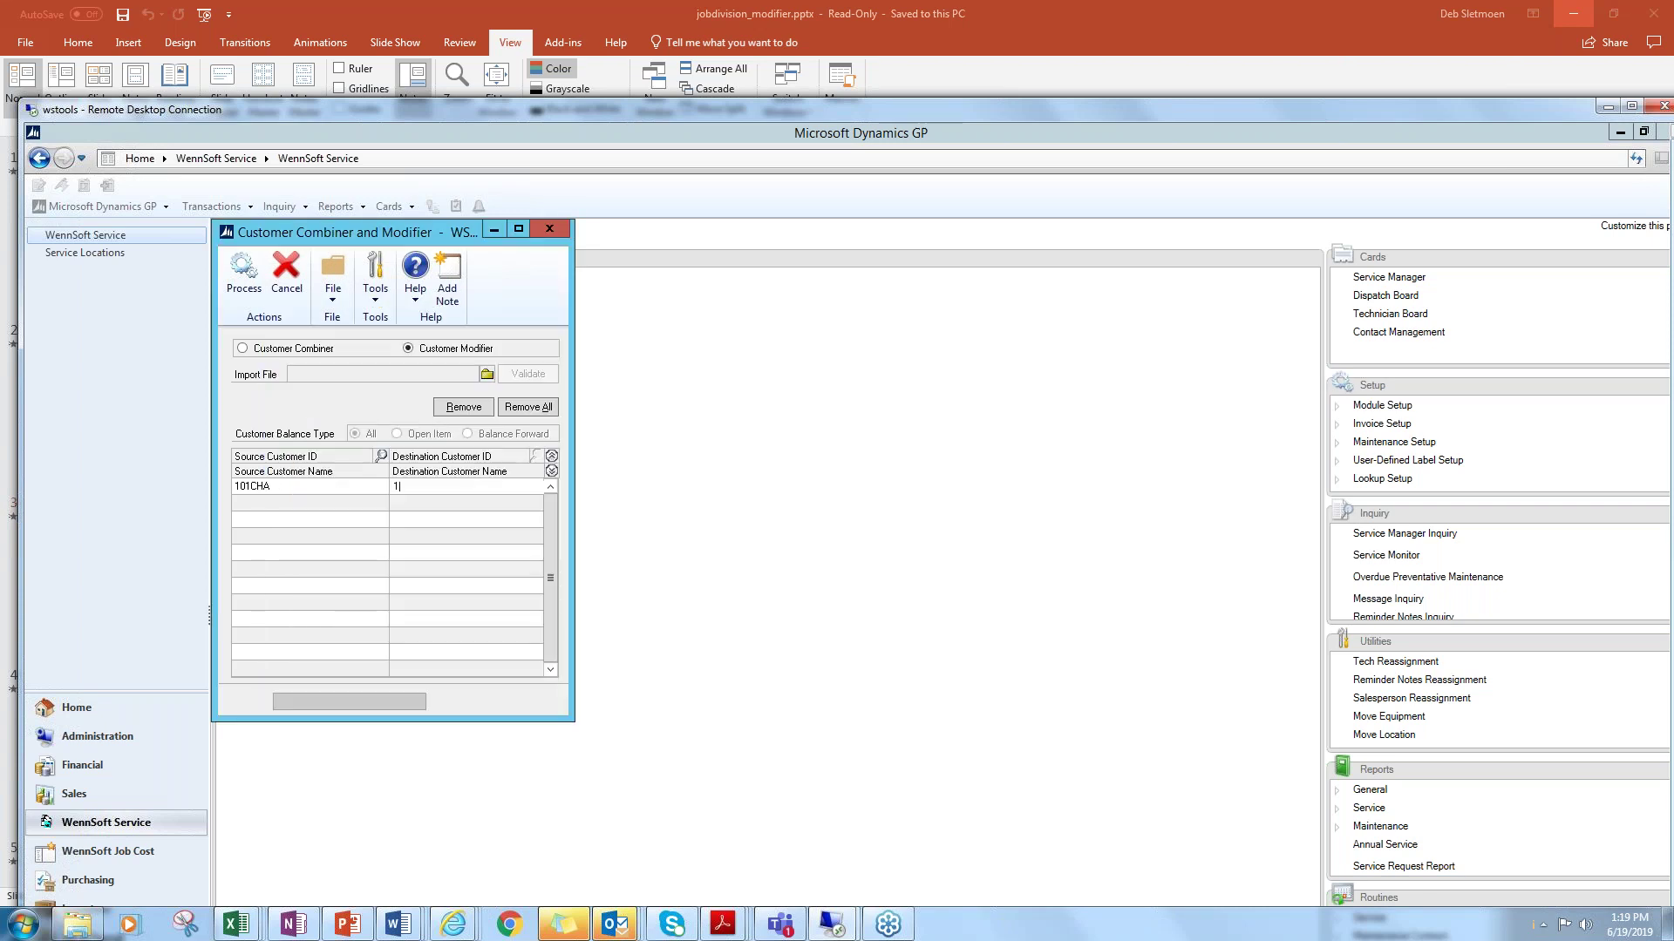
pyautogui.write('101NEW')
pyautogui.click(244, 274)
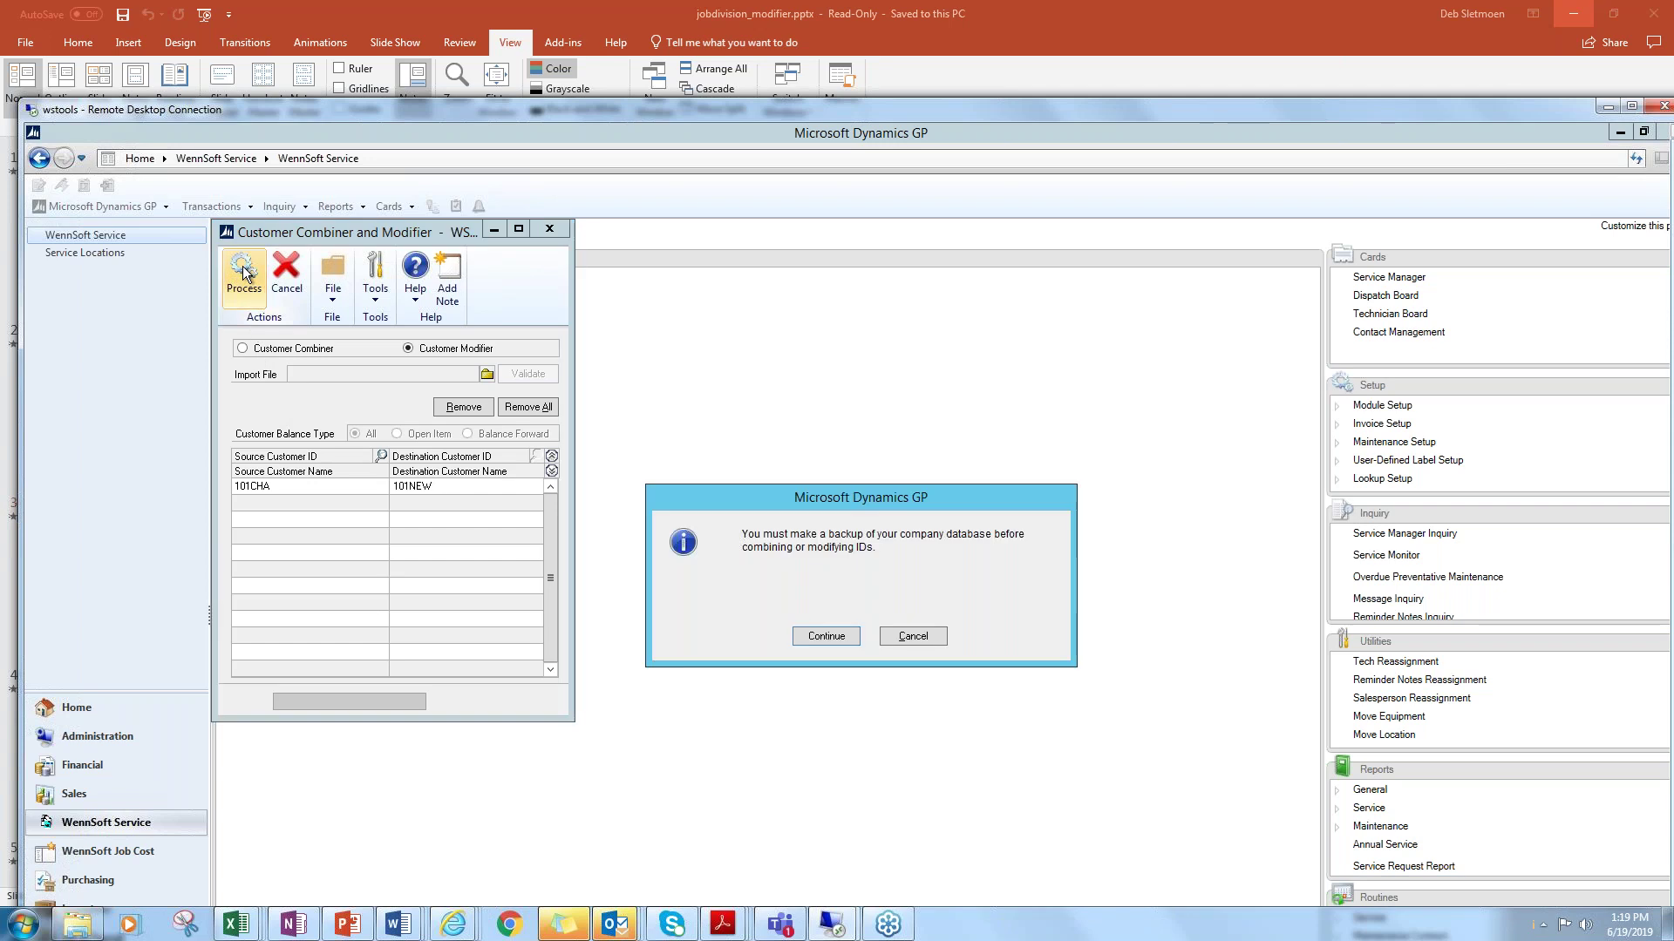
pyautogui.click(824, 636)
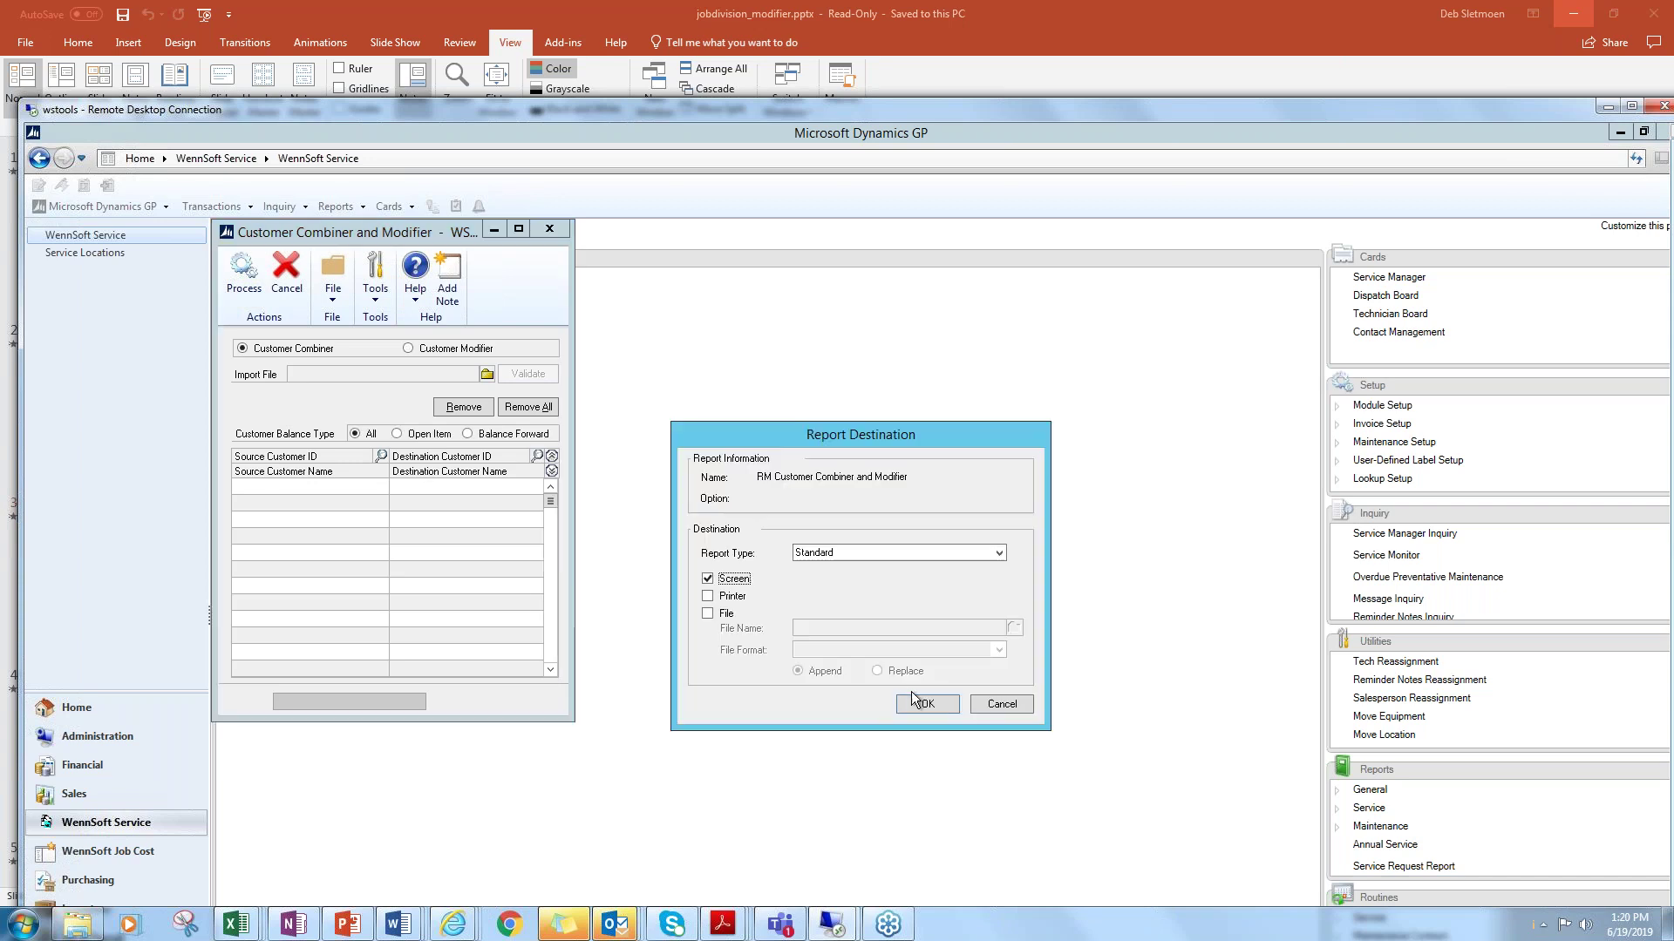
# Output the modifier report to the screen, review the source and destination IDs, and close the report and utility.
pyautogui.click(921, 707)
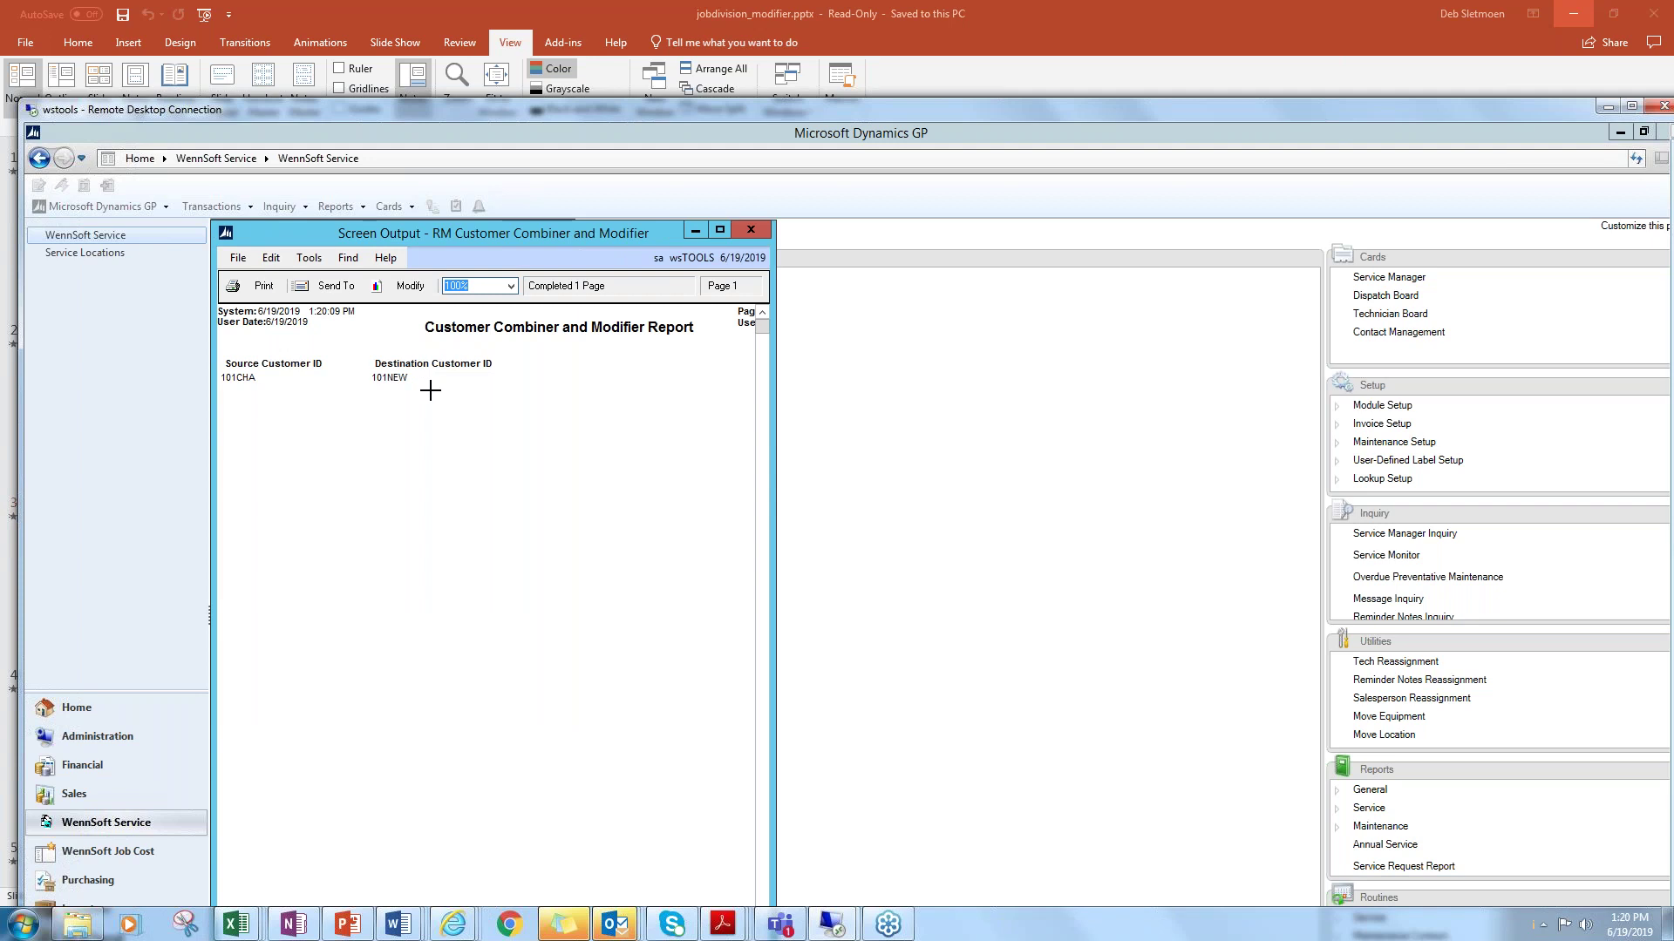
pyautogui.click(751, 230)
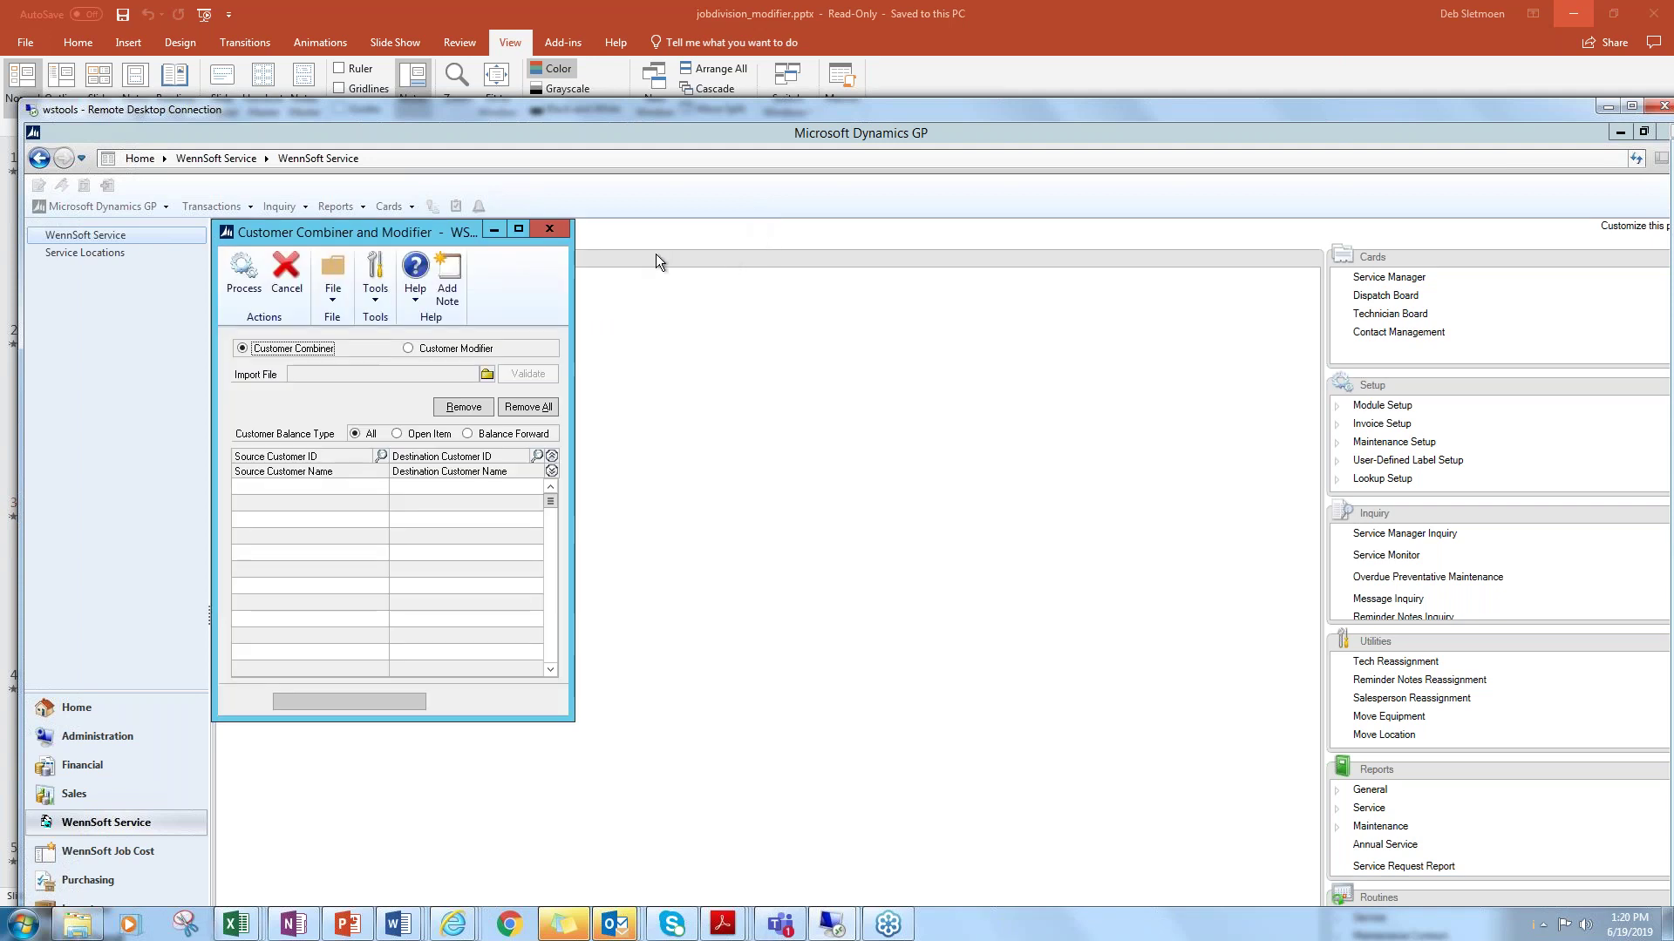
pyautogui.click(549, 228)
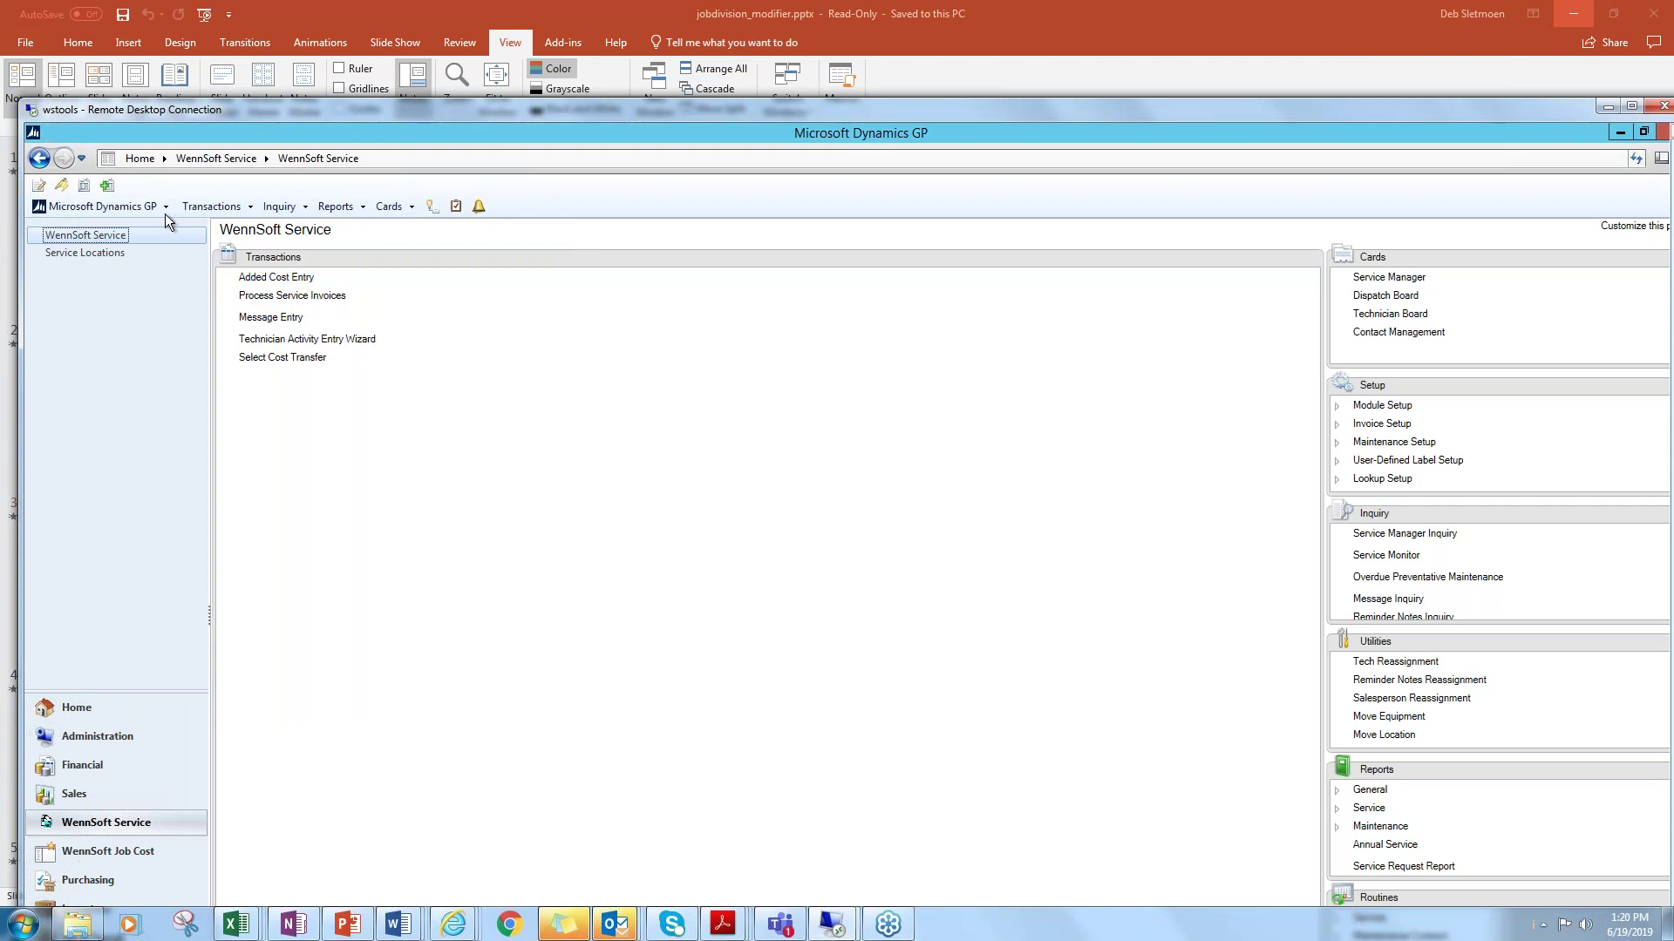
# Open Service Manager and load Accurate Printing's Dilworth location through the customer lookup.
pyautogui.click(382, 209)
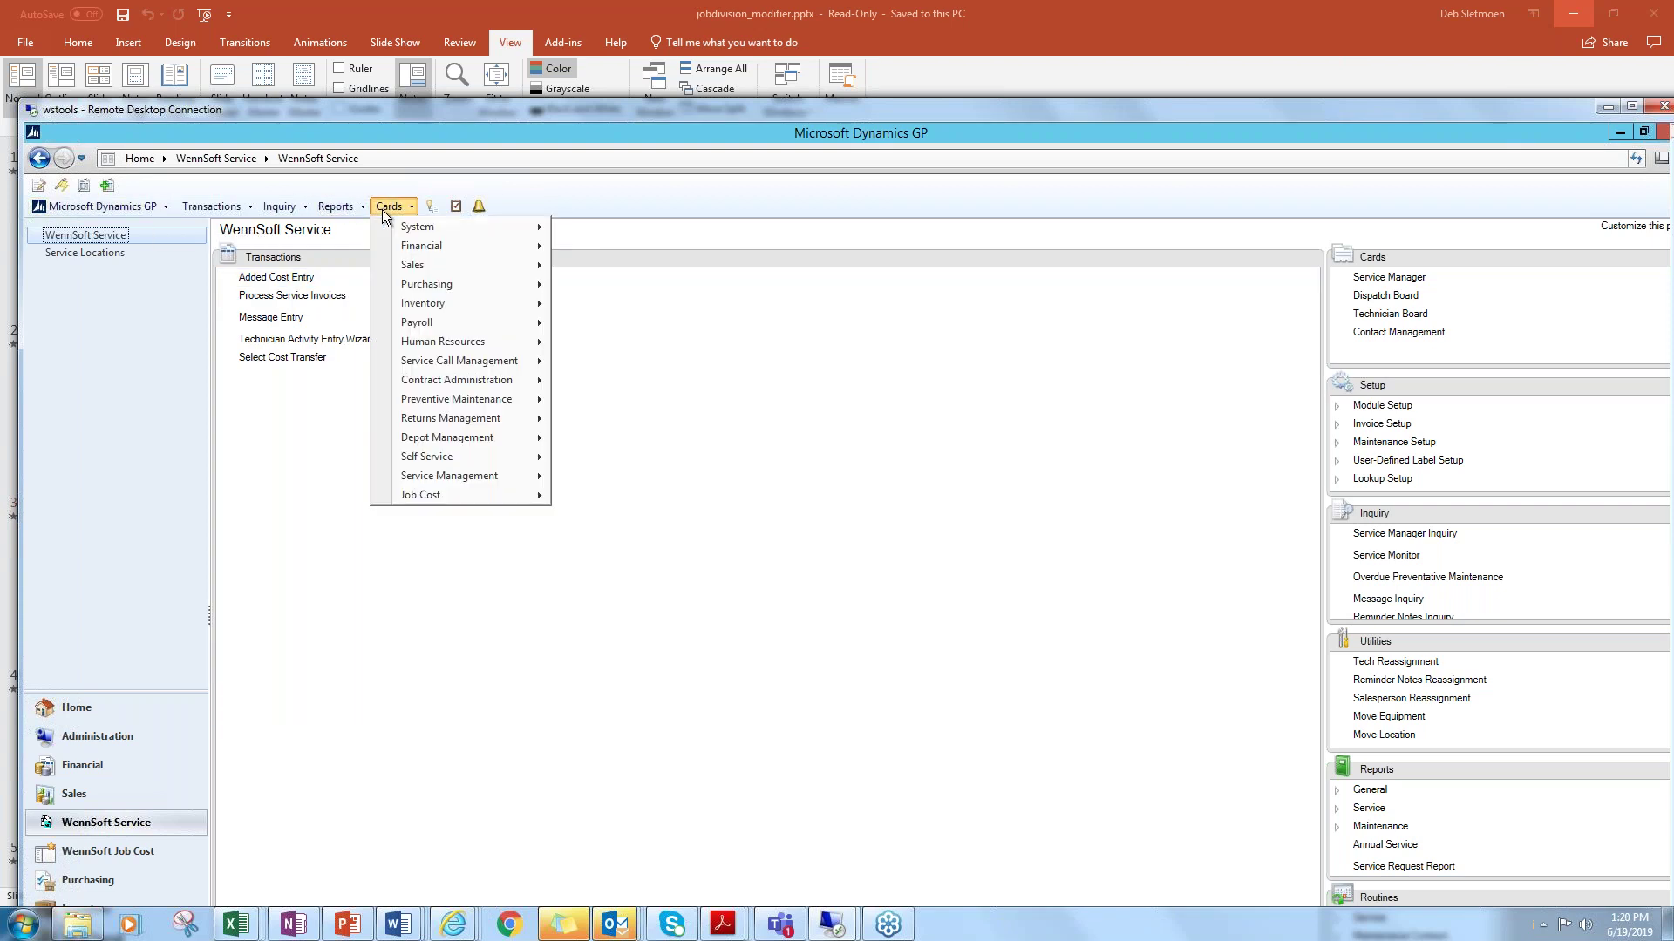
pyautogui.moveTo(438, 480)
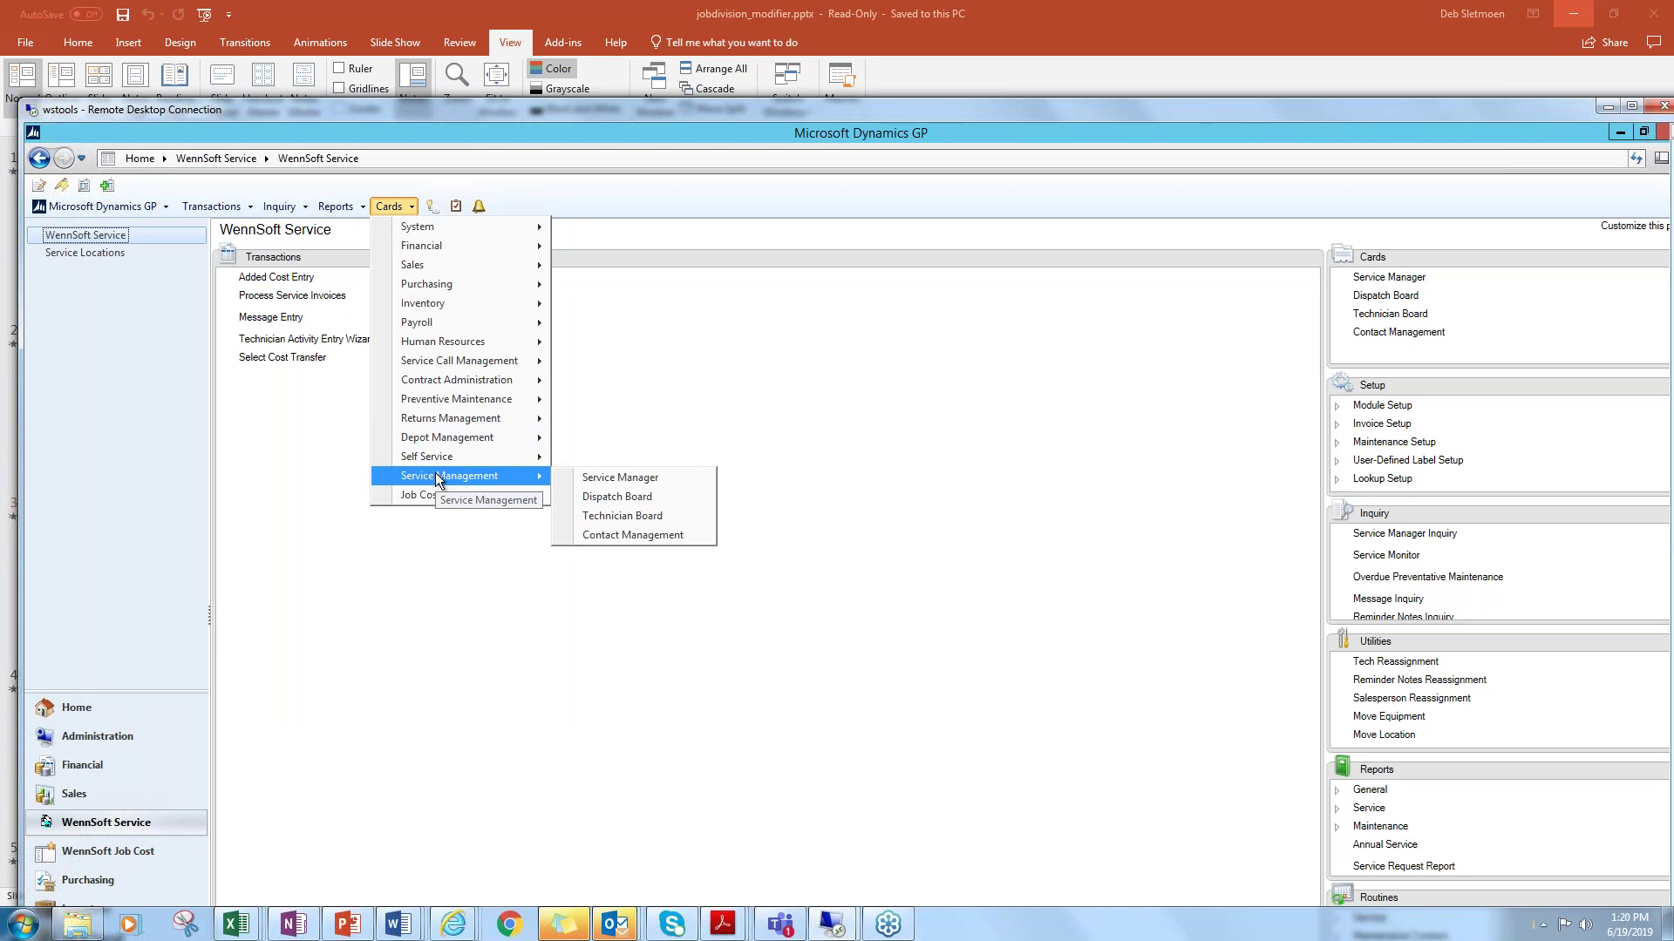
pyautogui.click(584, 482)
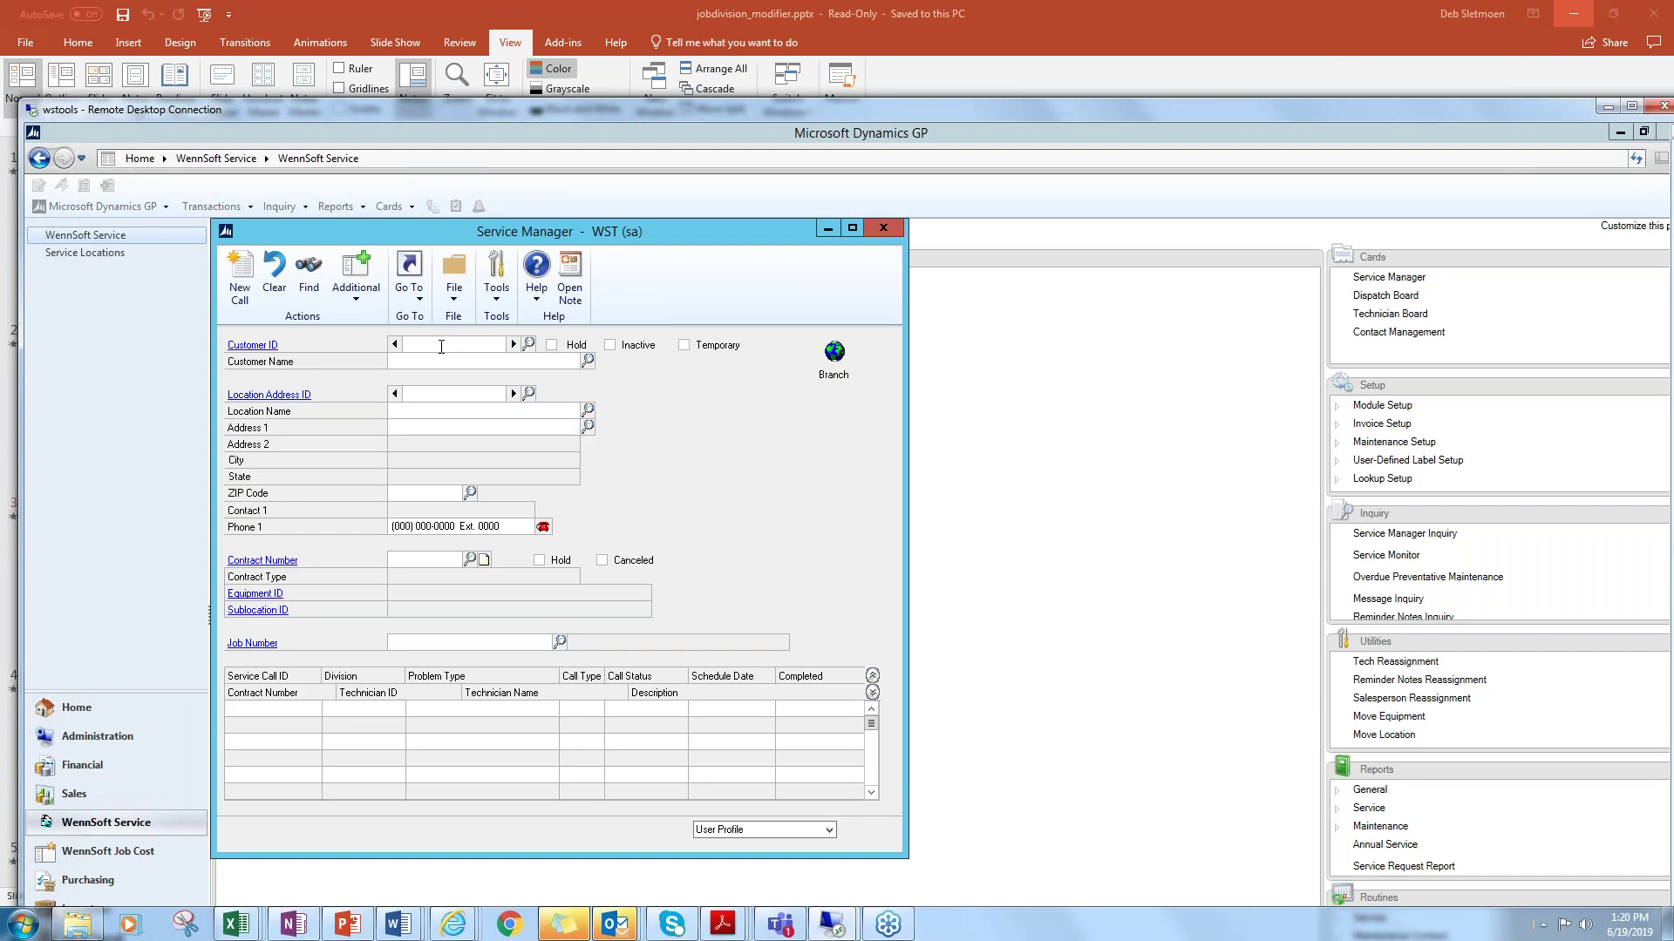
pyautogui.press('Tab')
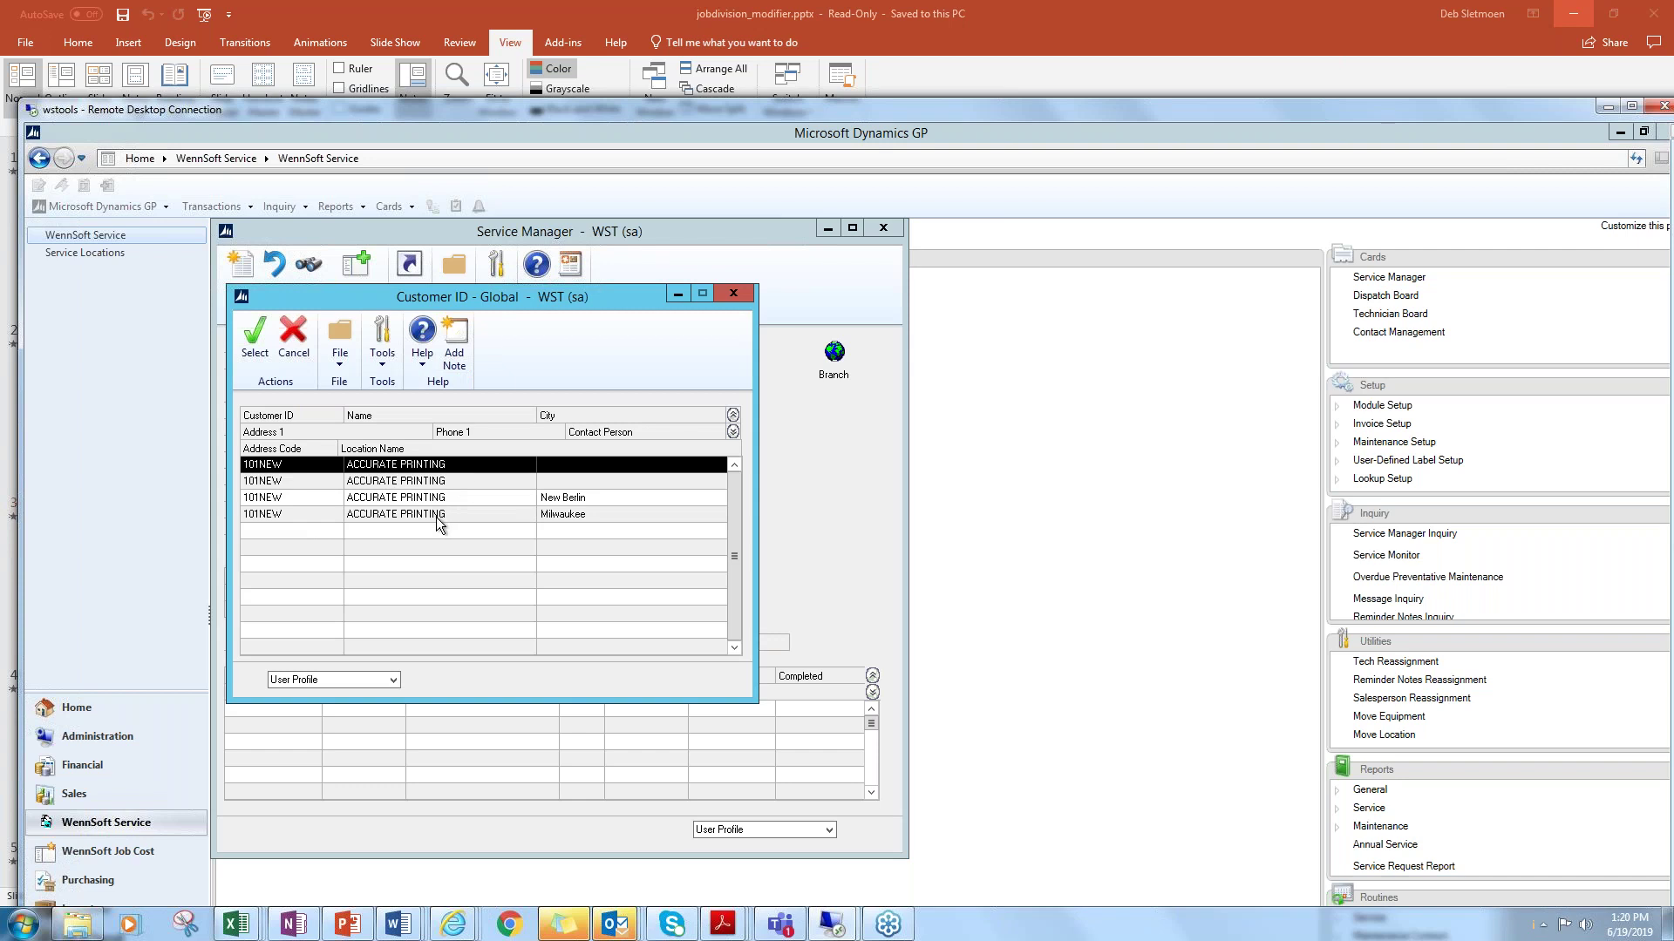
pyautogui.doubleClick(262, 467)
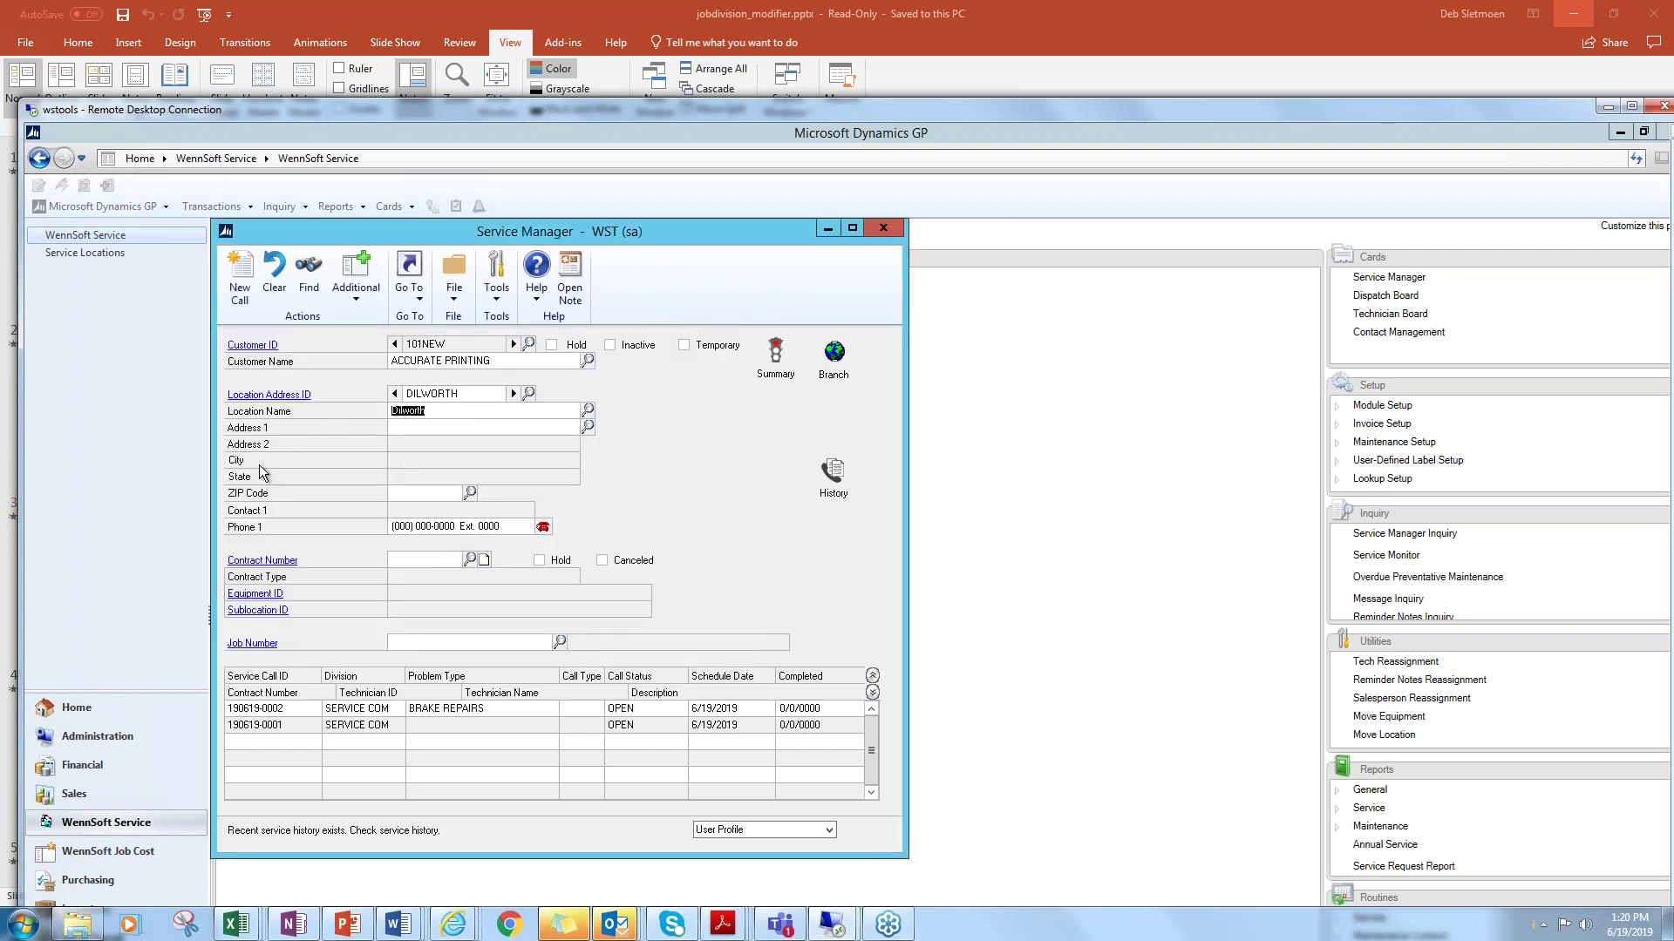
# Check the customer's two open service calls, open the BRAKE REPAIRS call to review its customer details, and close the call and Service Manager.
pyautogui.click(462, 708)
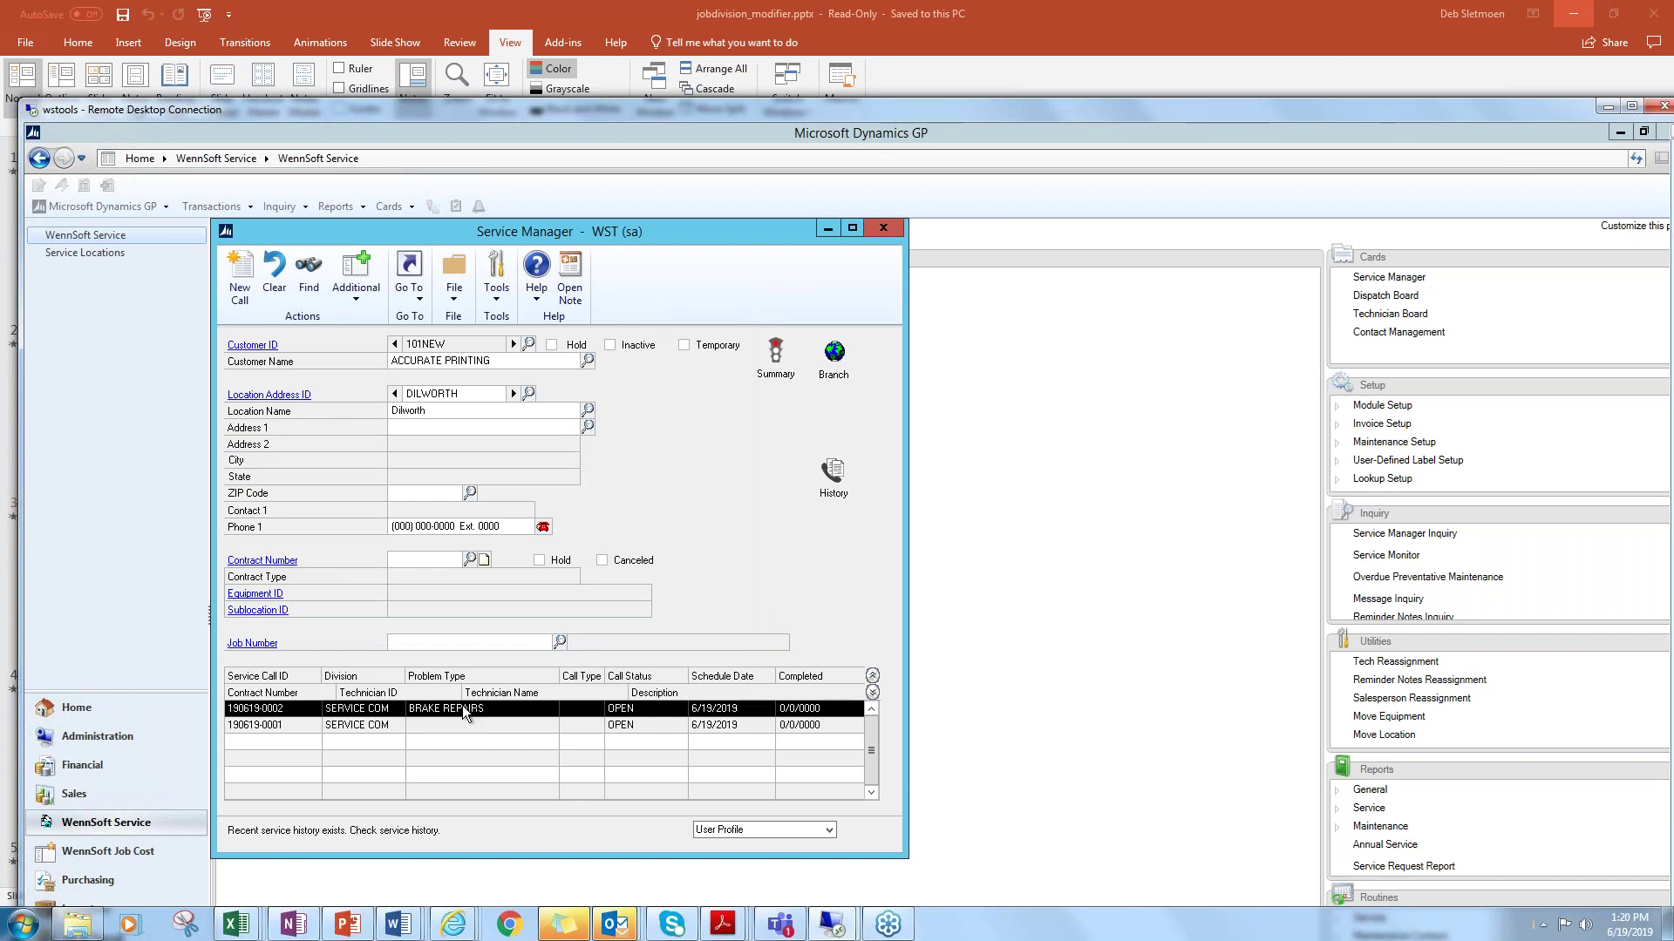
pyautogui.click(471, 726)
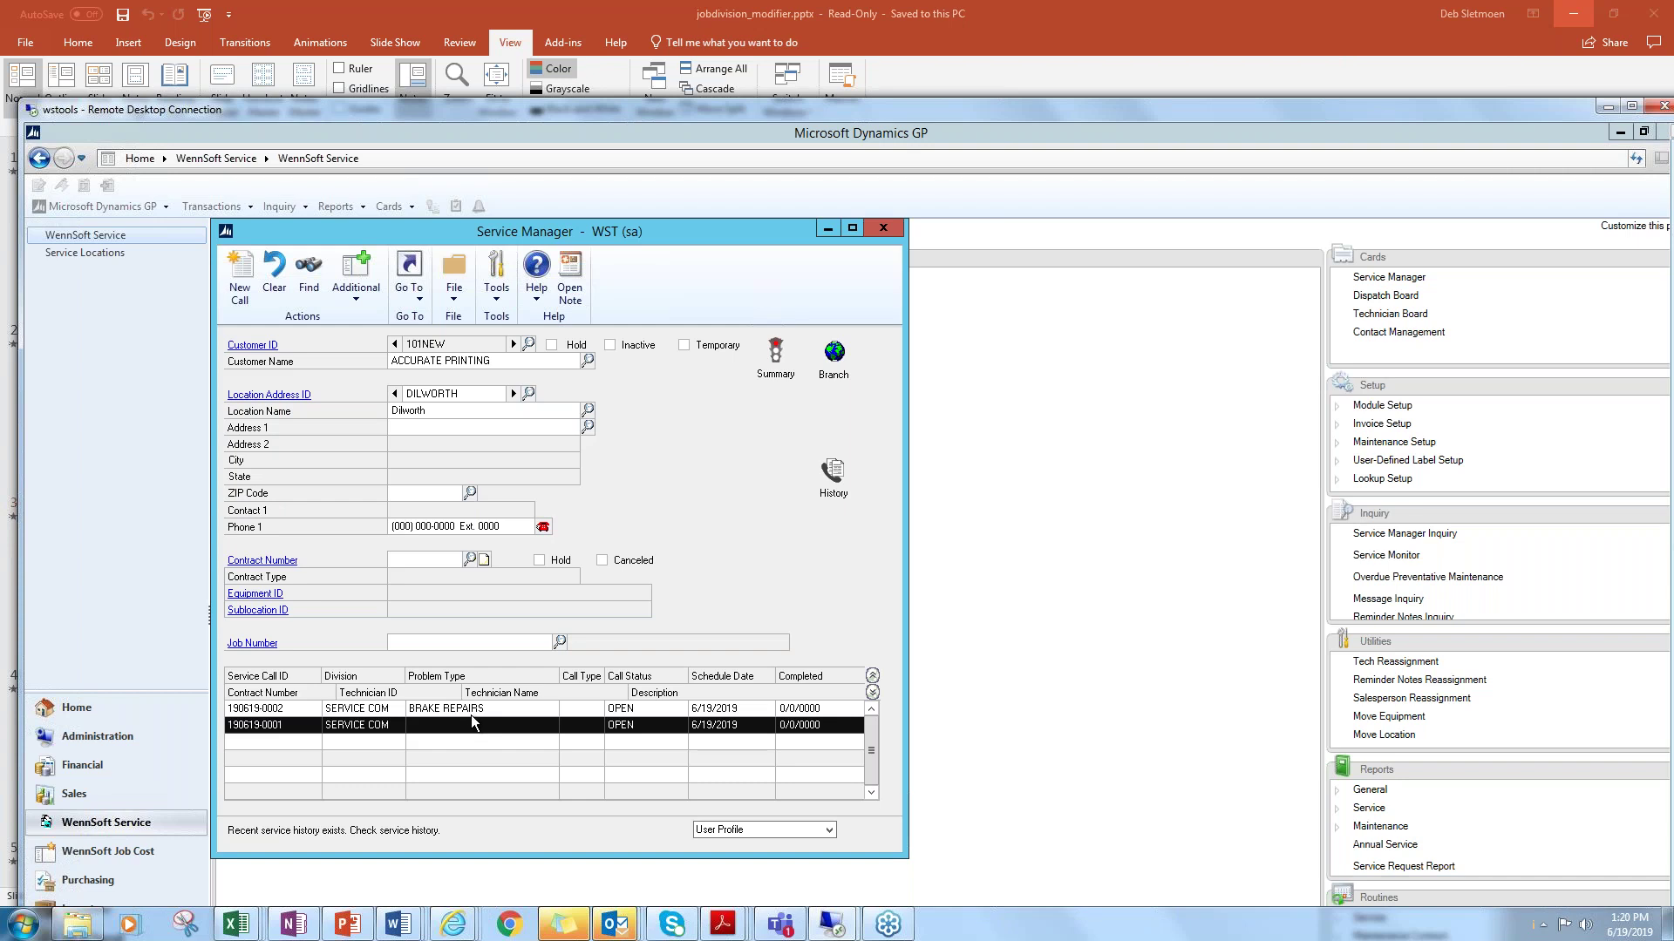
pyautogui.click(470, 710)
pyautogui.doubleClick(470, 710)
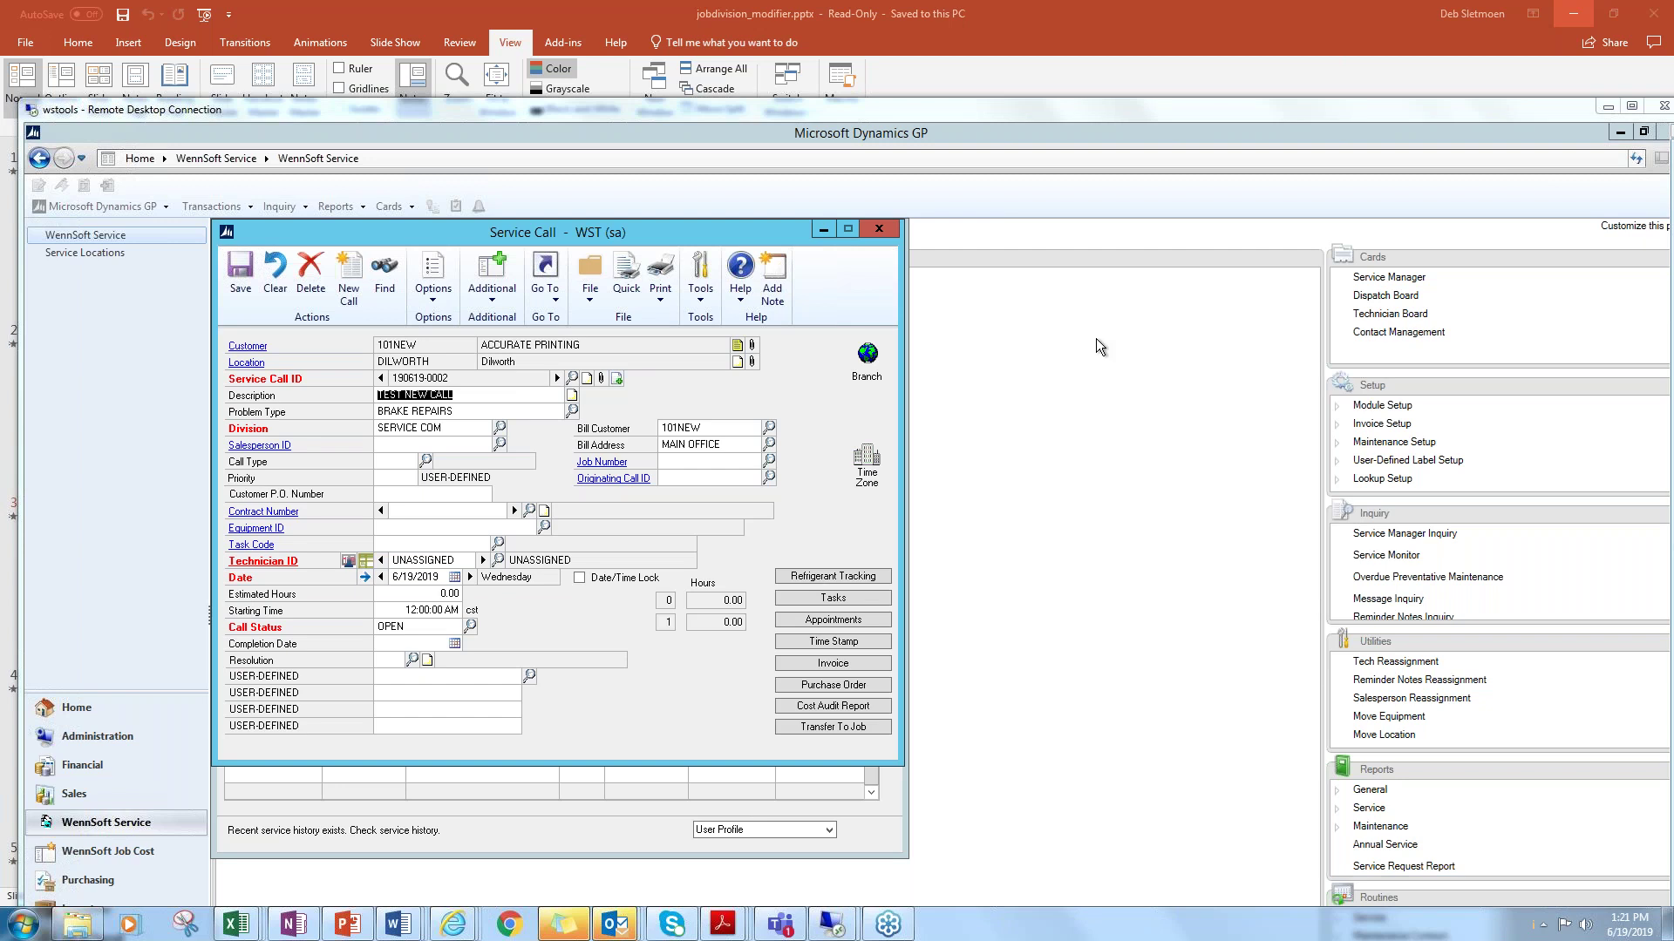
pyautogui.click(879, 229)
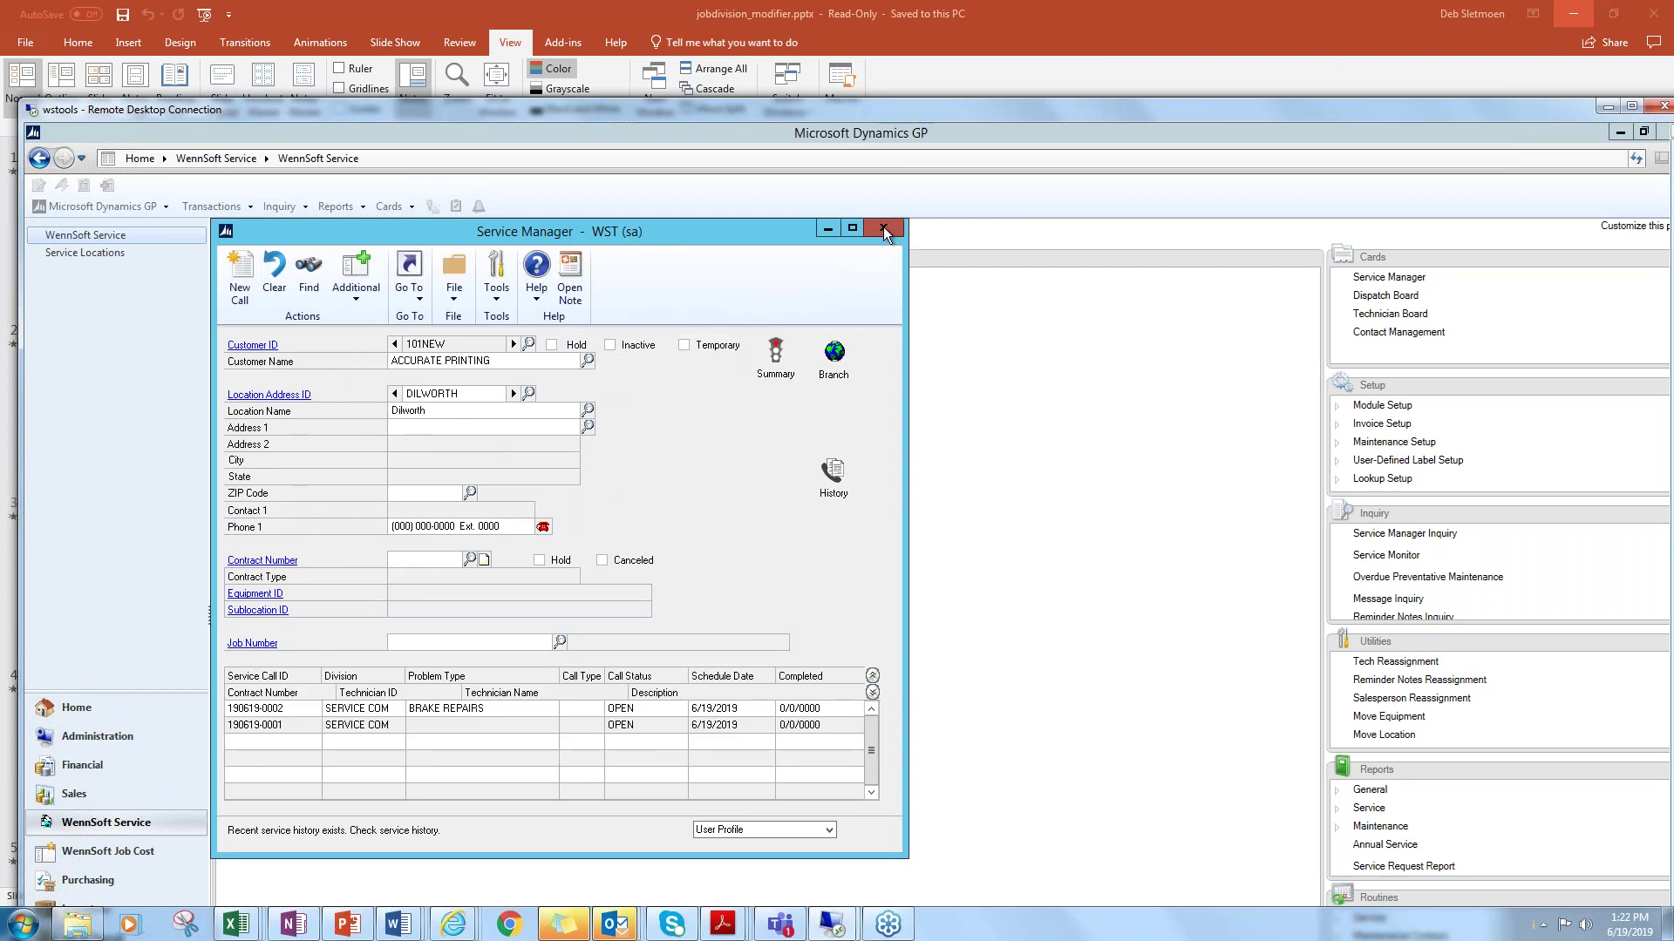
pyautogui.click(882, 230)
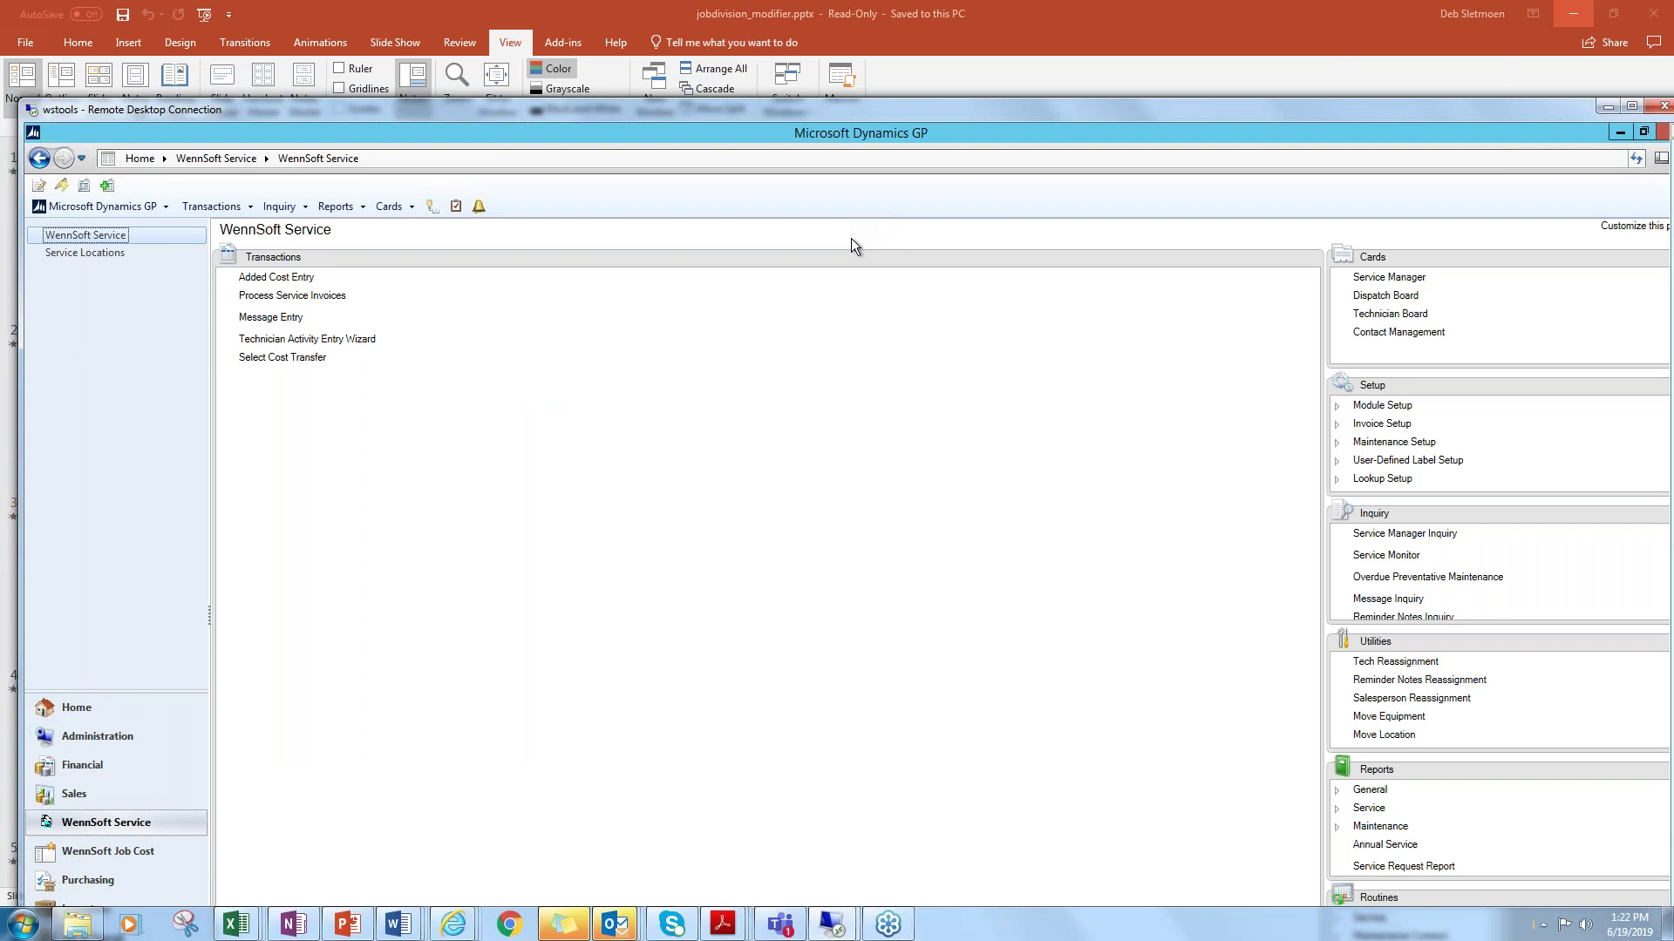
# Open the Vendor Combiner and Modifier purchasing utility and set it to Vendor Modifier.
pyautogui.click(132, 209)
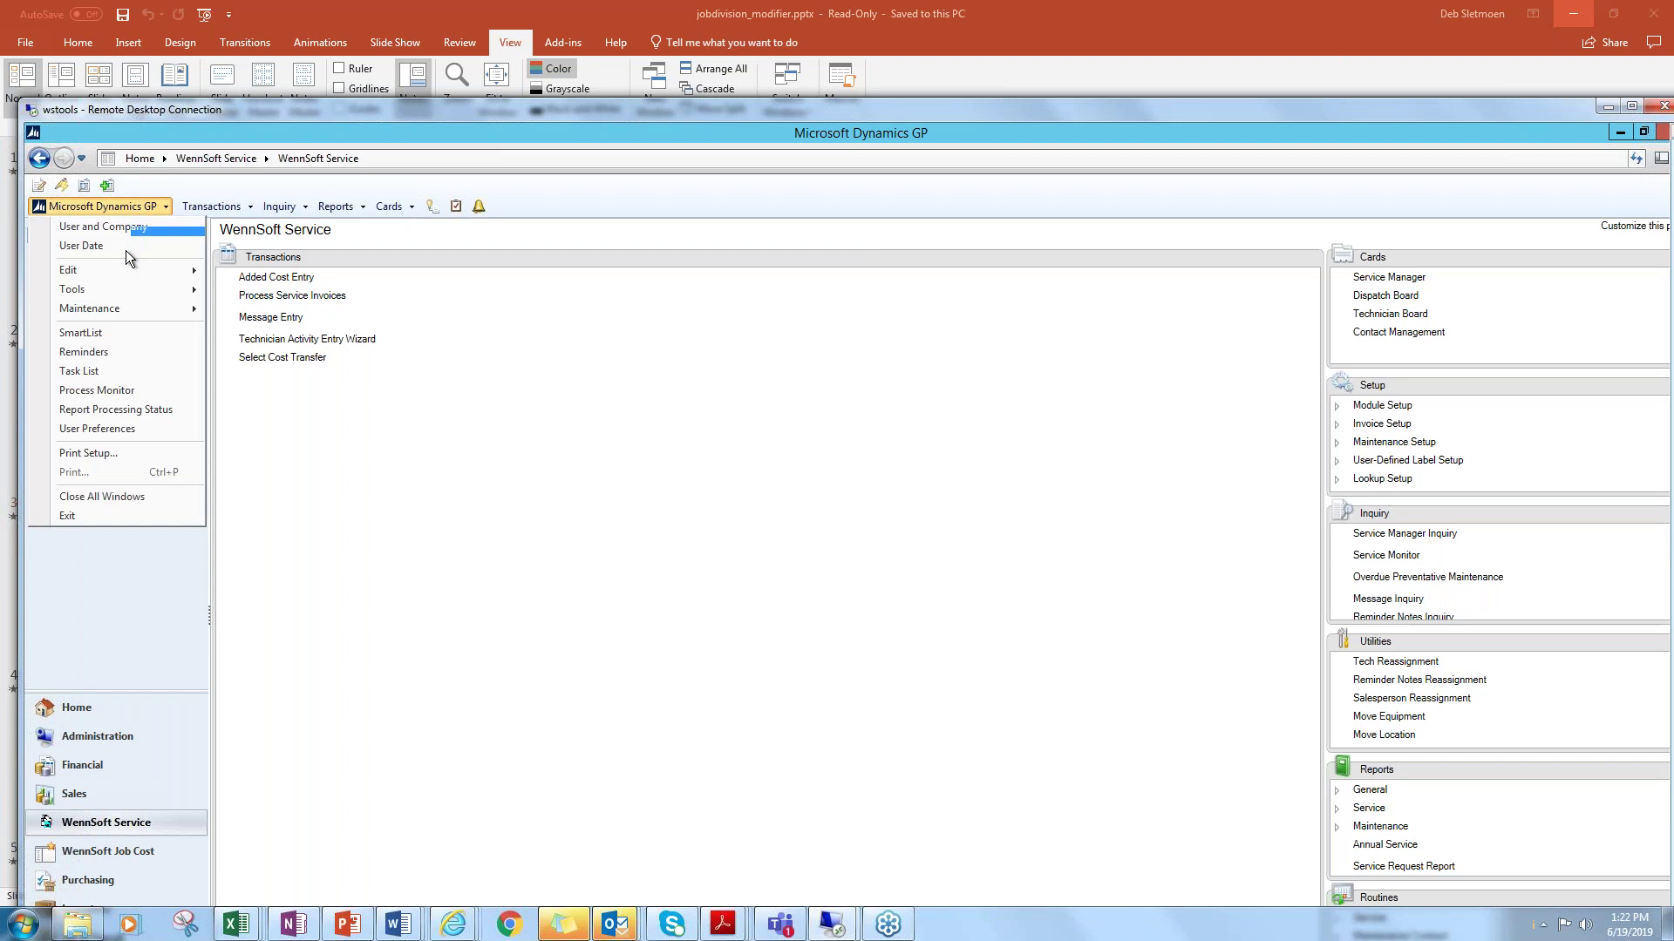
pyautogui.moveTo(127, 290)
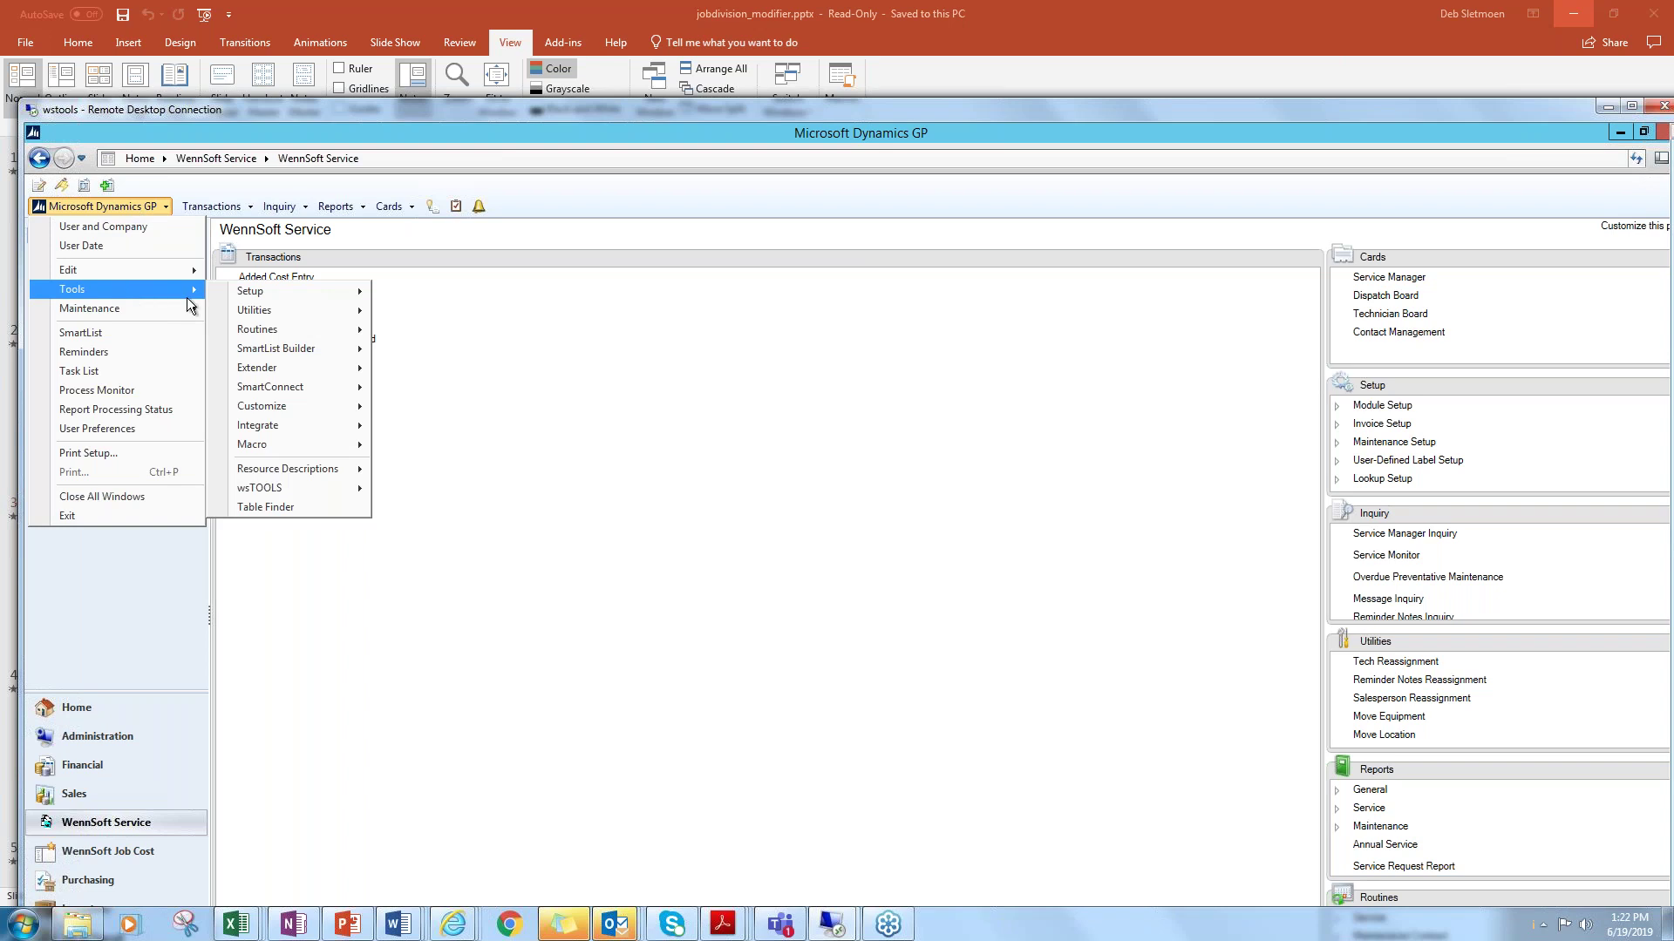
pyautogui.moveTo(349, 314)
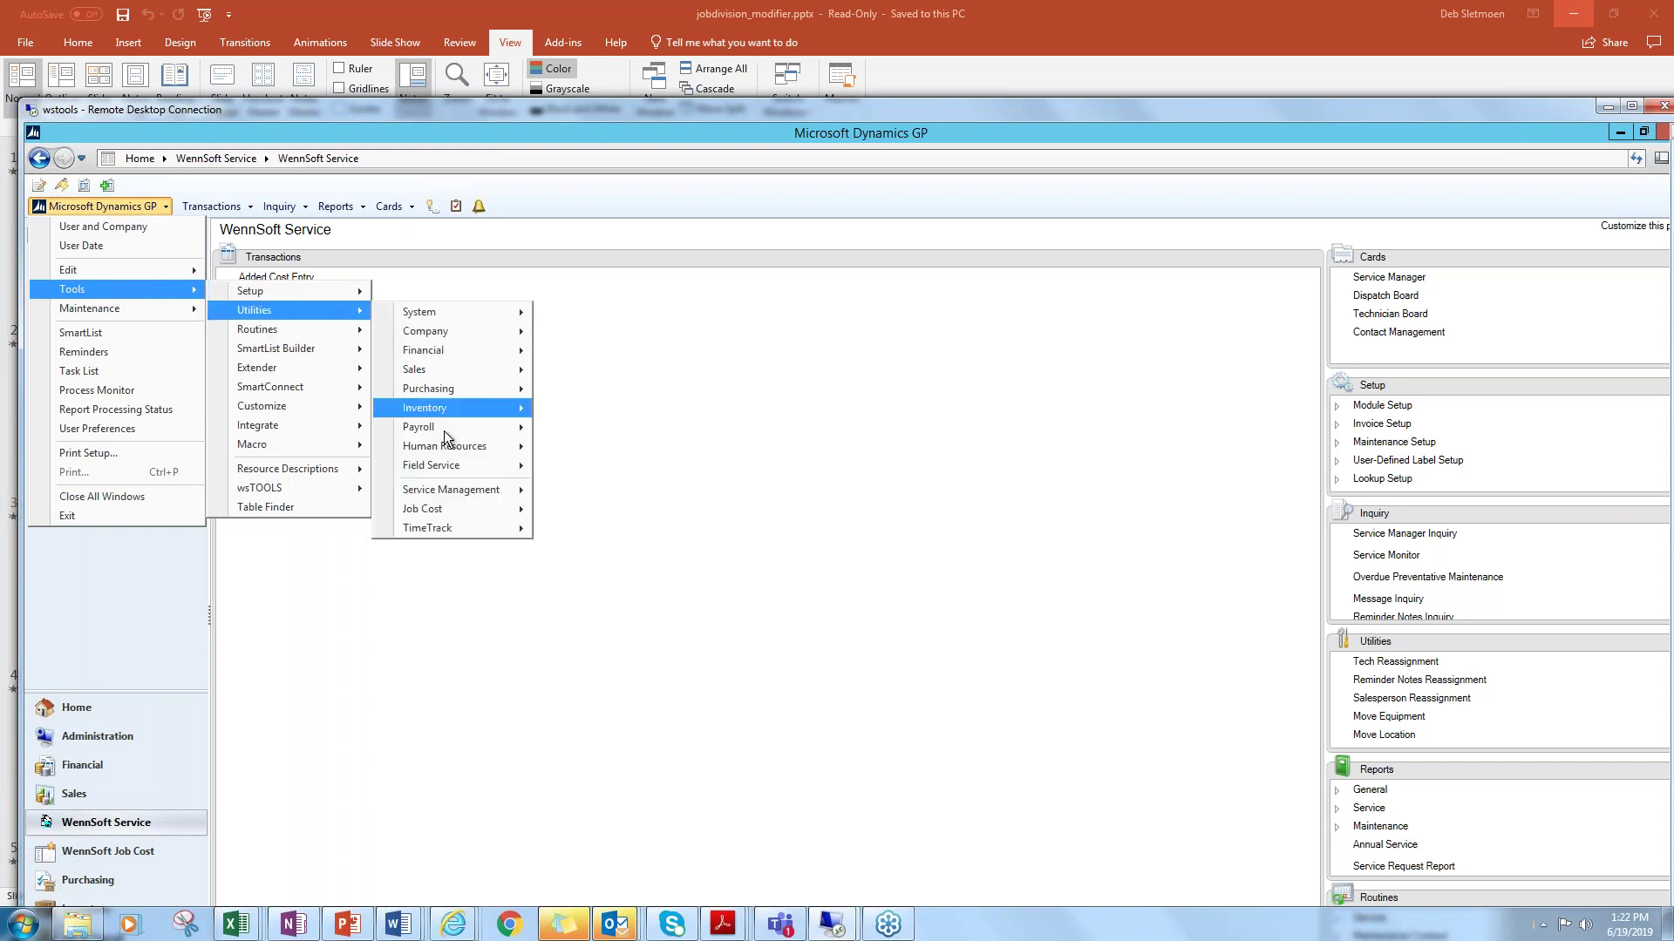
pyautogui.moveTo(438, 398)
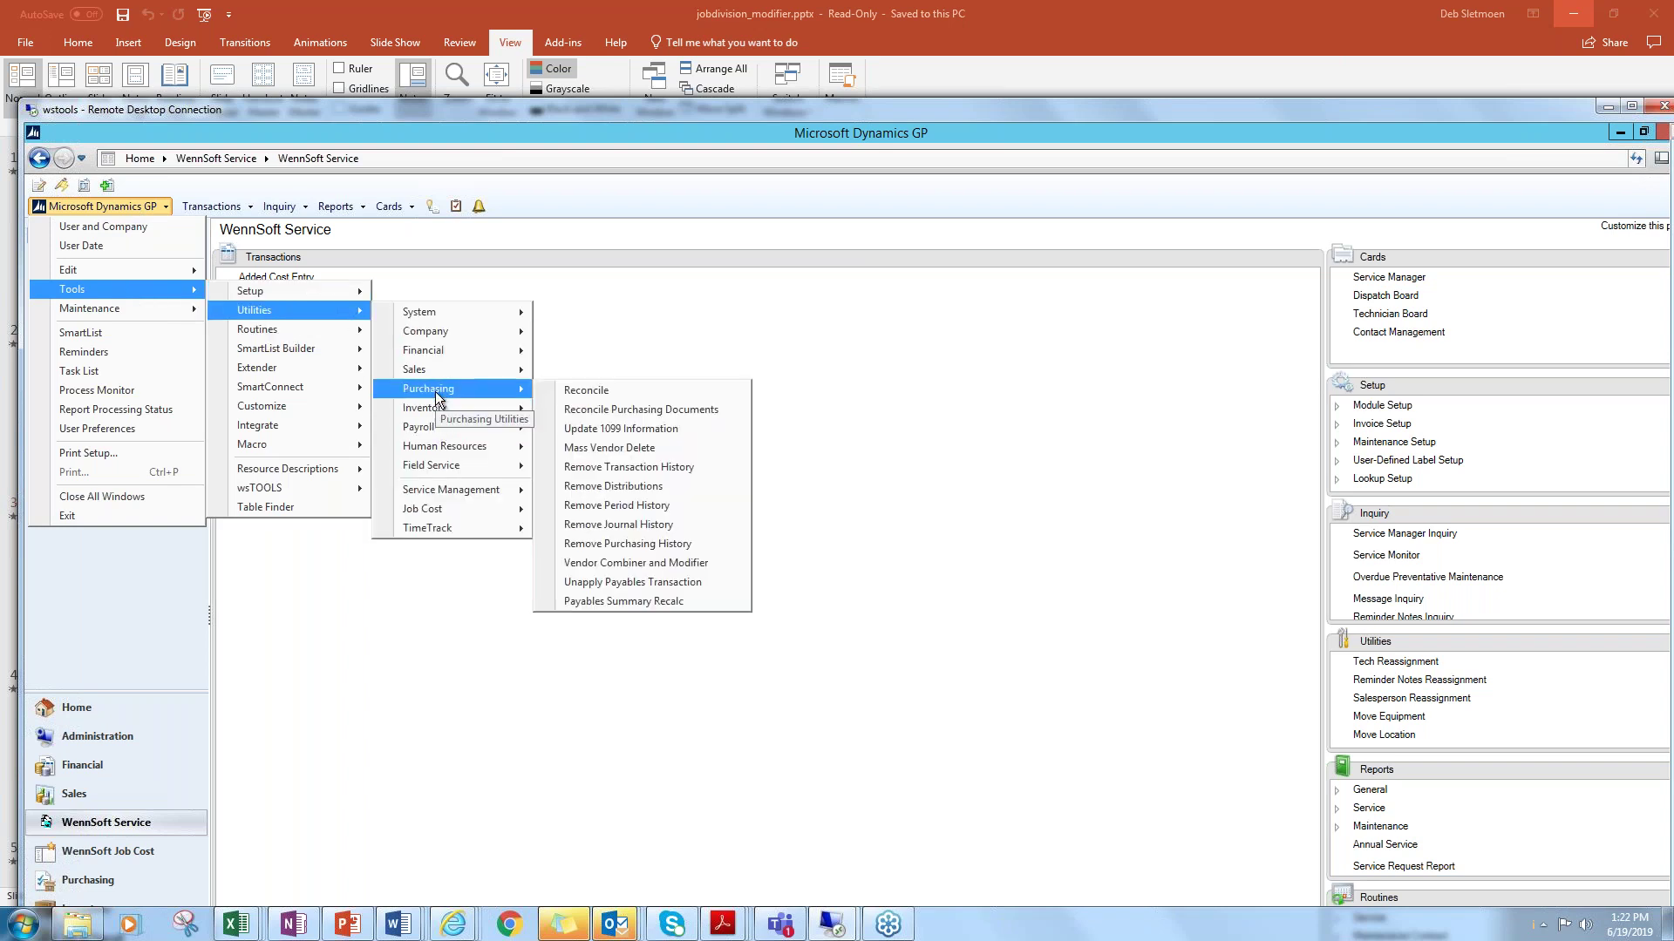
pyautogui.click(640, 563)
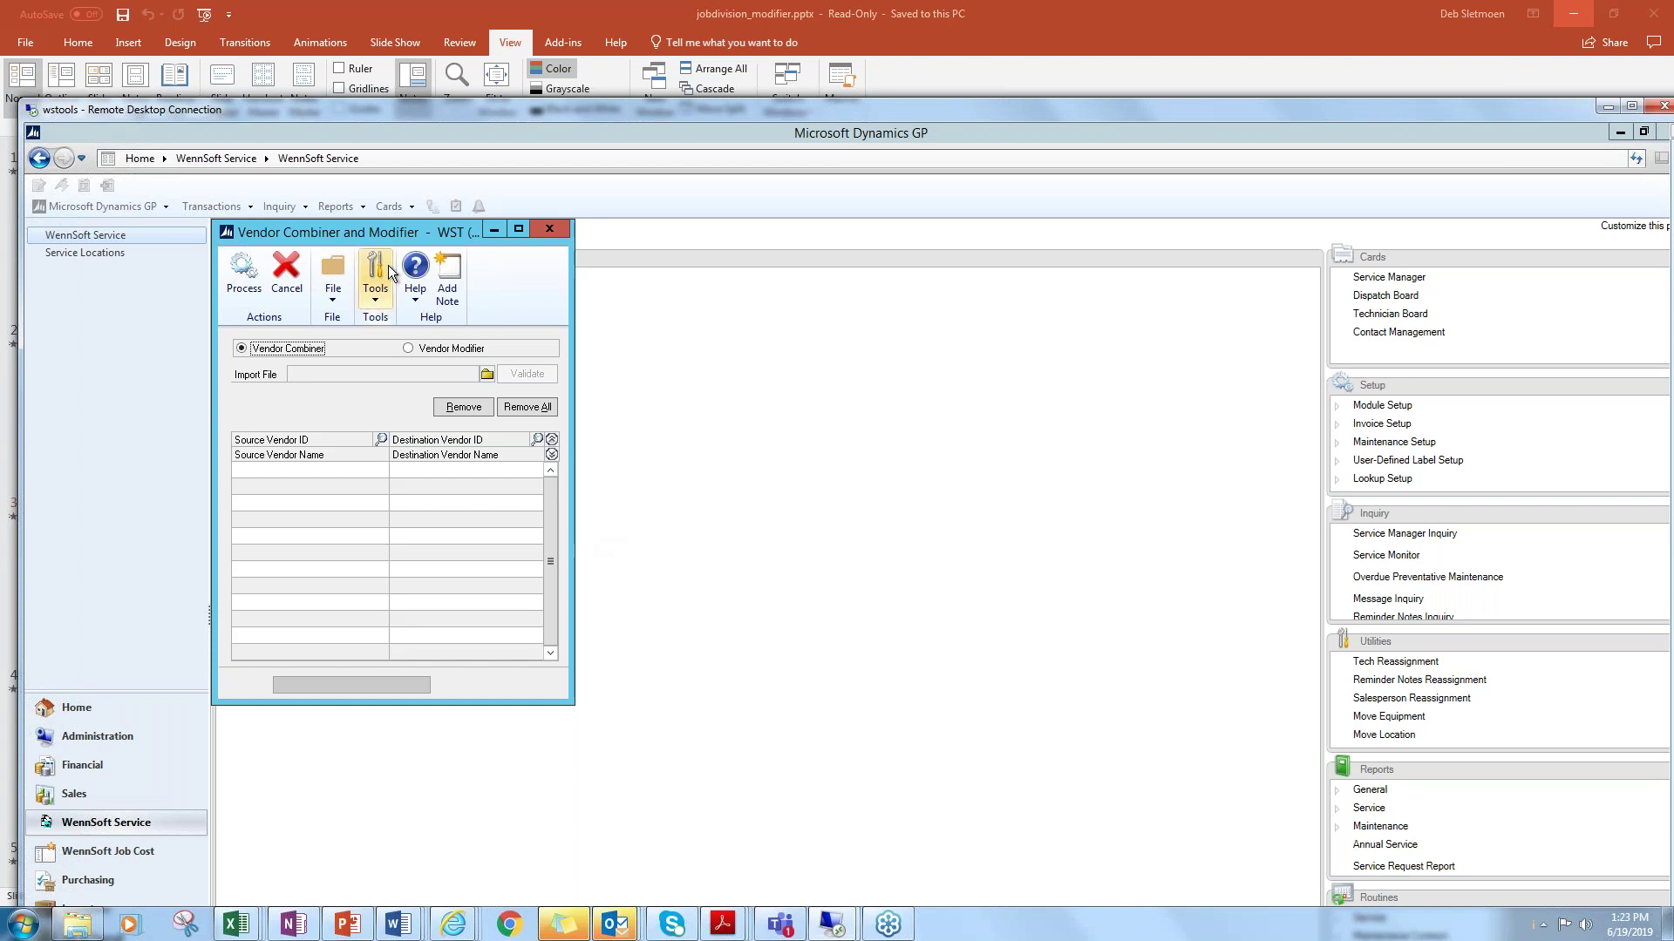
pyautogui.click(409, 348)
# Select ABC Plumbing Company (ABC0001) as the source vendor, enter ABC1 as the destination ID, and process the change past the backup reminder.
pyautogui.click(314, 471)
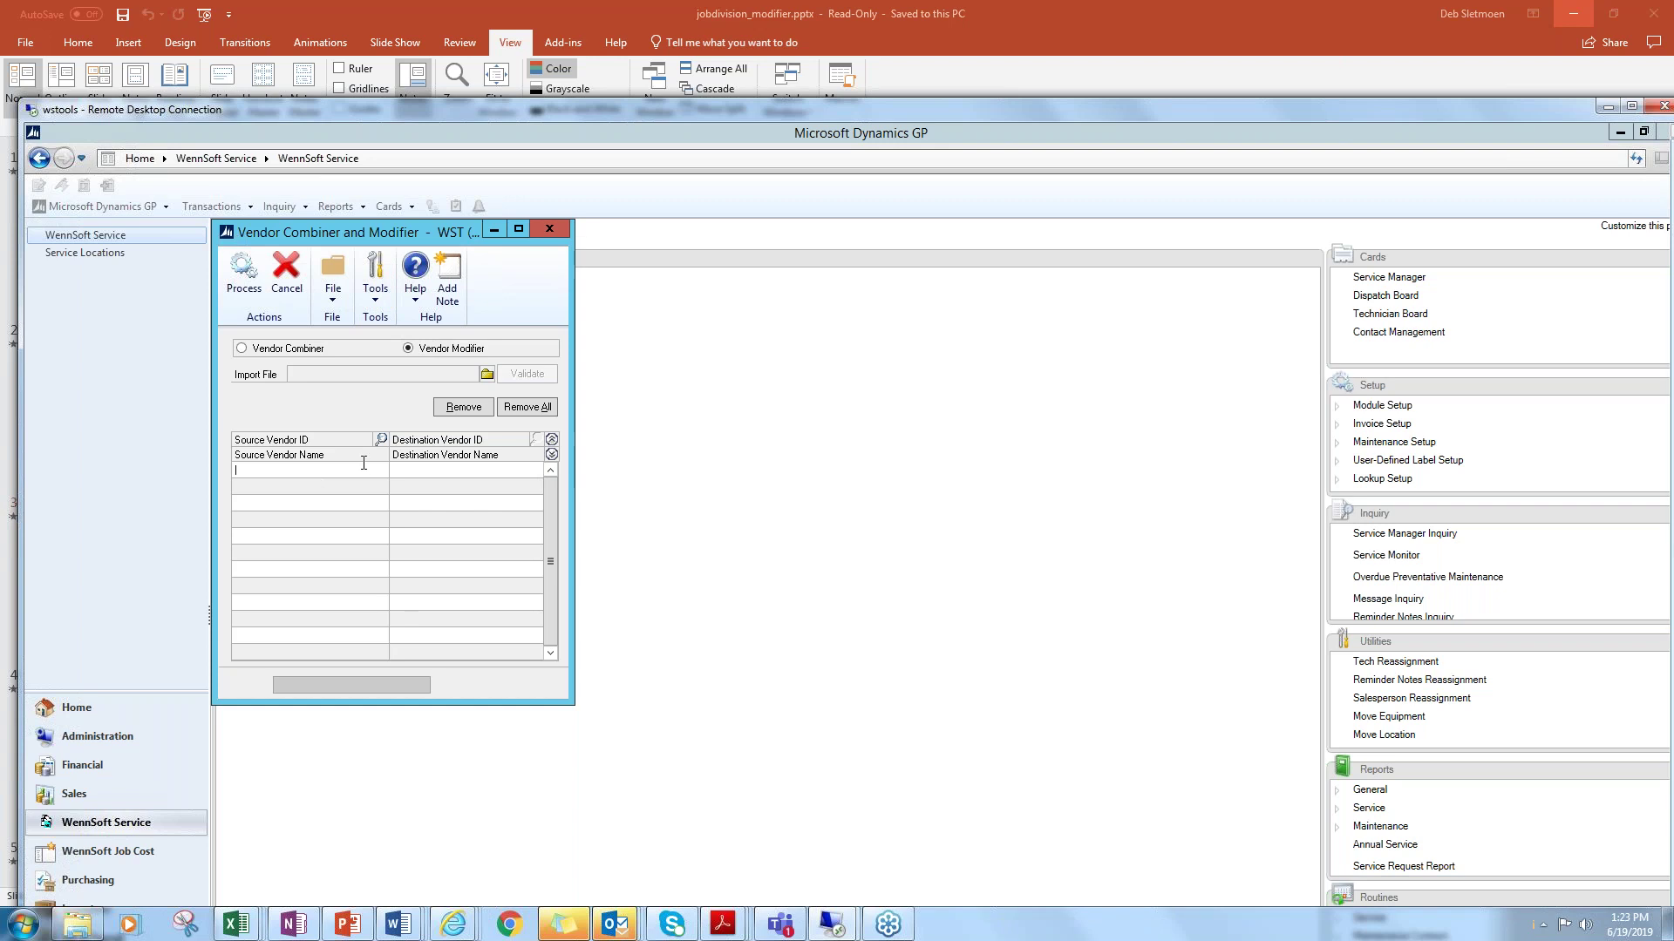
pyautogui.click(382, 441)
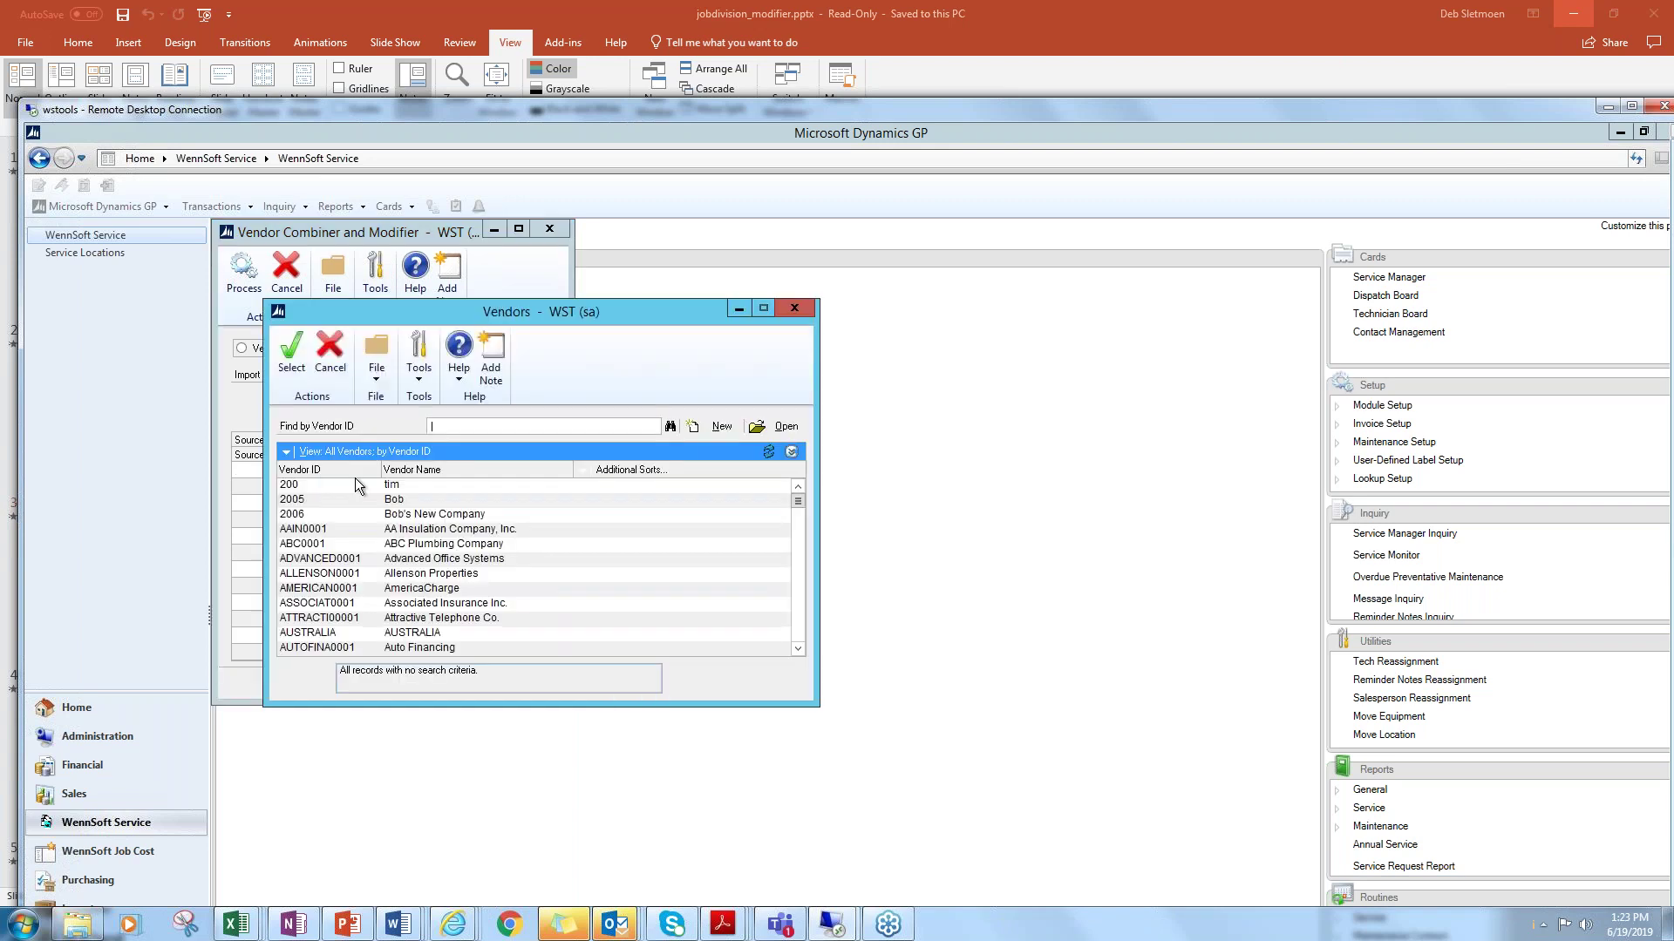
pyautogui.doubleClick(437, 548)
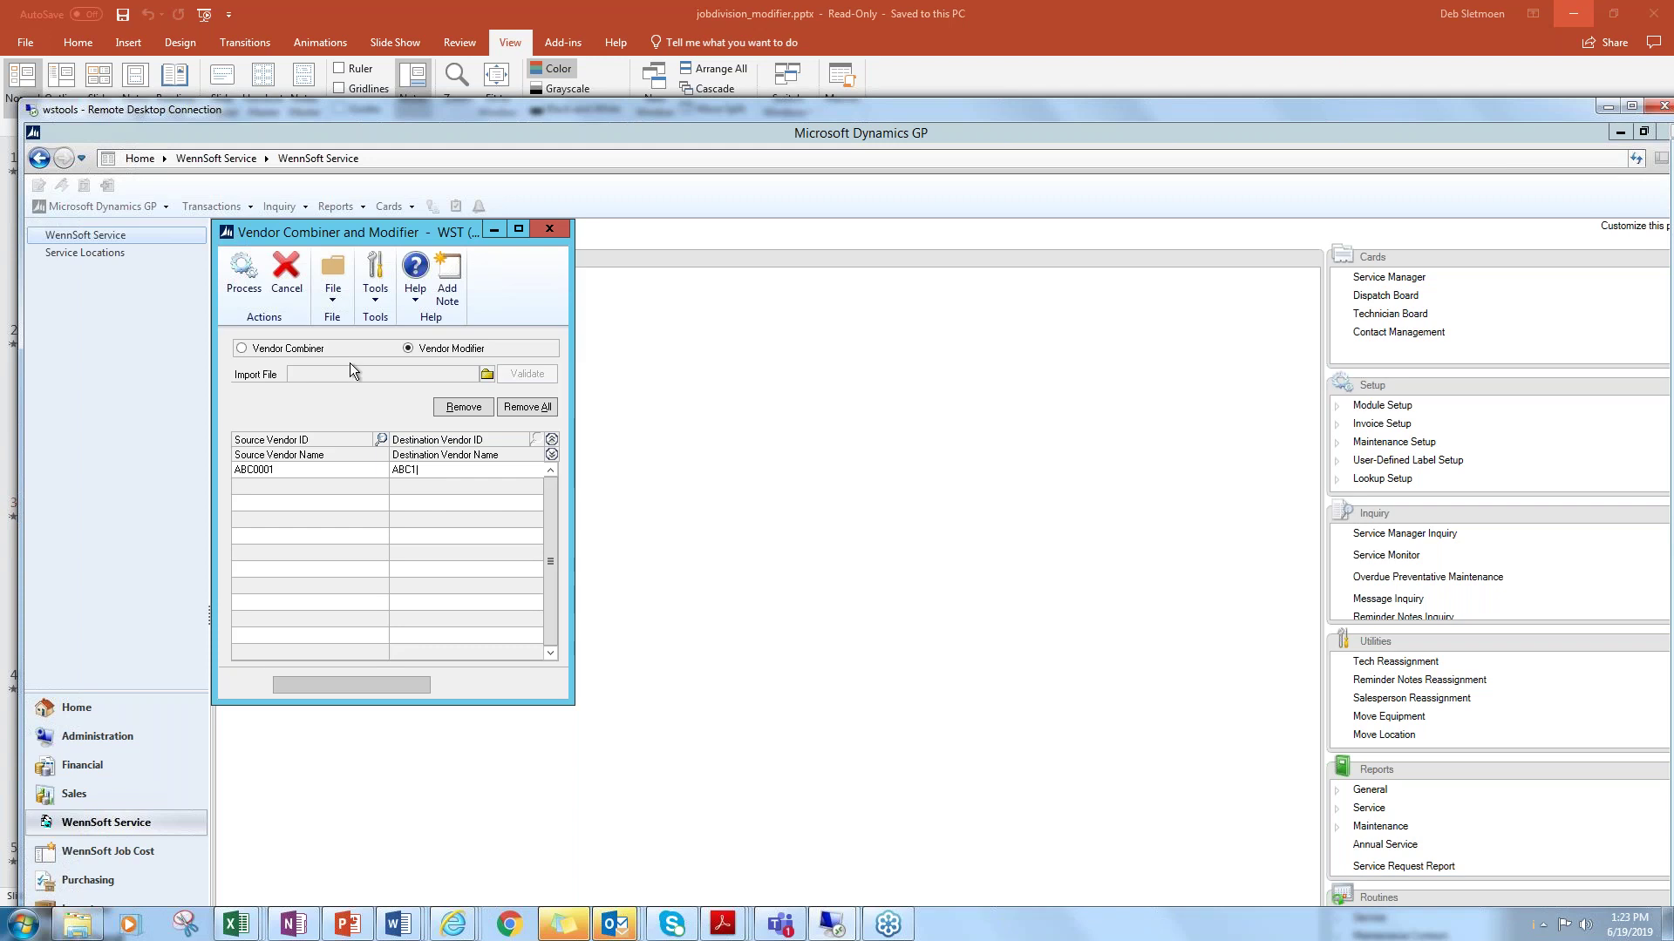
pyautogui.click(239, 266)
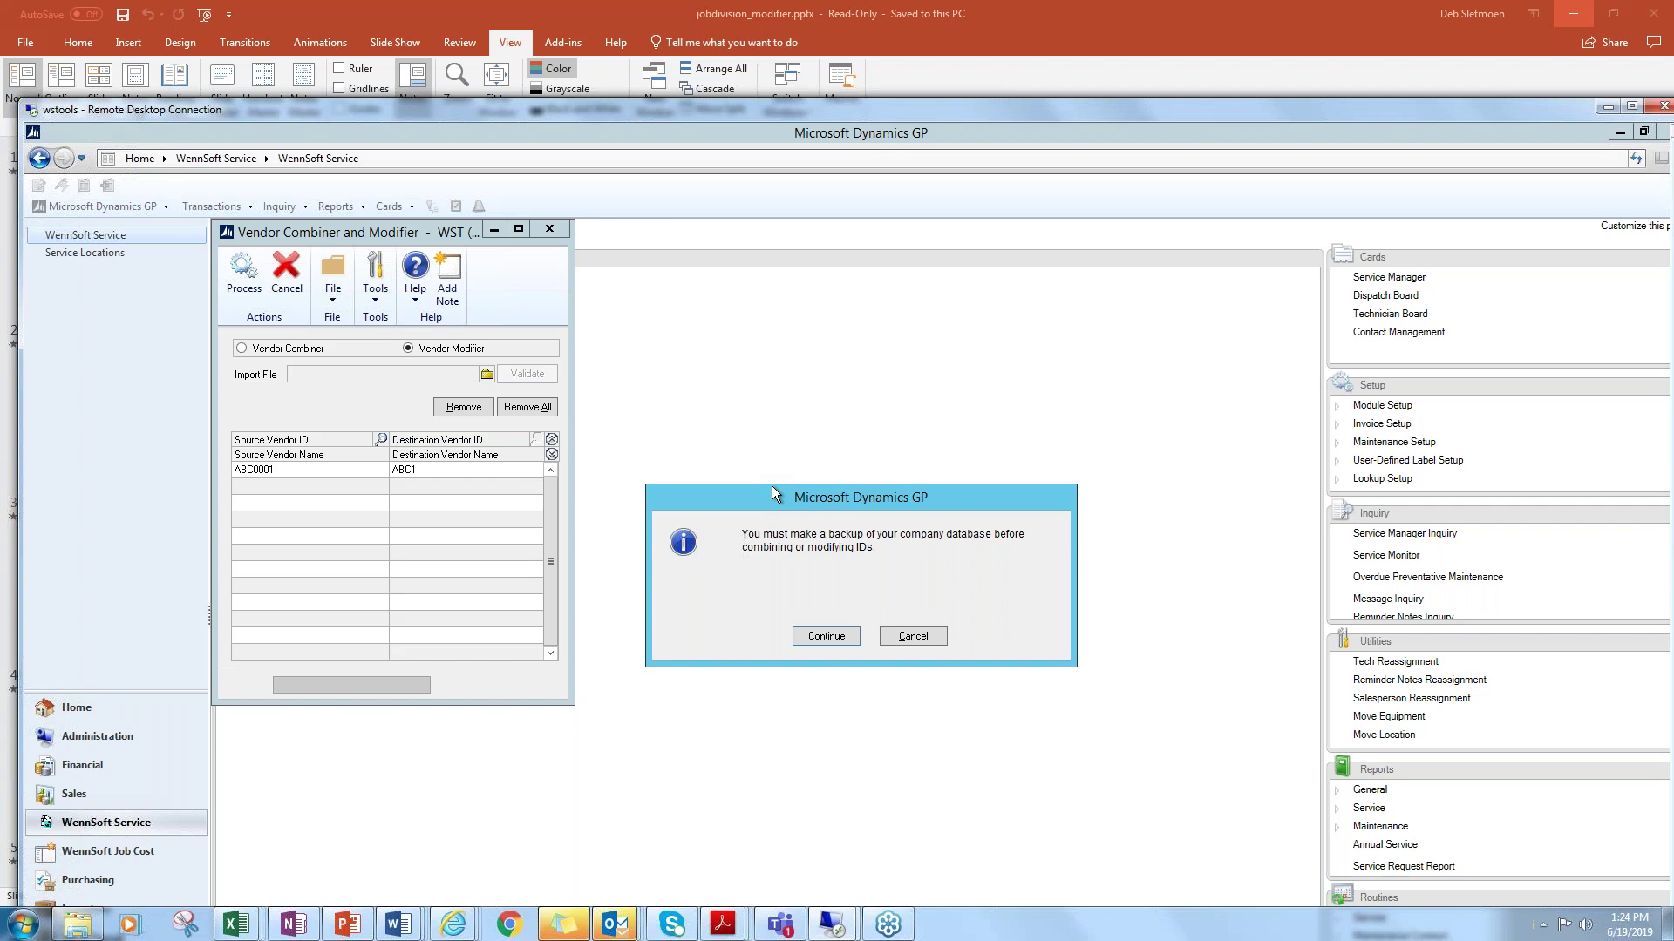
pyautogui.click(822, 639)
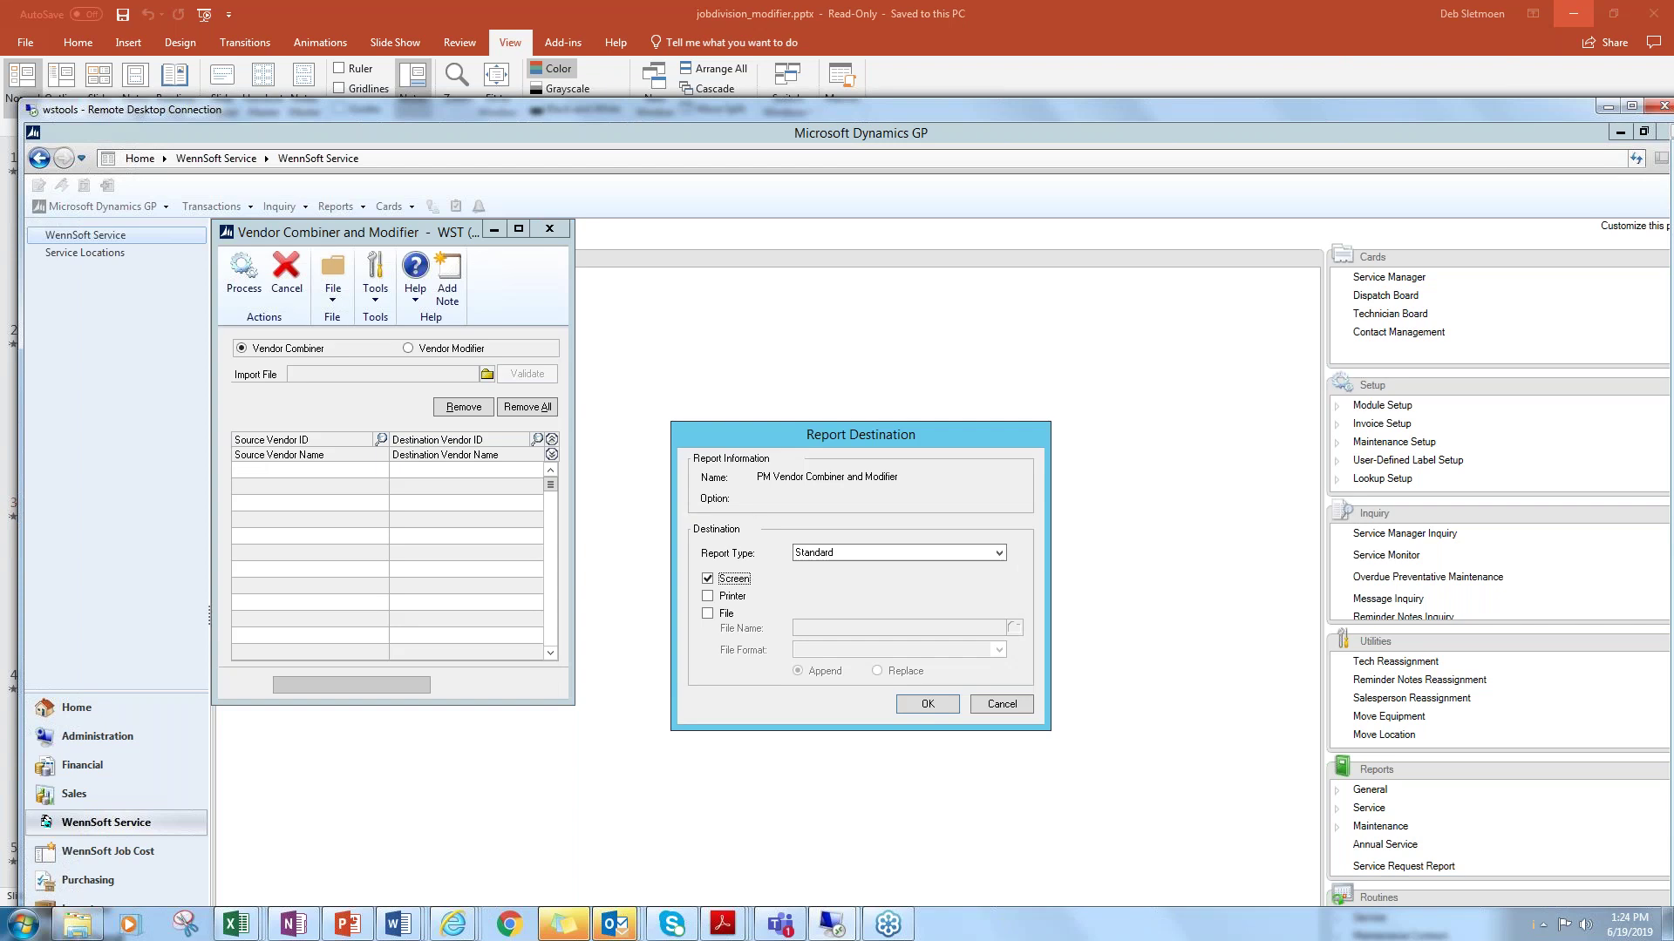
# Output the vendor modifier report to the screen, review the source and destination IDs, and close the report and utility.
pyautogui.click(933, 705)
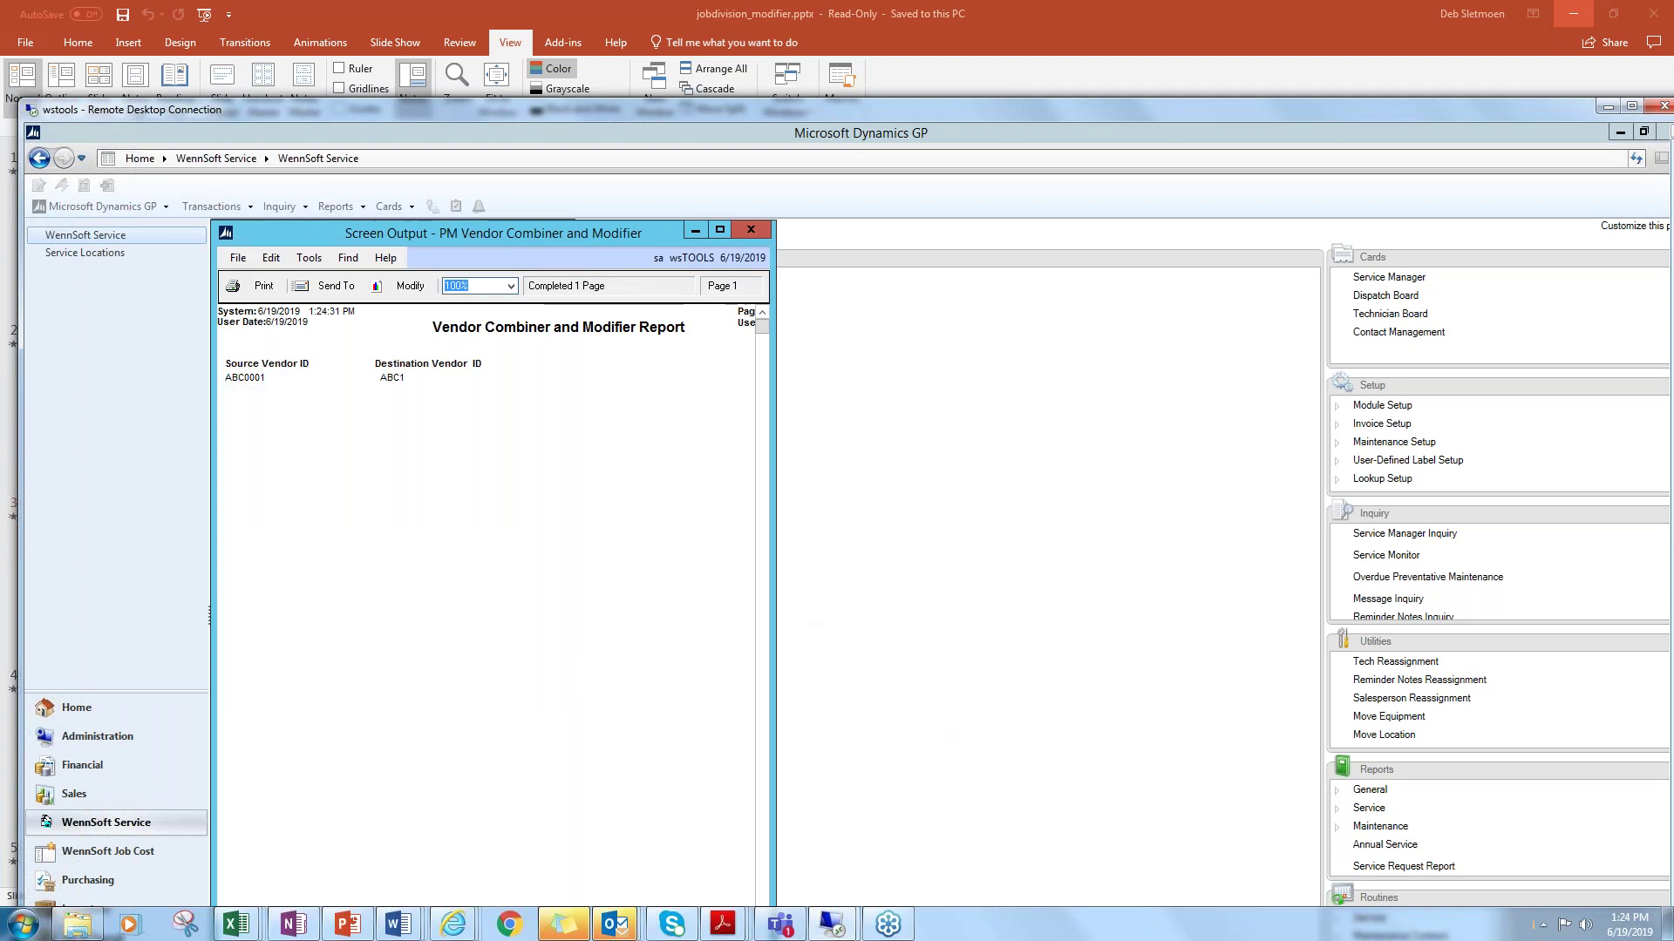
pyautogui.click(720, 229)
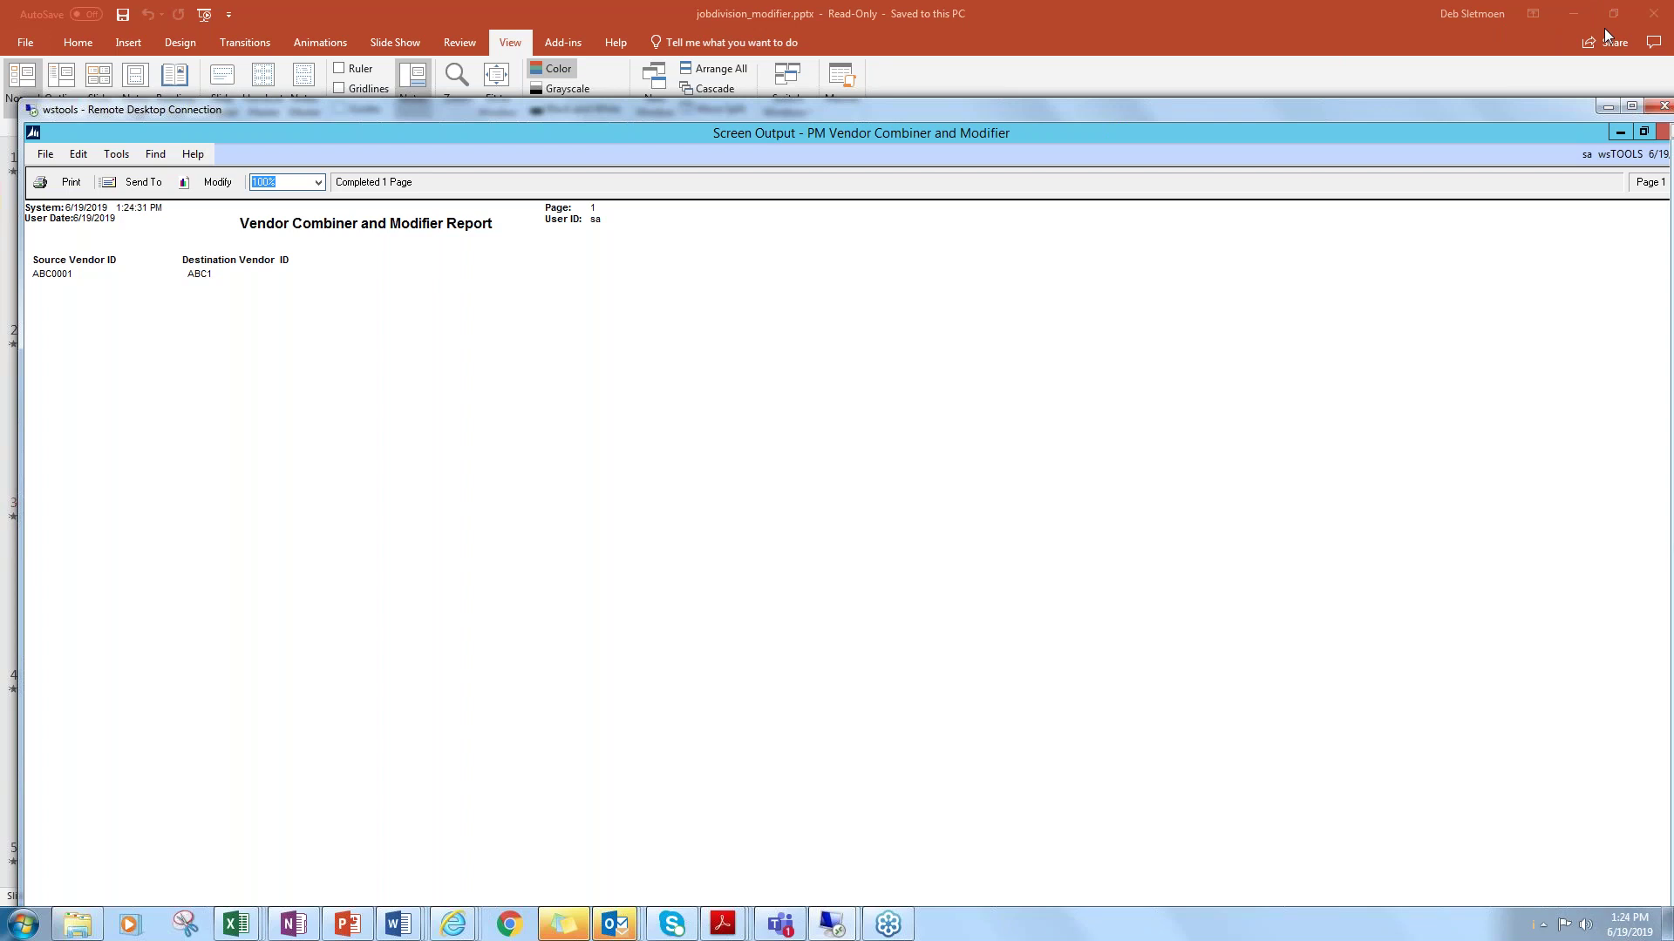
pyautogui.click(1664, 136)
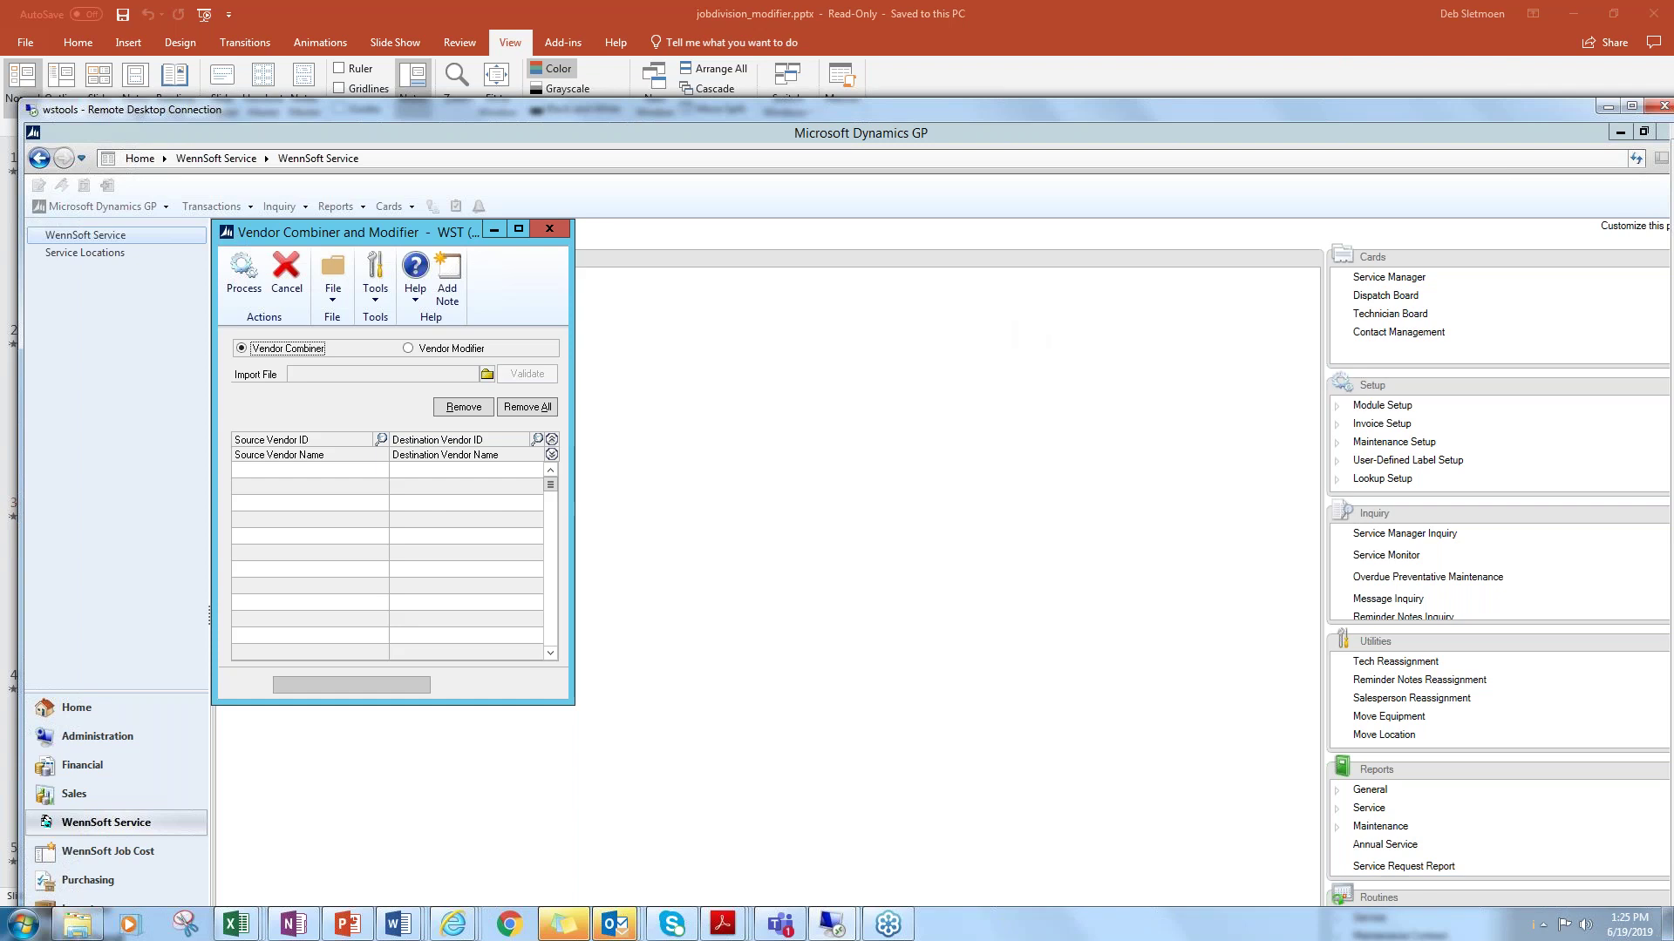
pyautogui.click(549, 229)
# Open the Vendor Maintenance purchasing card and enlarge its Quick Find window upward.
pyautogui.click(390, 206)
pyautogui.moveTo(419, 284)
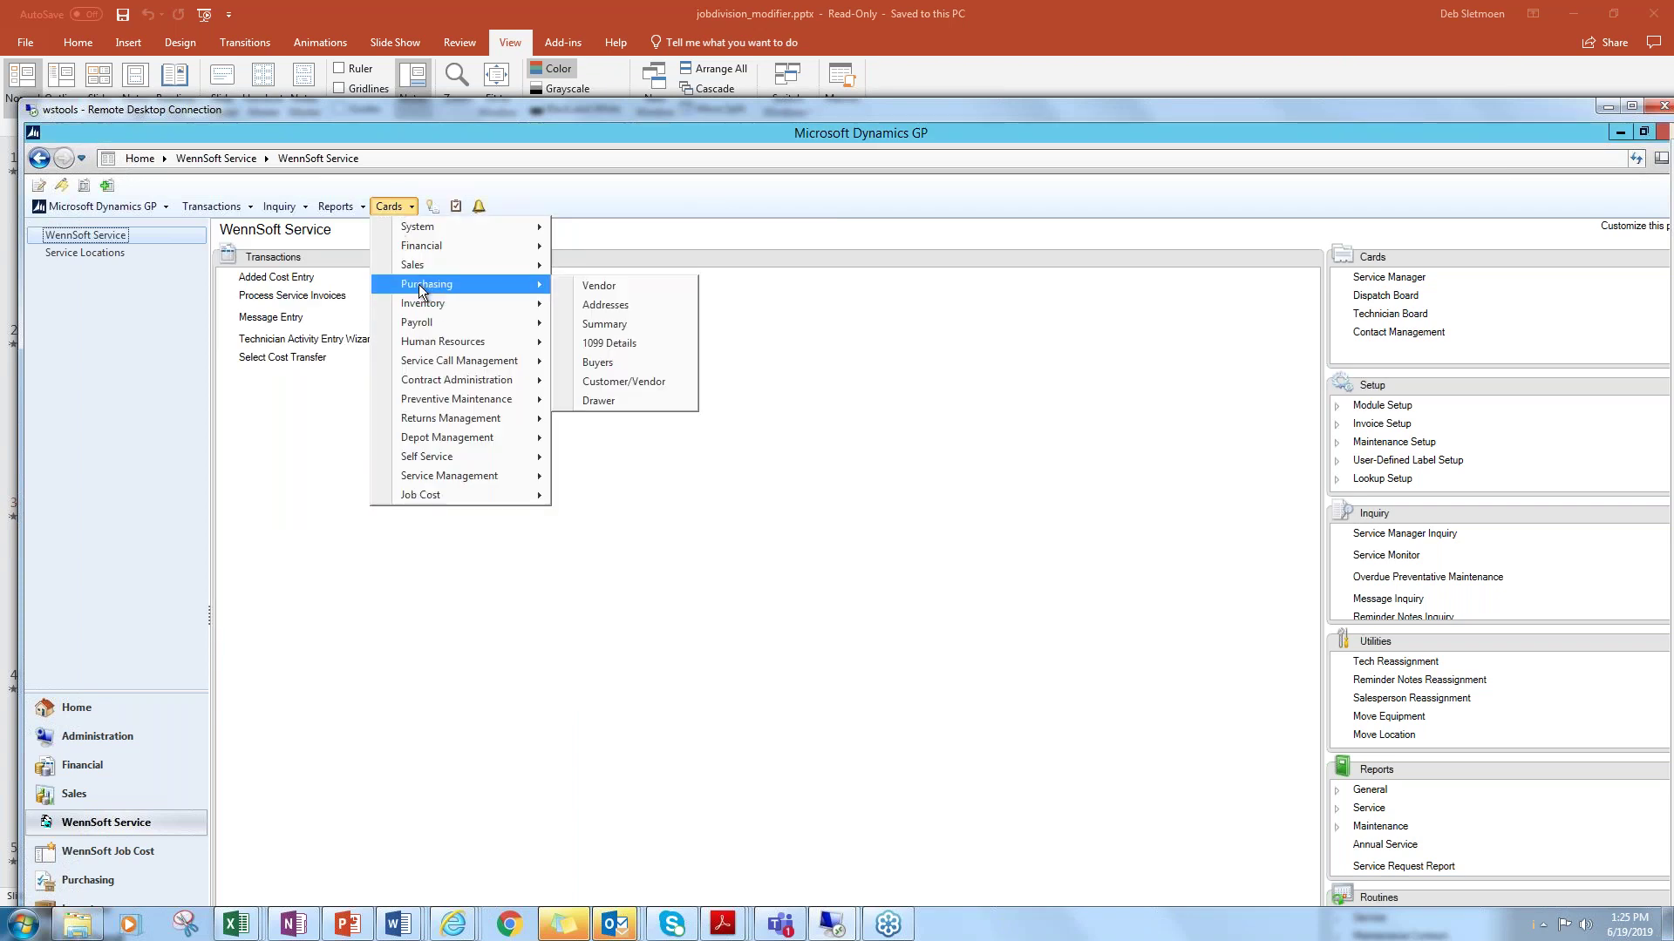
pyautogui.click(593, 285)
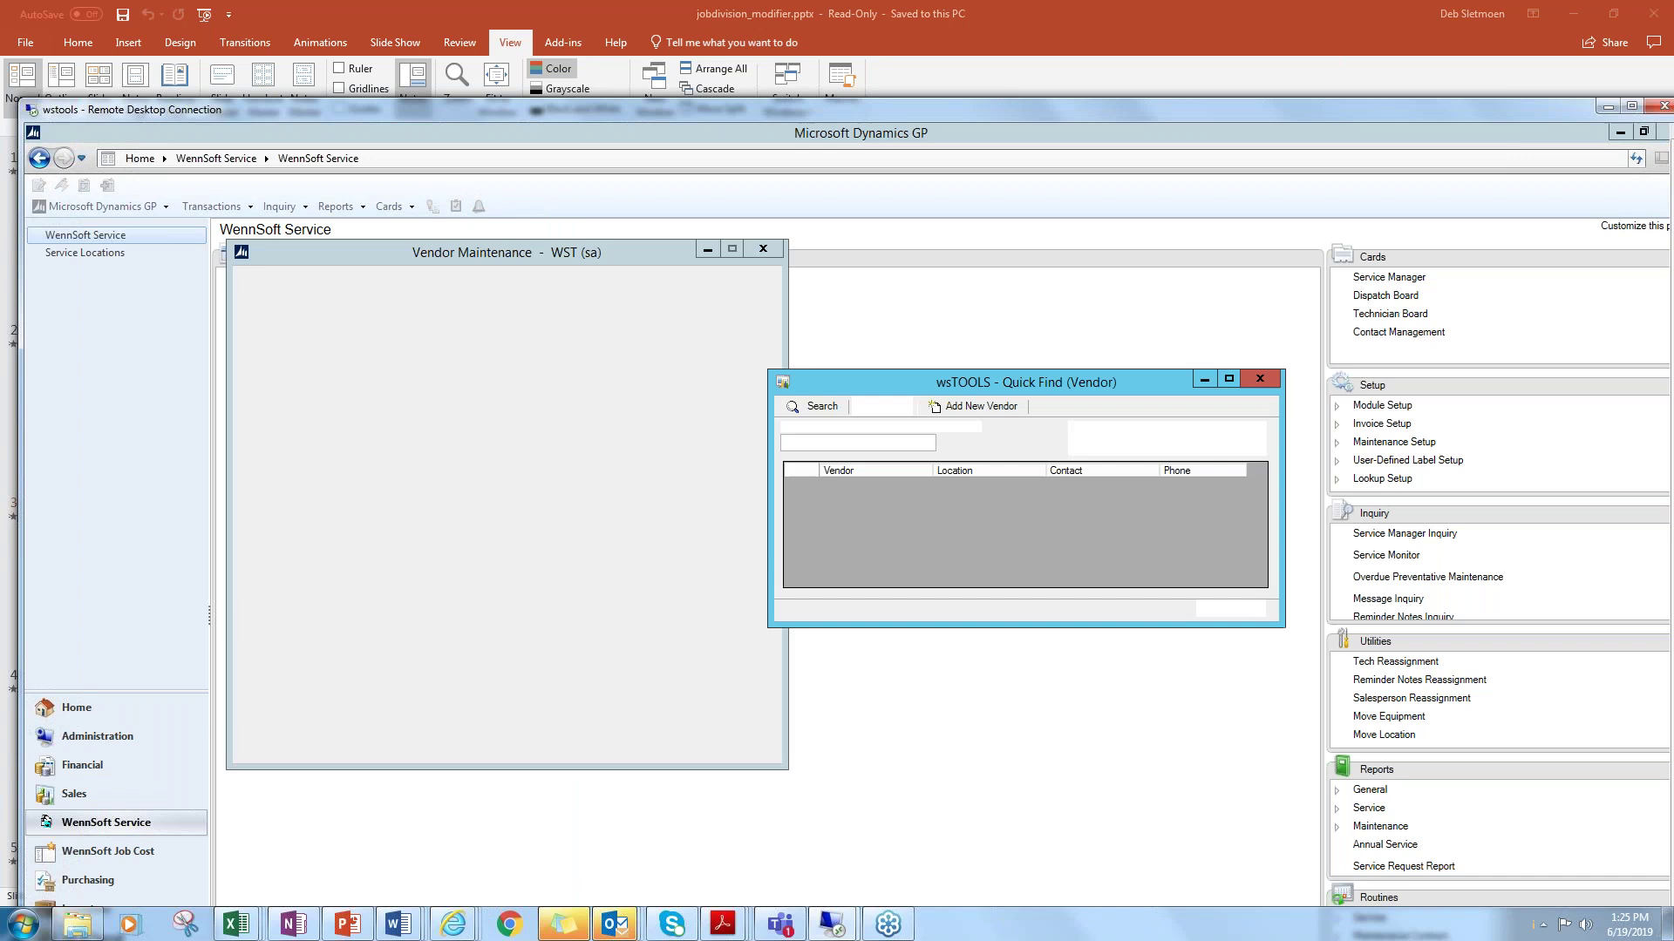
pyautogui.moveTo(1150, 372); pyautogui.dragTo(1149, 273)
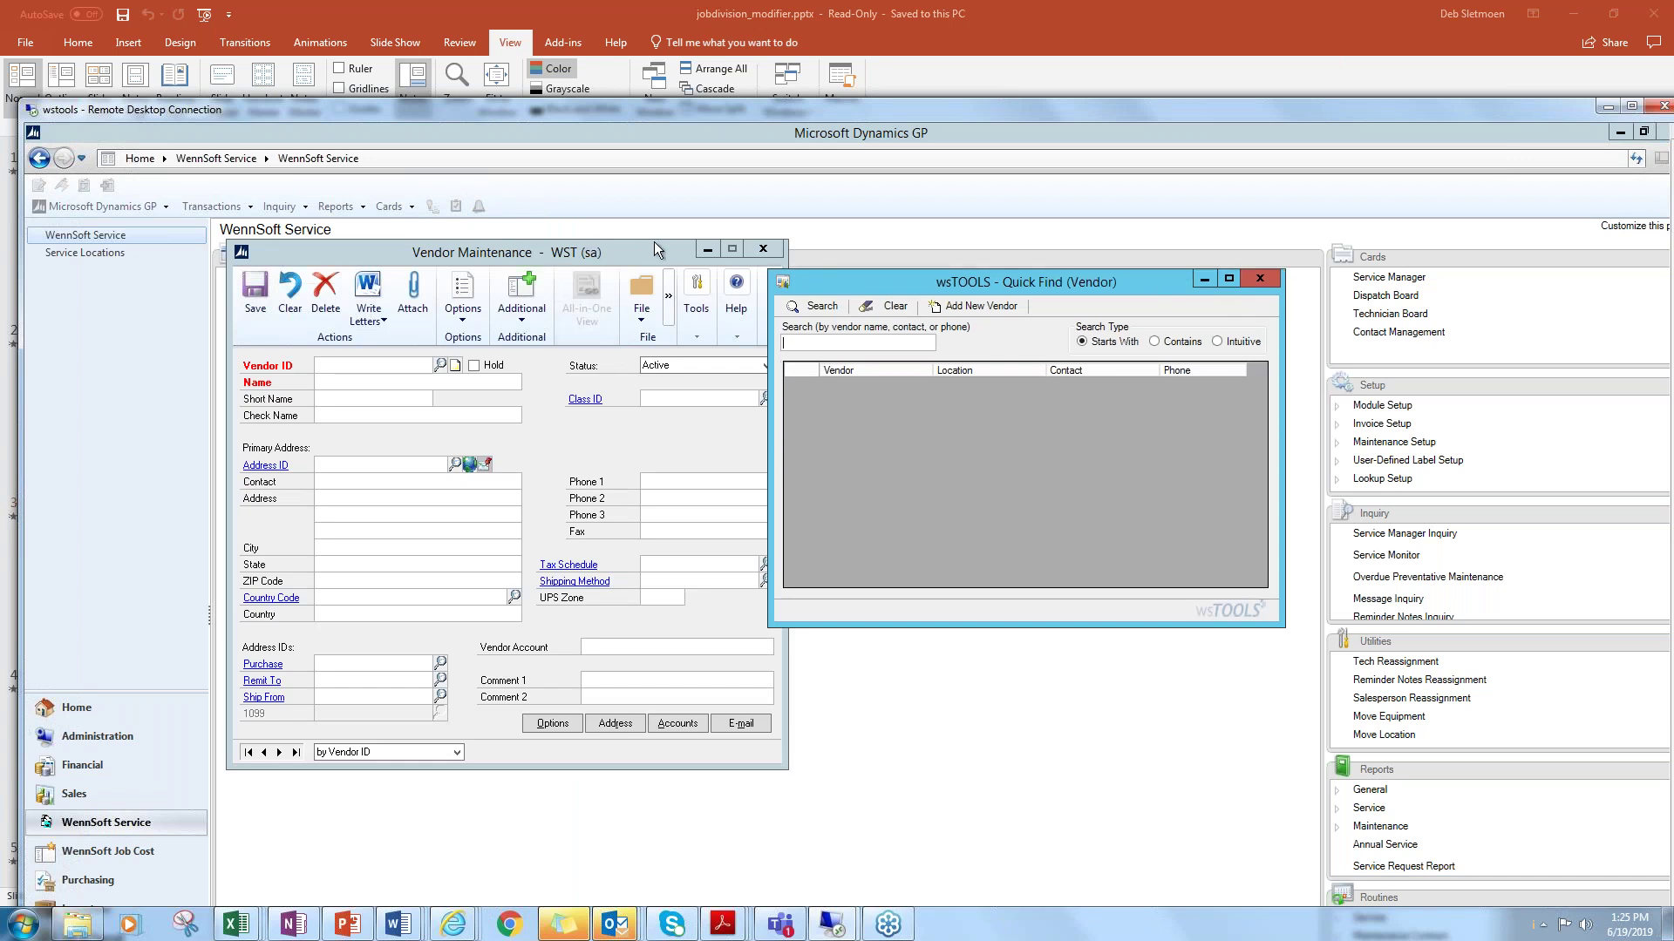
# Enter ABC as the vendor ID and remove the outdated ABC0001 suggestion from the auto-complete list.
pyautogui.click(361, 365)
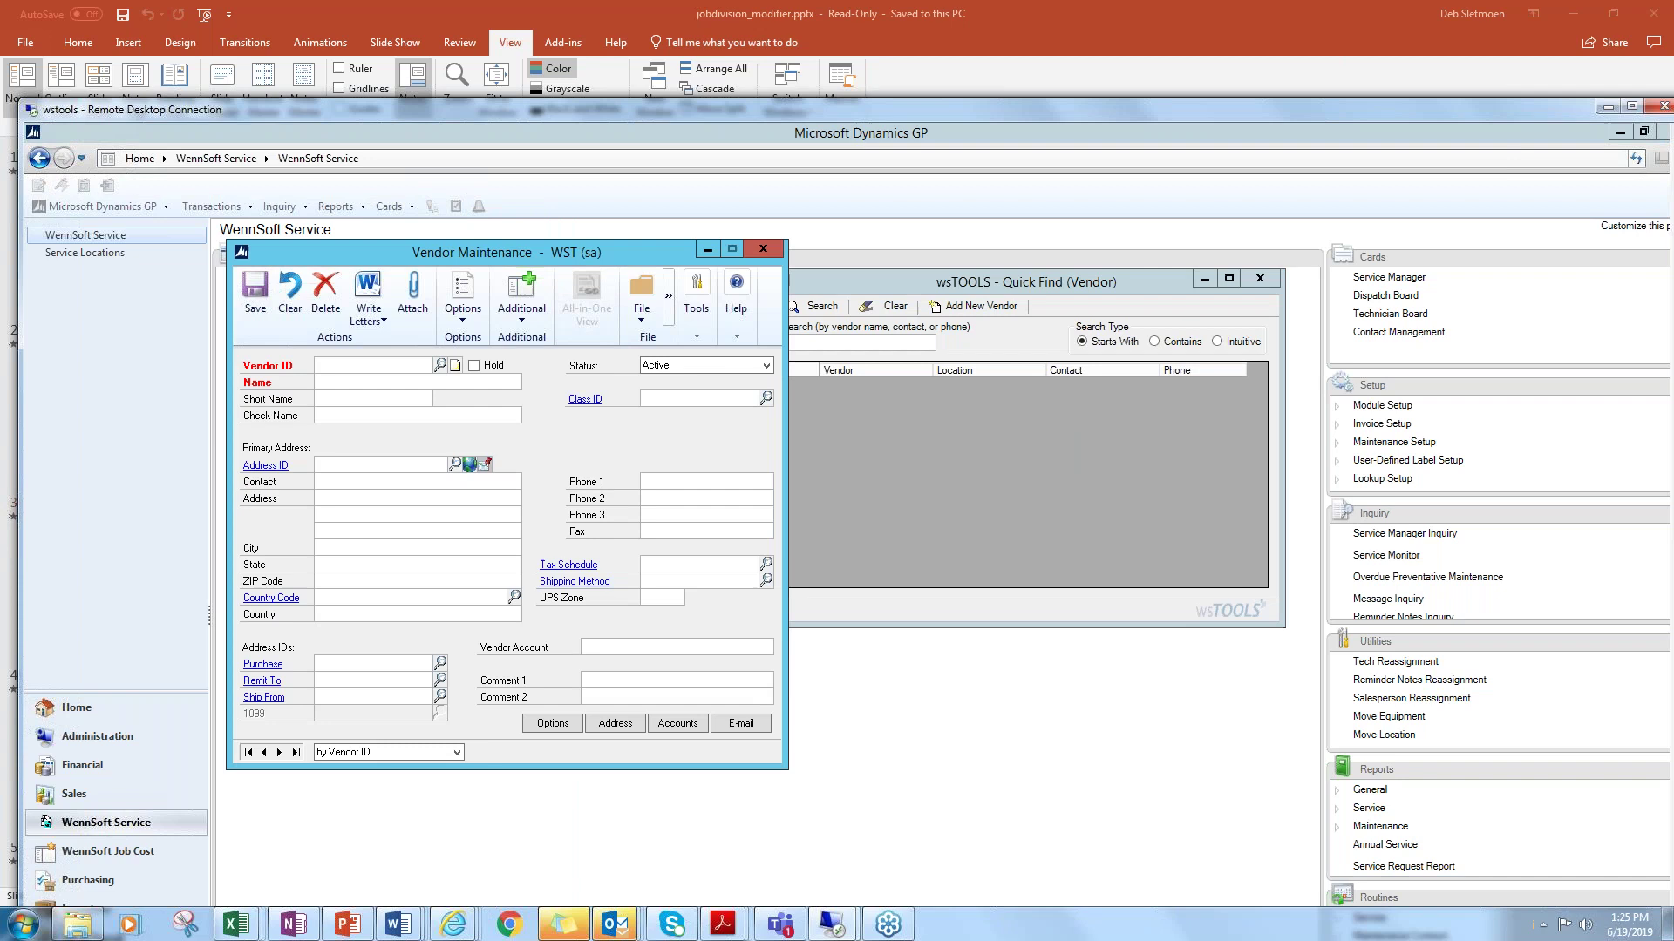
pyautogui.write('ABC')
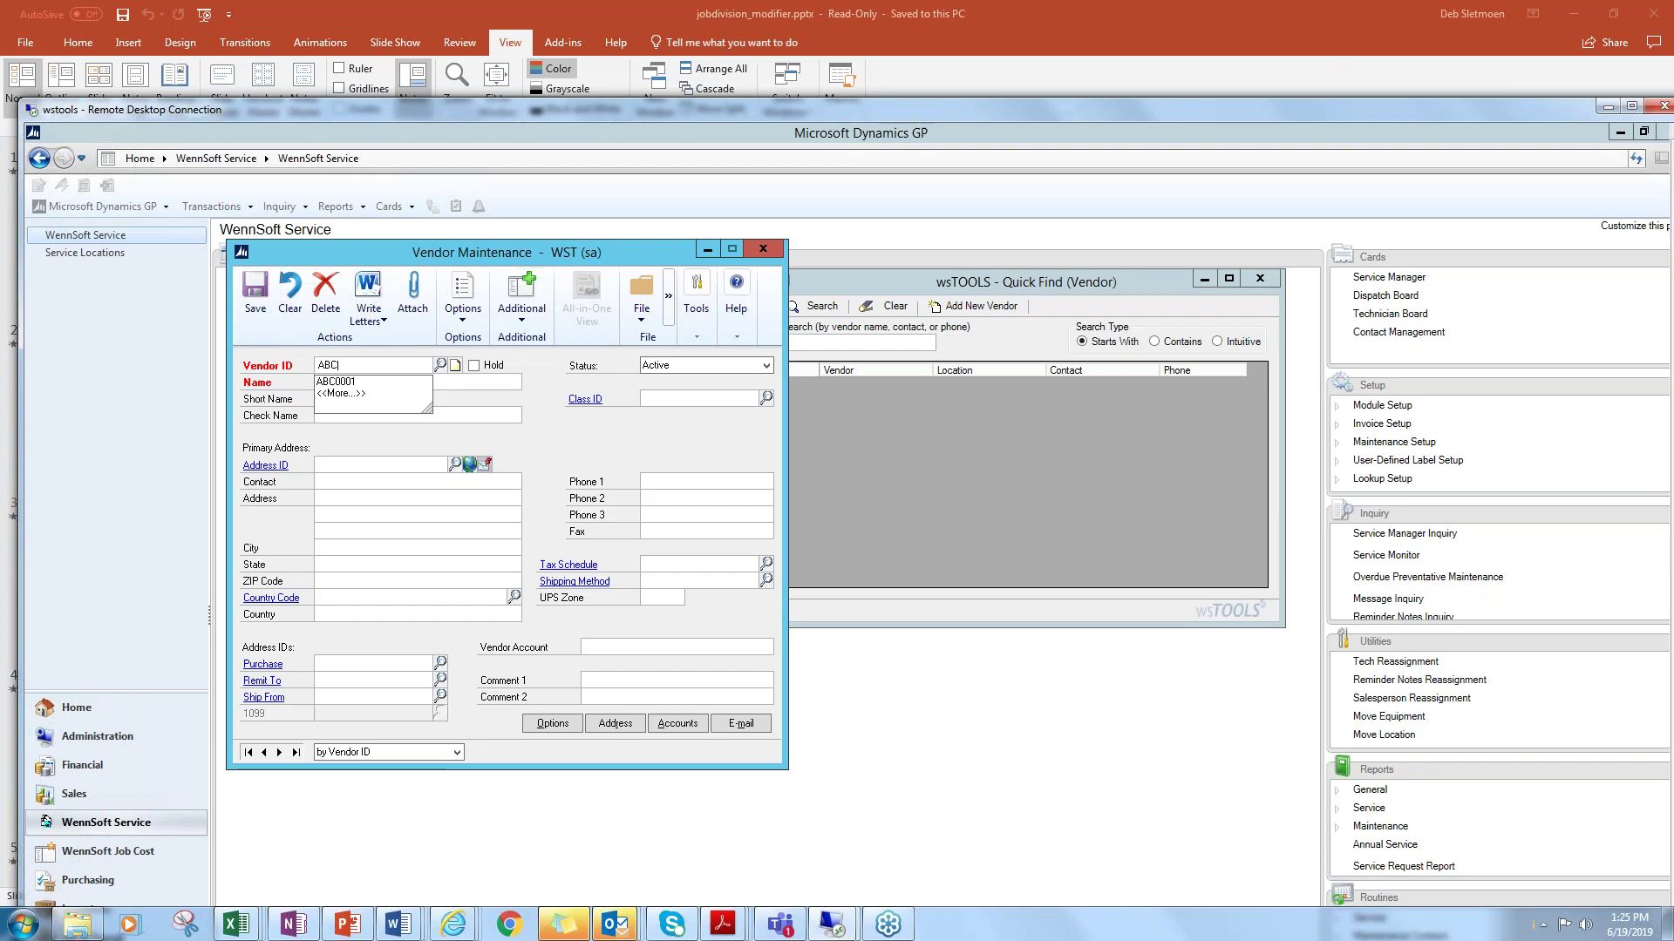
pyautogui.rightClick(345, 389)
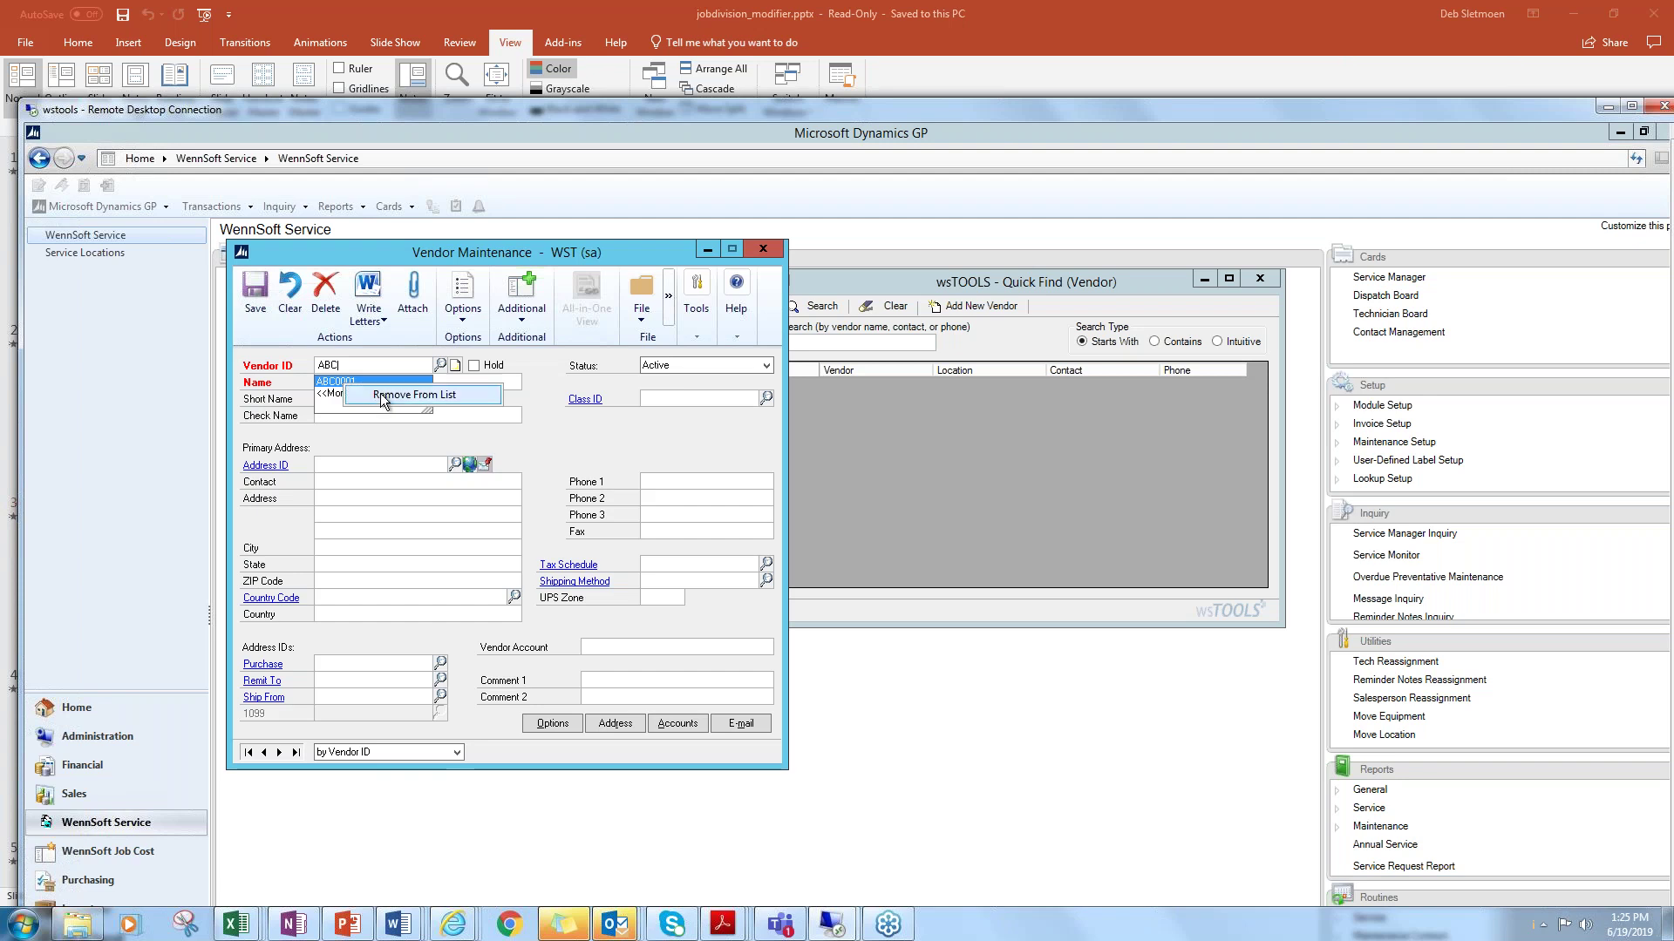
pyautogui.click(380, 394)
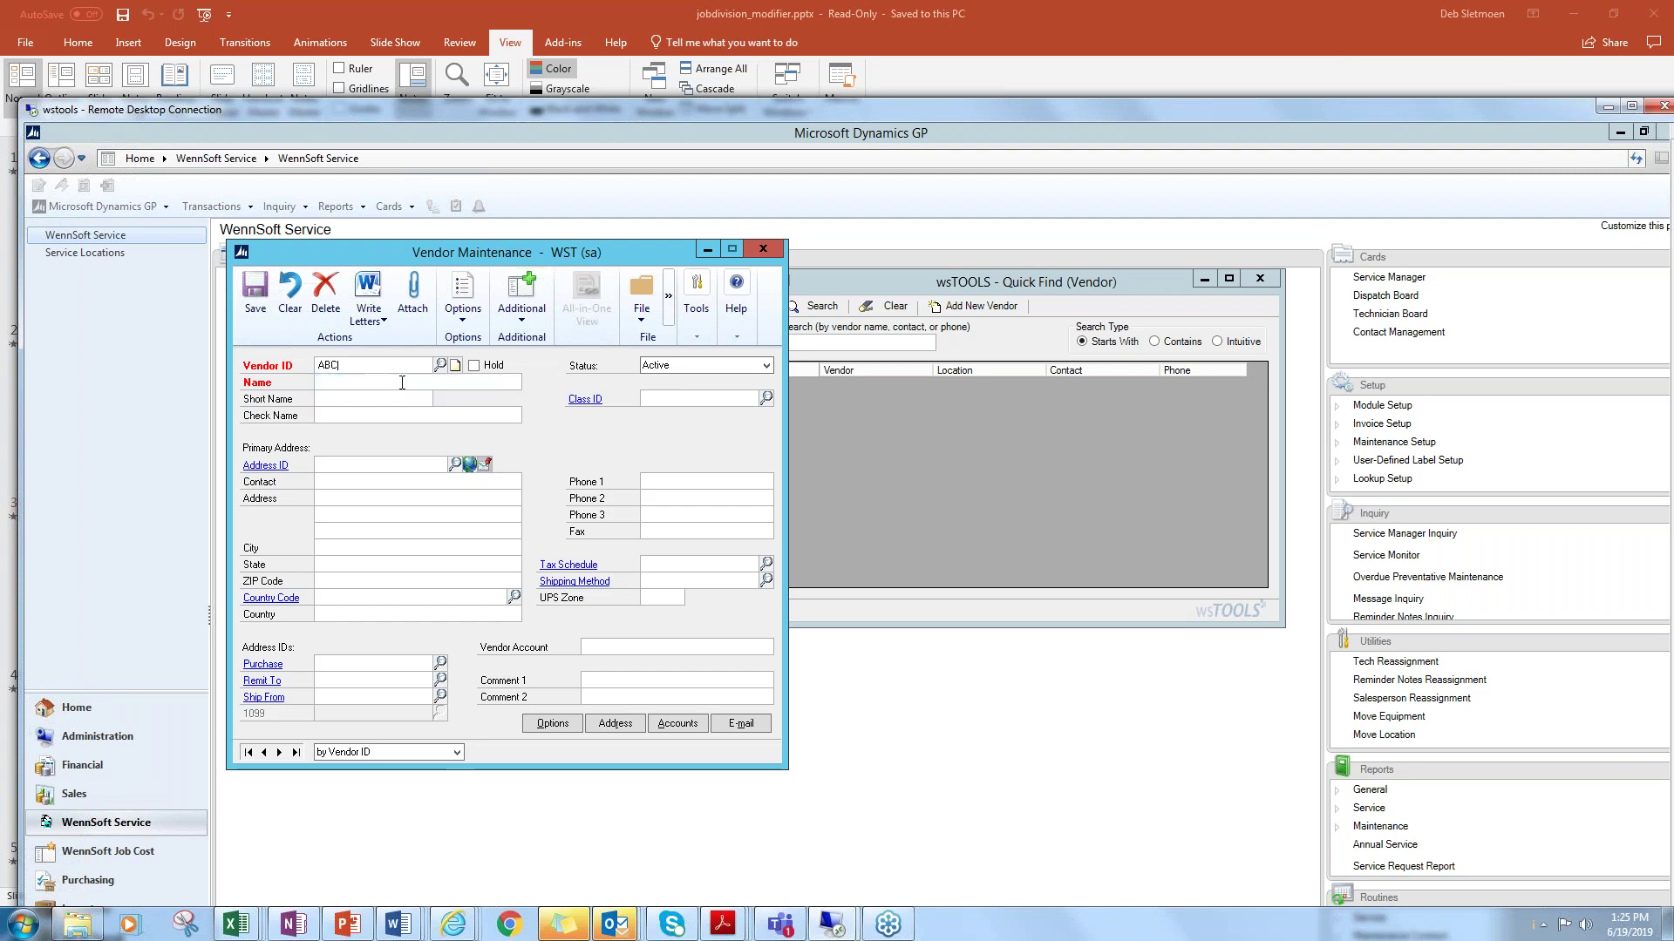
# Load vendor ABC1 from the vendor lookup, review its record, and clear it from Vendor Maintenance.
pyautogui.click(441, 365)
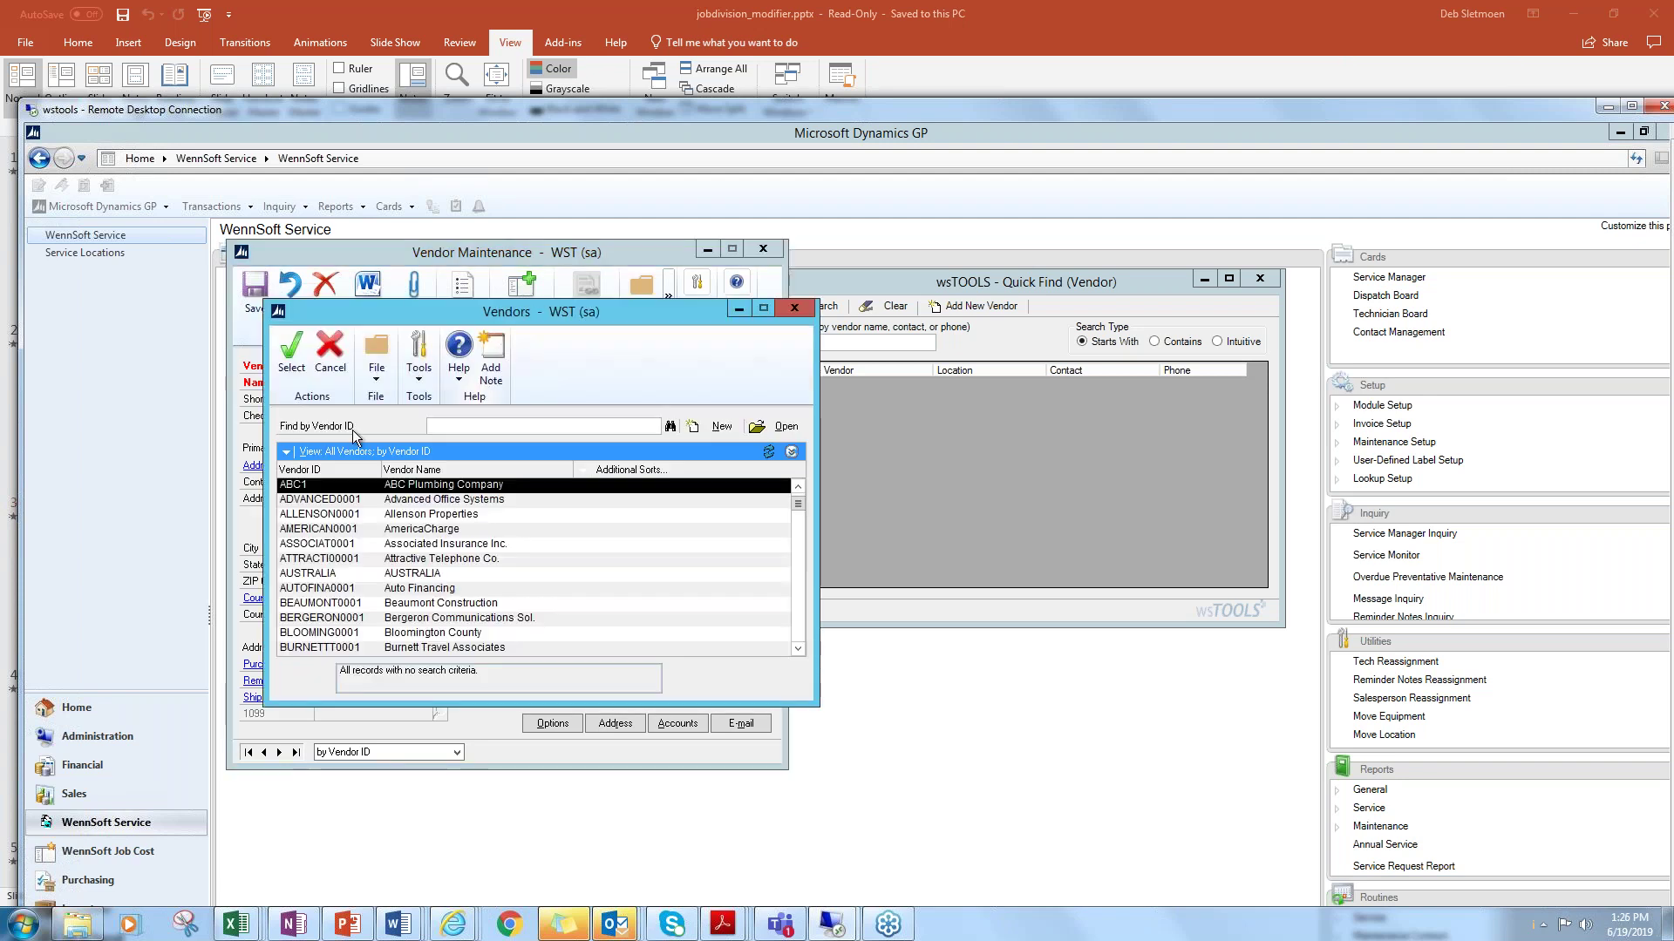
pyautogui.doubleClick(326, 488)
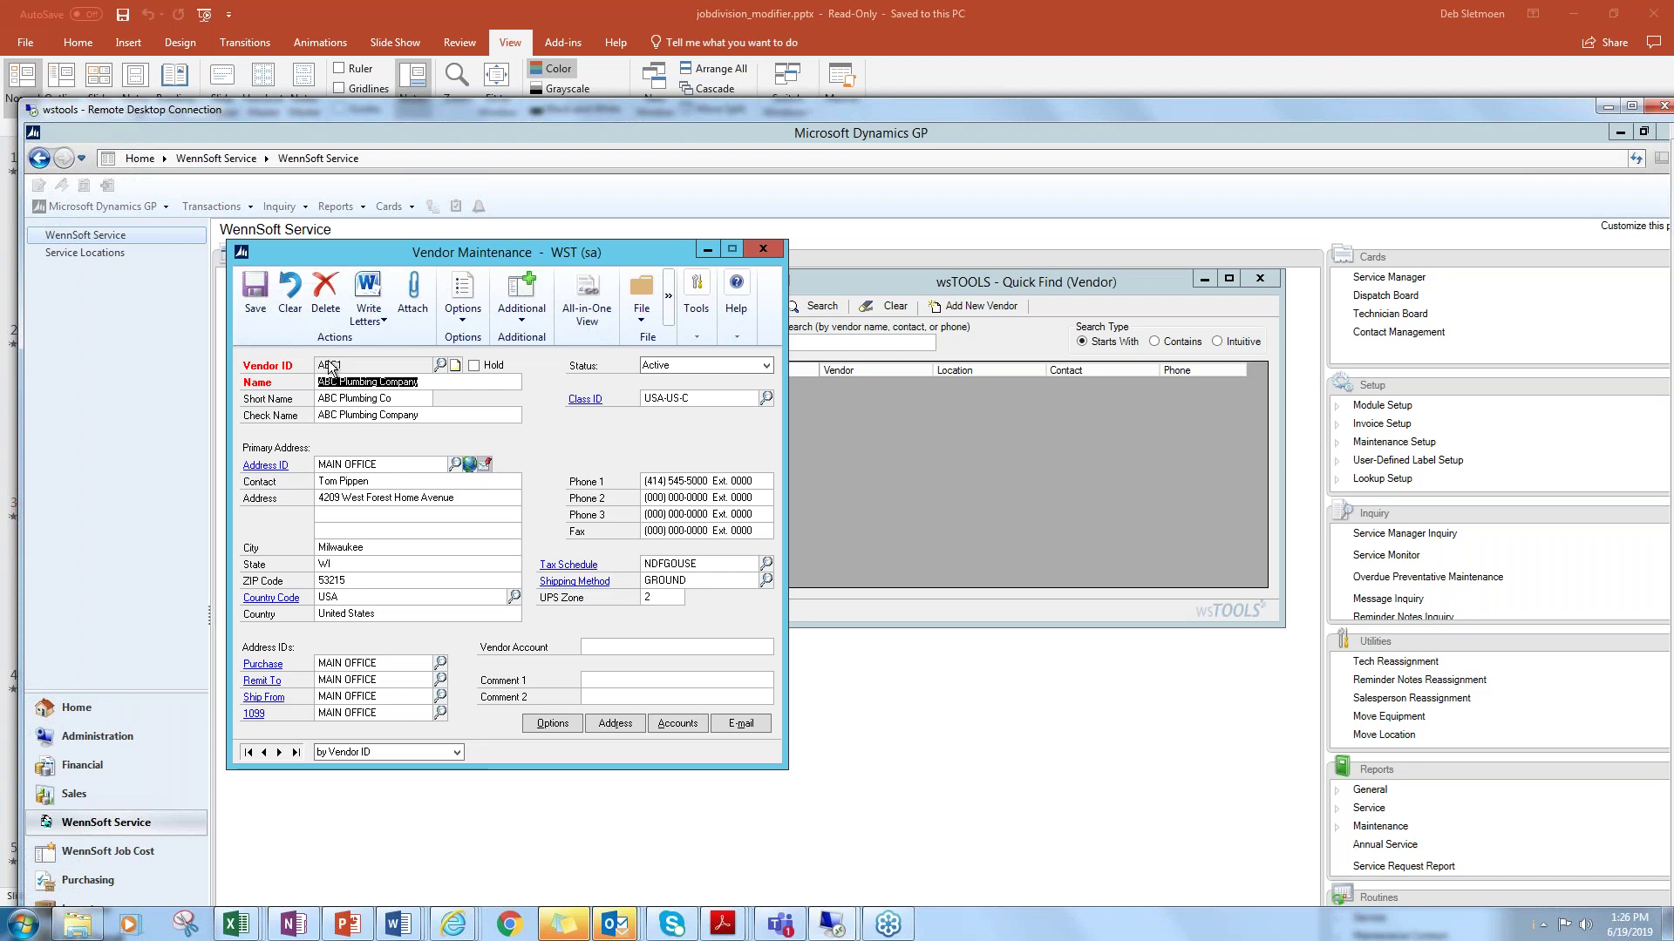
pyautogui.click(295, 302)
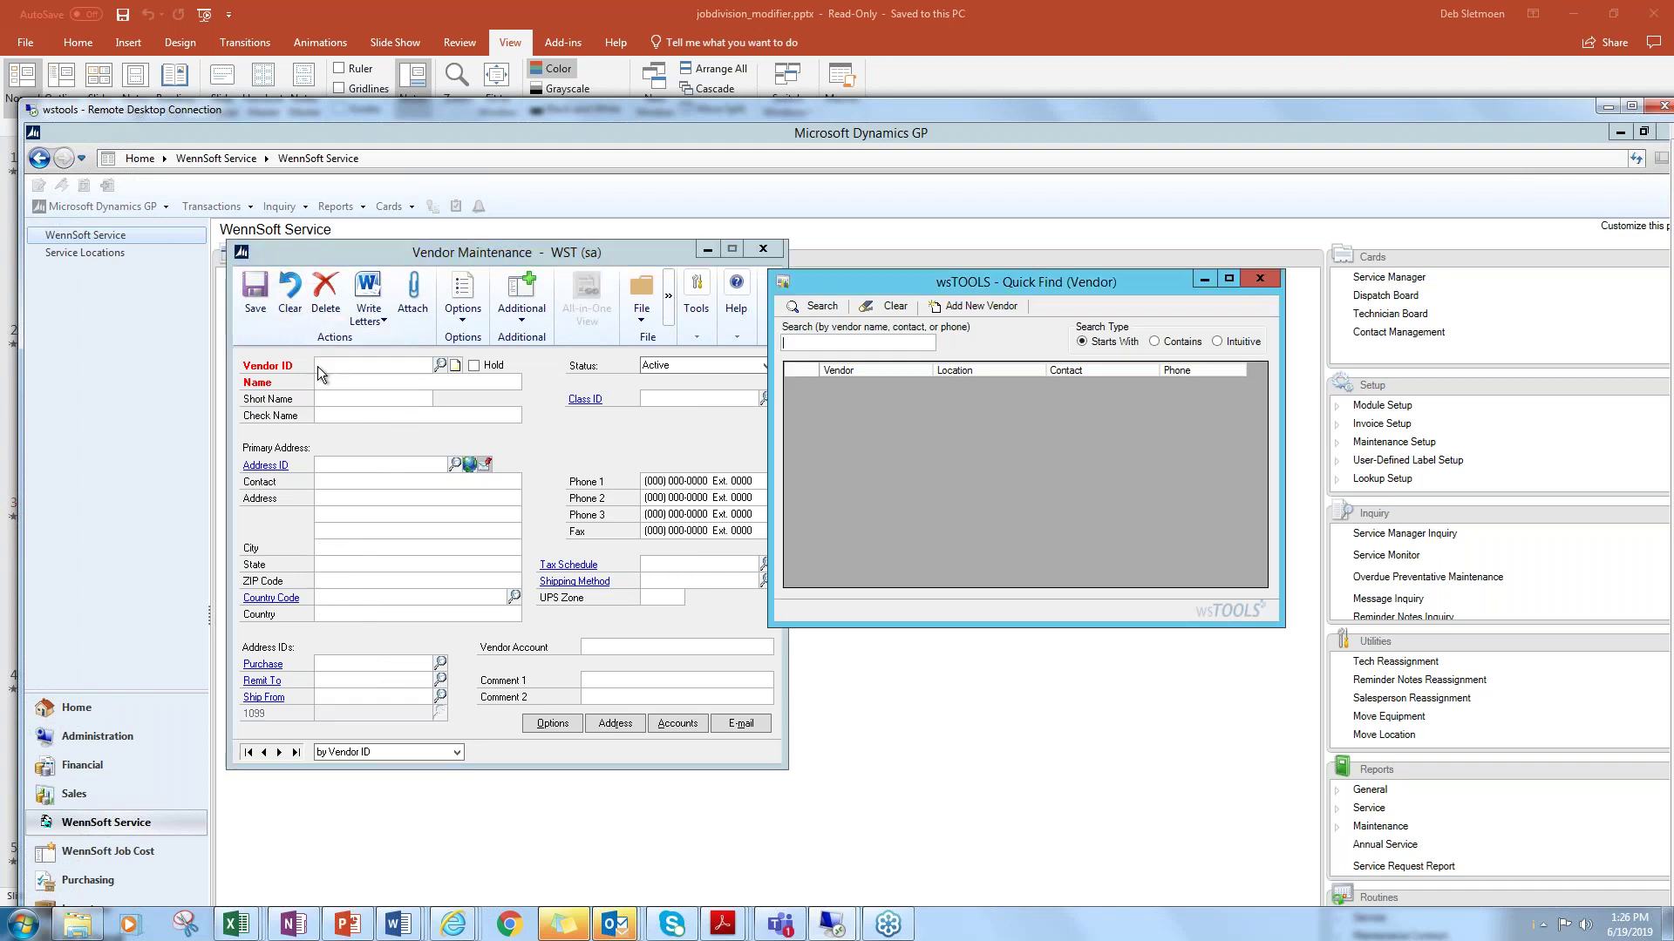
# Enter AB as the vendor ID to check which vendor IDs auto-complete suggests.
pyautogui.click(340, 366)
pyautogui.write('AB')
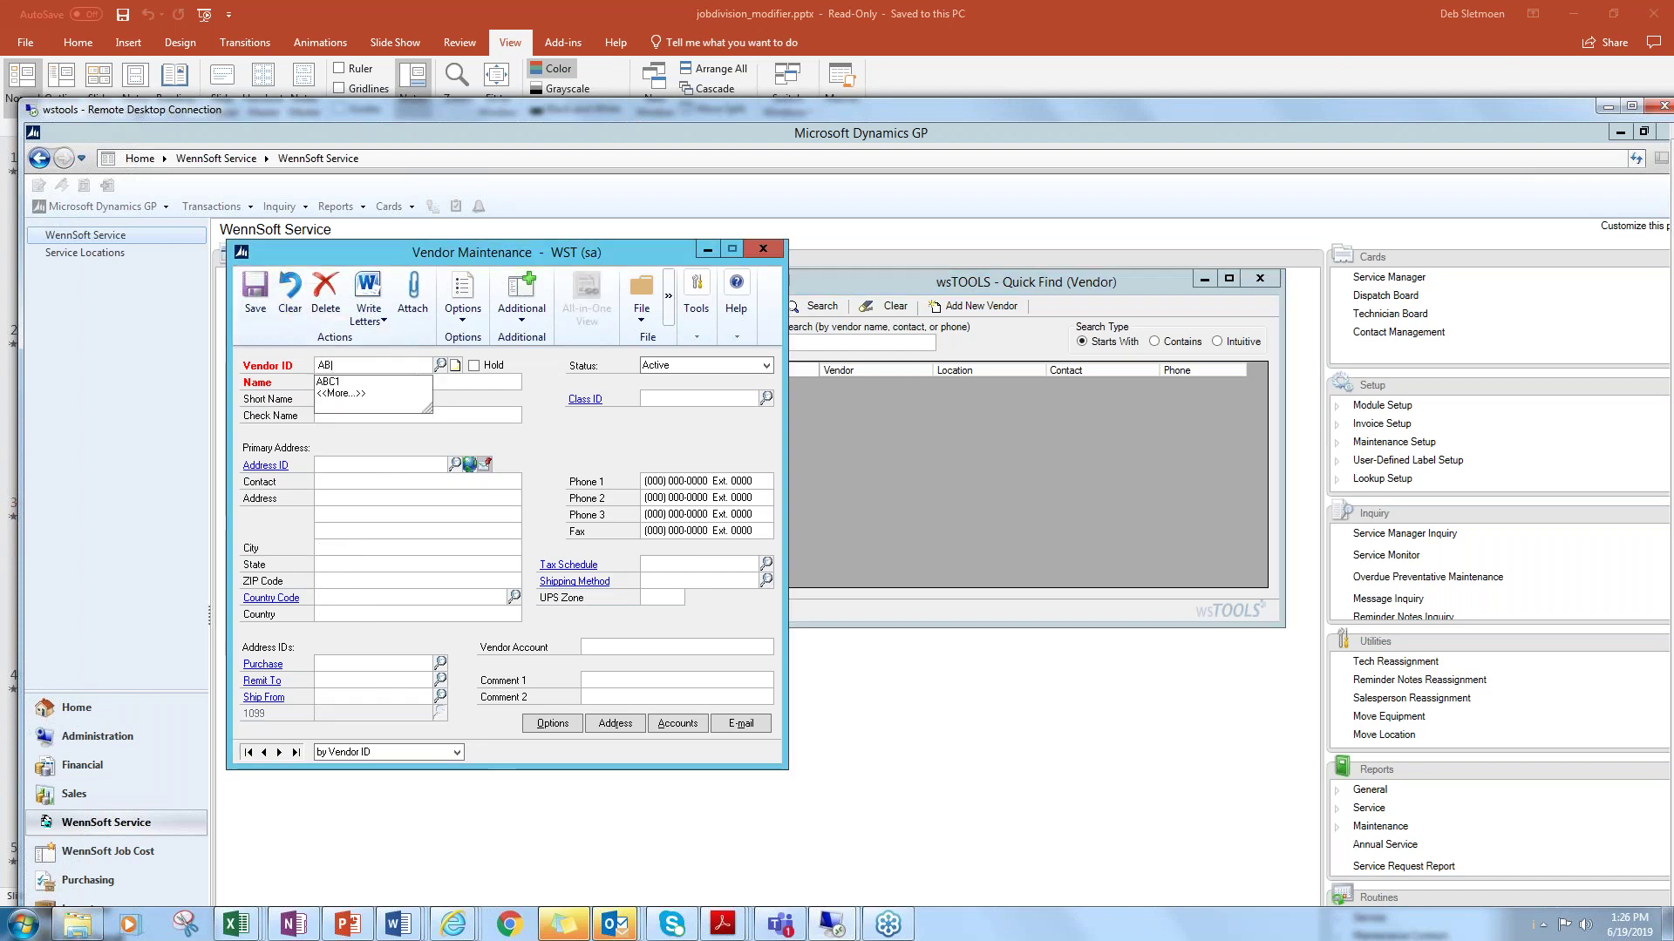
pyautogui.press('Tab')
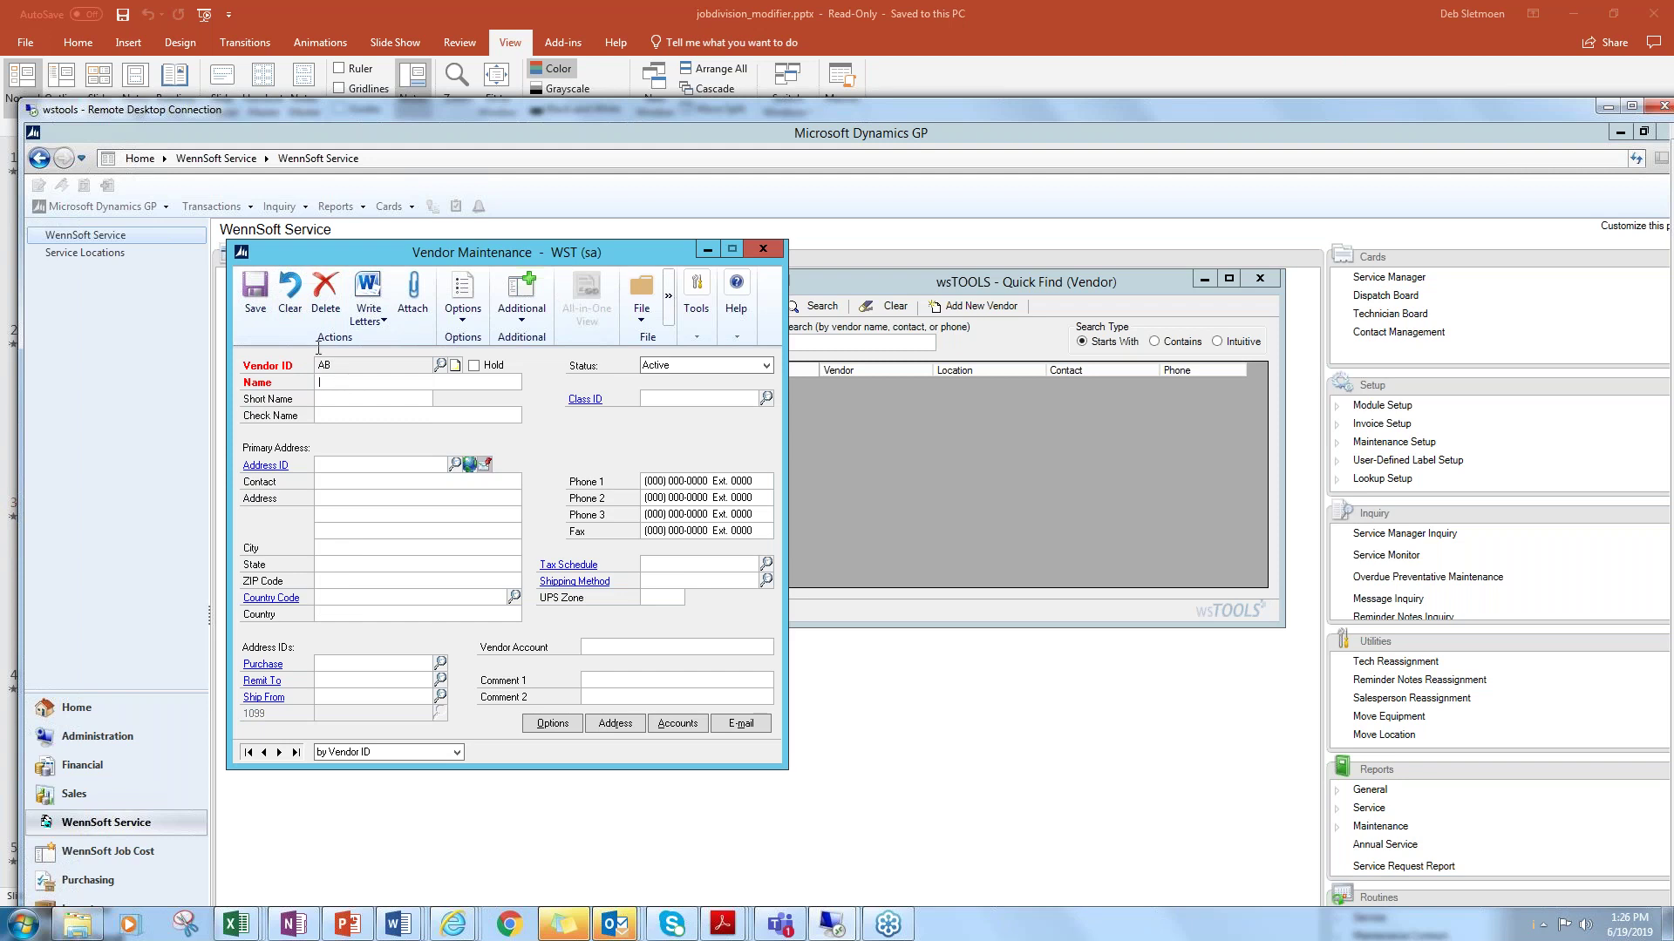
# Clear the vendor form, enter AB as the vendor ID, and remove the AB suggestion from the auto-complete list.
pyautogui.click(289, 296)
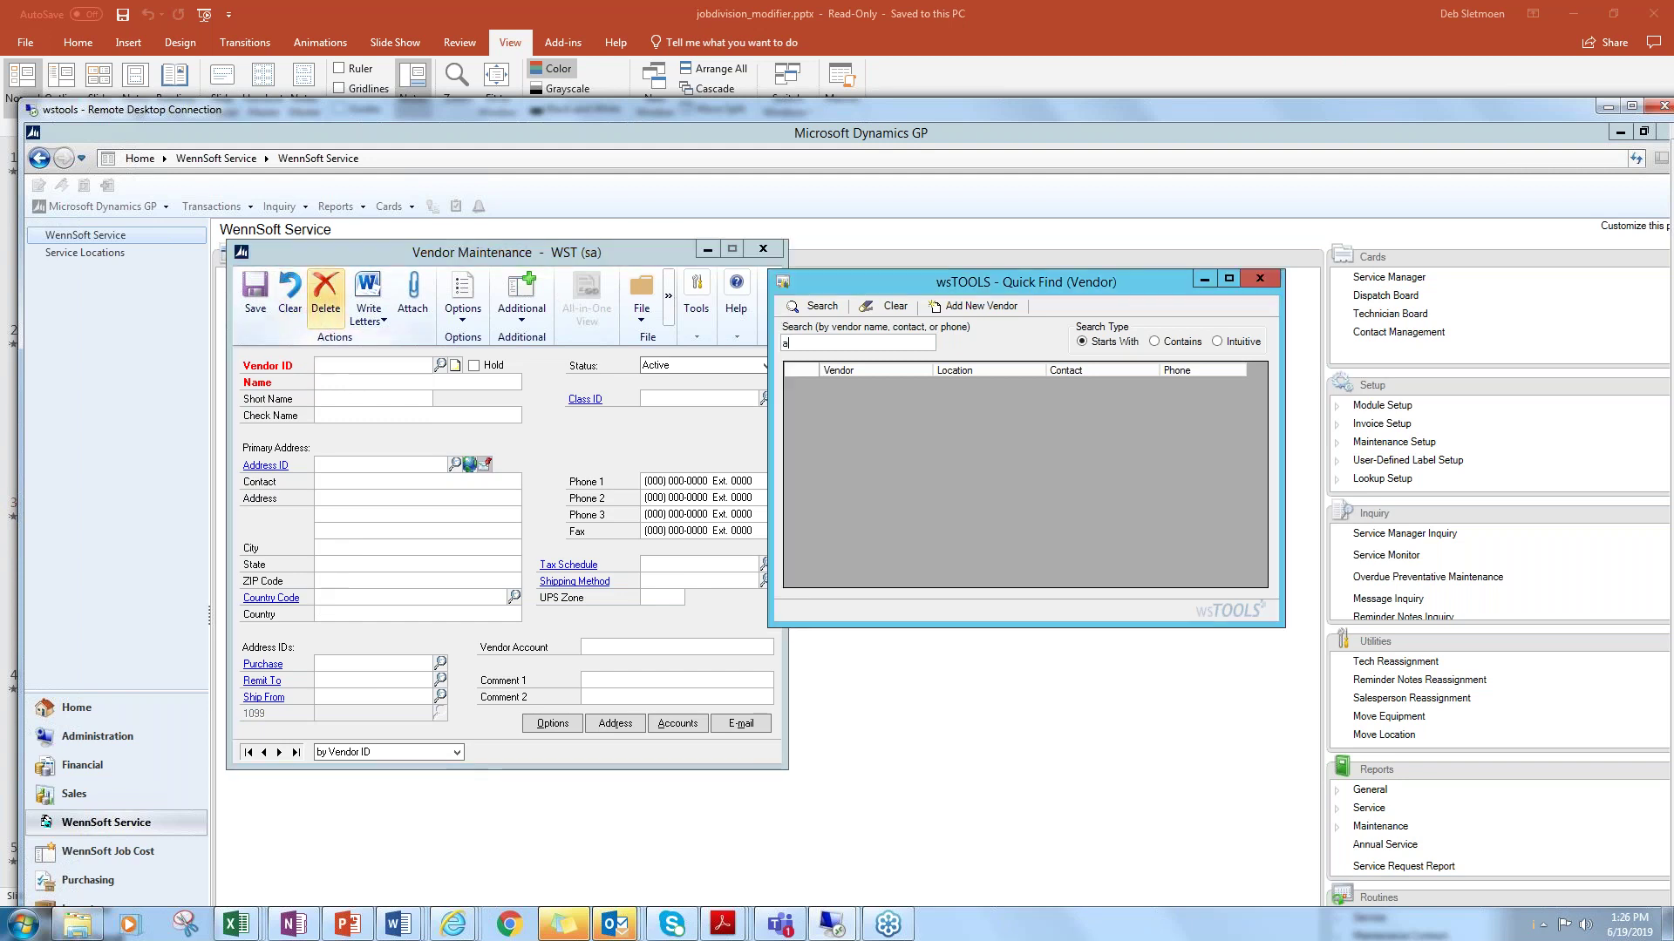
pyautogui.click(332, 363)
pyautogui.write('AB')
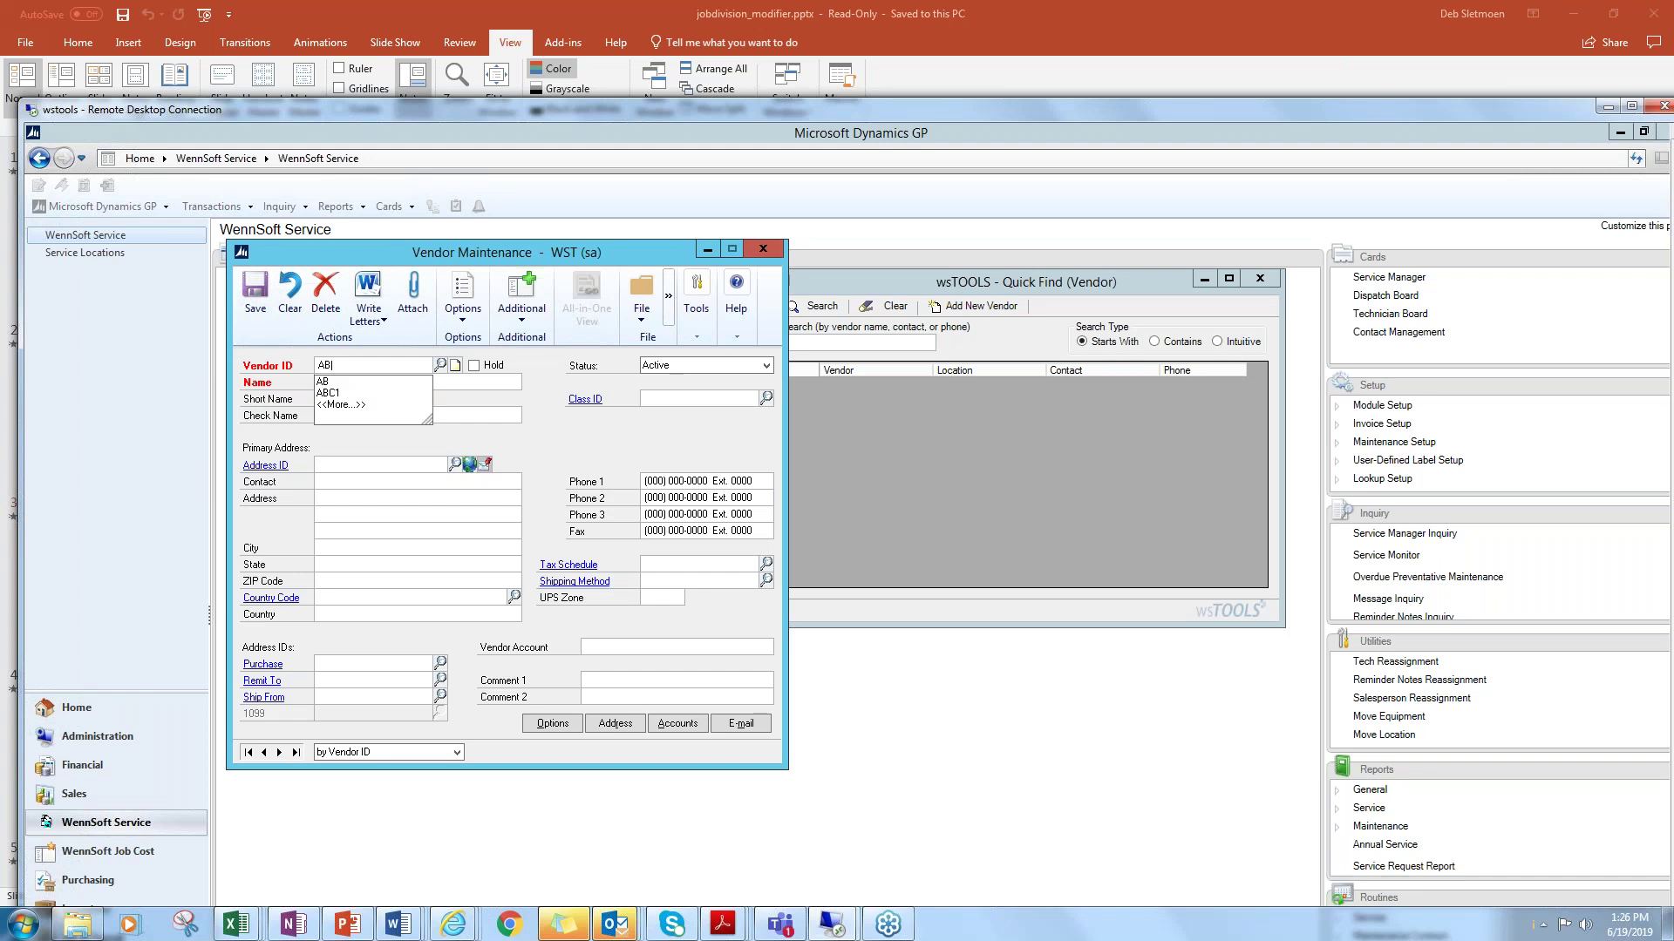
pyautogui.rightClick(338, 387)
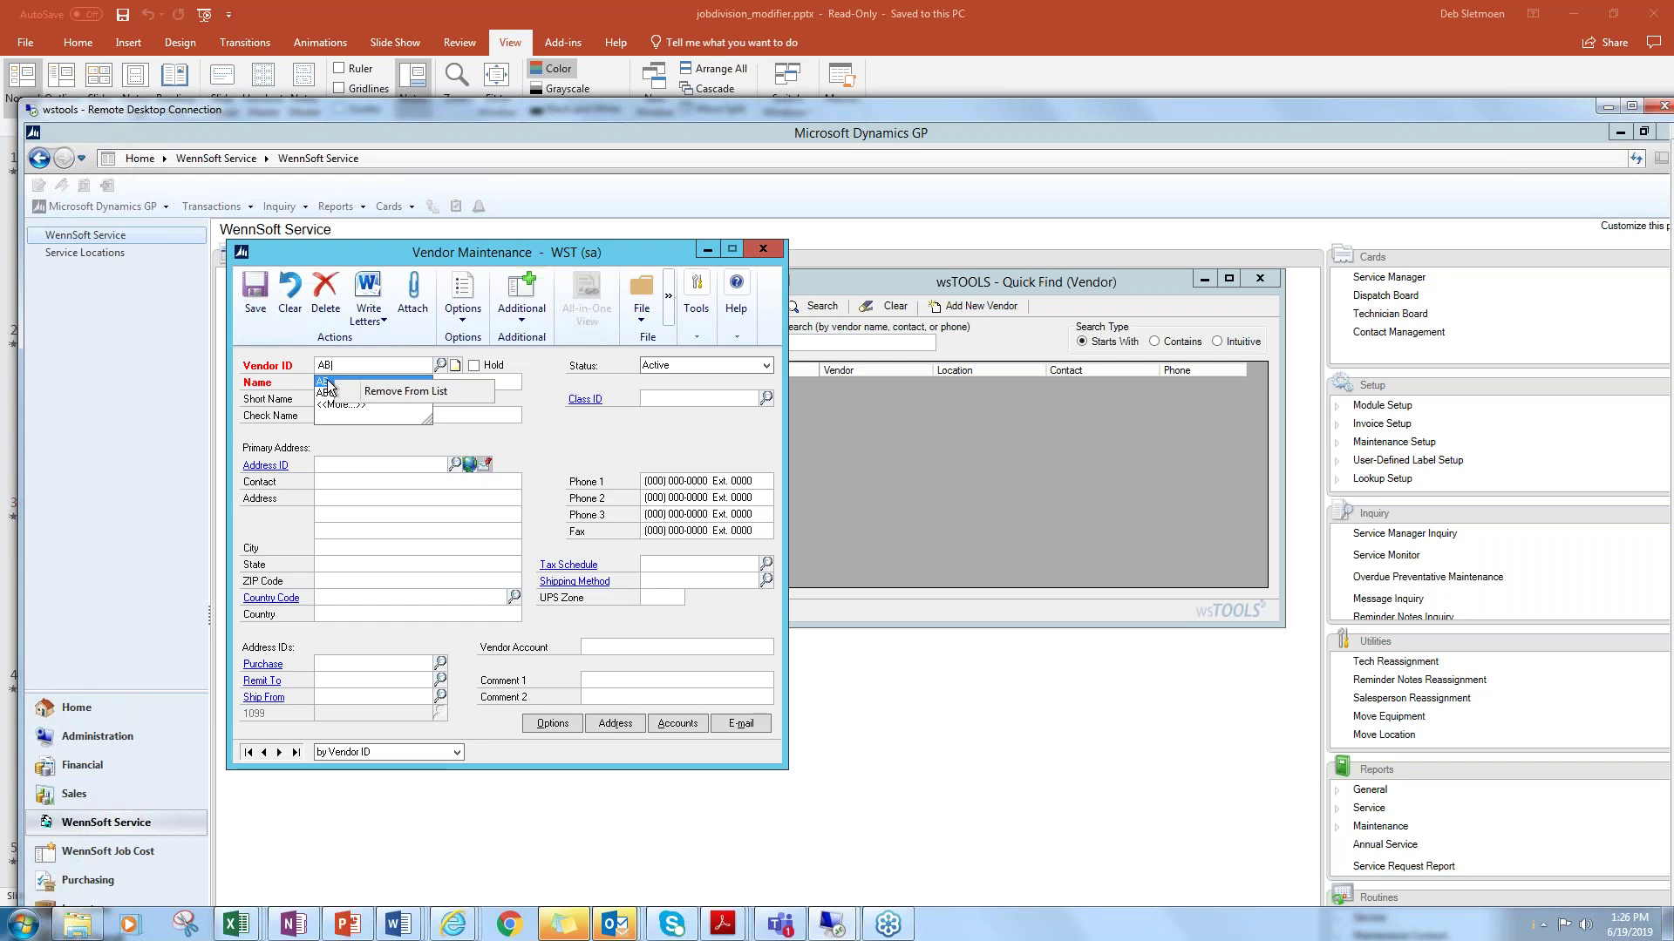
pyautogui.click(384, 391)
# Load vendor ABC1 from the auto-complete suggestions and return to the main WennSoft Service page.
pyautogui.click(348, 382)
pyautogui.press('Tab')
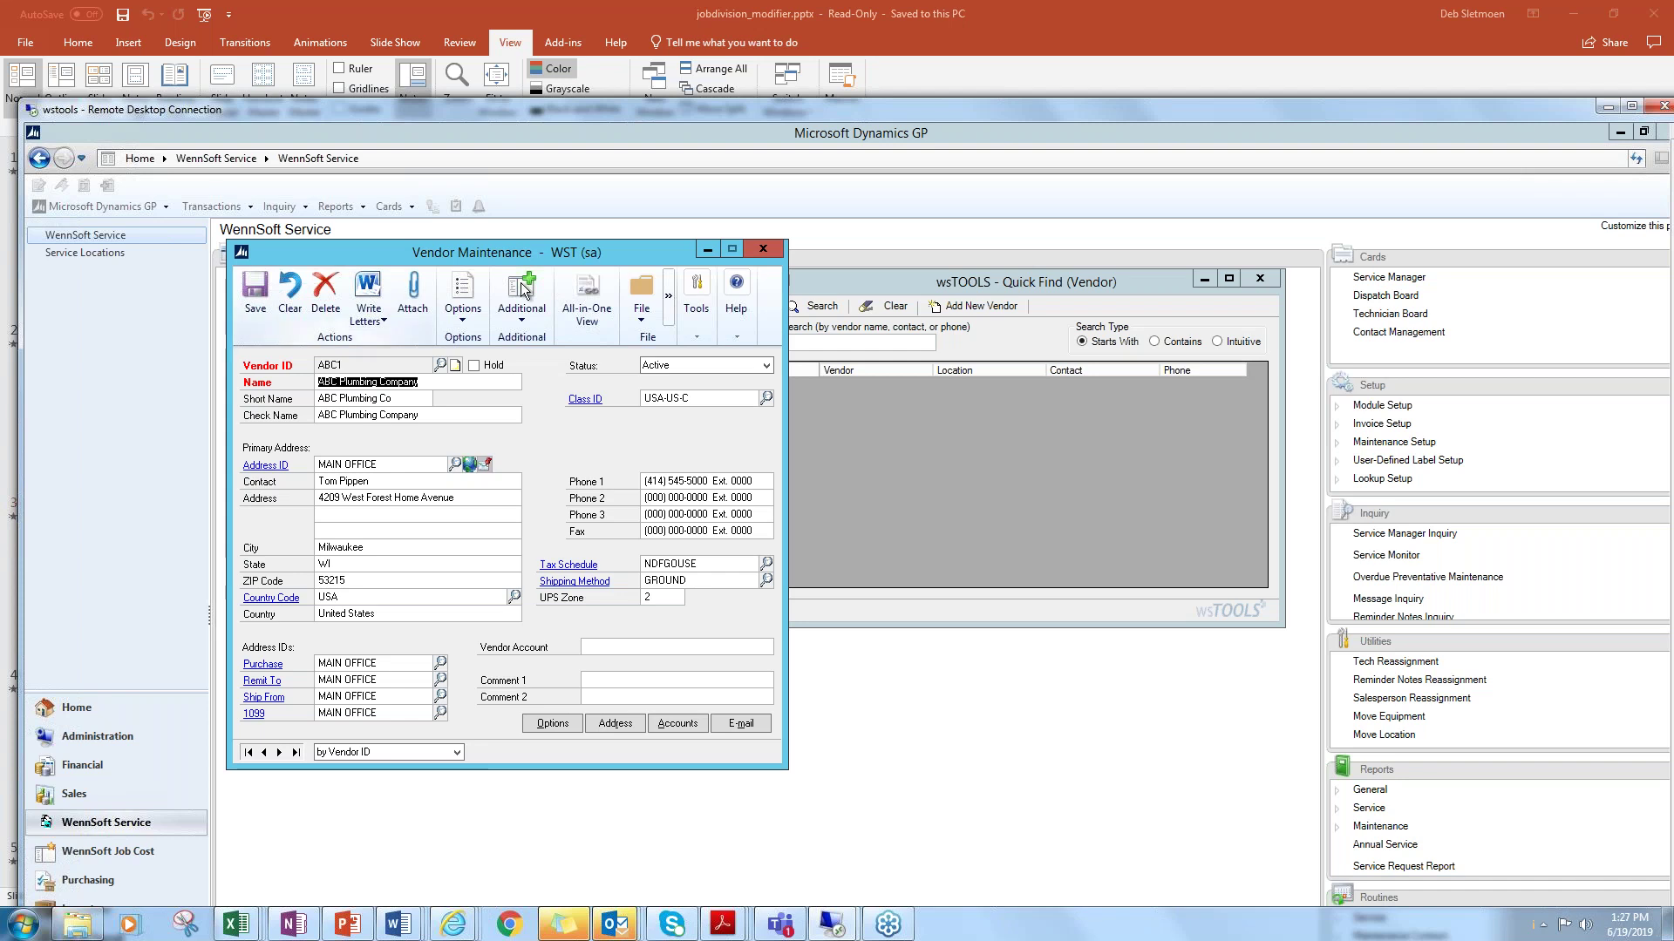
pyautogui.click(573, 192)
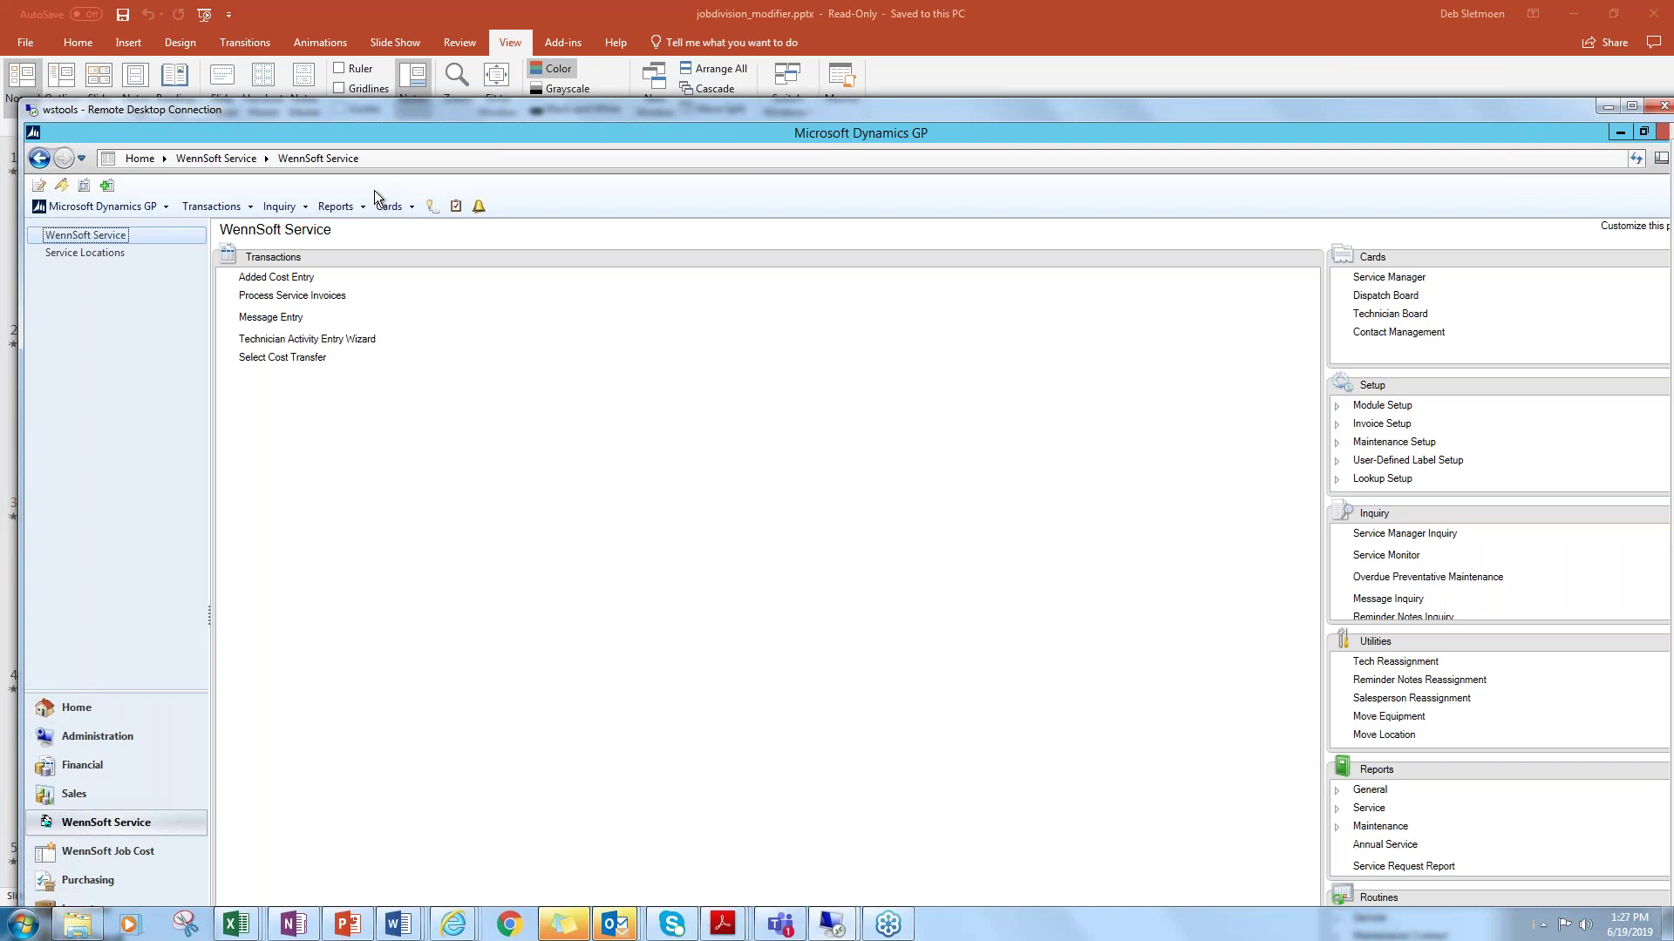
# Open the Vendor Combiner and Modifier utility for purchasing.
pyautogui.click(122, 207)
pyautogui.moveTo(122, 292)
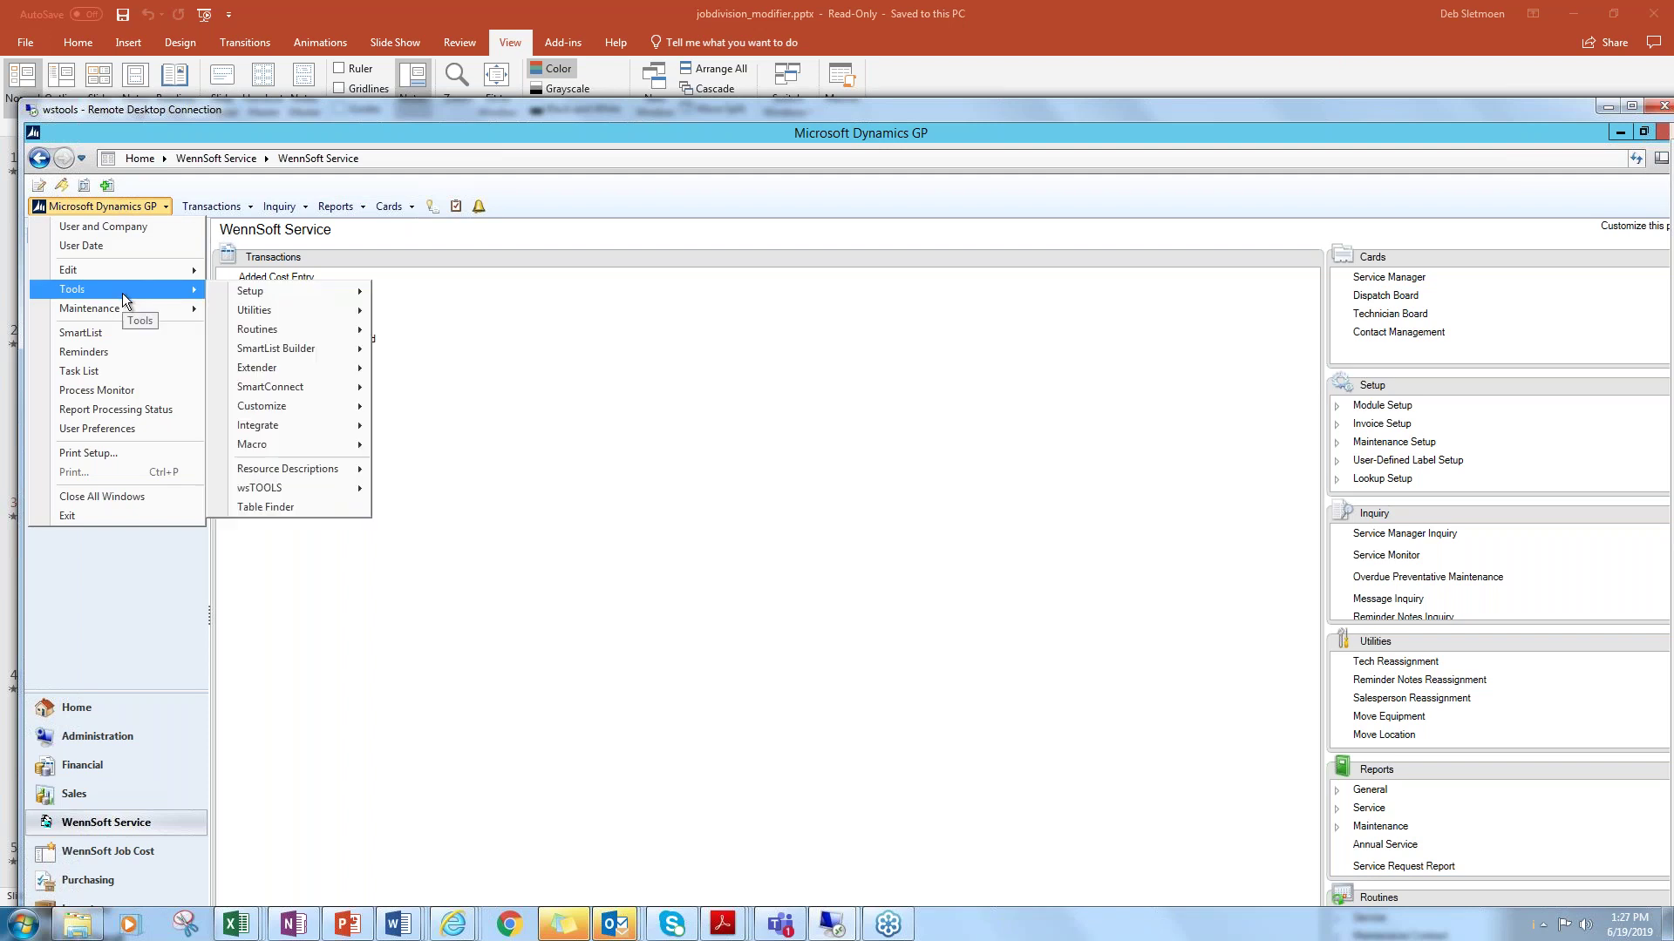
pyautogui.moveTo(276, 314)
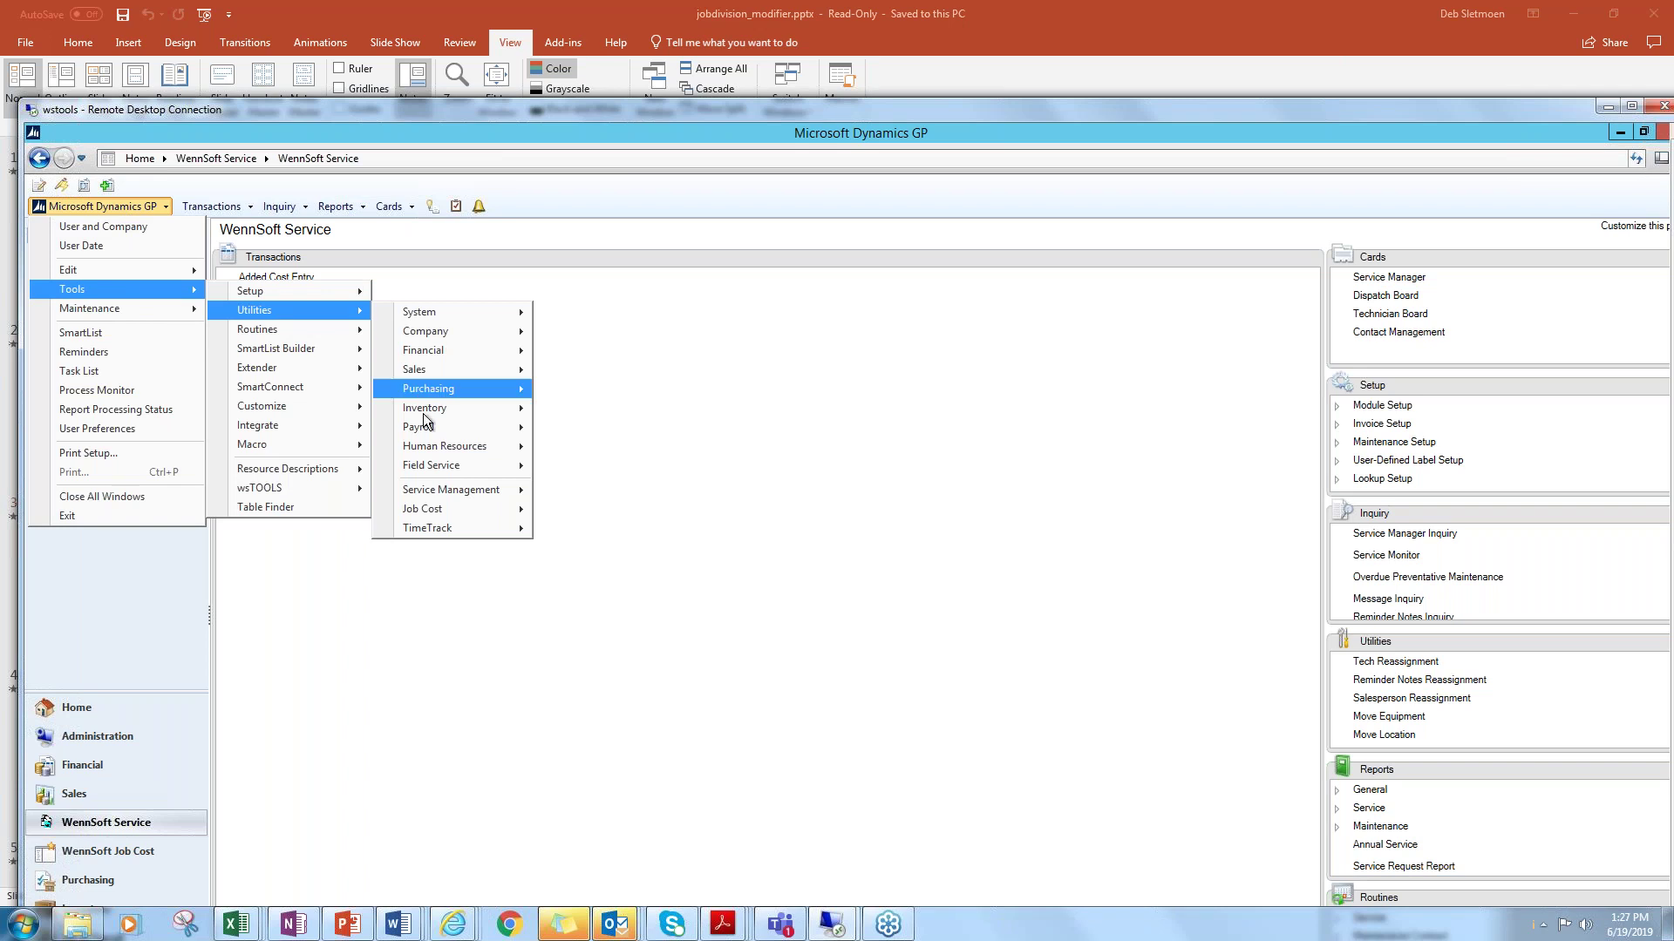
pyautogui.moveTo(427, 389)
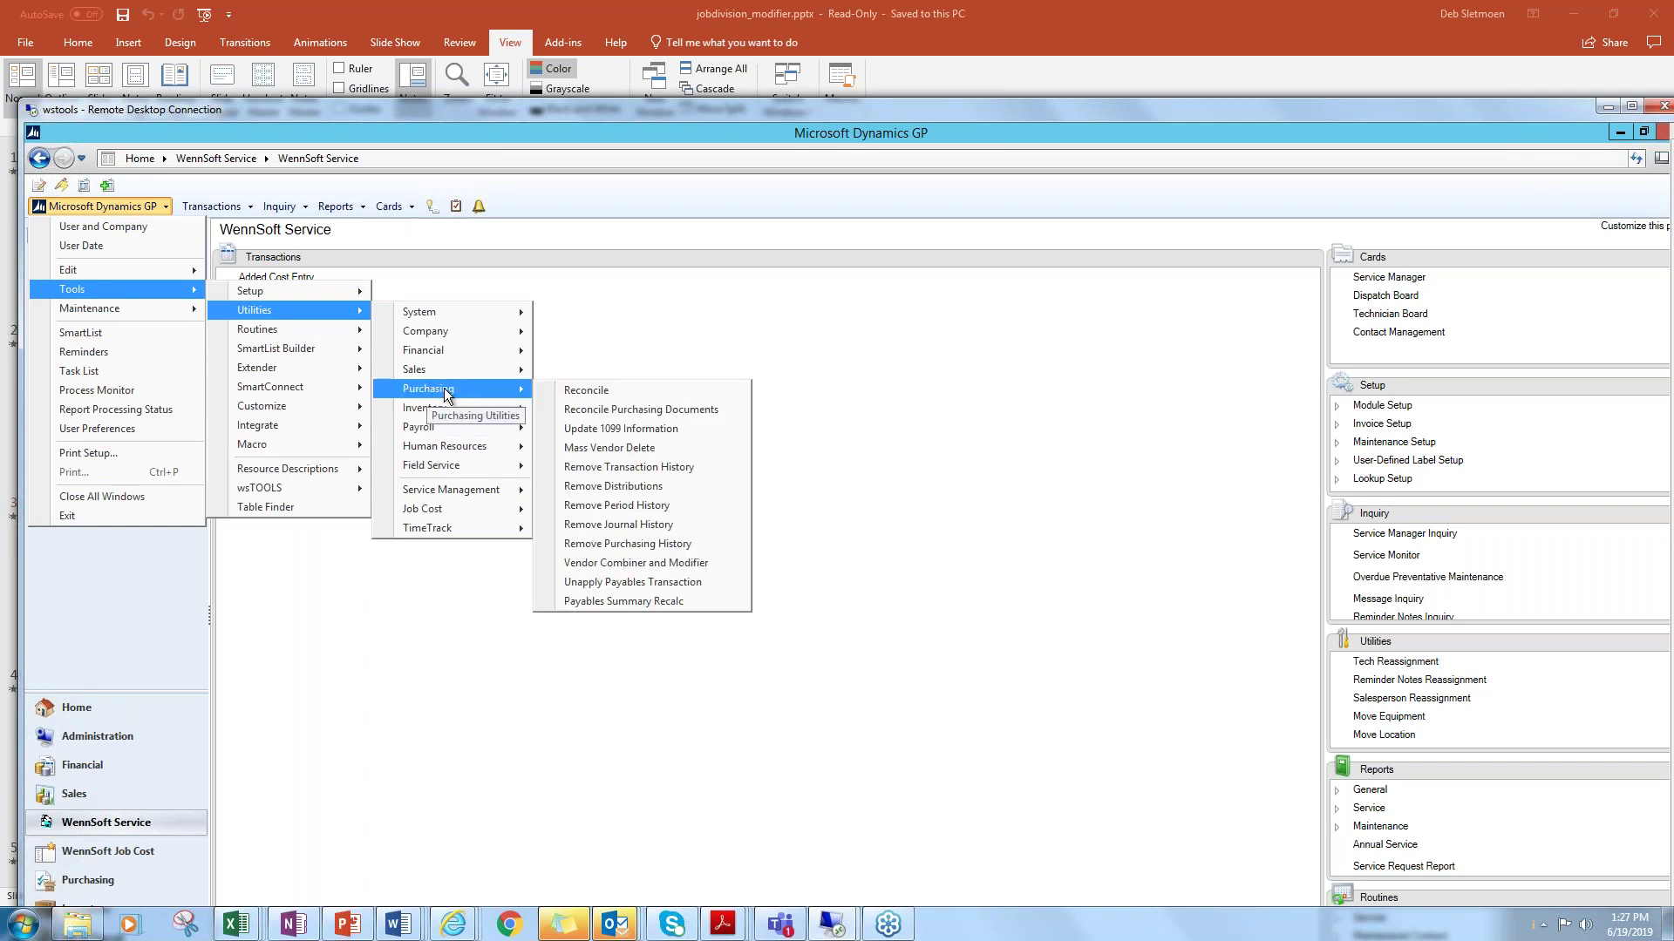
pyautogui.click(602, 563)
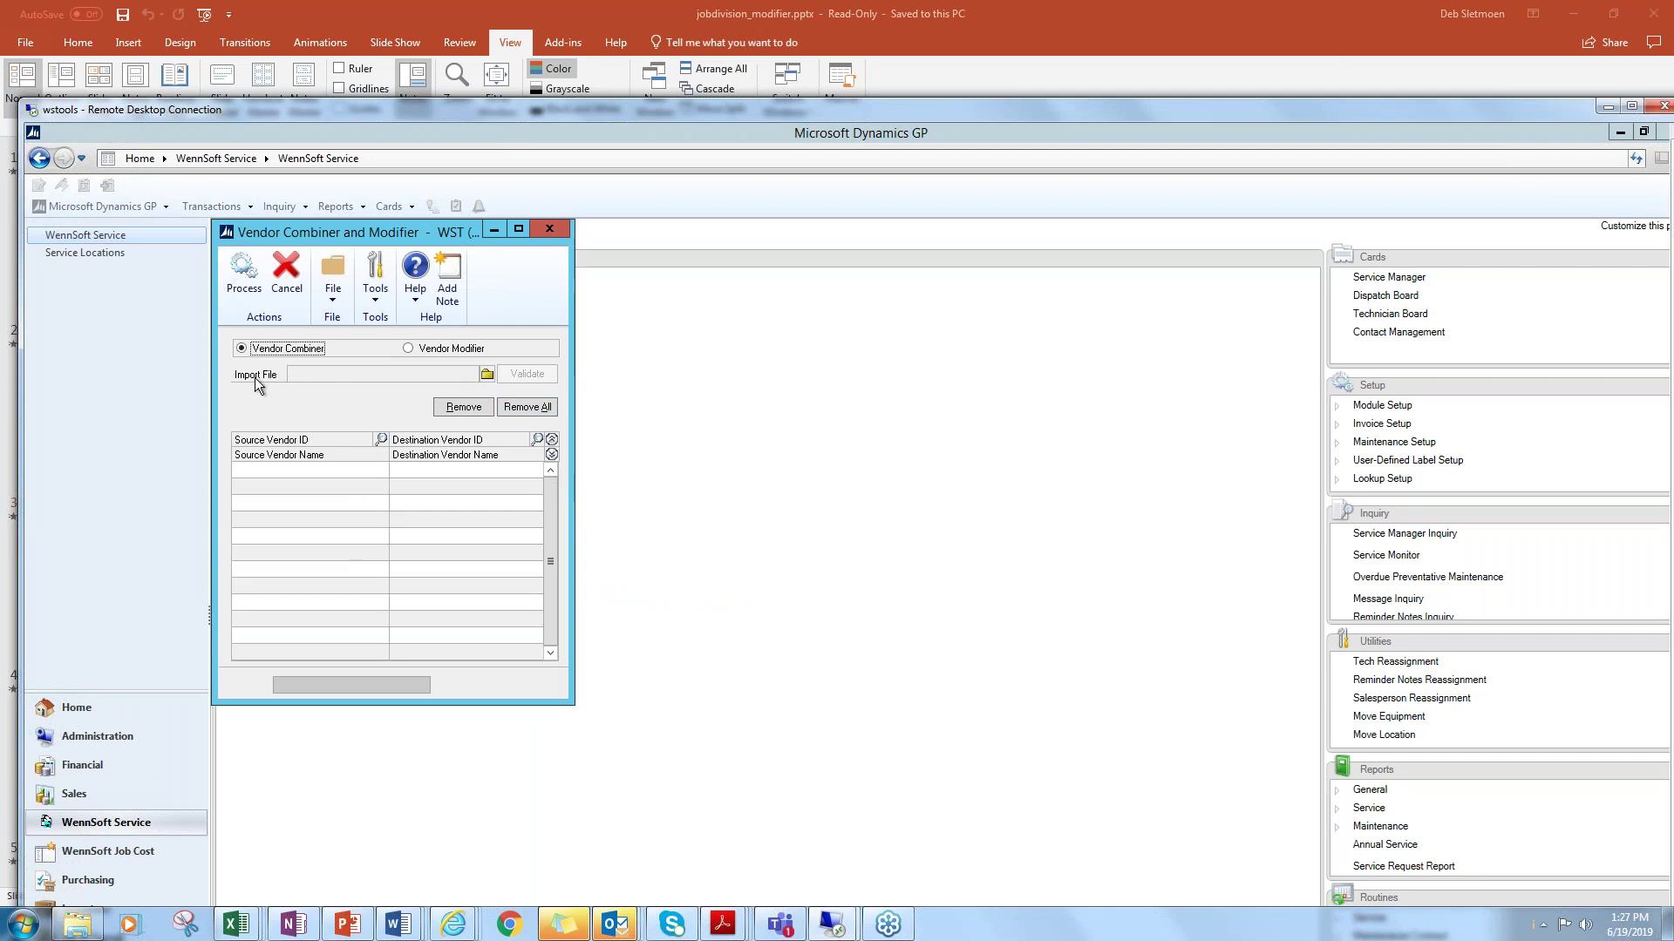
# Browse for a vendor import file, maximize the remote desktop window, and close the file browser without choosing a file.
pyautogui.click(488, 374)
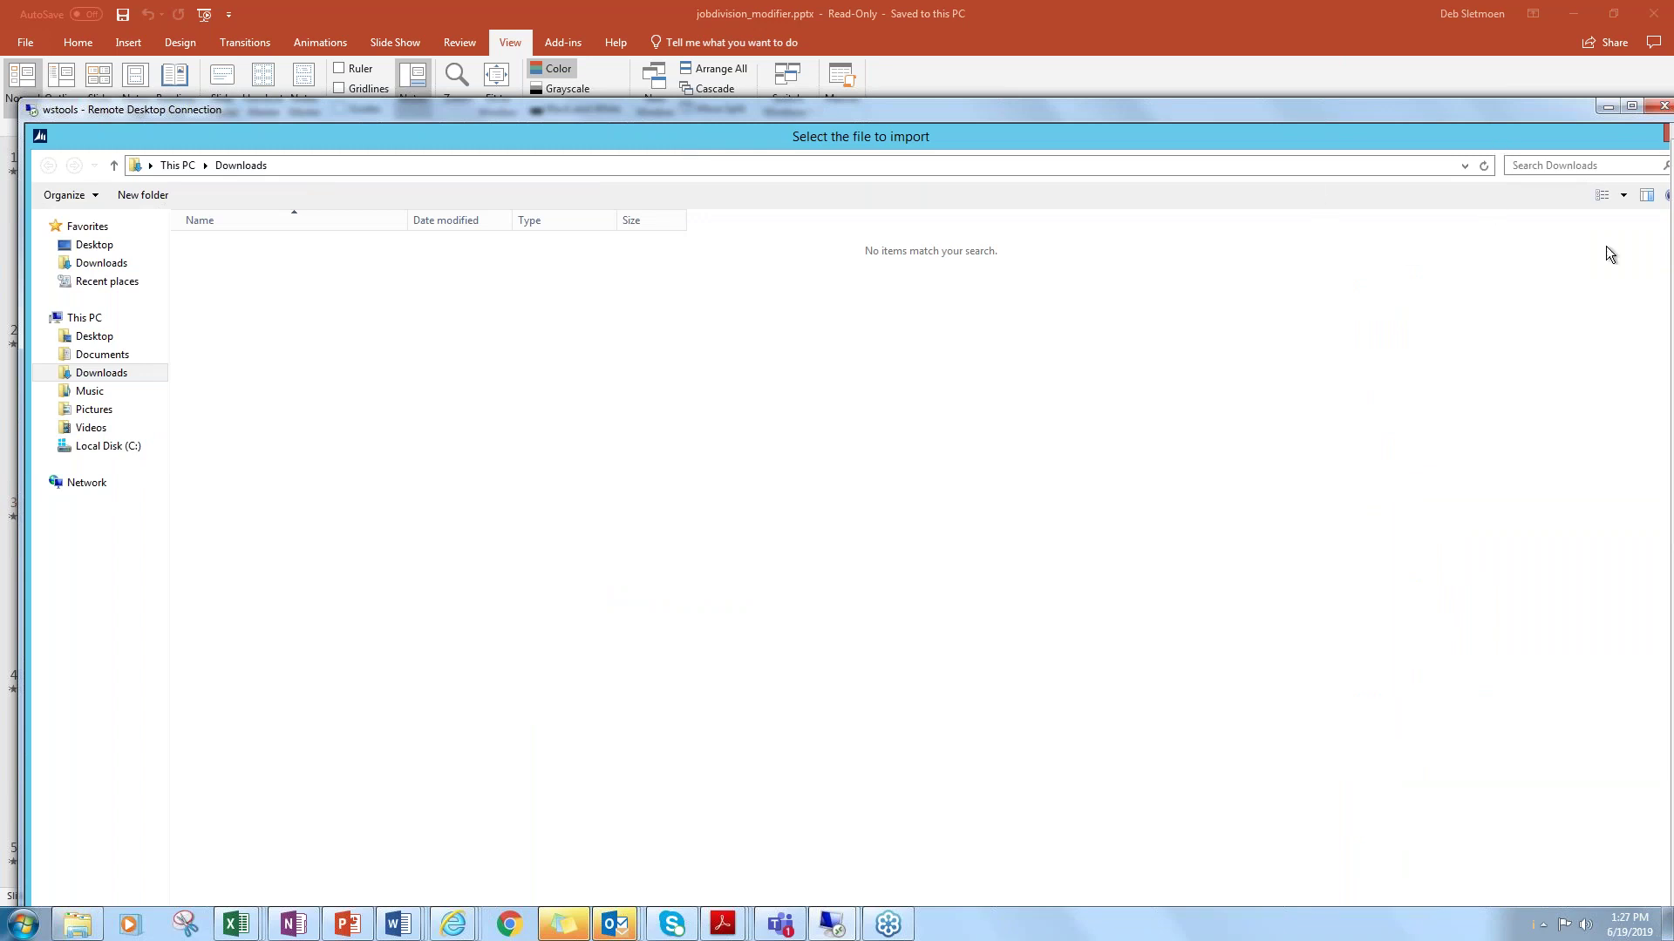
pyautogui.doubleClick(1281, 113)
pyautogui.click(1663, 11)
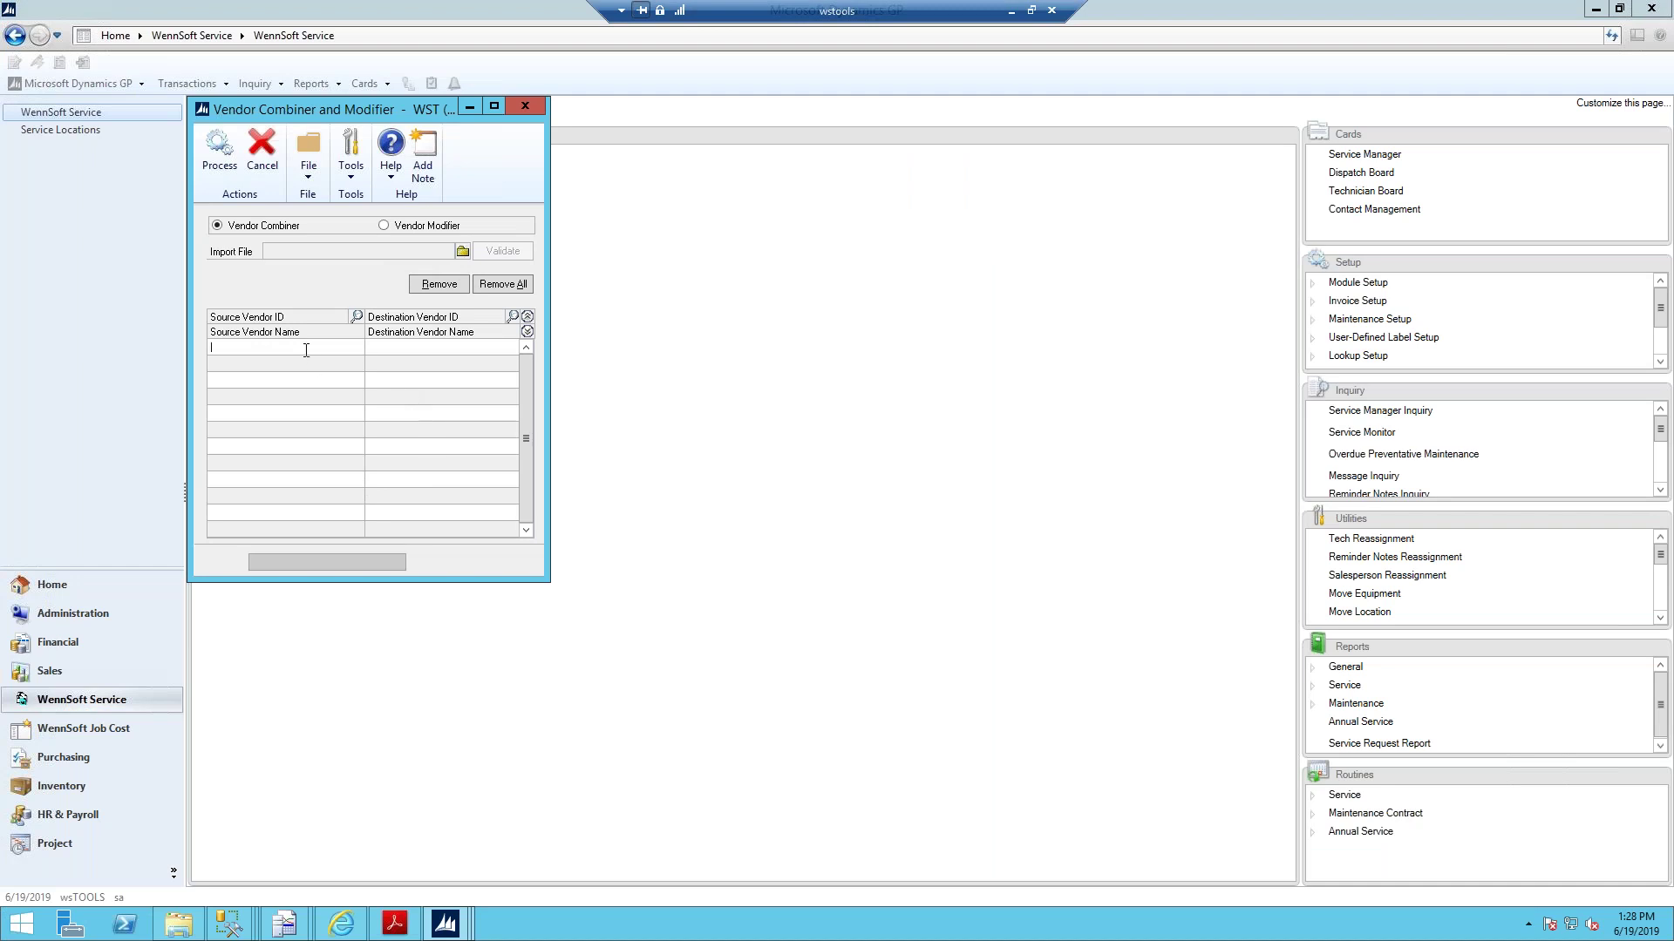
# Try to enter ABC as the source vendor ID in the Vendor Combiner, and clear the entry.
pyautogui.write('ABC')
pyautogui.press('Tab')
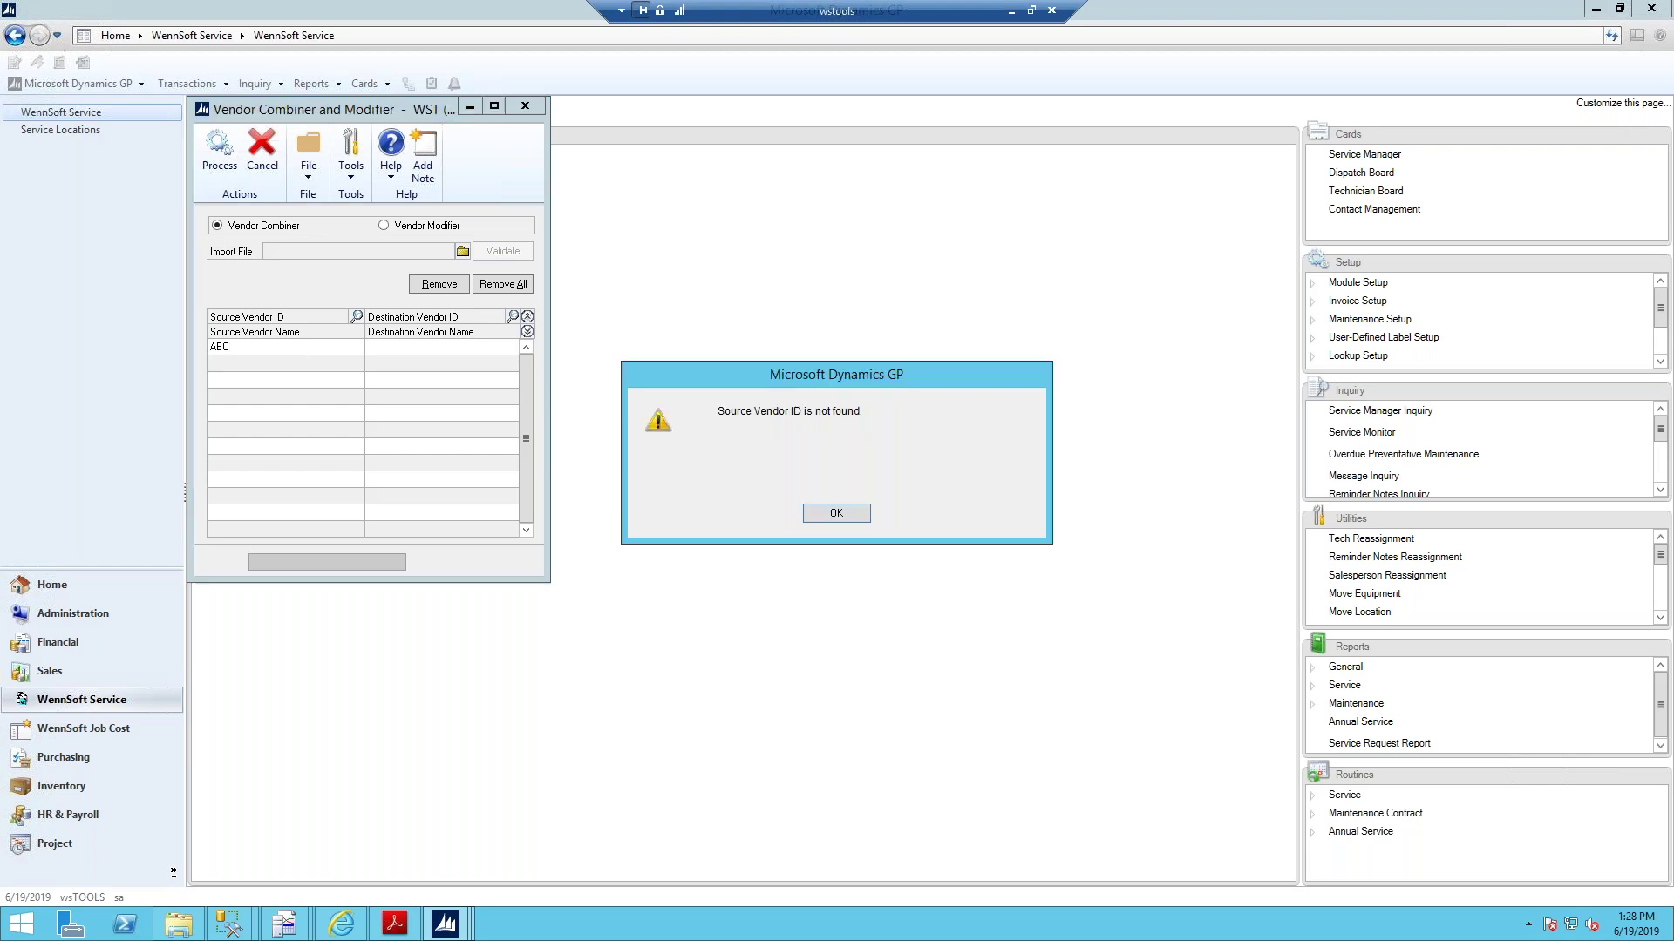
pyautogui.click(842, 515)
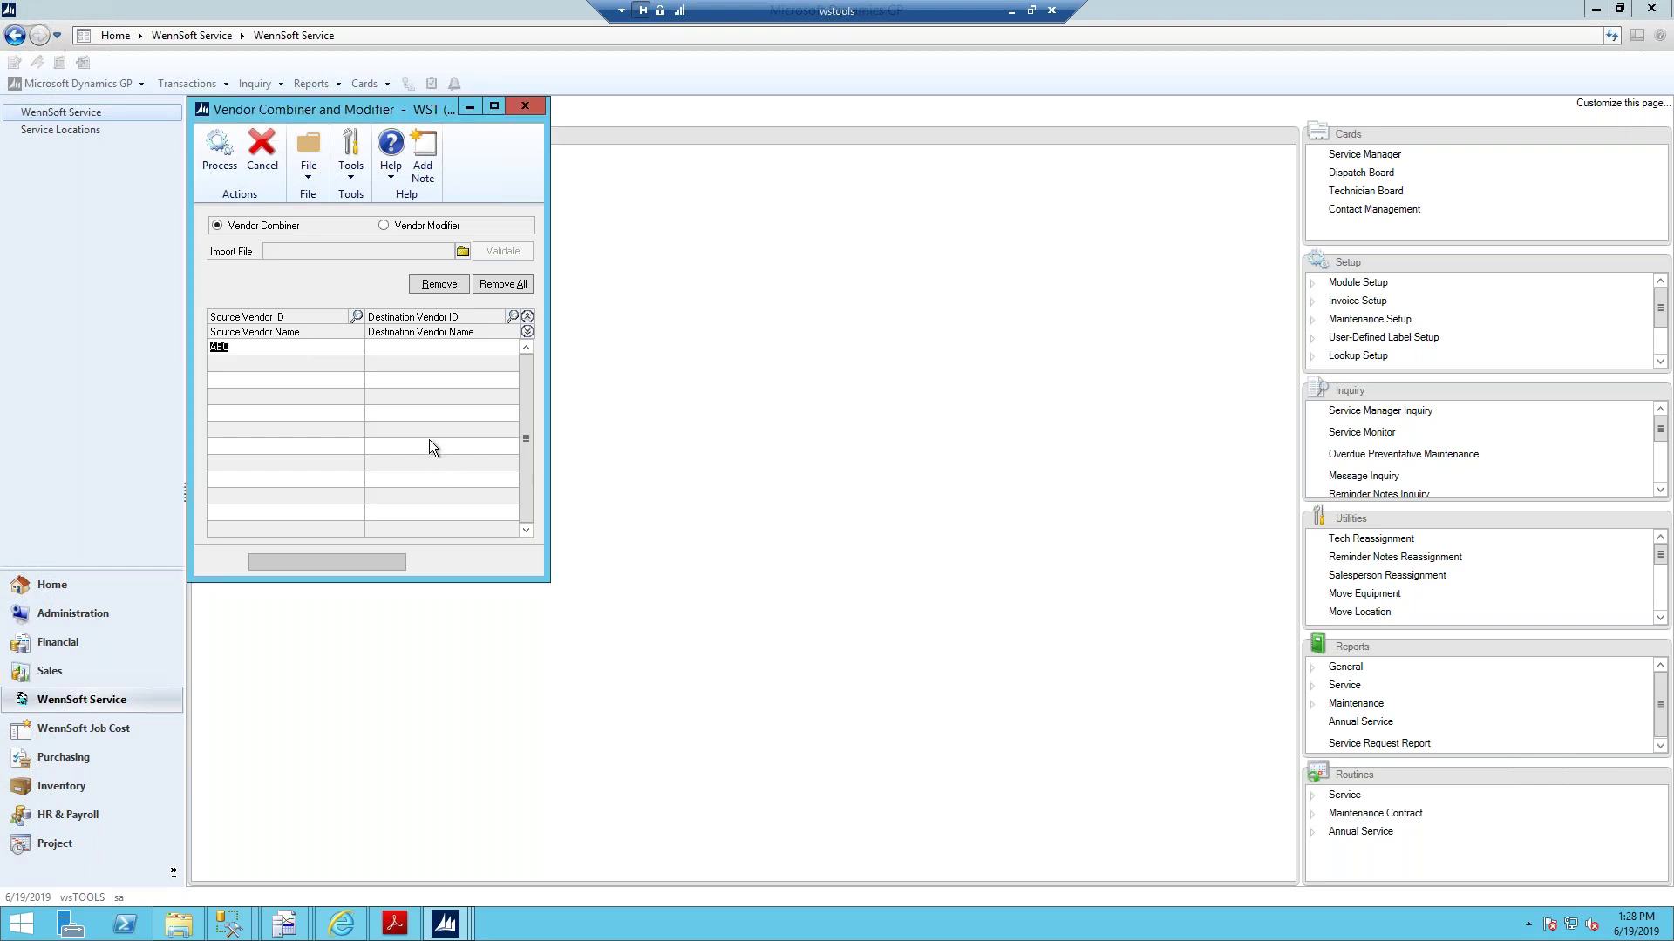
pyautogui.press('BackSpace')
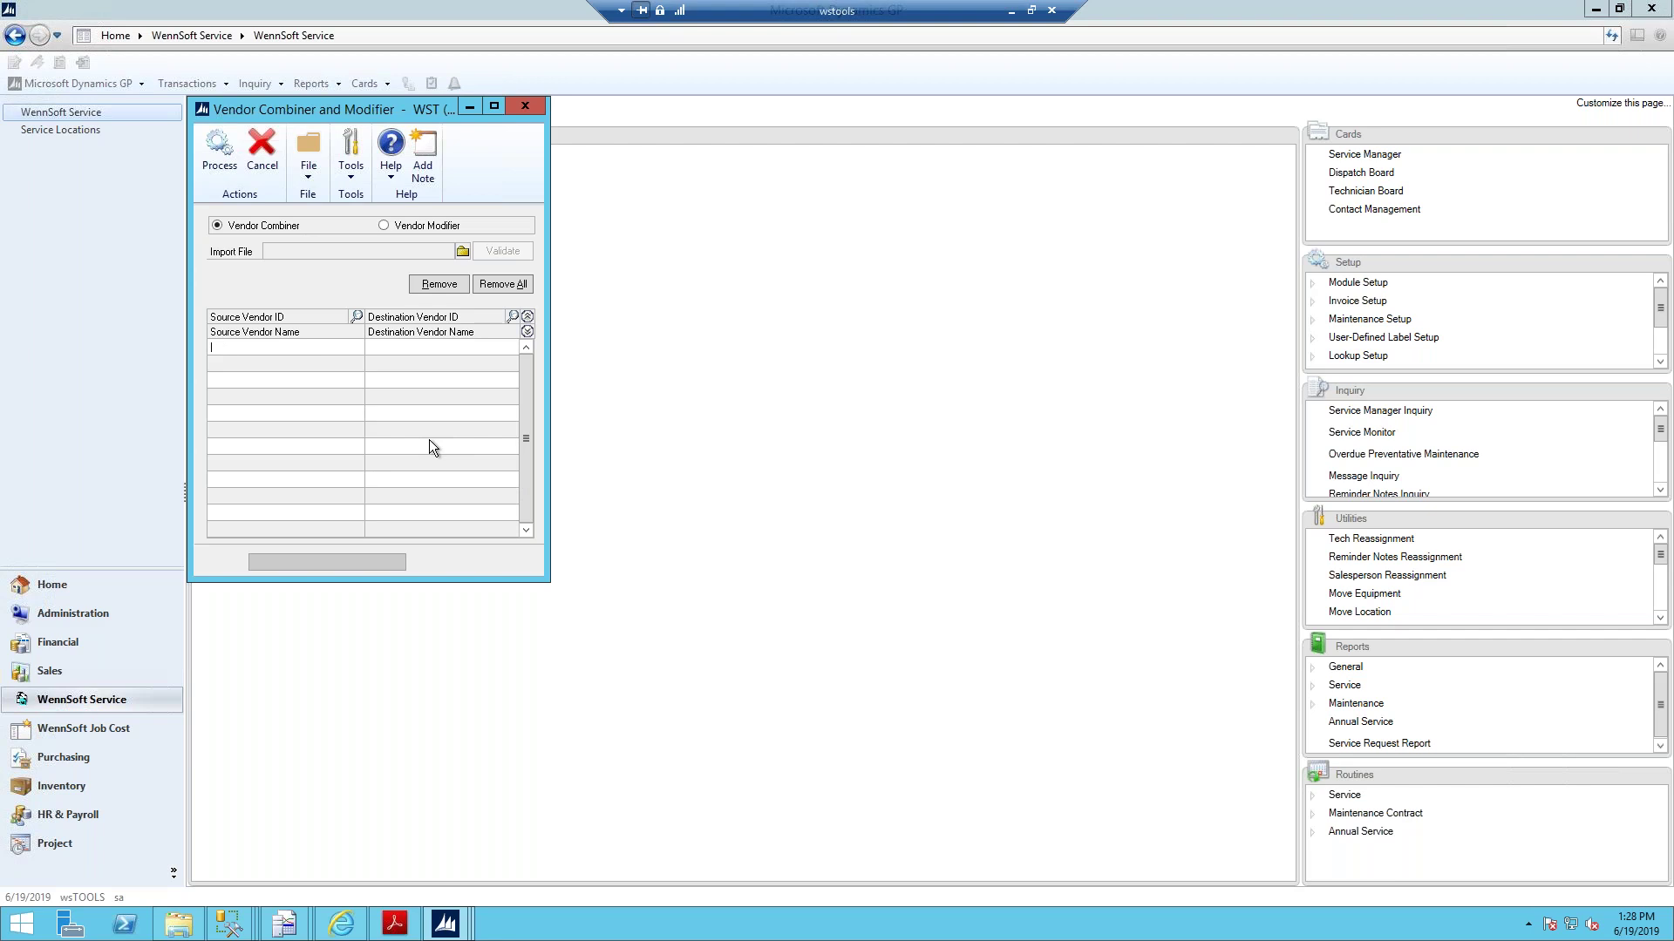